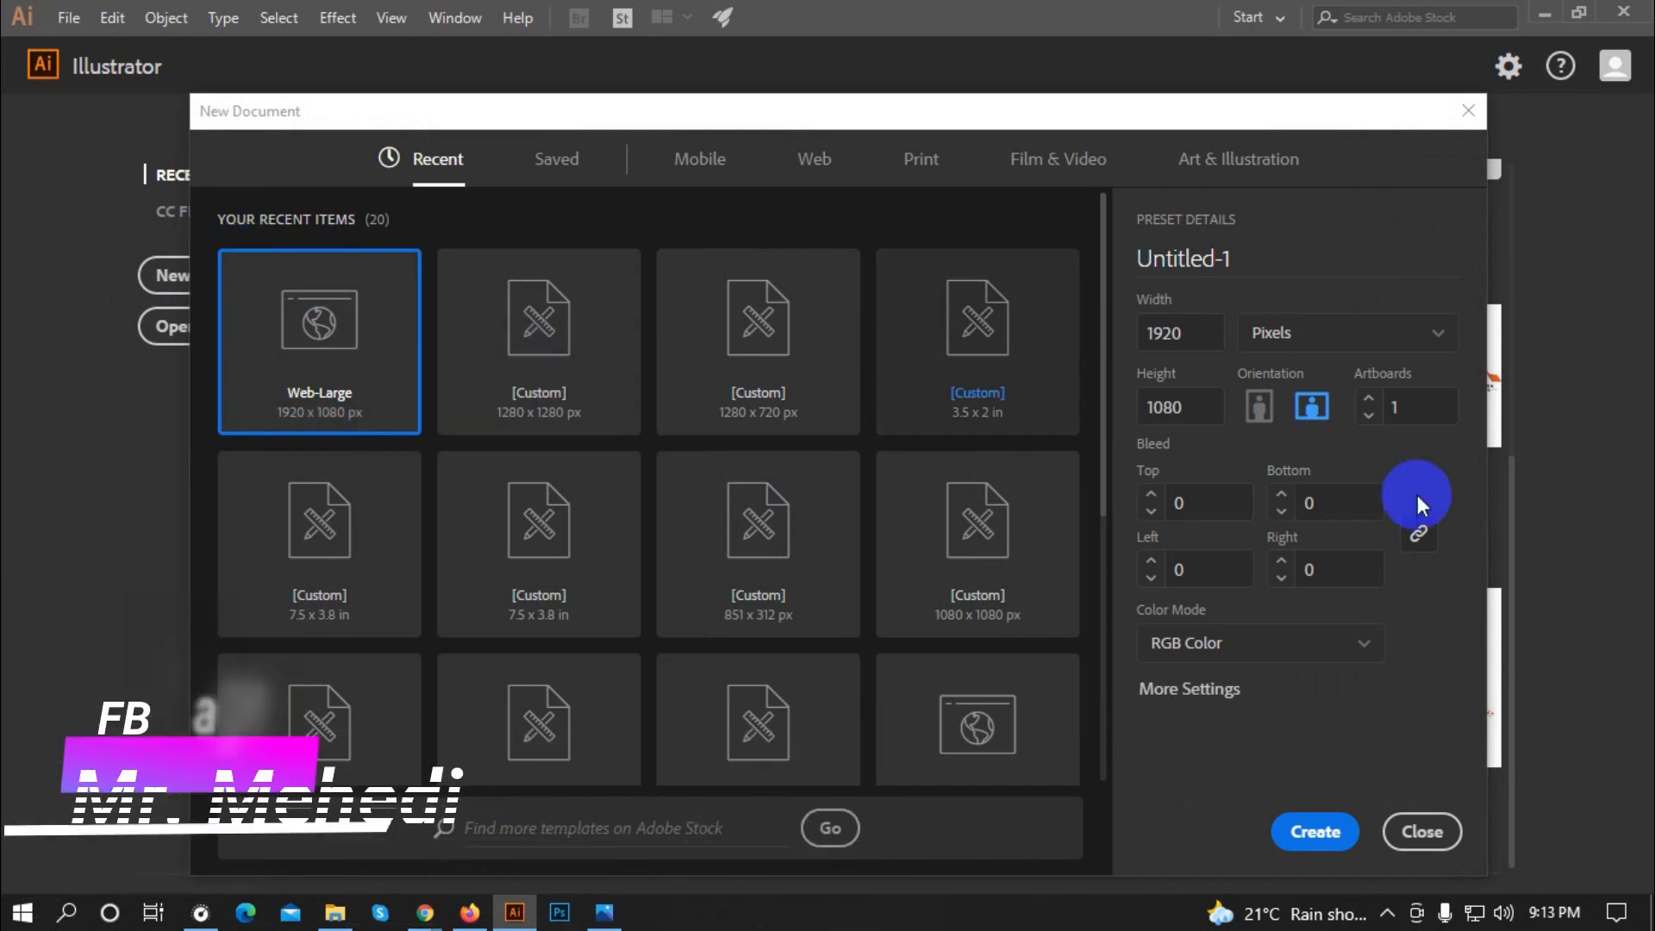
Step: Create a 1920 × 1080 px landscape document in RGB colour mode
click(1319, 831)
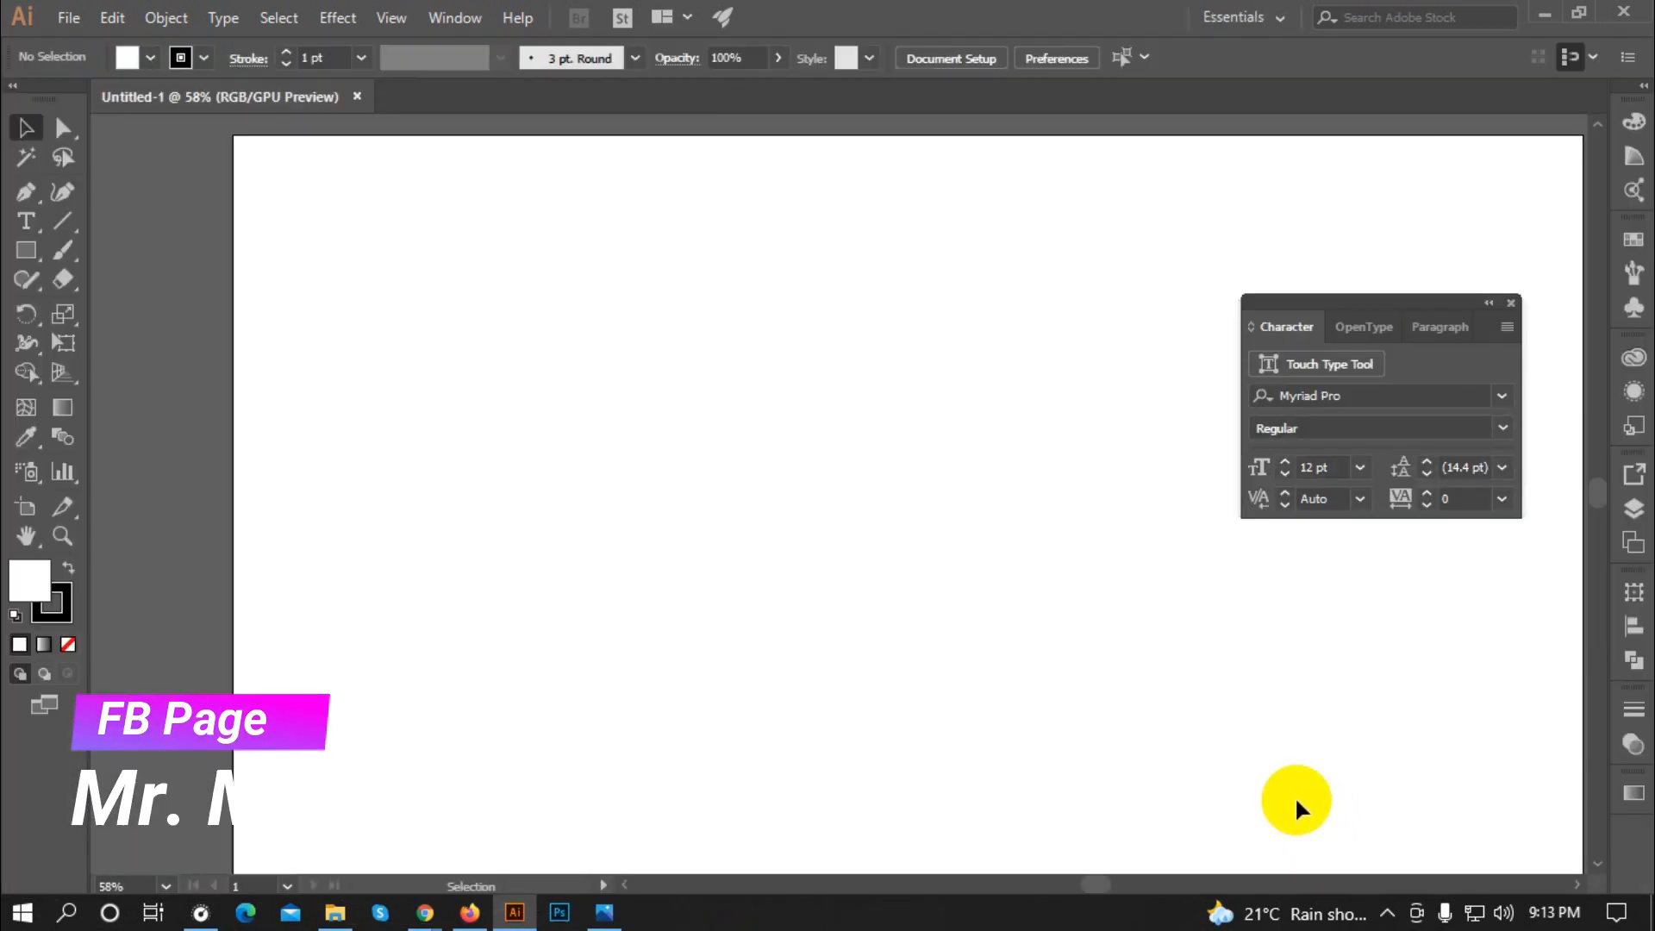
scroll(697, 572, down, 1)
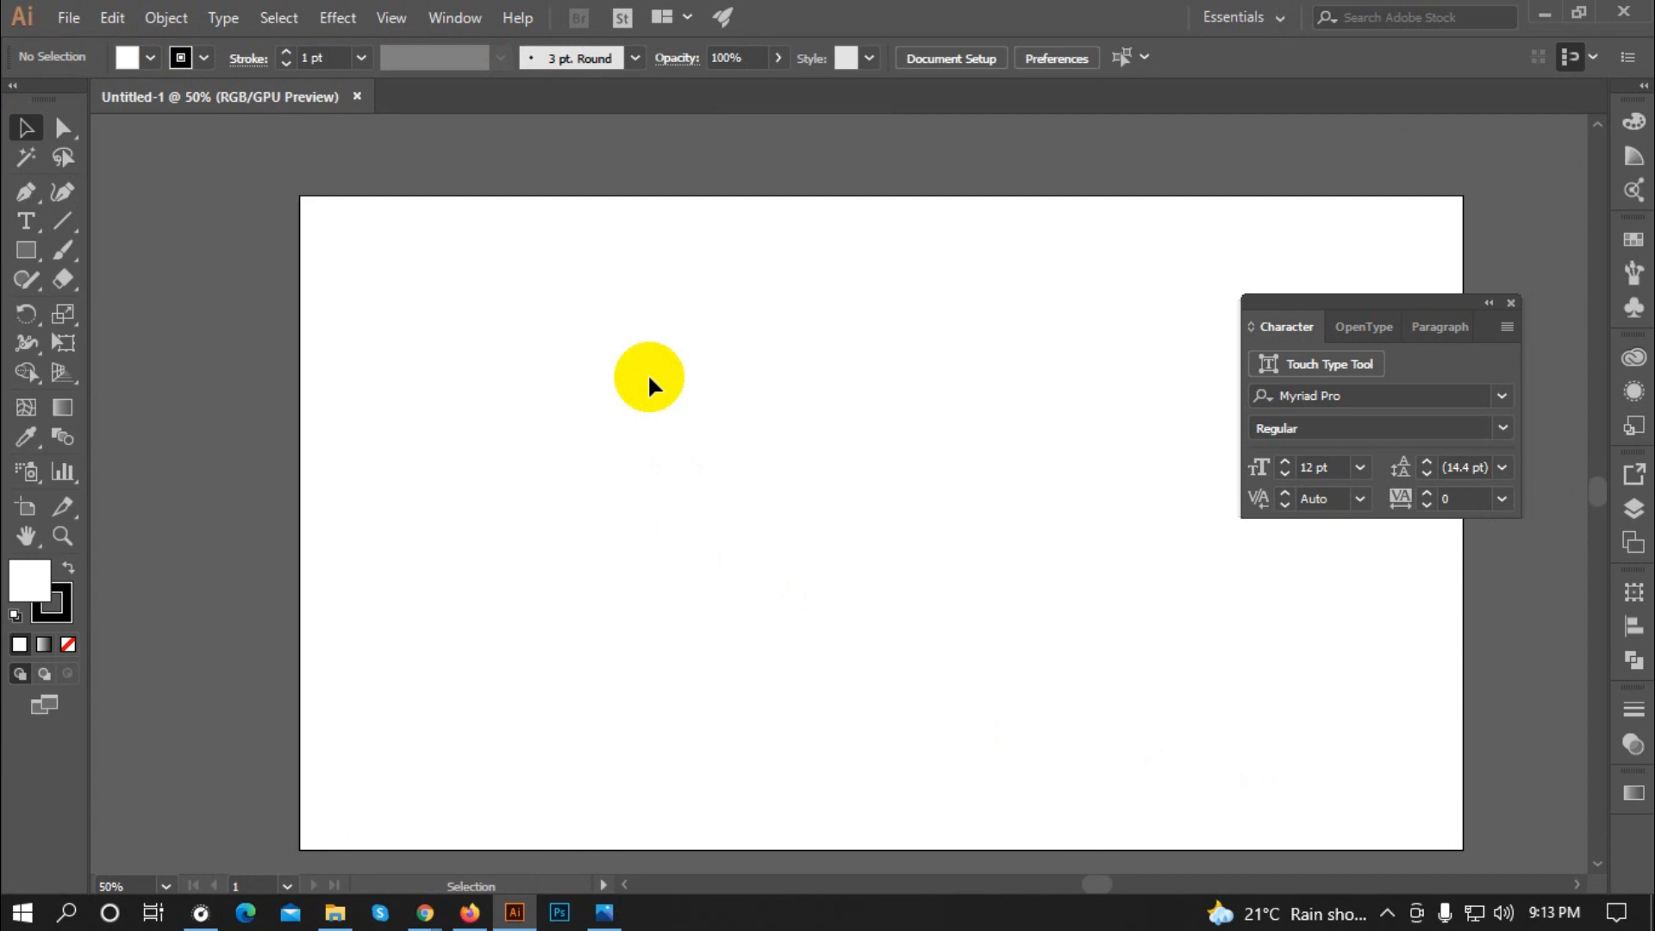
Step: Switch the Bengali keyboard input mode to Bijoy Classic
click(1387, 914)
right_click(1415, 781)
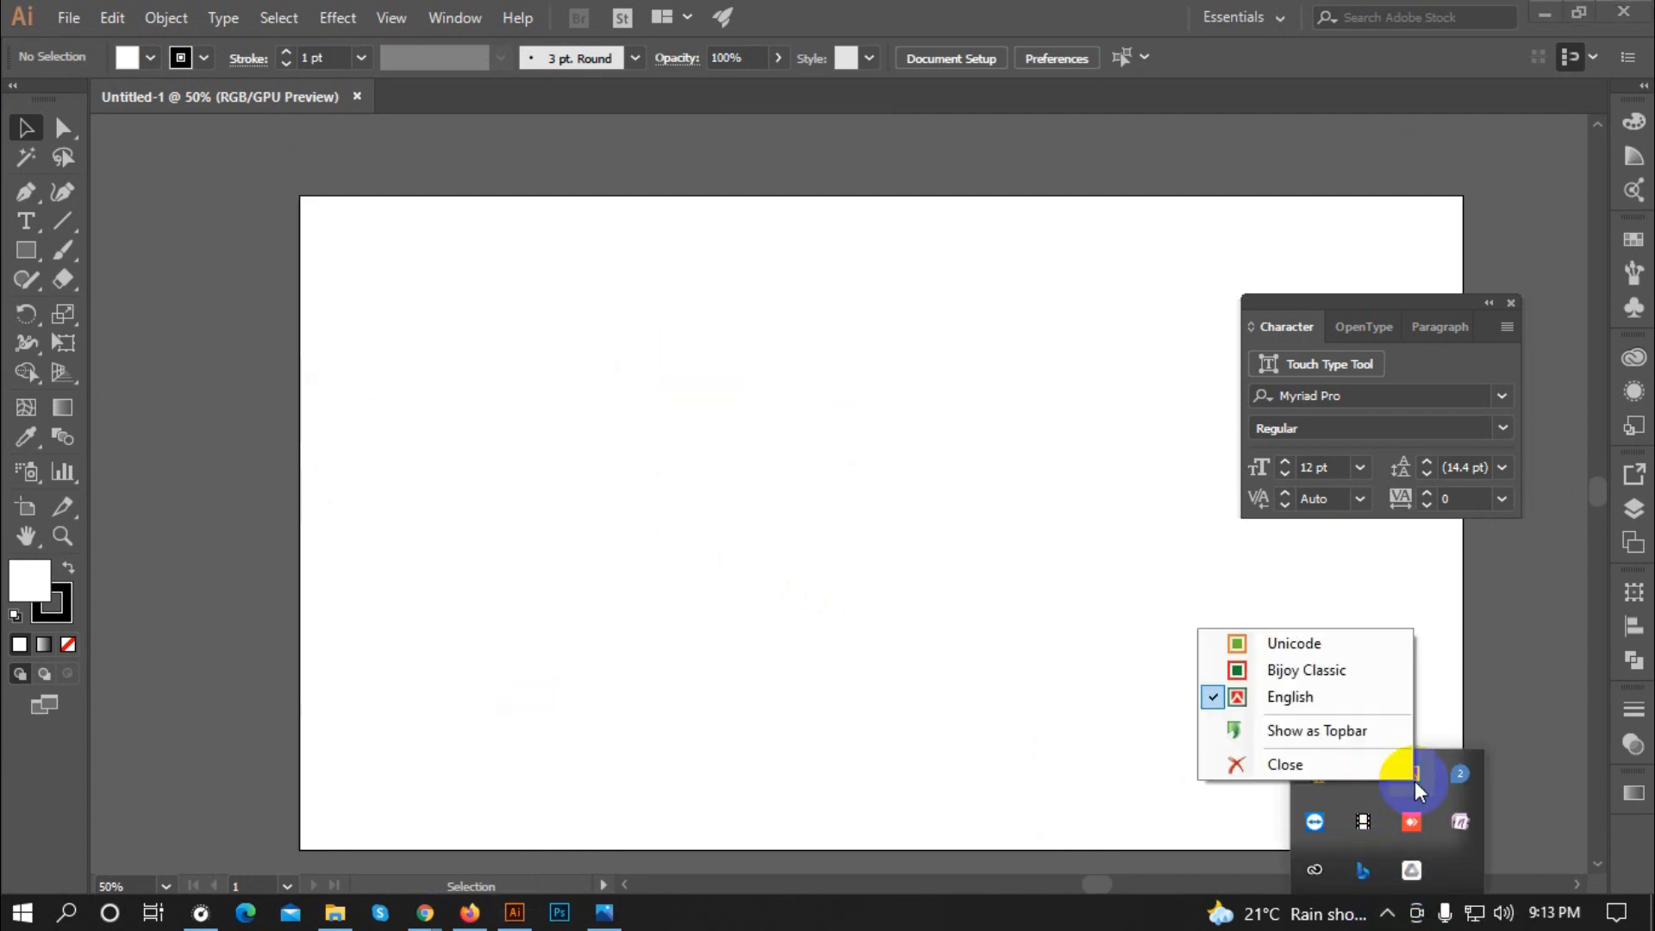
click(1300, 669)
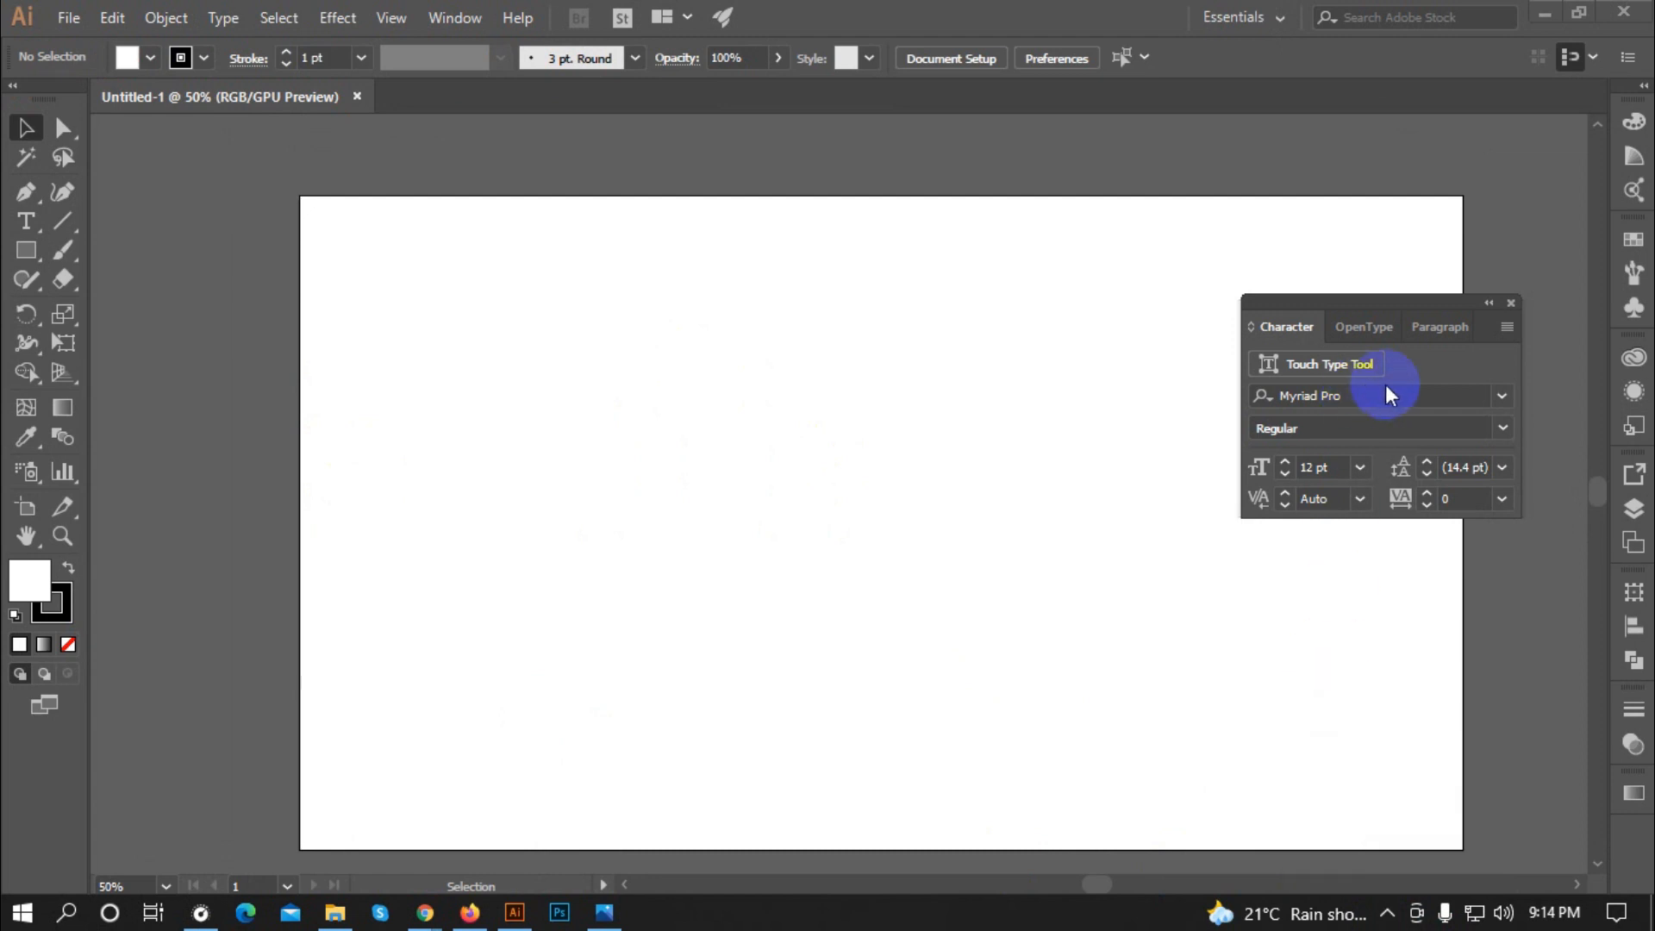
Step: Set the font to Li Shamim Noor ANSI V1
click(1509, 394)
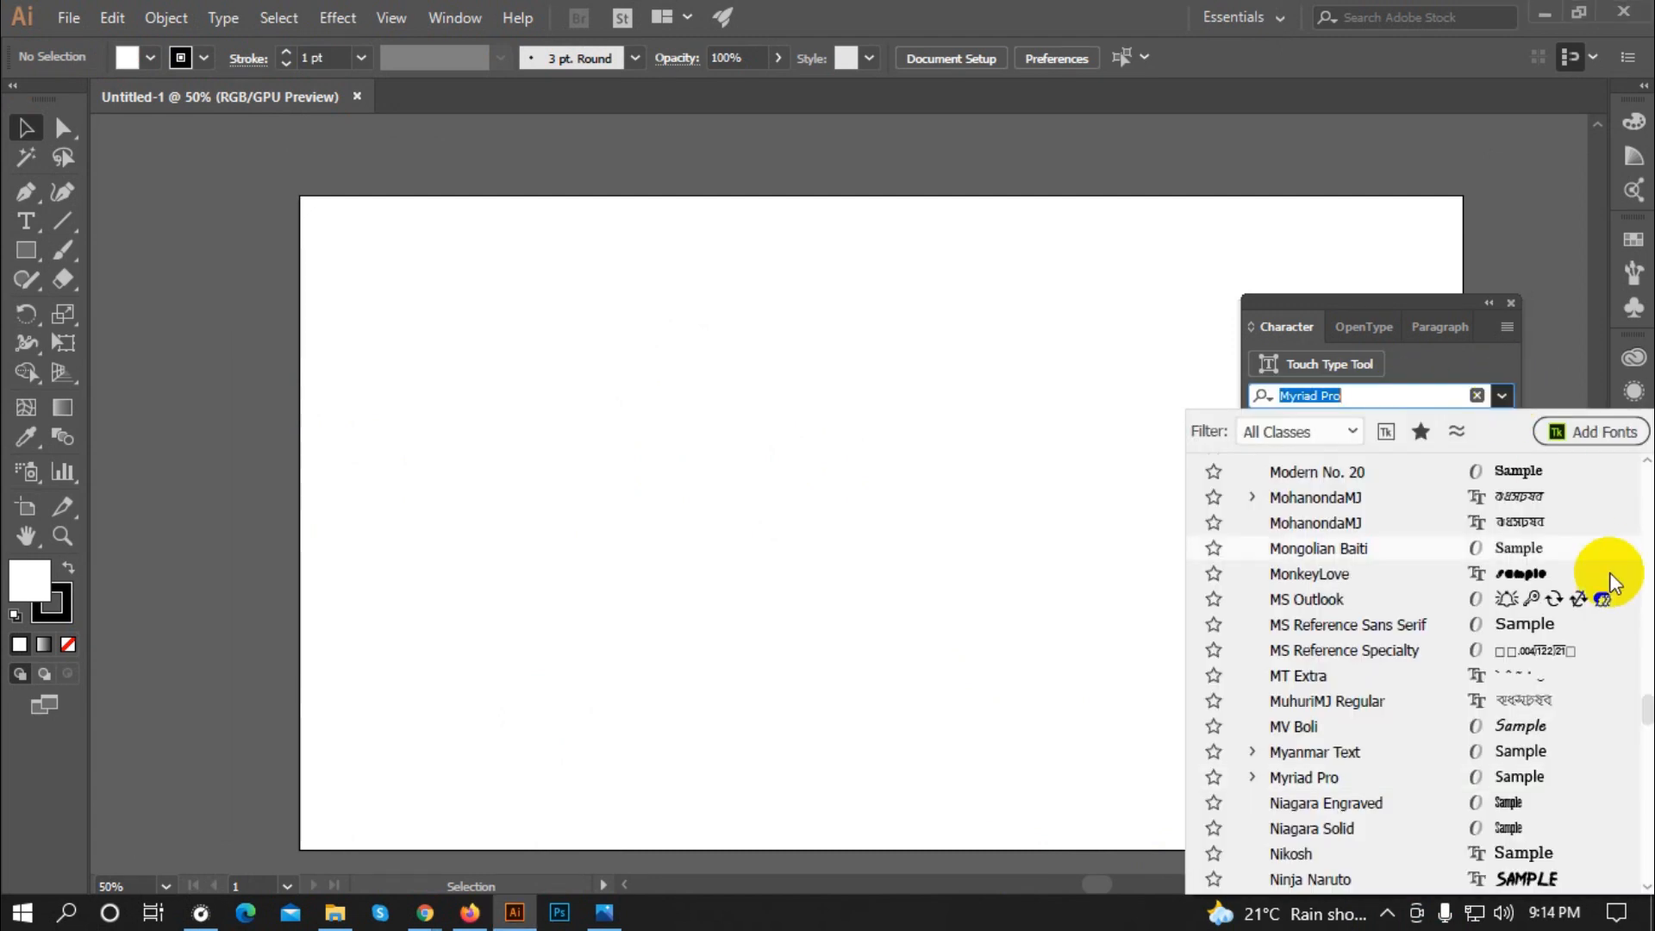
drag(1647, 703, 1647, 470)
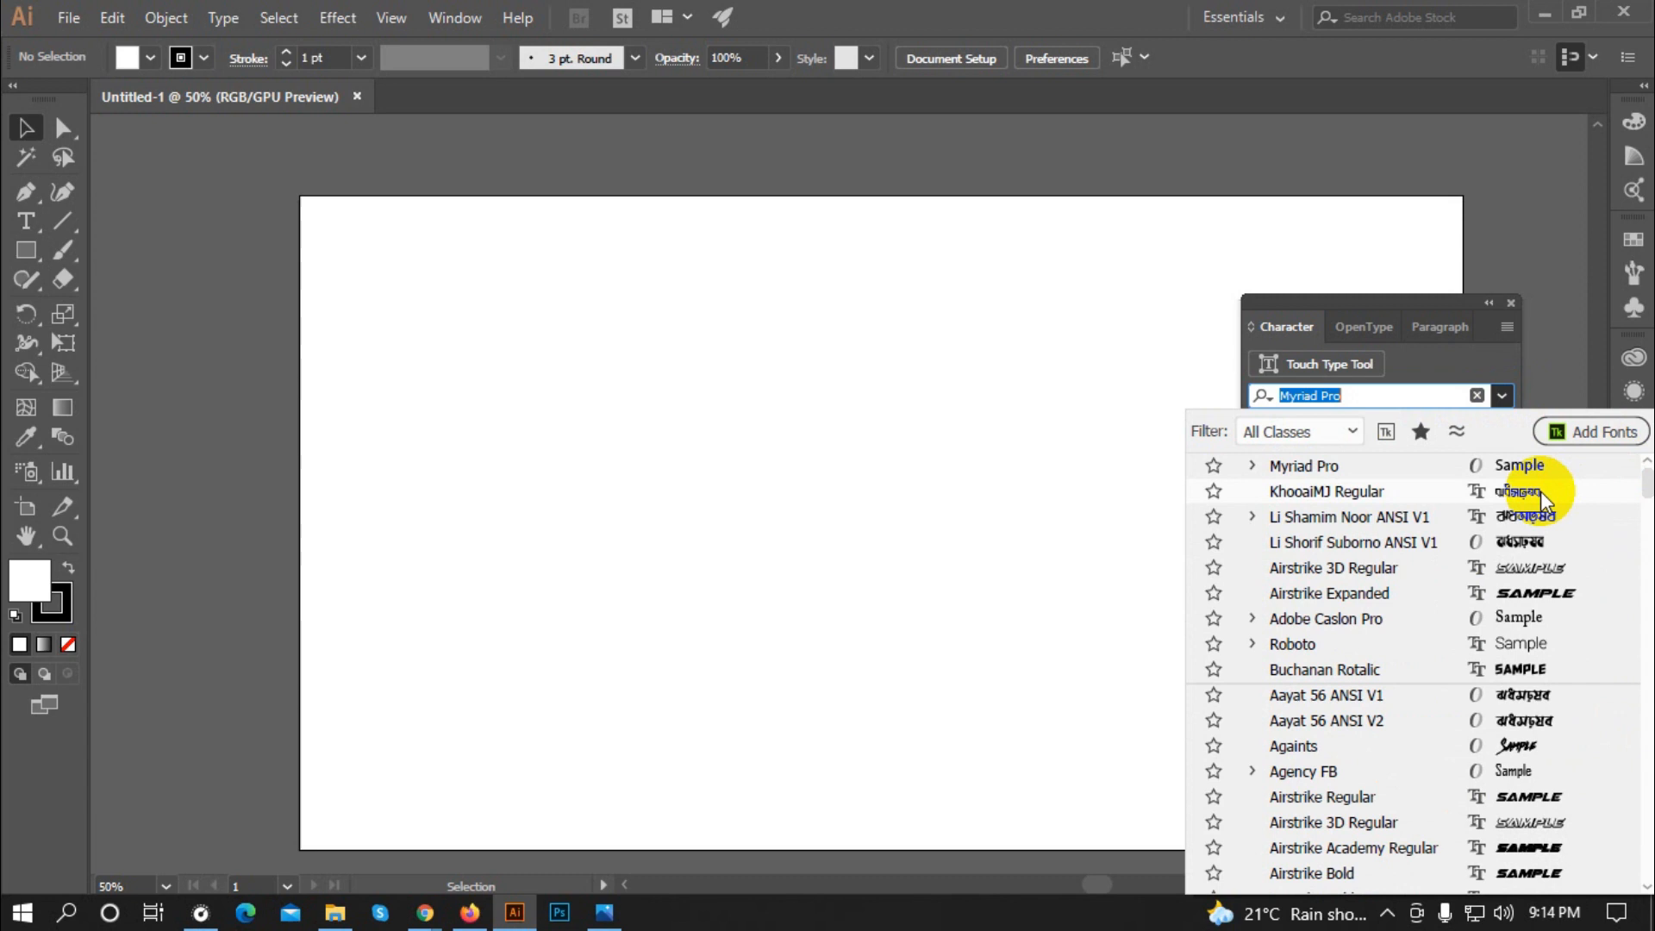
click(1514, 522)
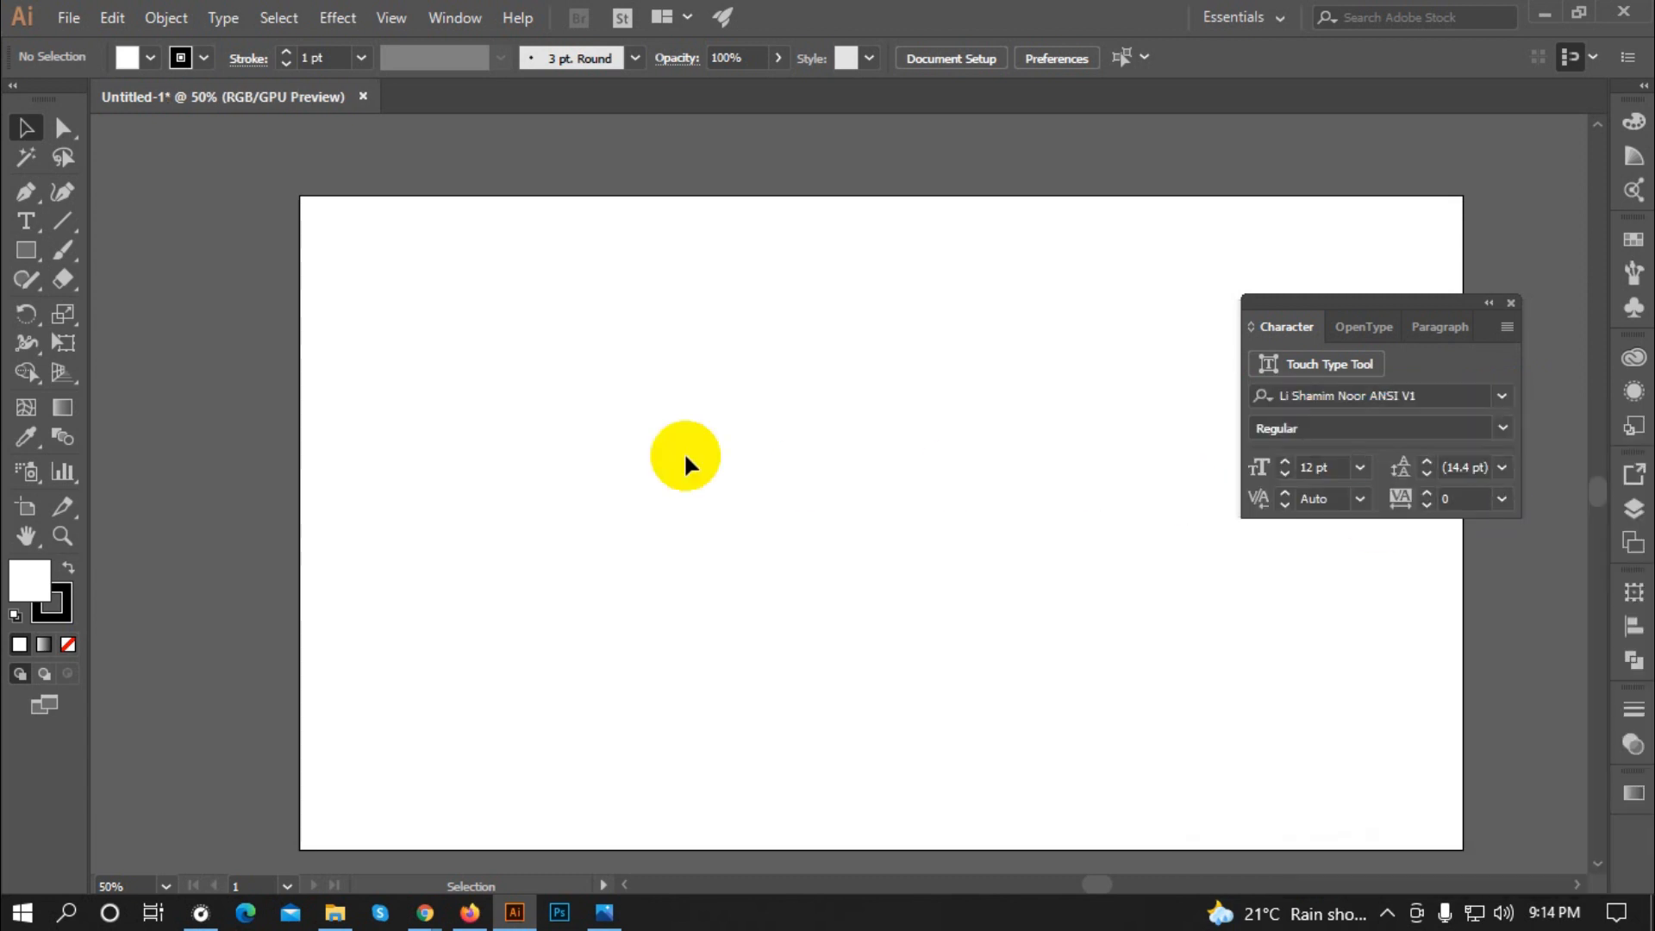
Step: Add the point text নববধূ at 72 pt near the middle of the artboard
click(19, 222)
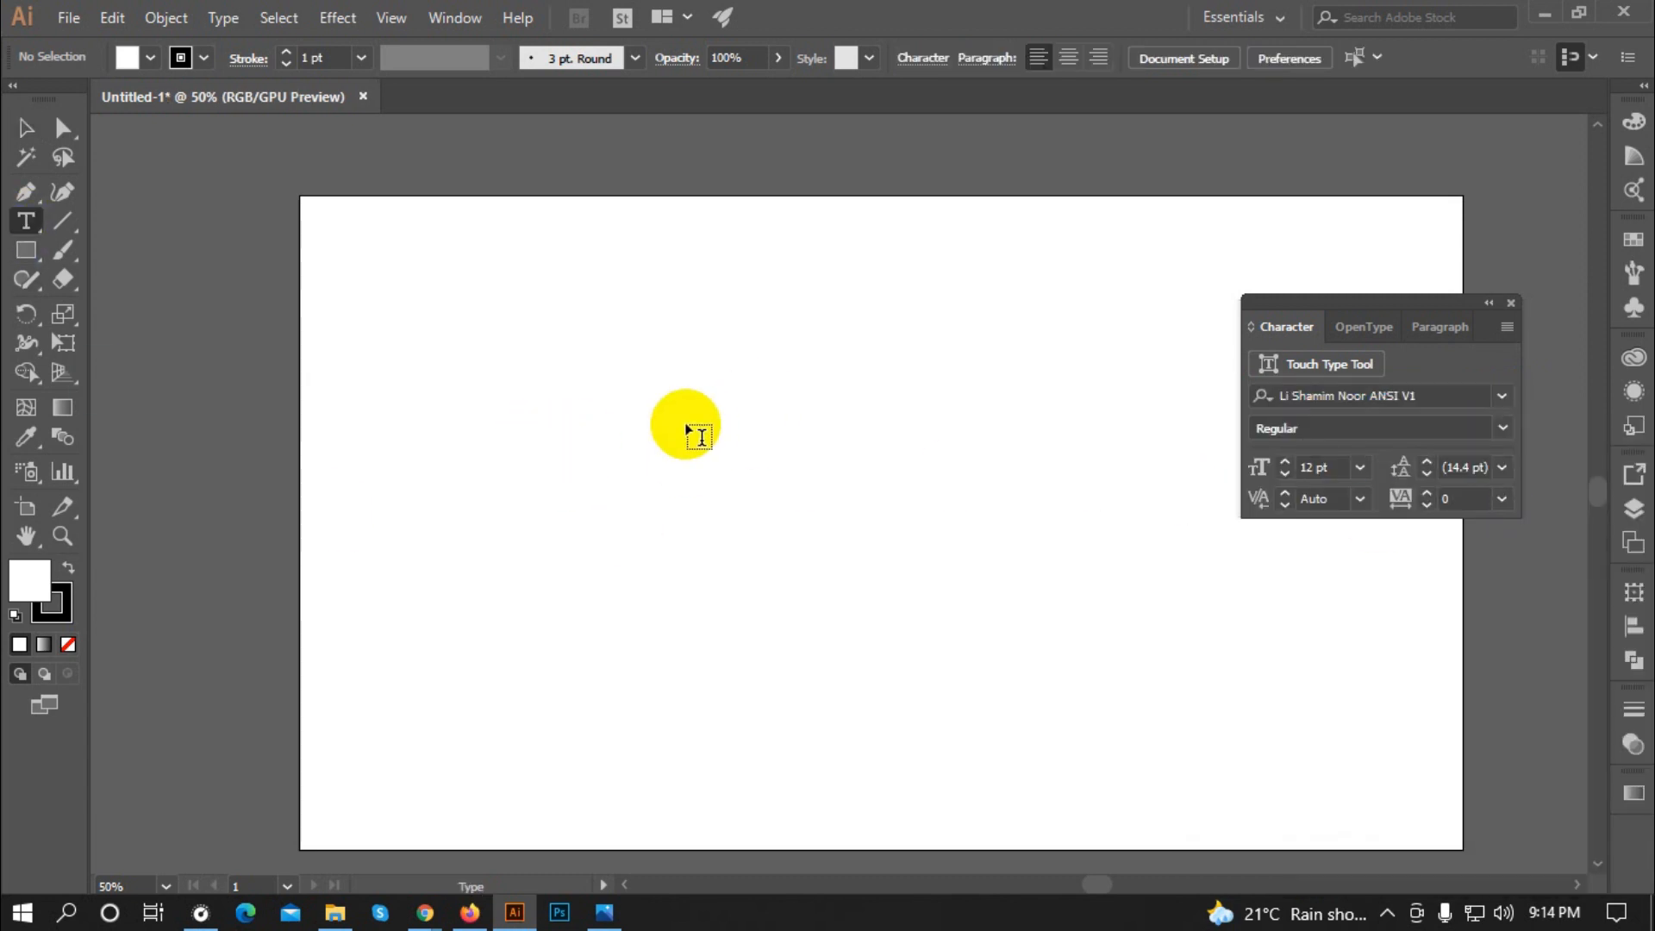
click(737, 451)
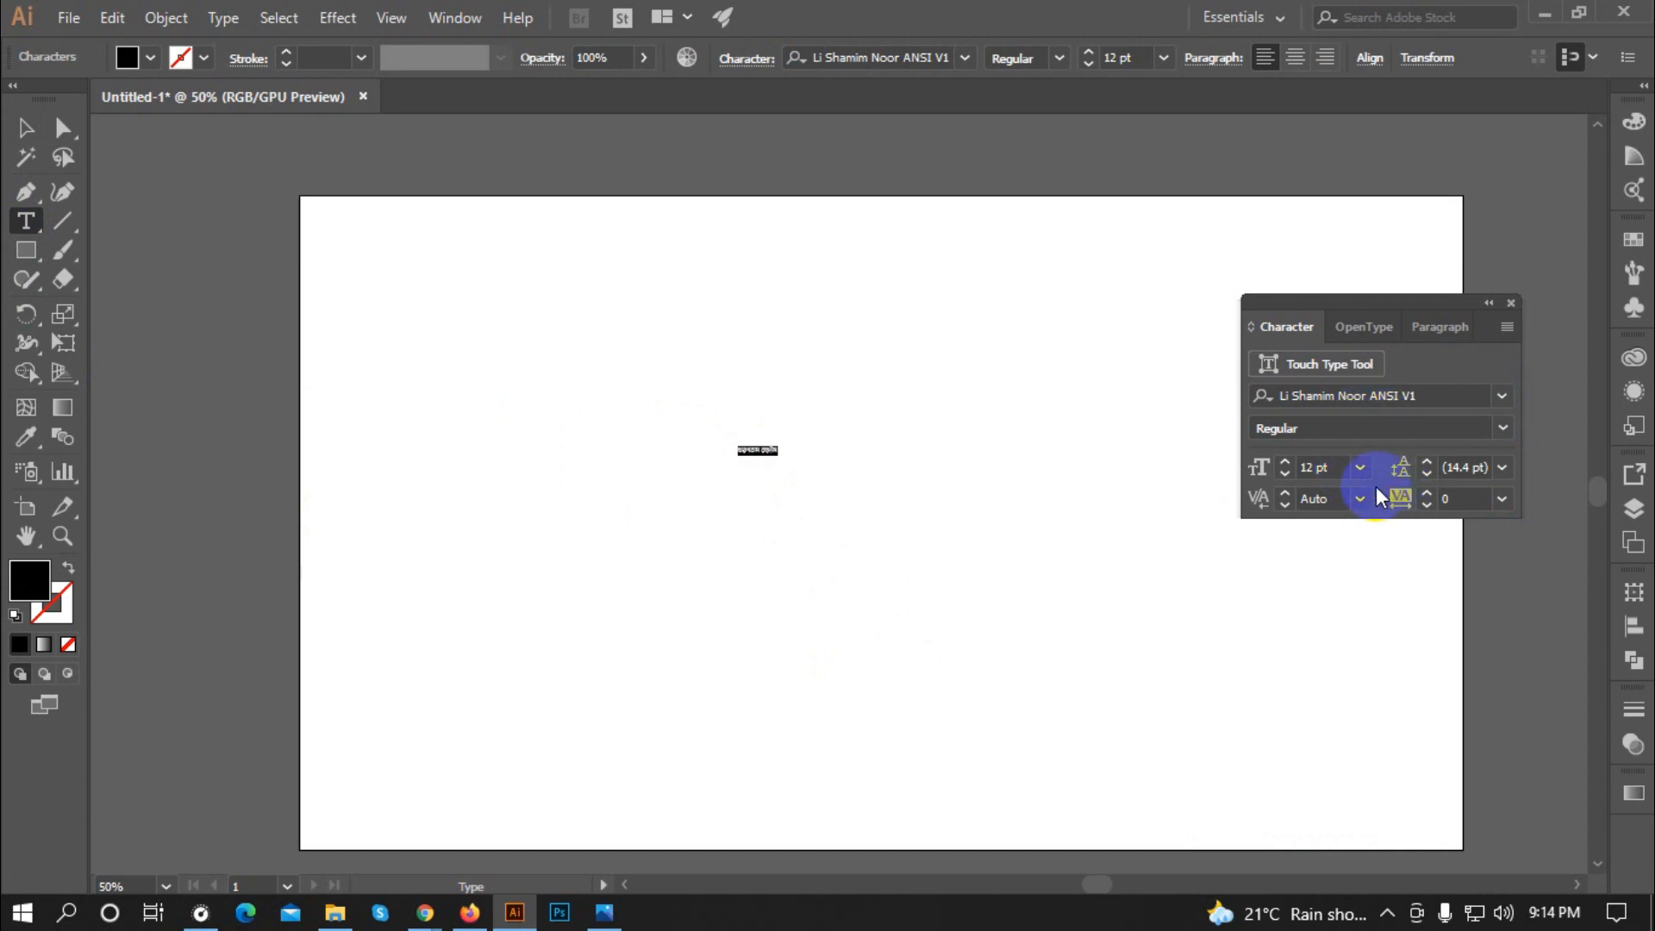
click(1361, 467)
click(1374, 436)
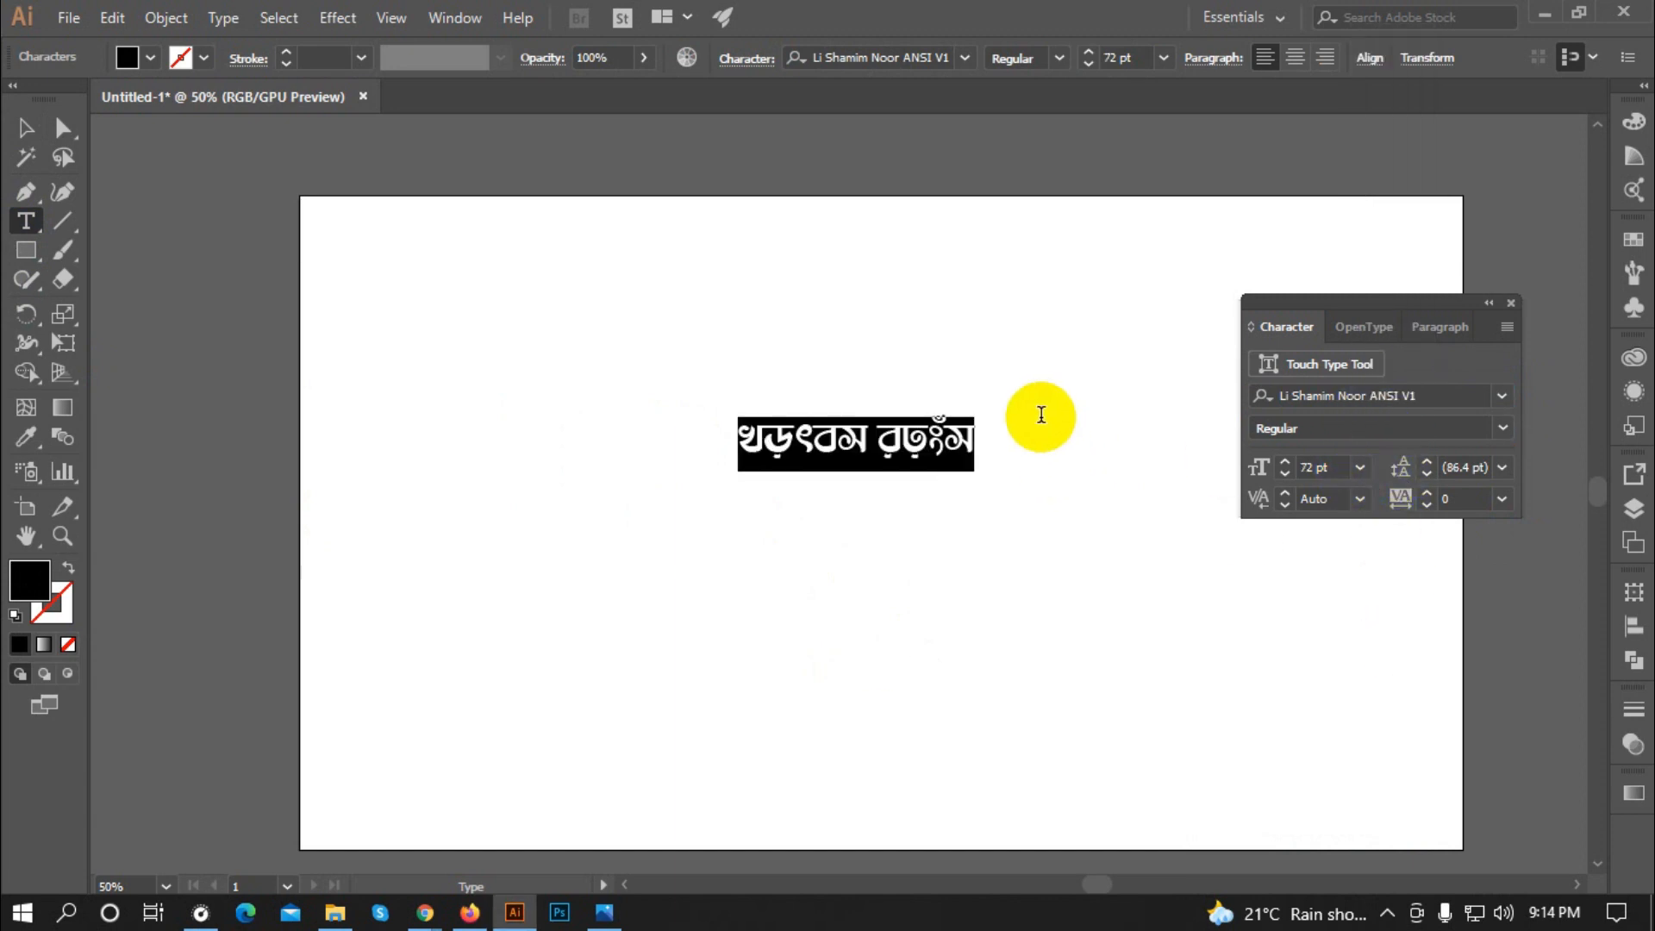
text(j)
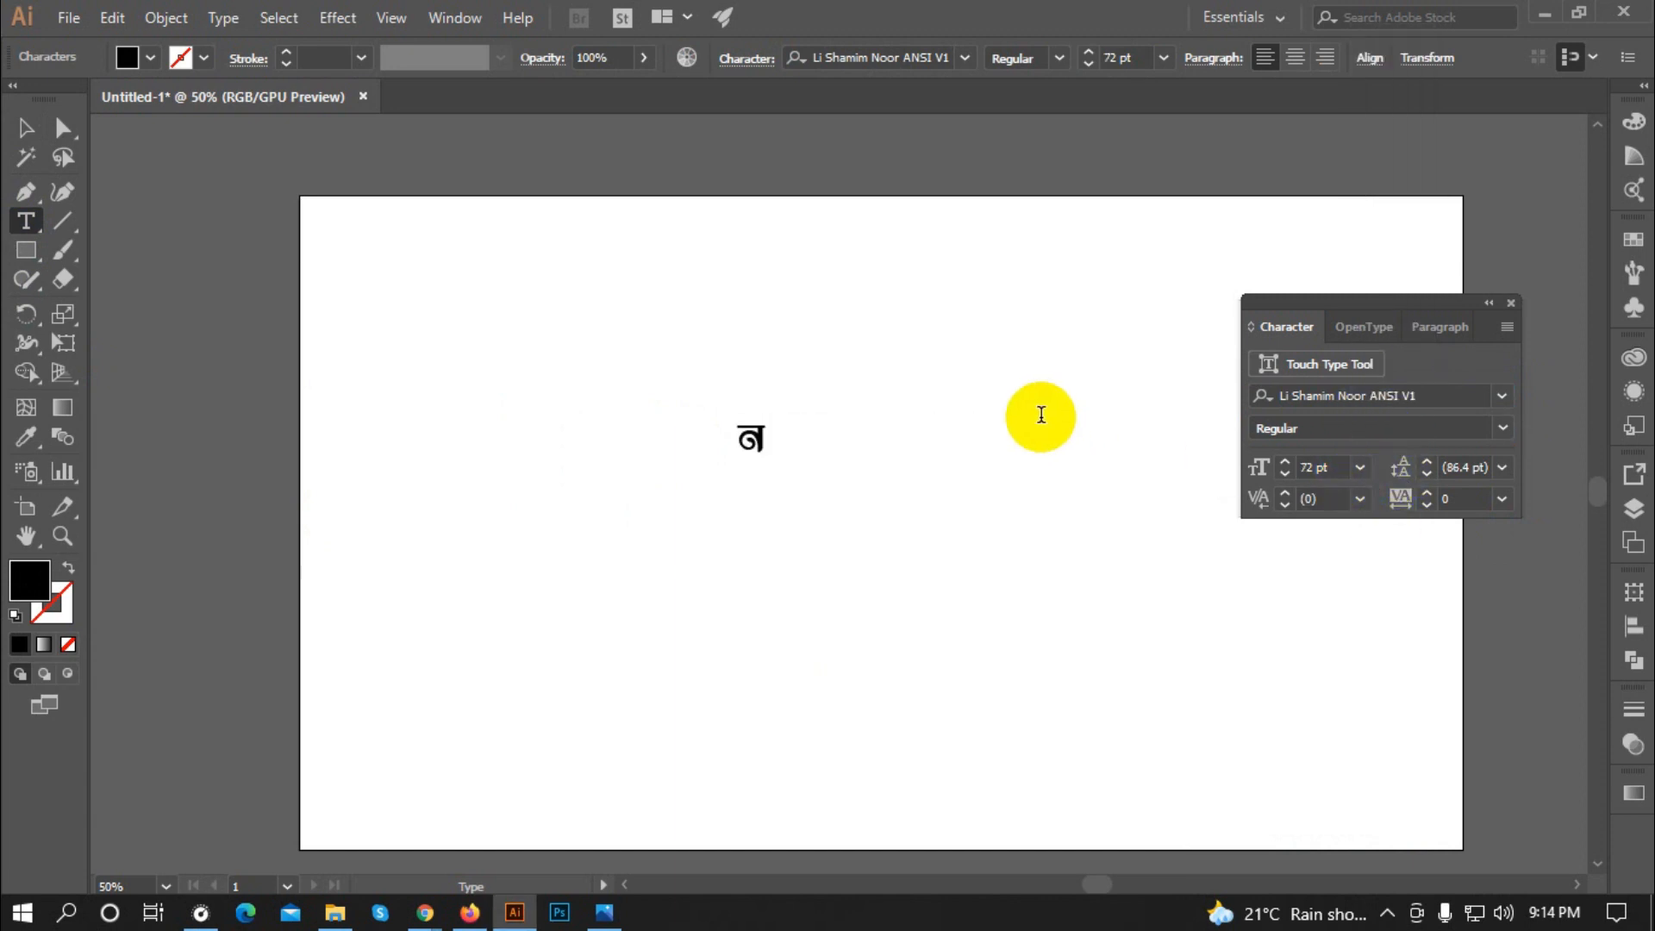
text(eea~)
Step: Place a spare copy of the word নববধূ just above the artboard's upper-left corner
click(25, 127)
click(776, 488)
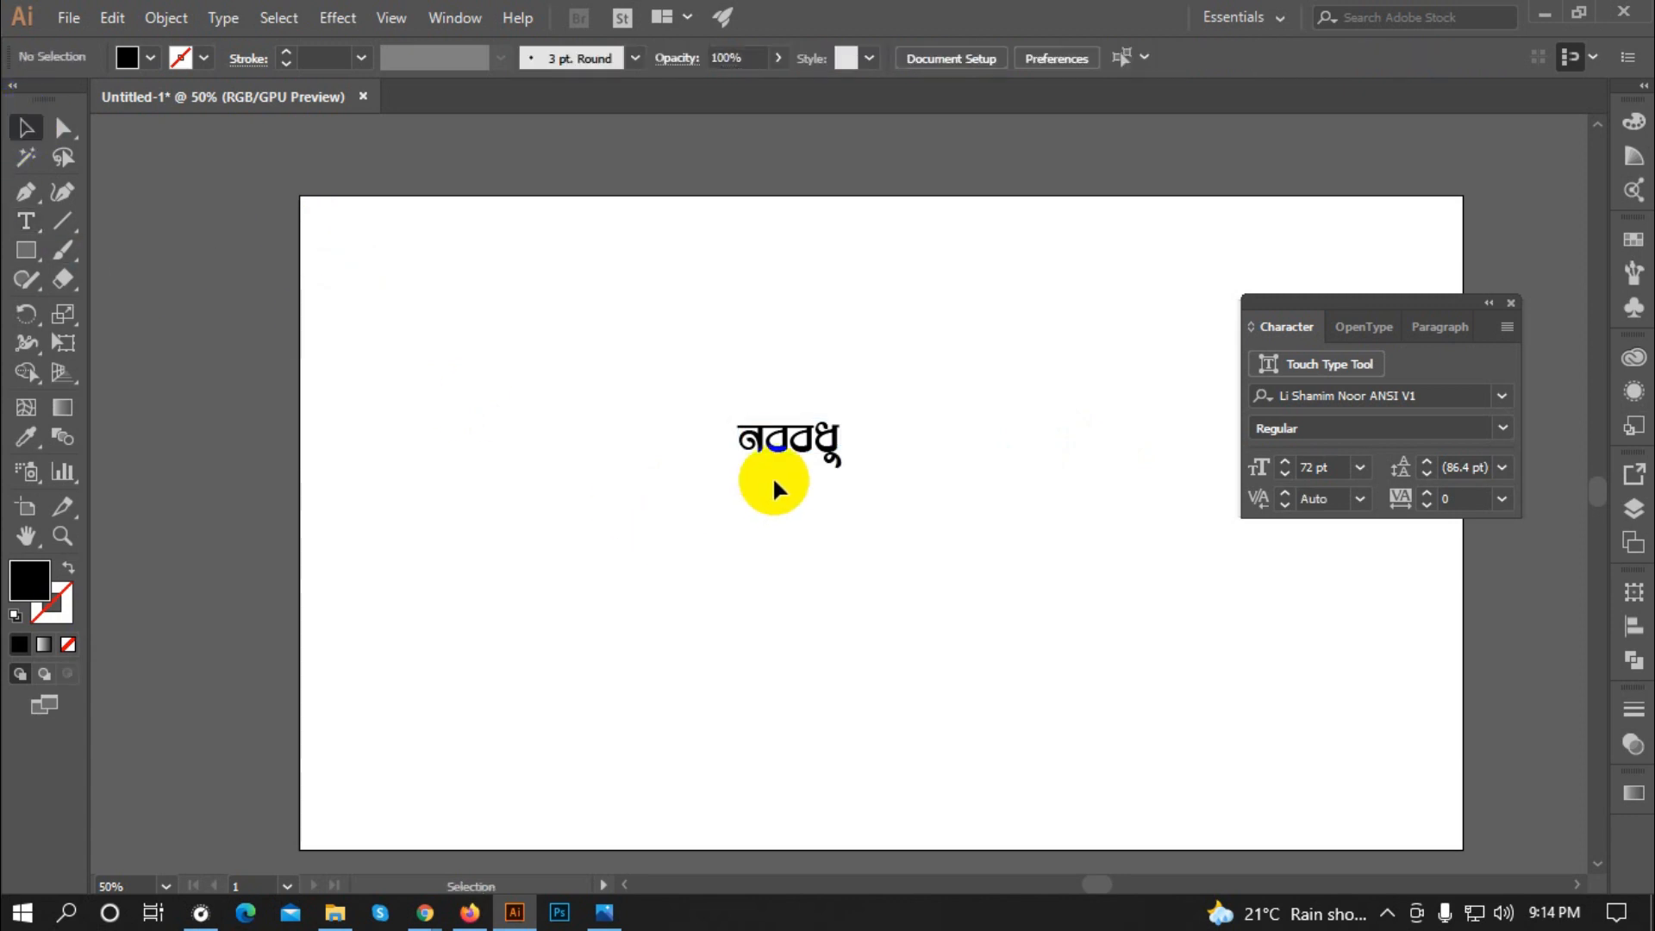
text(নববধূ)
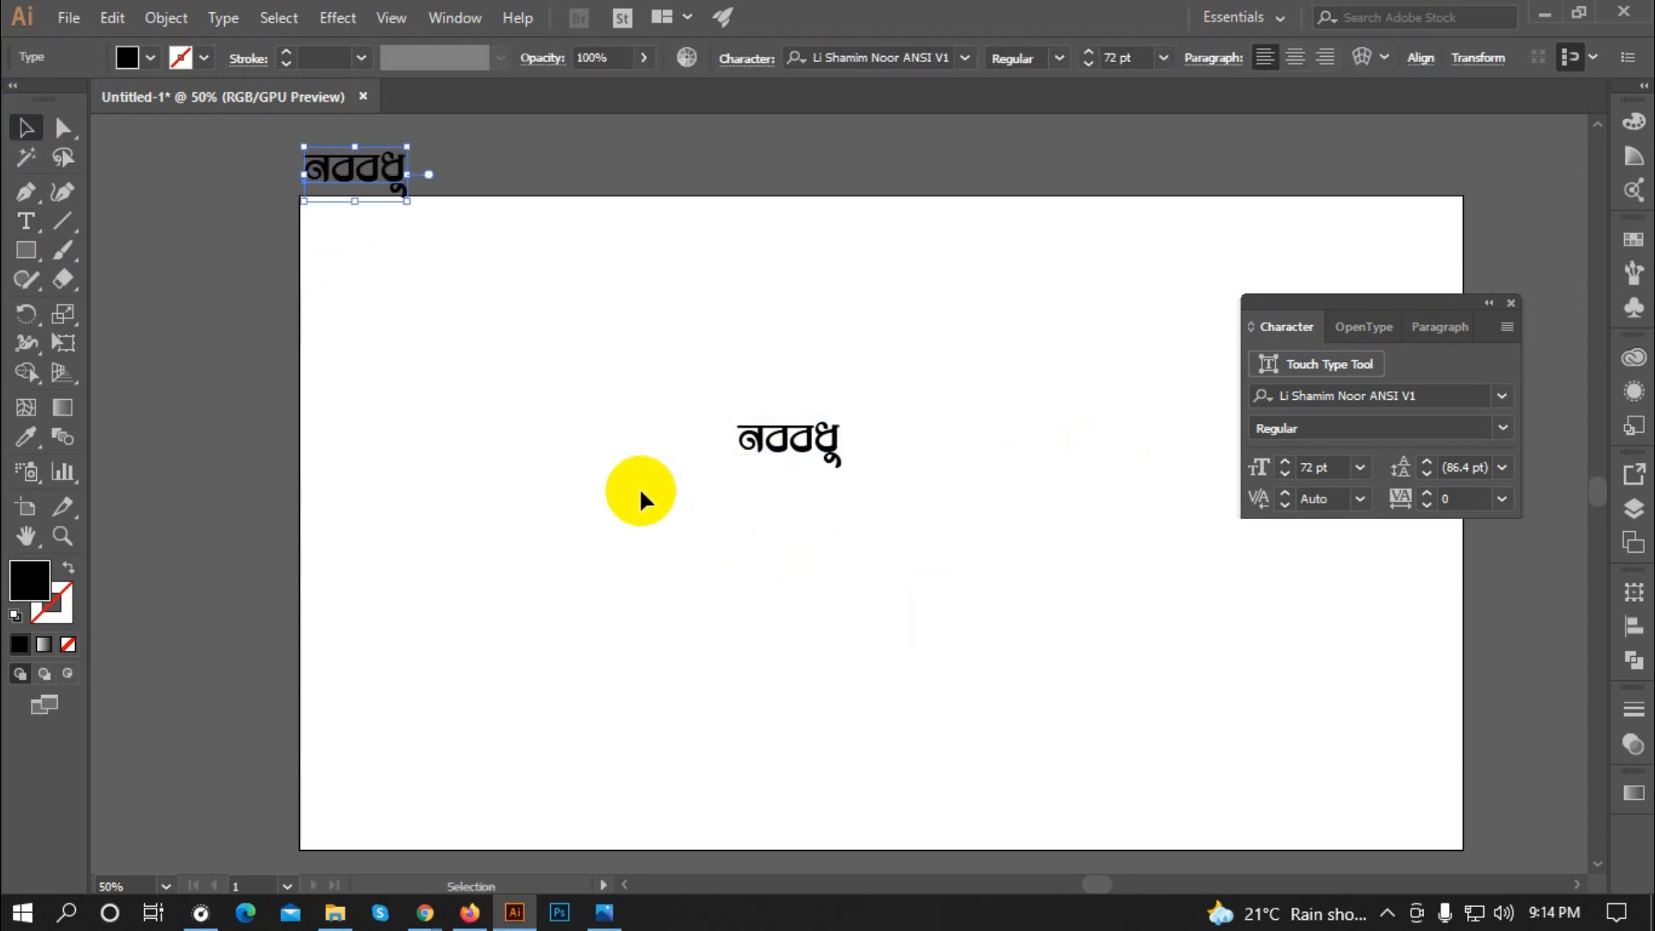
Step: Enlarge the word on the artboard to about 225 pt and position it near the centre
click(765, 450)
drag(842, 473, 951, 533)
drag(823, 457, 669, 500)
click(887, 461)
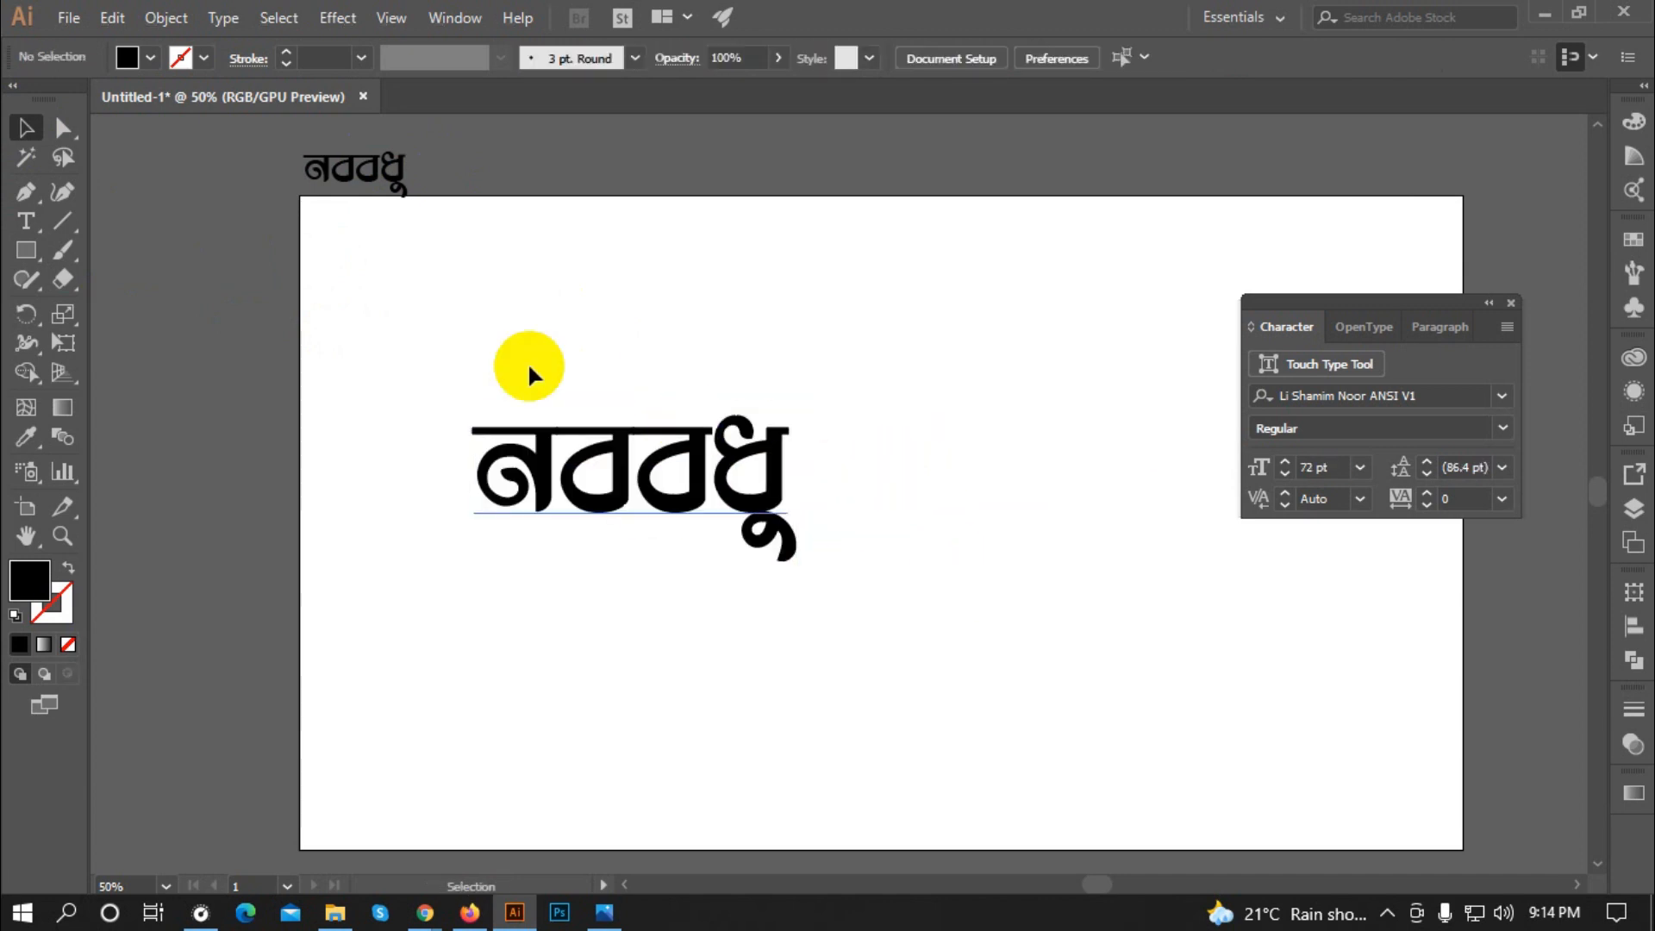
scroll(655, 375, down, 1)
click(729, 394)
drag(758, 369, 866, 498)
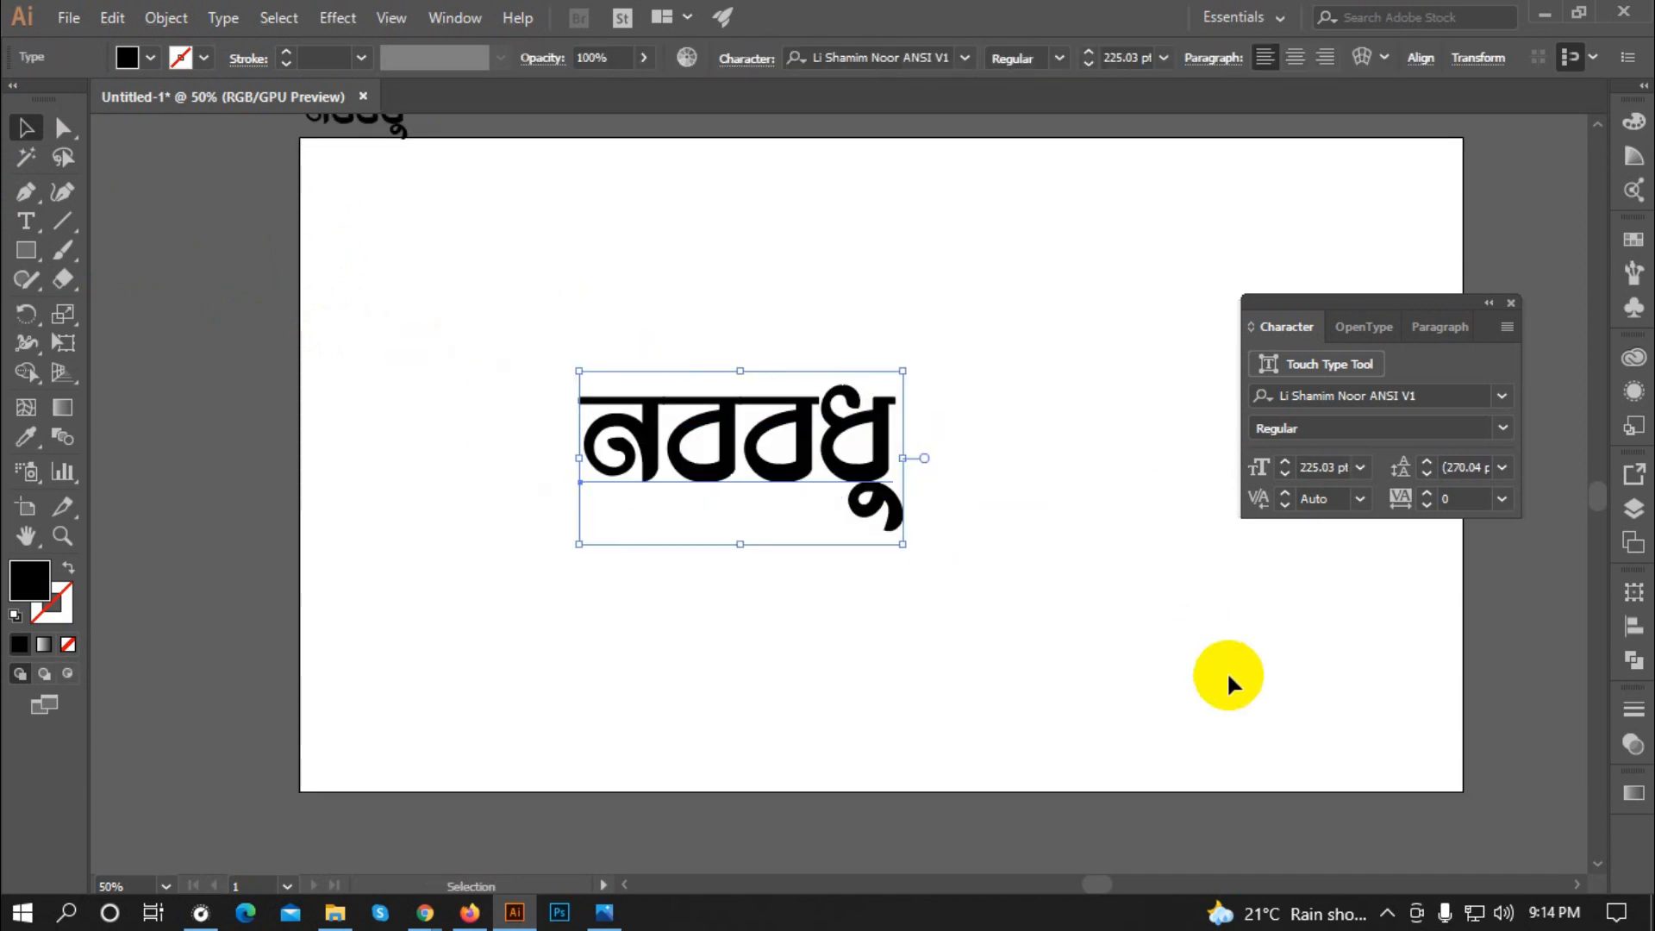
Step: Convert the large word to outlines and ungroup its letters
key(ctrl+plus)
right_click(800, 463)
click(897, 593)
right_click(811, 473)
click(896, 647)
click(726, 509)
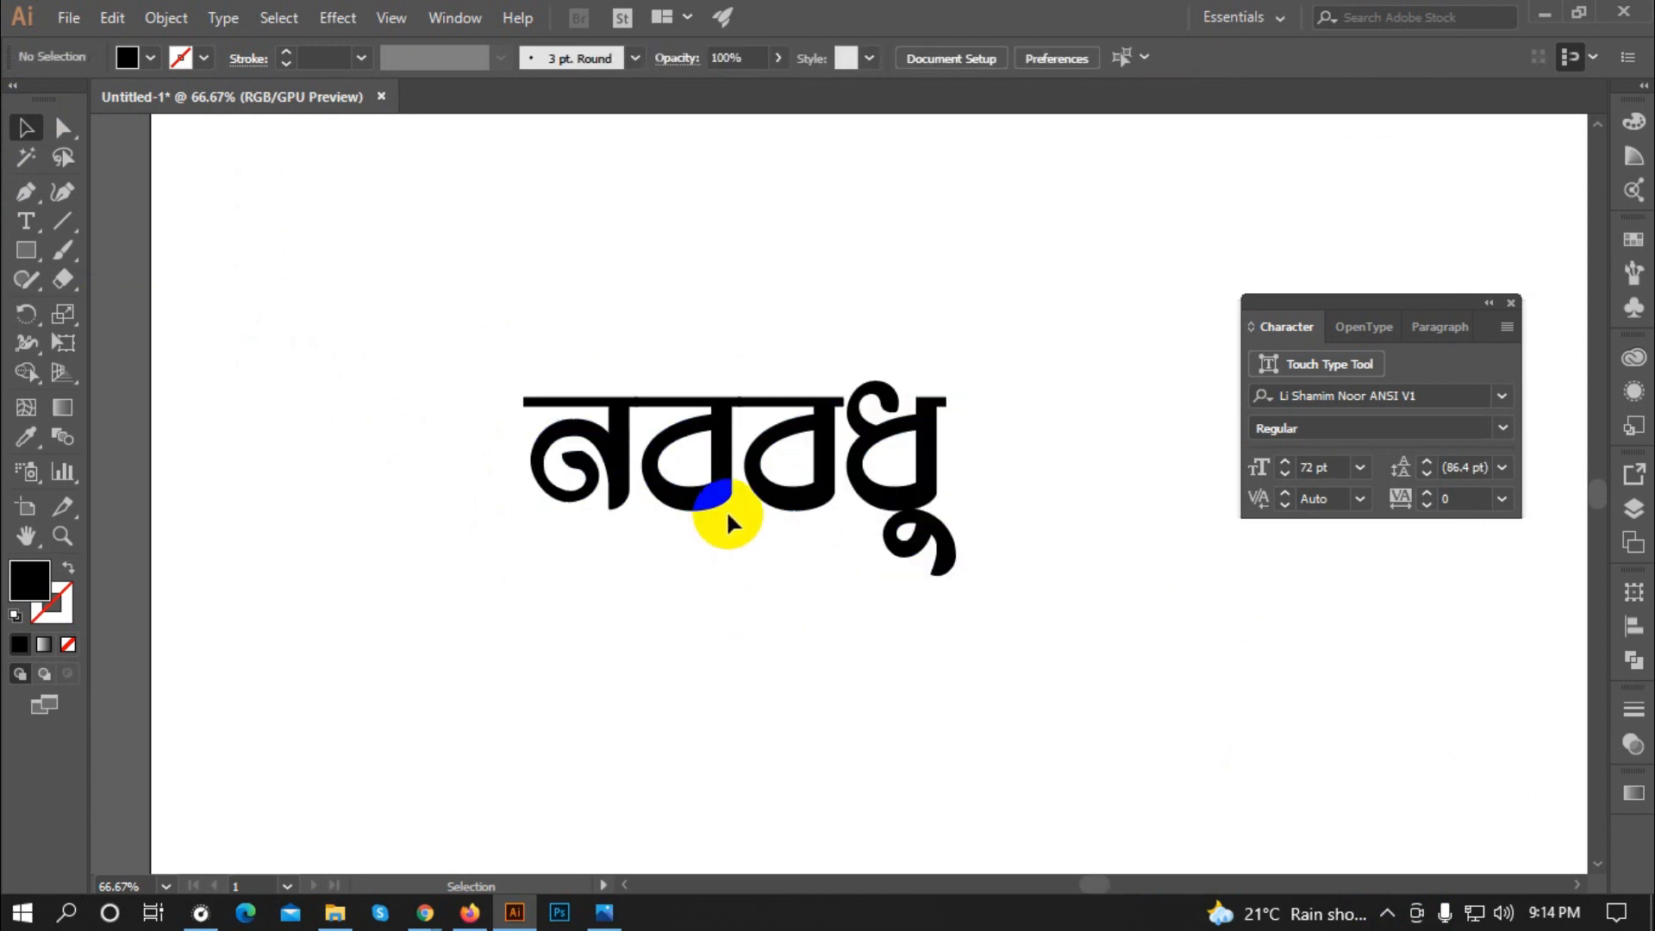
Step: Enlarge the first letter ন to nearly twice its size and place it at the start of the word
scroll(726, 510, down, 1)
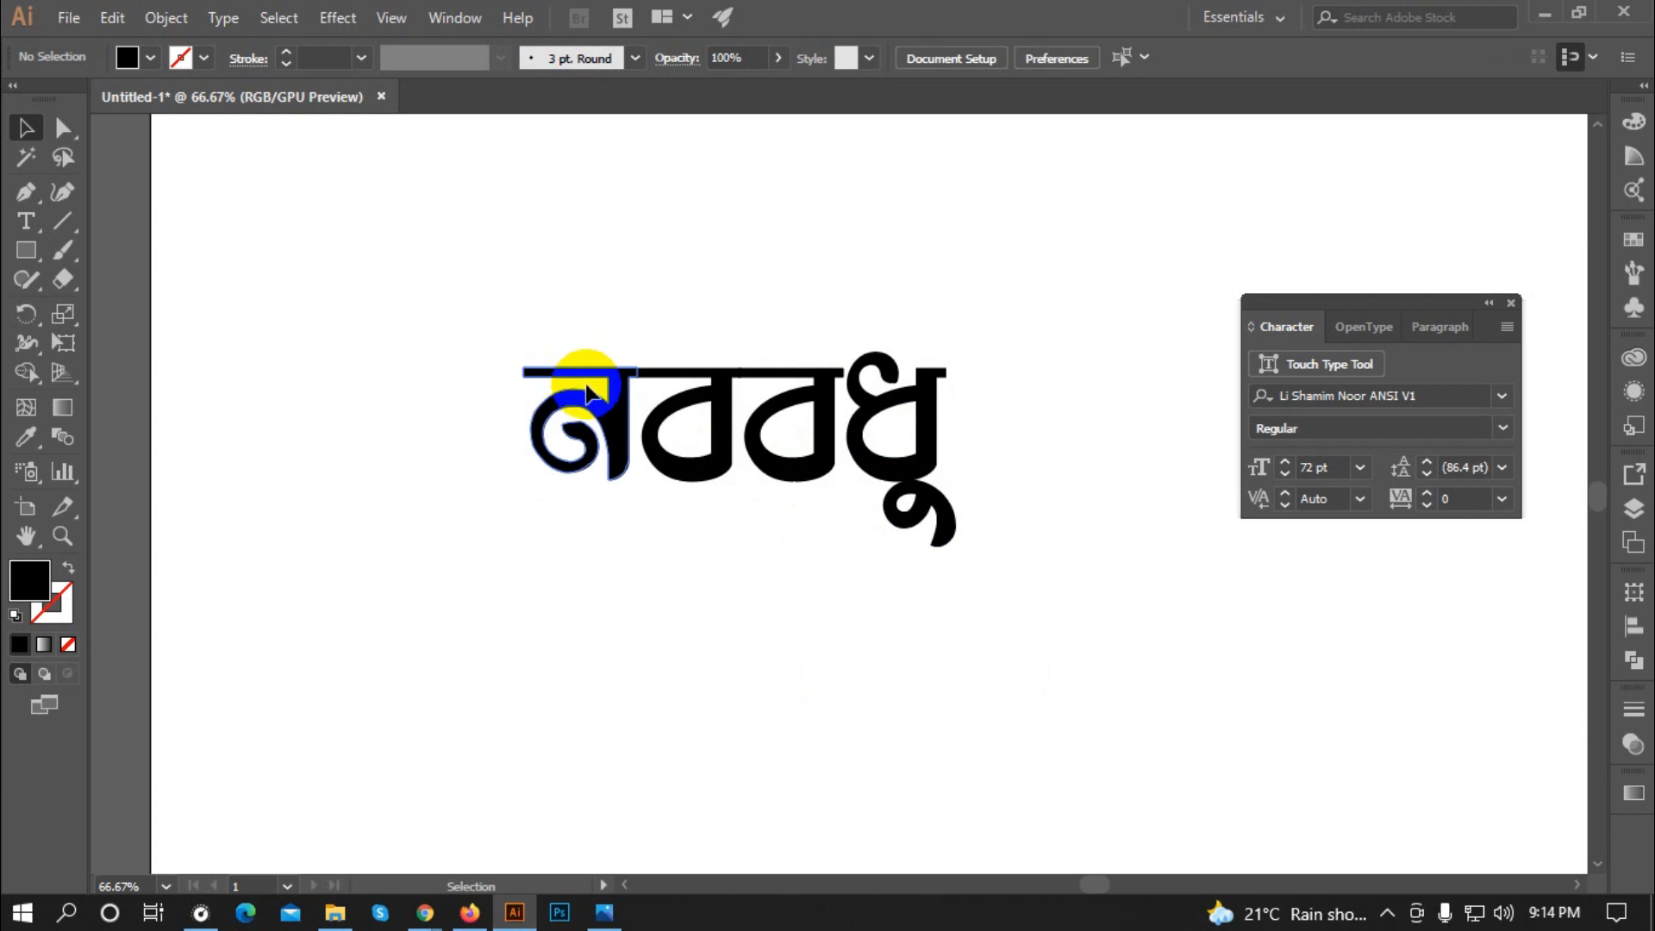
click(603, 433)
drag(637, 479, 673, 517)
drag(635, 436, 545, 364)
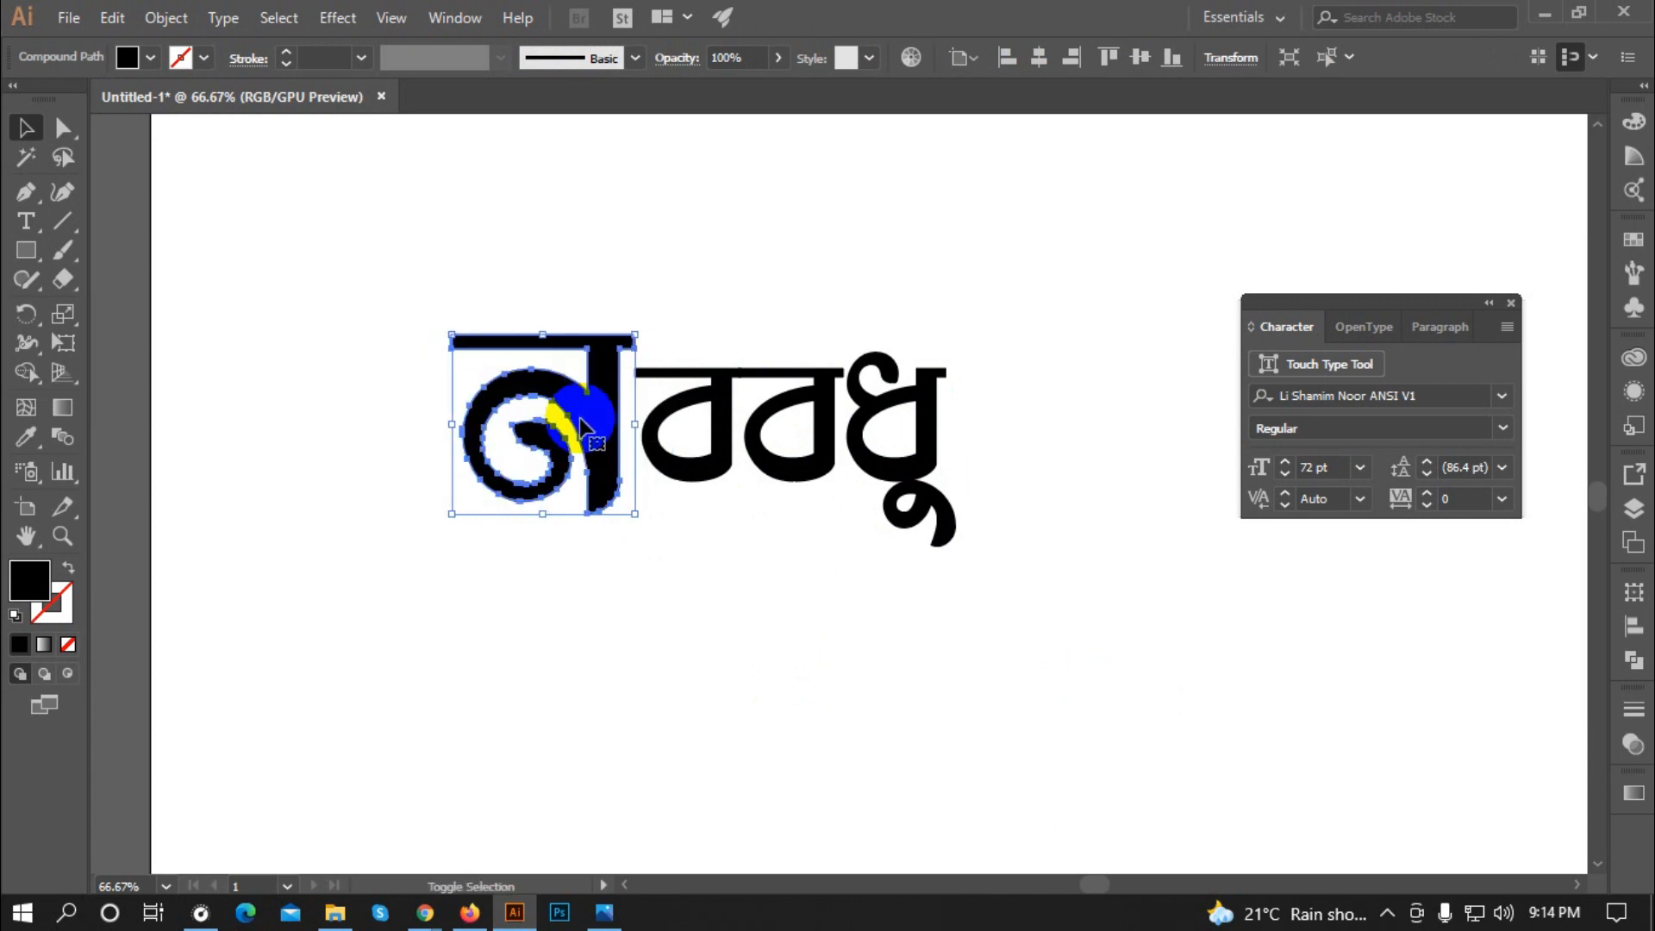
drag(635, 514, 646, 538)
click(694, 550)
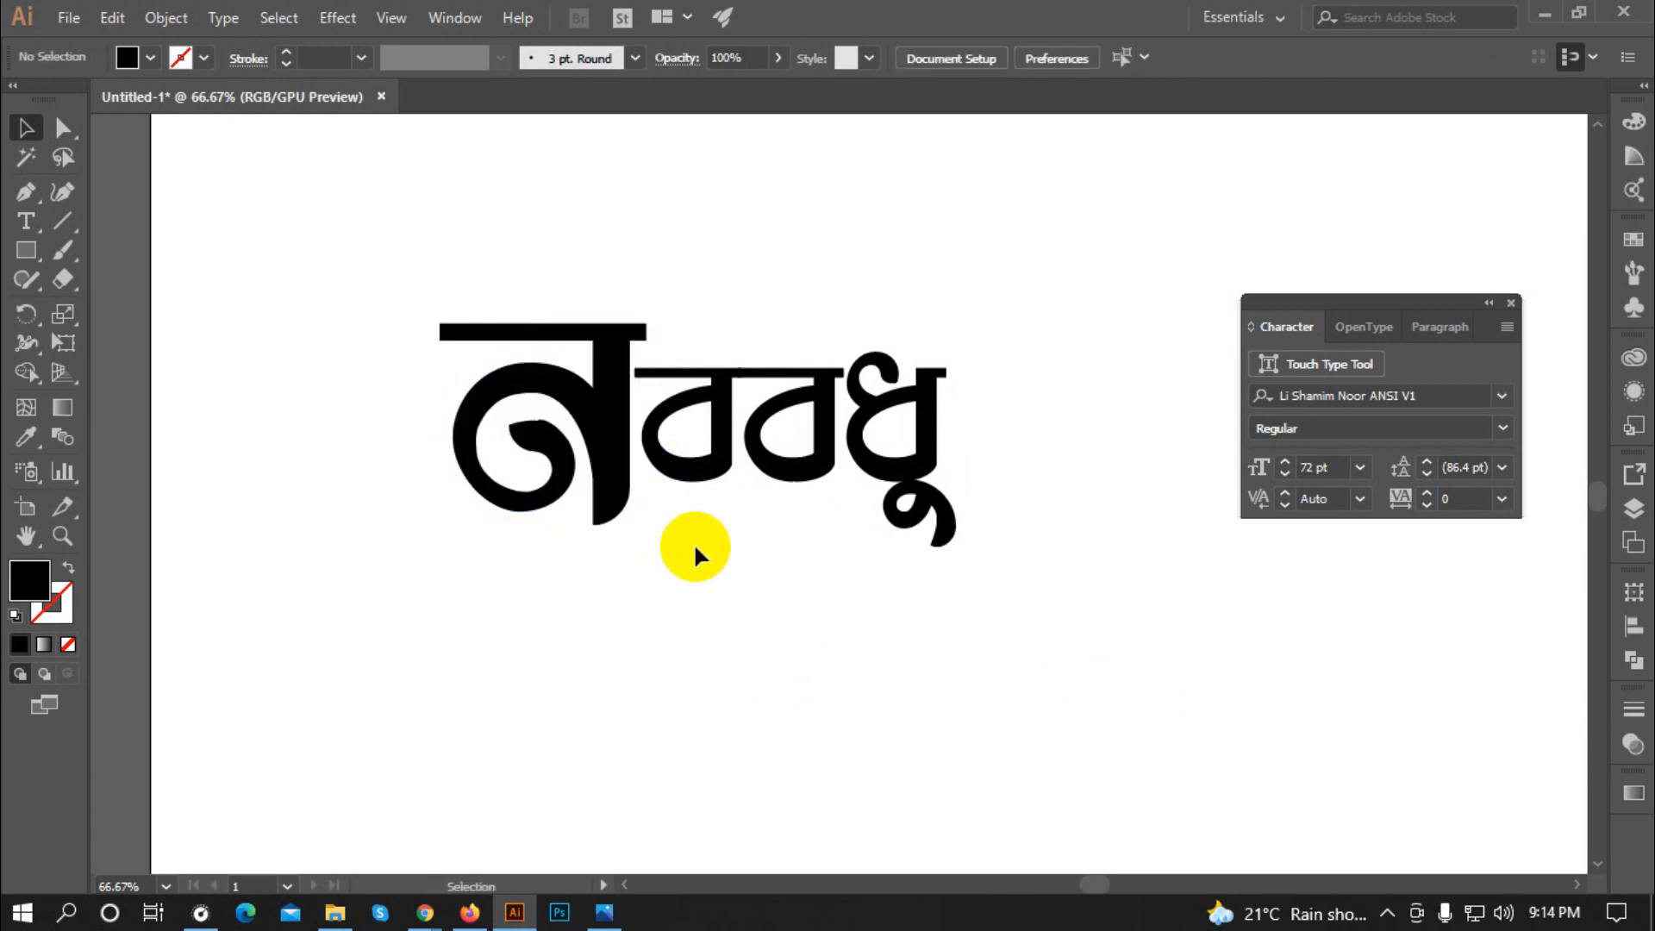
Step: Nudge the first ব left until it meets the stem of the enlarged ন
click(697, 476)
key(Left)
key(Left)
key(Left)
key(Left)
key(Left)
key(Left)
key(Left)
key(Left)
key(Left)
key(Left)
key(Left)
key(Left)
key(Left)
key(Left)
key(Left)
key(Left)
key(Left)
key(Left)
key(Left)
key(Left)
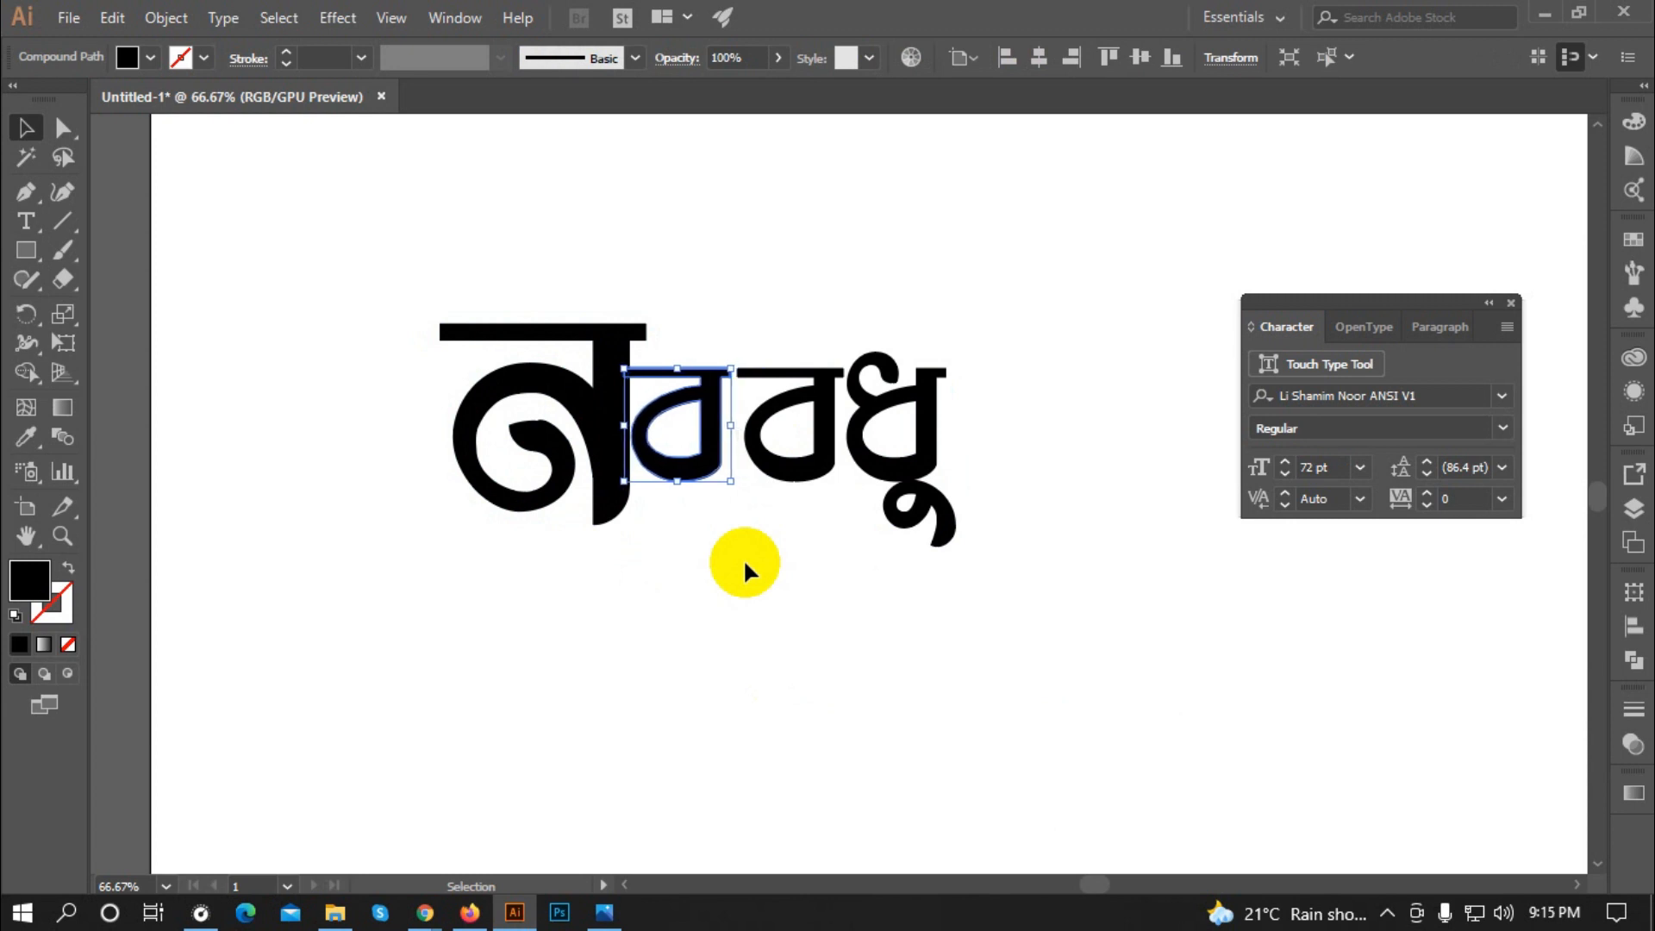
Step: Nudge the second ব left until it touches the first ব
click(758, 465)
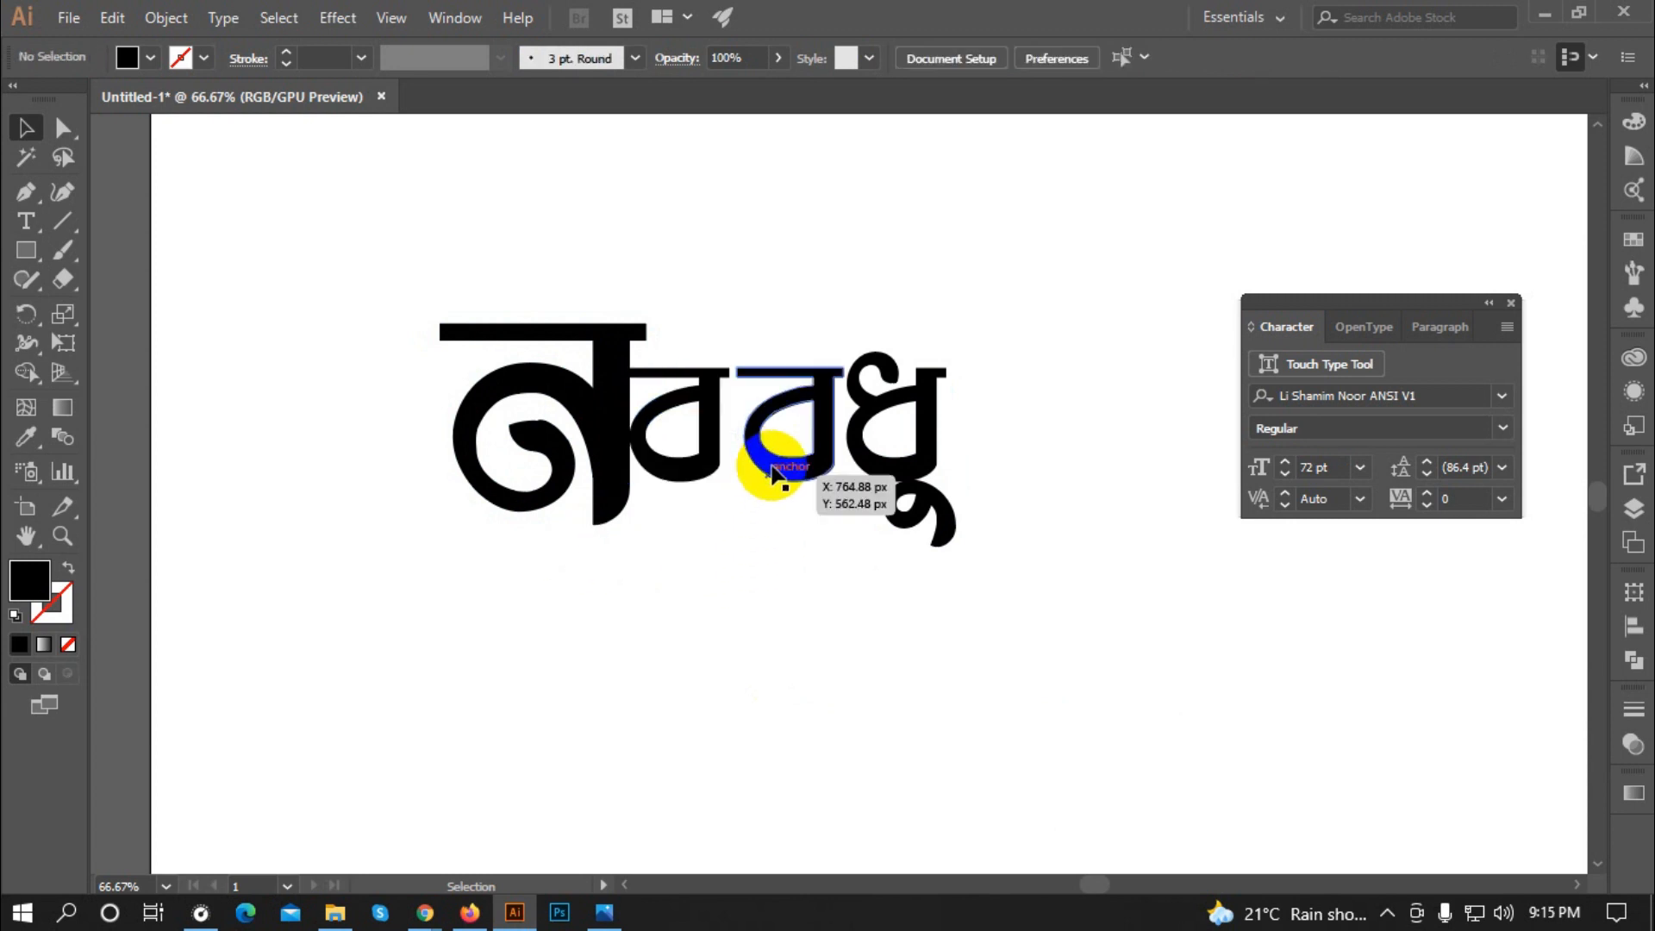
key(Left)
key(Left)
key(Left)
key(Left)
key(Left)
key(Left)
key(Left)
key(Left)
key(Left)
key(Left)
key(Left)
key(Left)
key(Left)
key(Left)
key(Left)
key(Left)
key(Left)
key(Left)
key(Left)
key(Left)
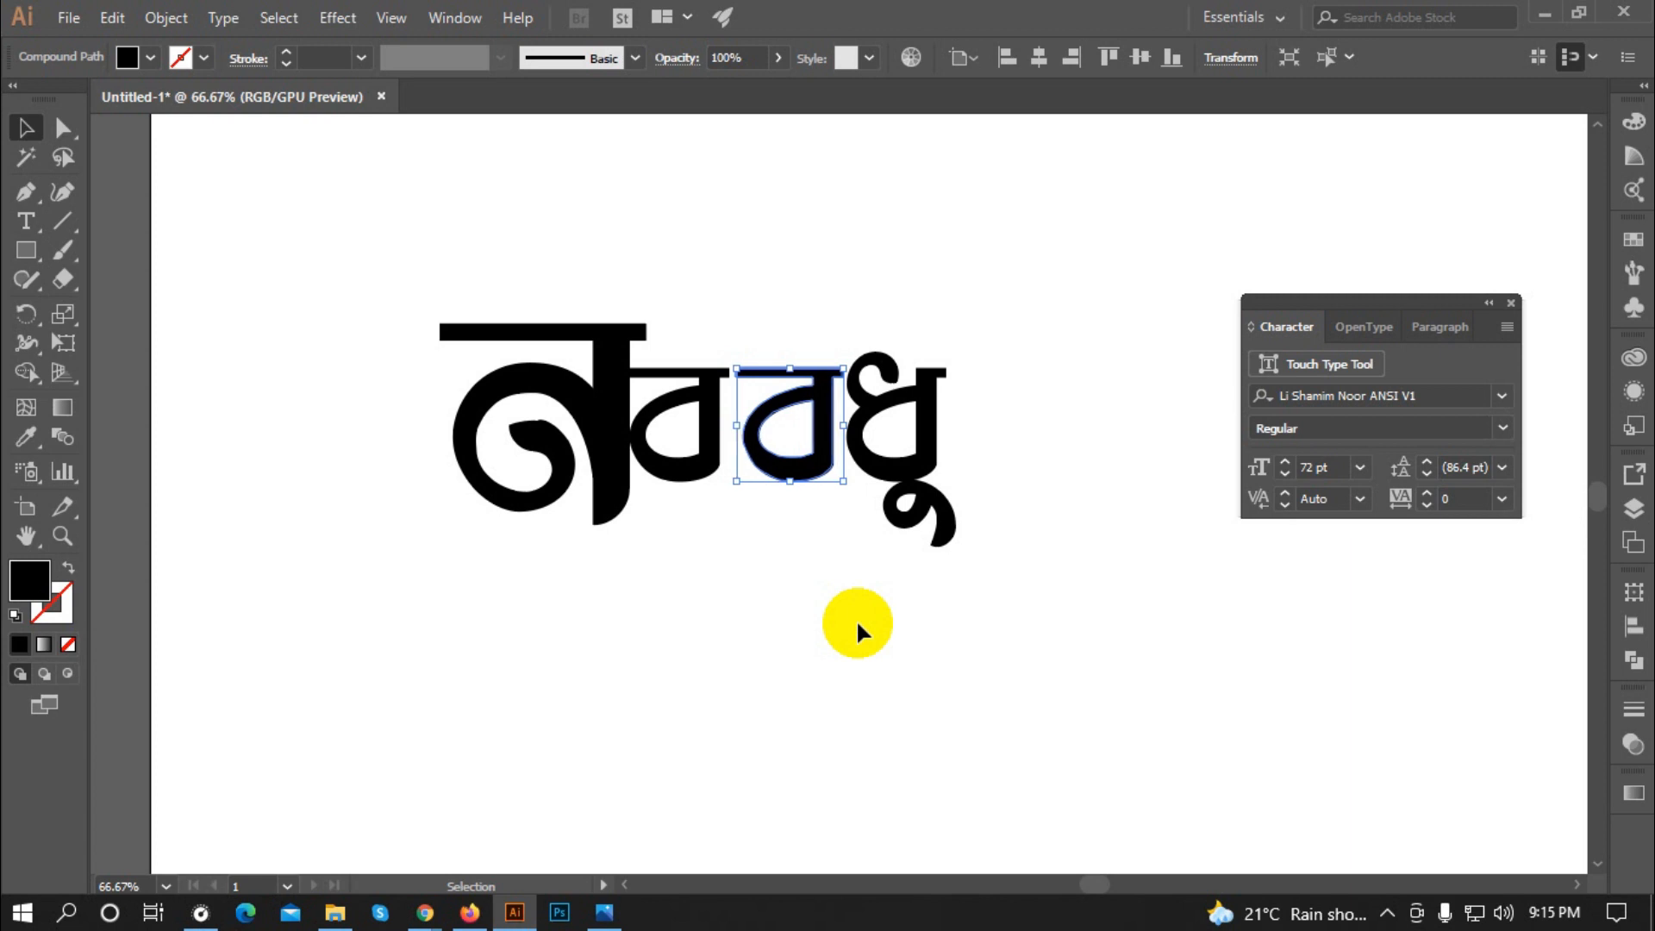
key(Left)
key(Left)
key(Left)
key(Left)
key(Left)
key(Left)
key(Left)
key(Left)
key(Left)
key(Left)
key(Left)
key(Left)
key(Left)
key(Left)
key(Left)
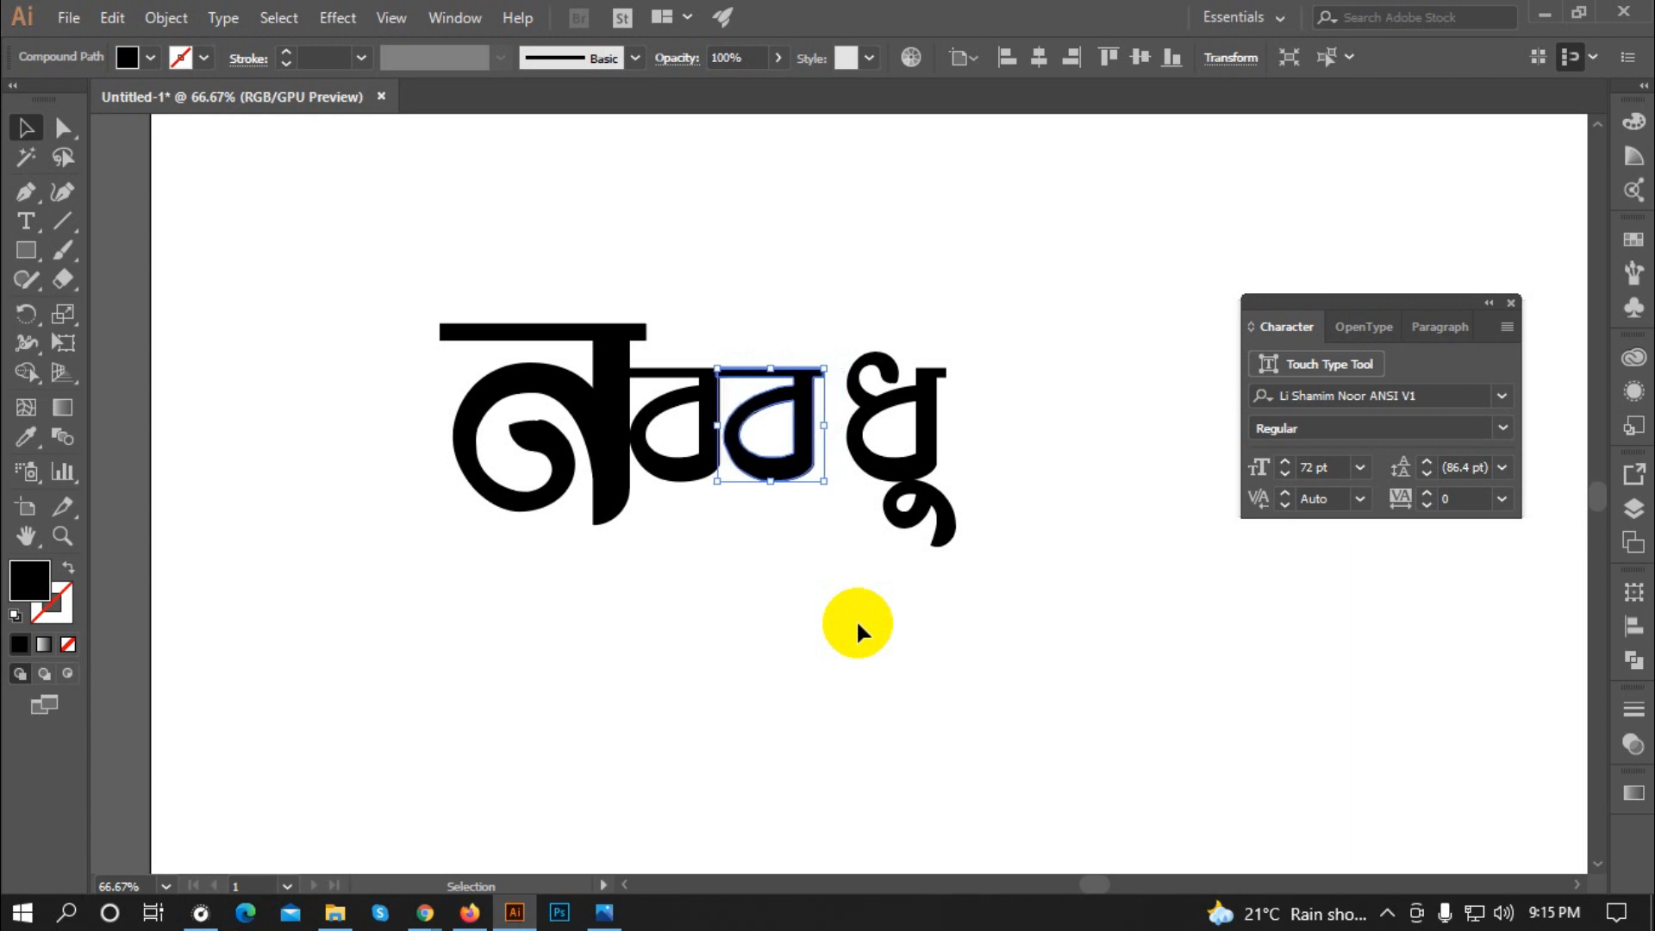
key(Left)
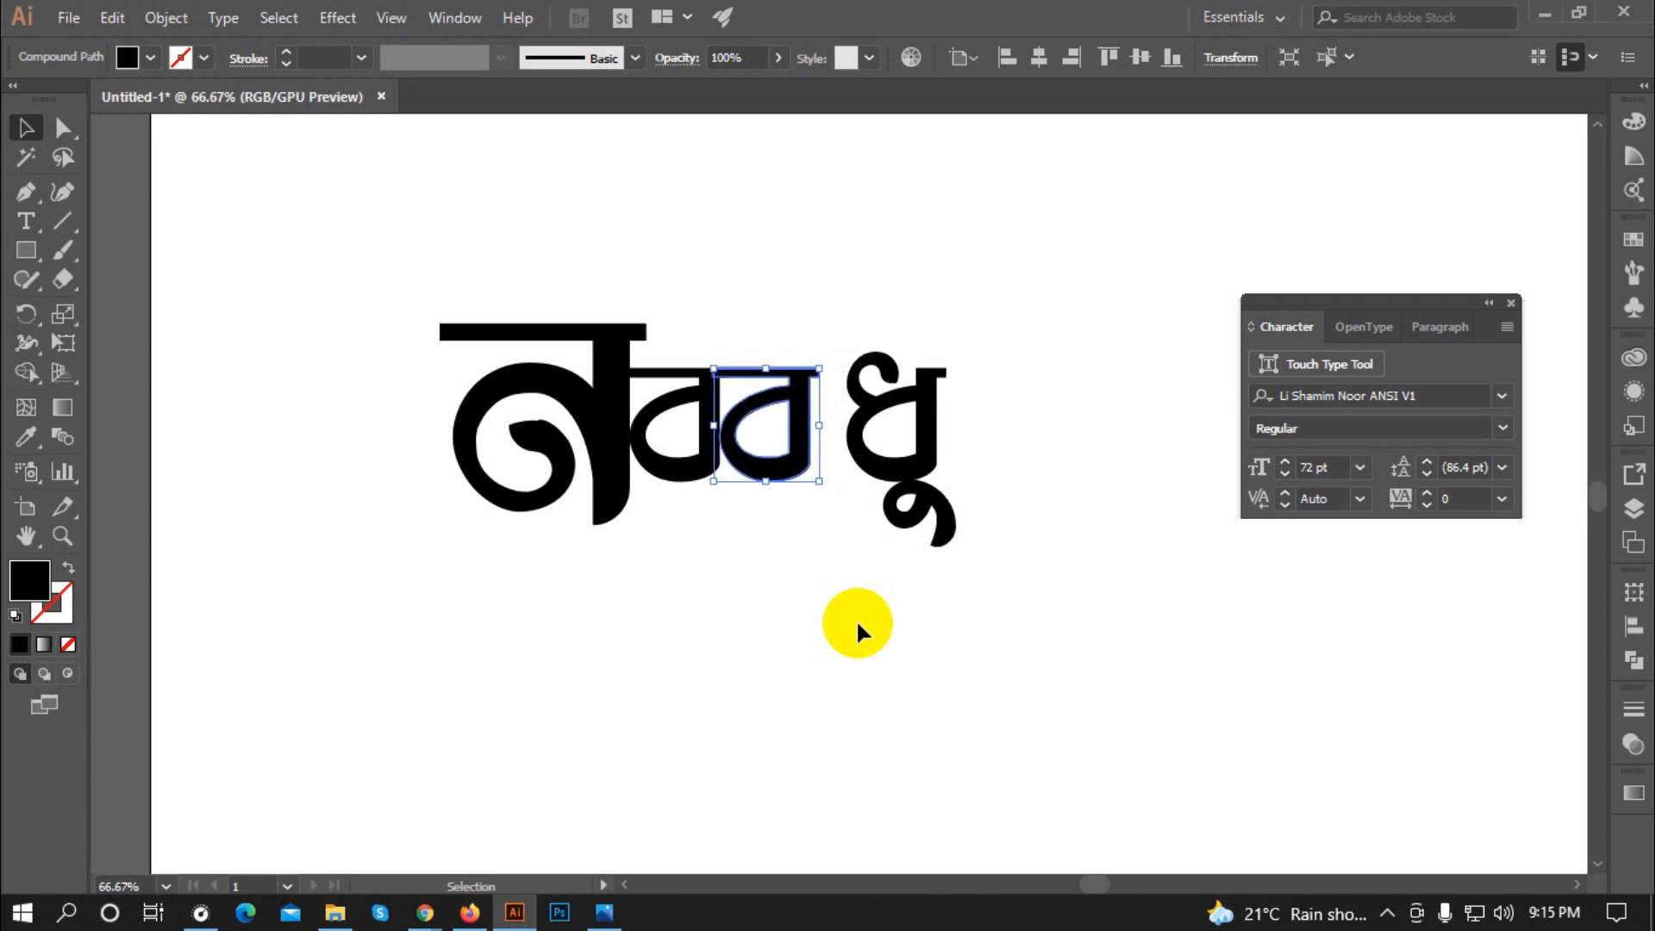
click(866, 622)
Step: Move the ূ sign away to the lower right of the word and enlarge the letter ধ
drag(942, 530, 1171, 645)
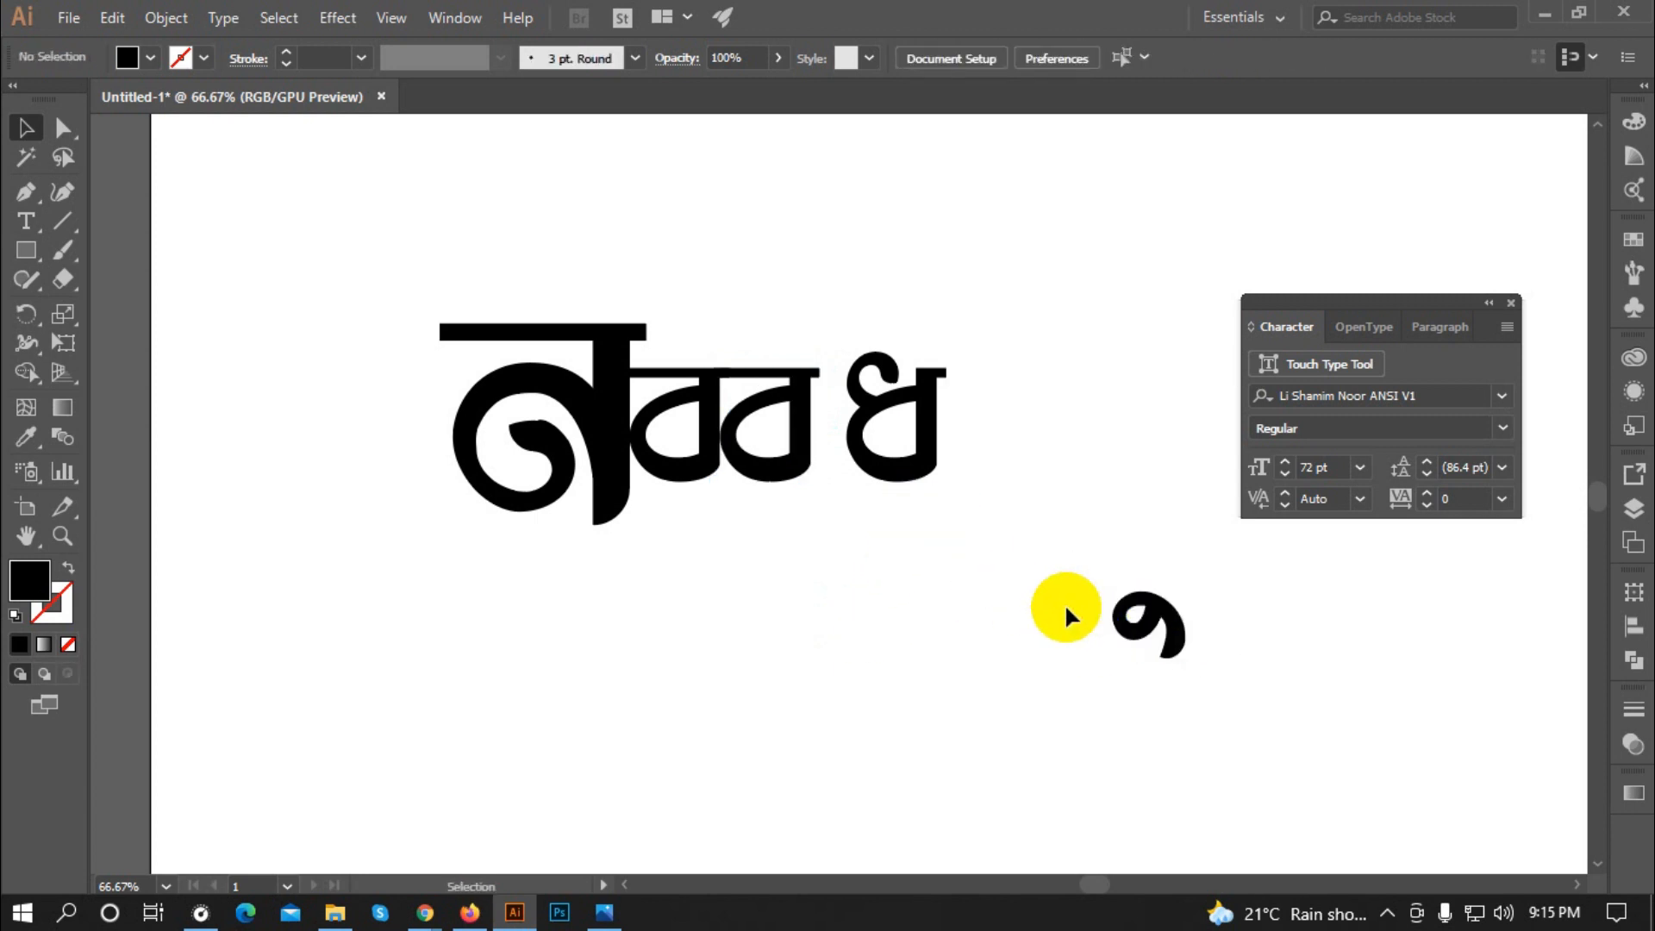
click(917, 463)
drag(949, 487, 972, 519)
click(947, 583)
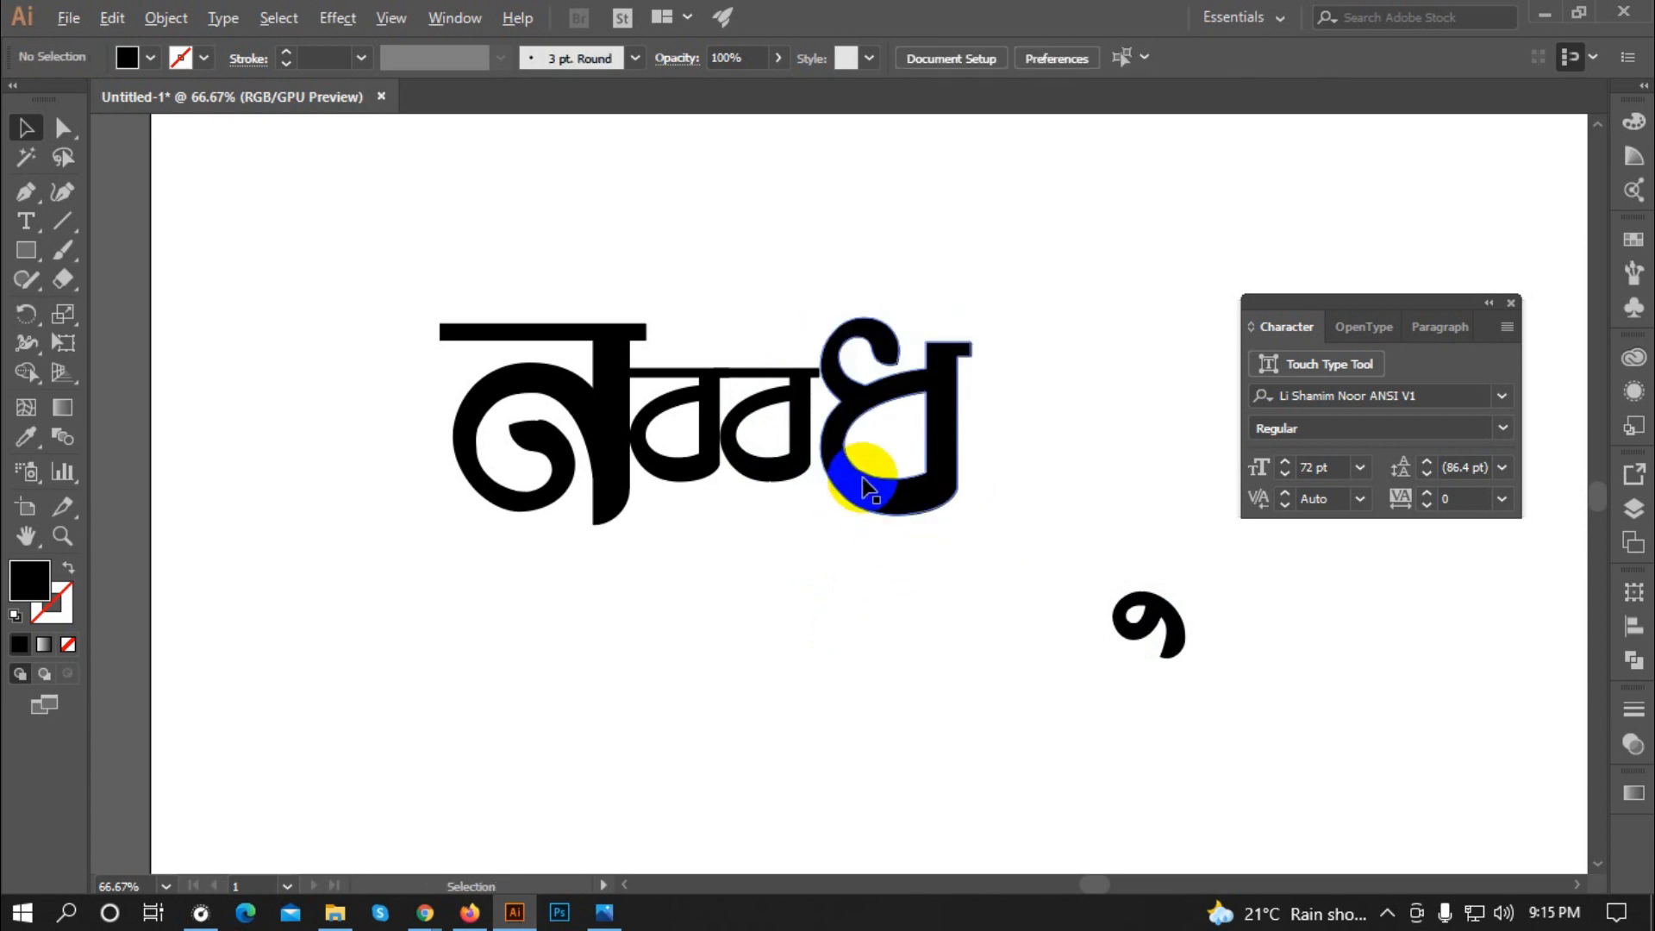
Step: Nudge the enlarged ধ left and slightly up so that it sits against the second ব
click(847, 452)
key(Left)
key(Left)
key(Left)
key(Left)
key(Left)
key(Left)
key(Up)
key(Up)
key(Up)
key(Up)
key(Up)
key(Up)
key(Down)
key(Down)
key(Down)
key(Left)
key(Left)
key(Left)
key(Left)
key(Left)
key(Left)
key(Left)
key(Left)
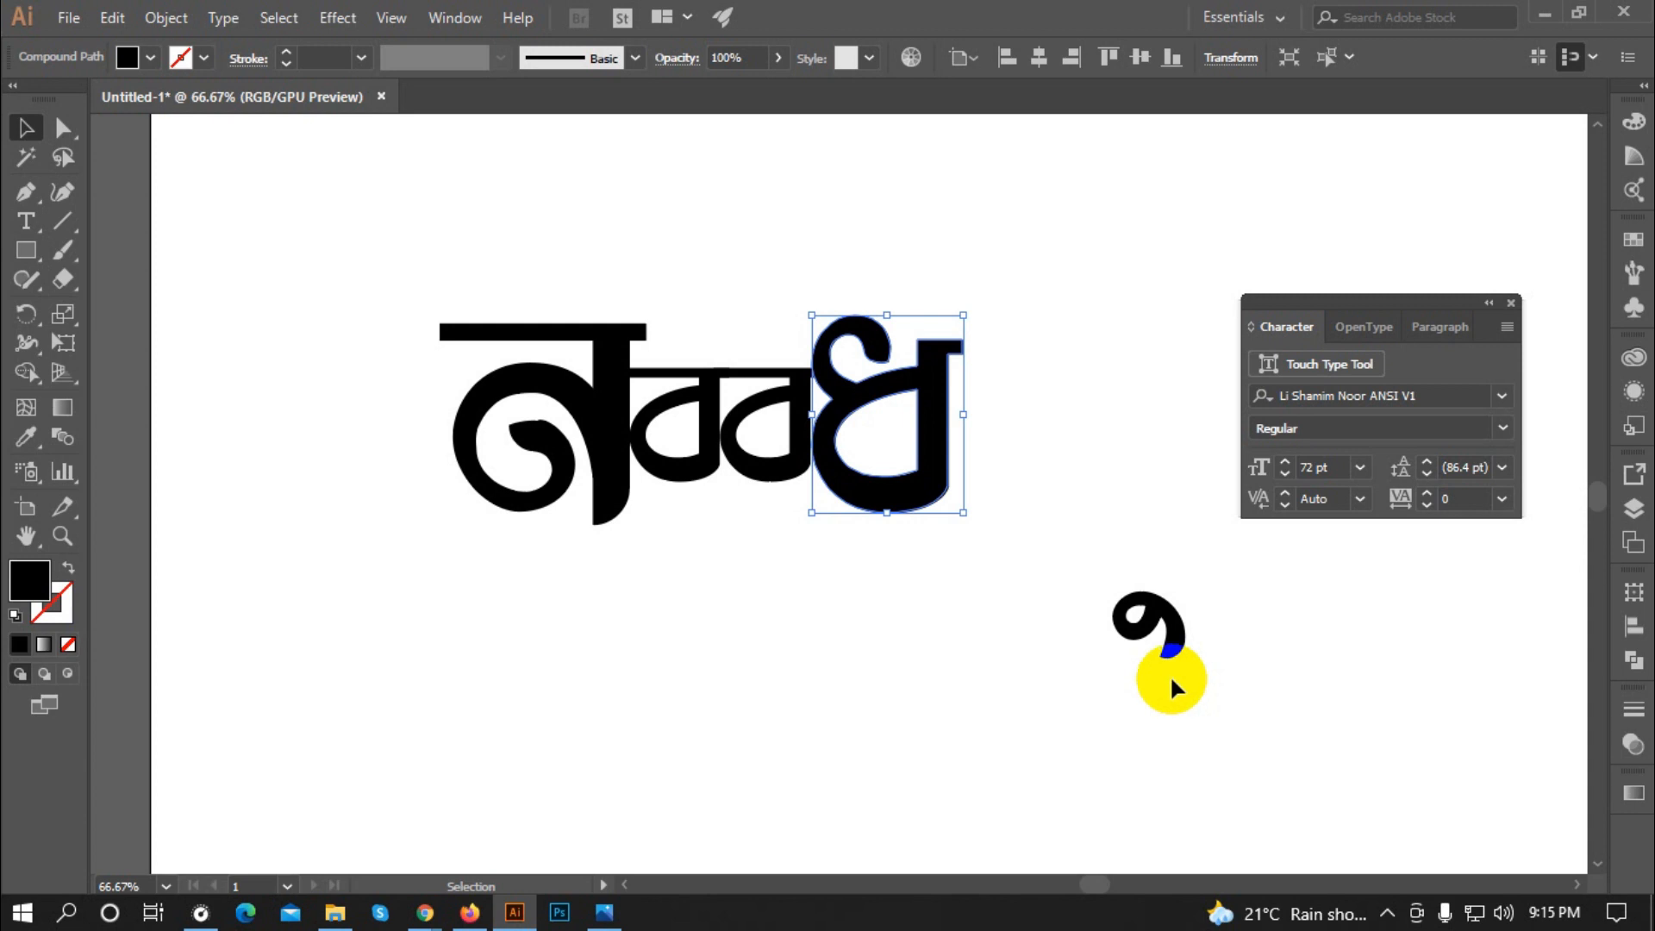
click(873, 703)
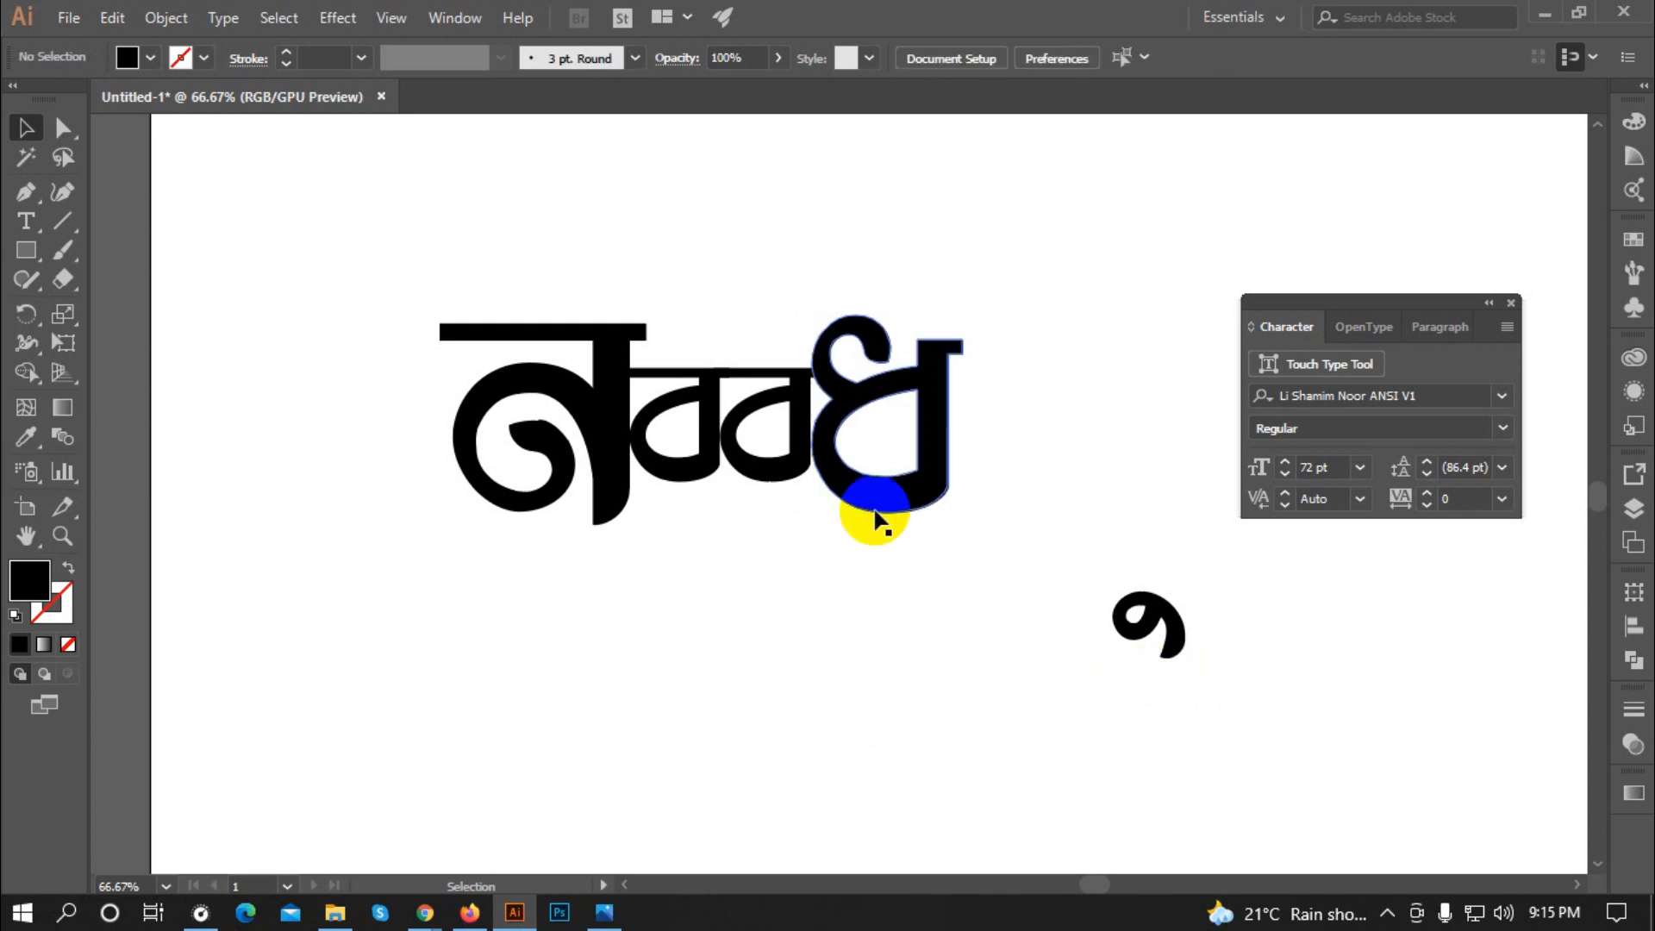
Step: Move the ূ sign back directly beneath the letter ধ
click(1174, 640)
drag(1190, 659, 962, 672)
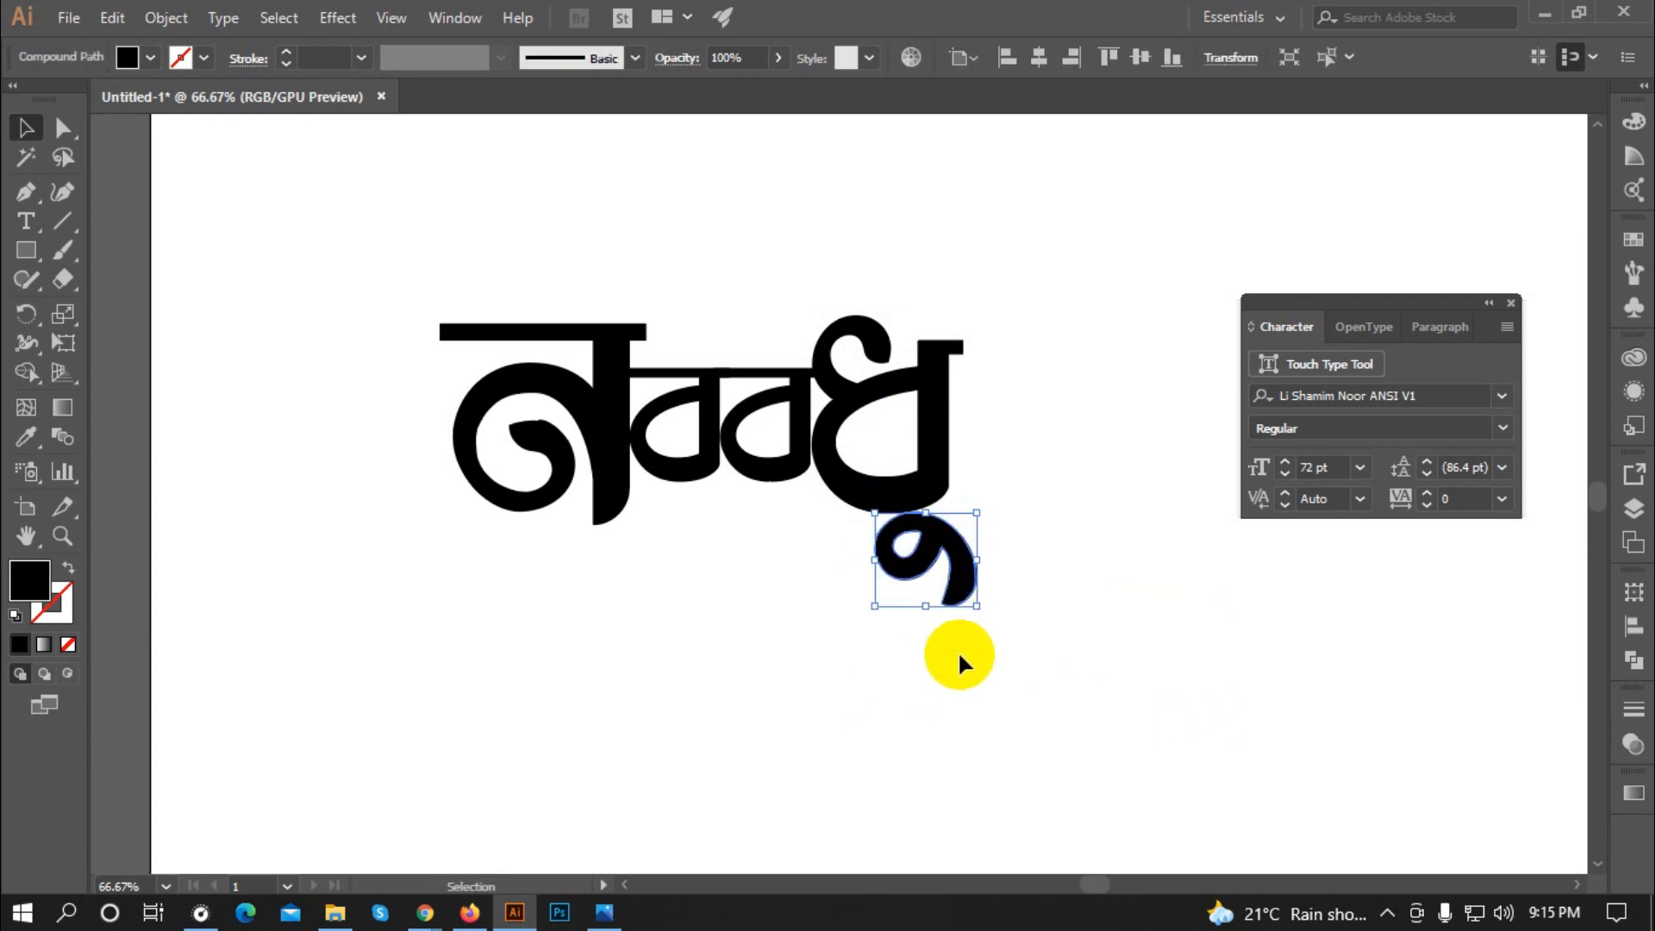
drag(977, 607, 982, 612)
click(1011, 672)
click(964, 571)
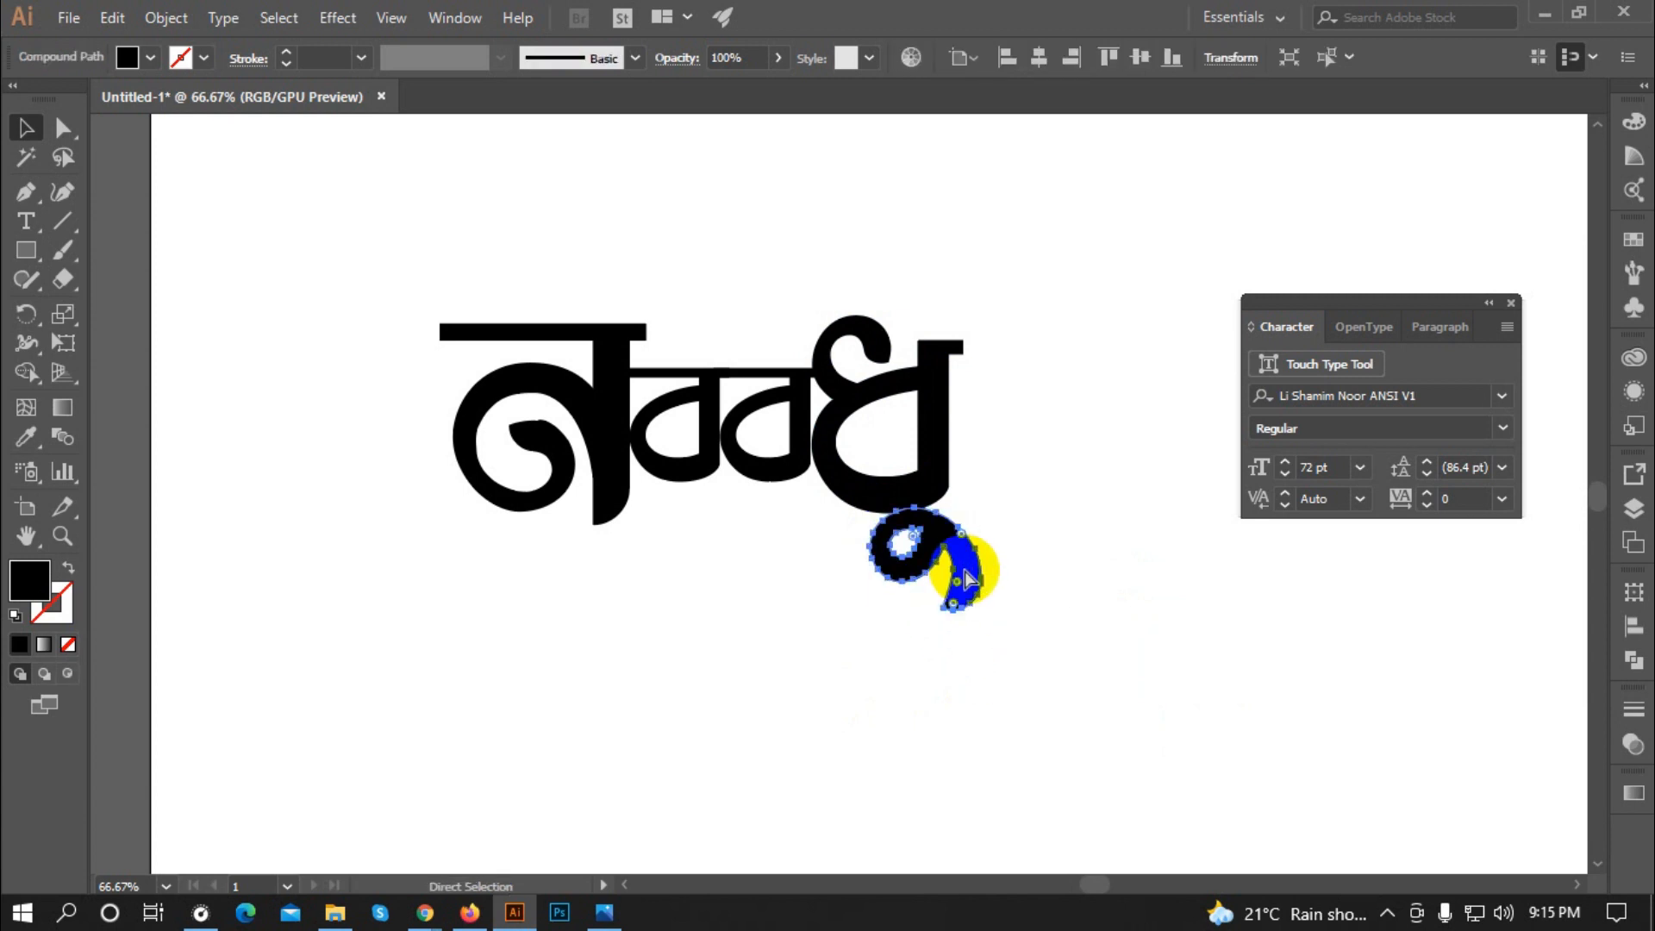
click(1063, 614)
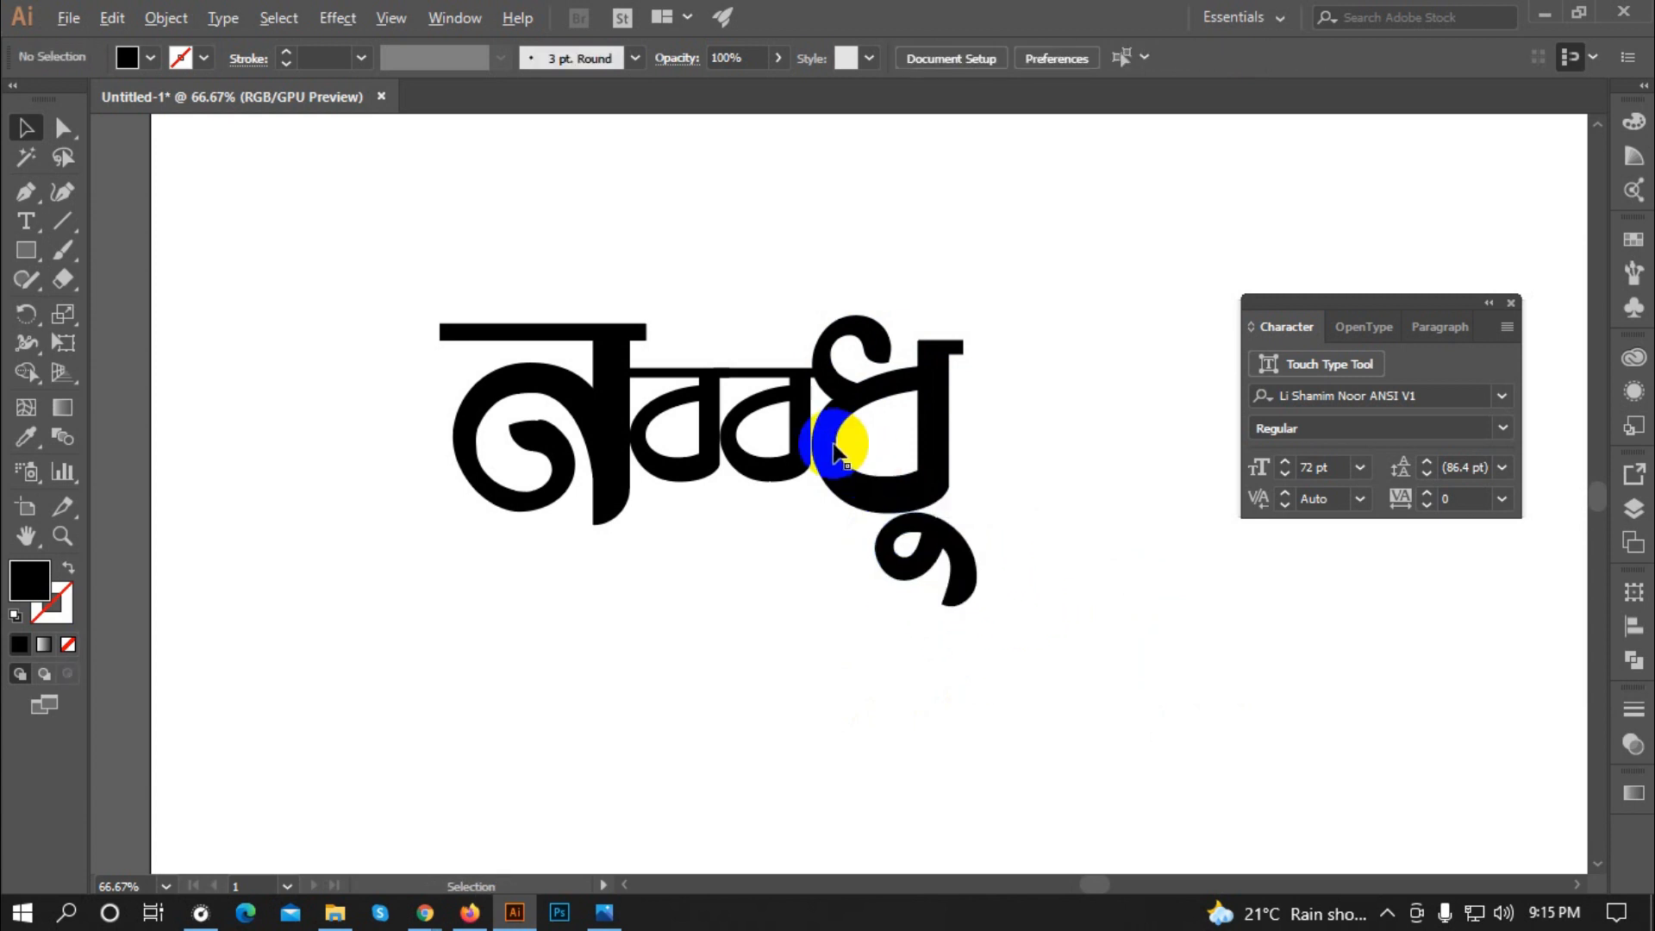
Step: Fine-tune ধ against the second ব and raise the ূ sign so it overlaps the bottom of ধ
scroll(828, 448, up, 3)
click(790, 435)
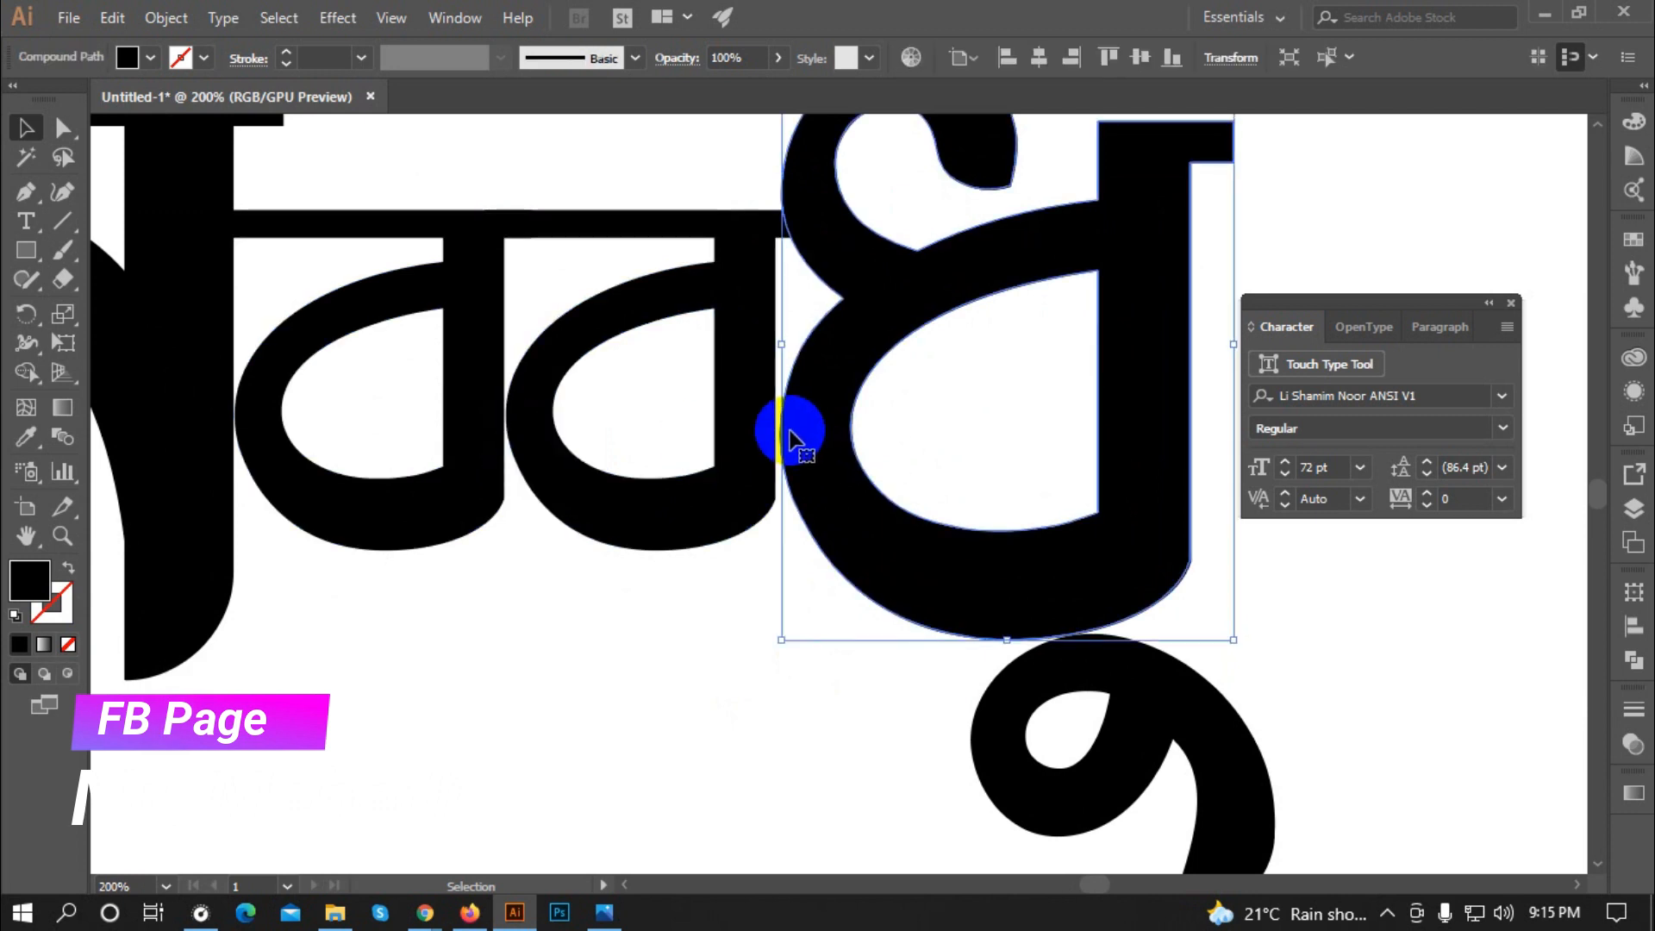
click(1115, 673)
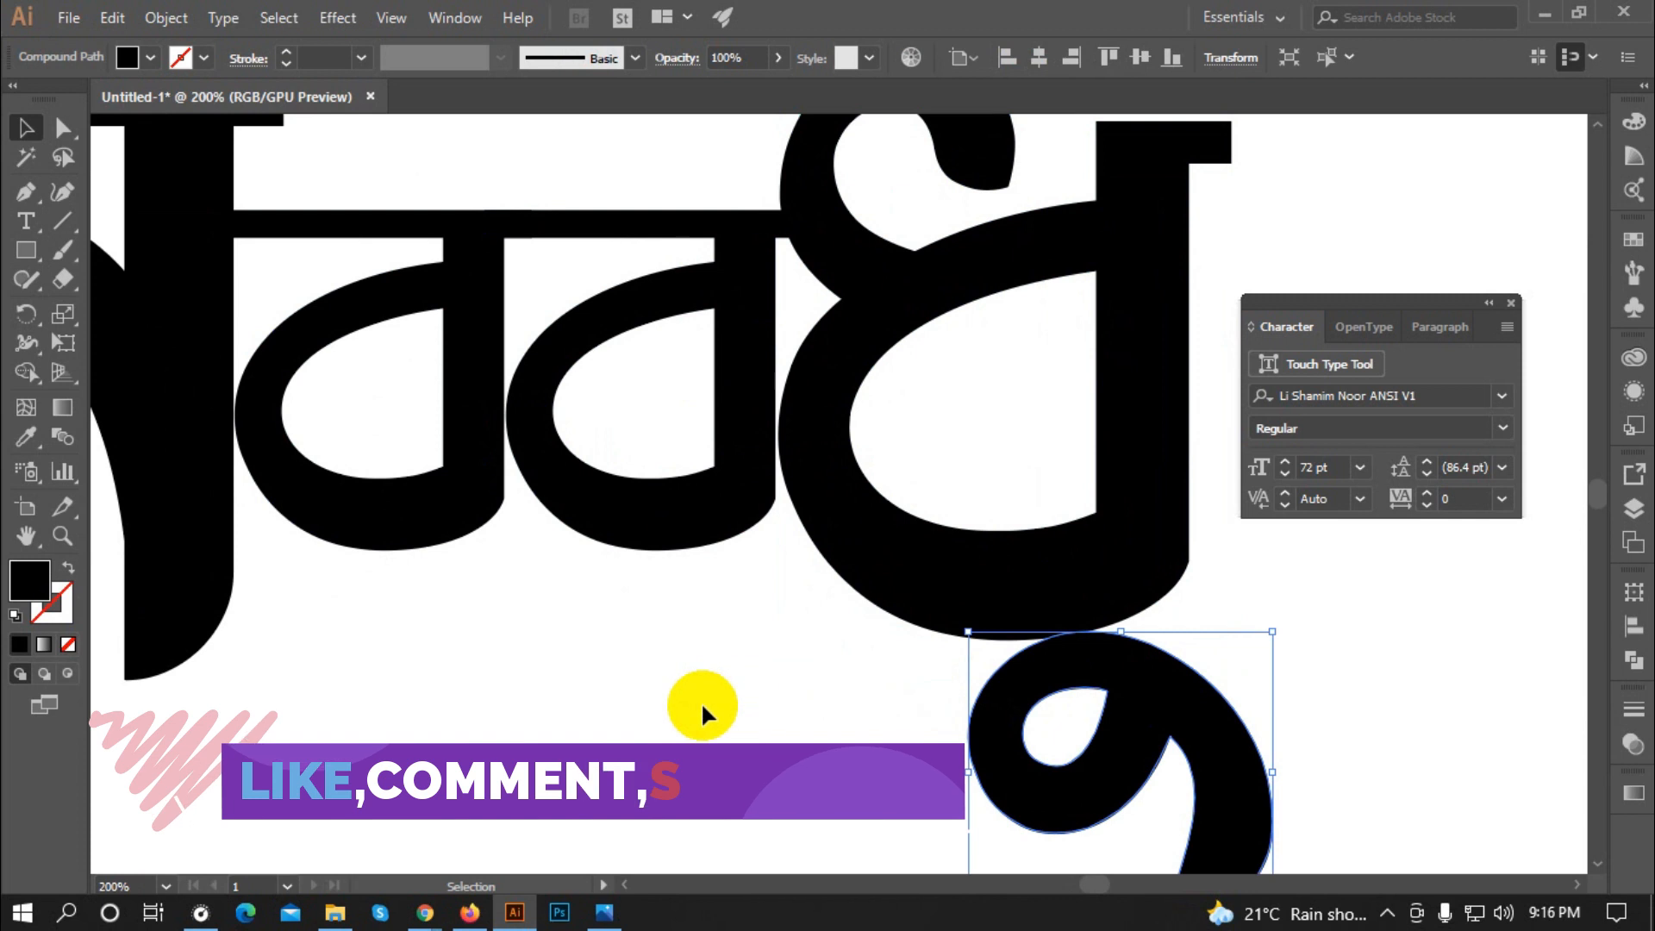
click(702, 705)
Step: Select the whole word and add a 10 px offset path with miter joins around all its letters
scroll(701, 710, down, 2)
scroll(1138, 443, down, 1)
drag(431, 323, 1112, 782)
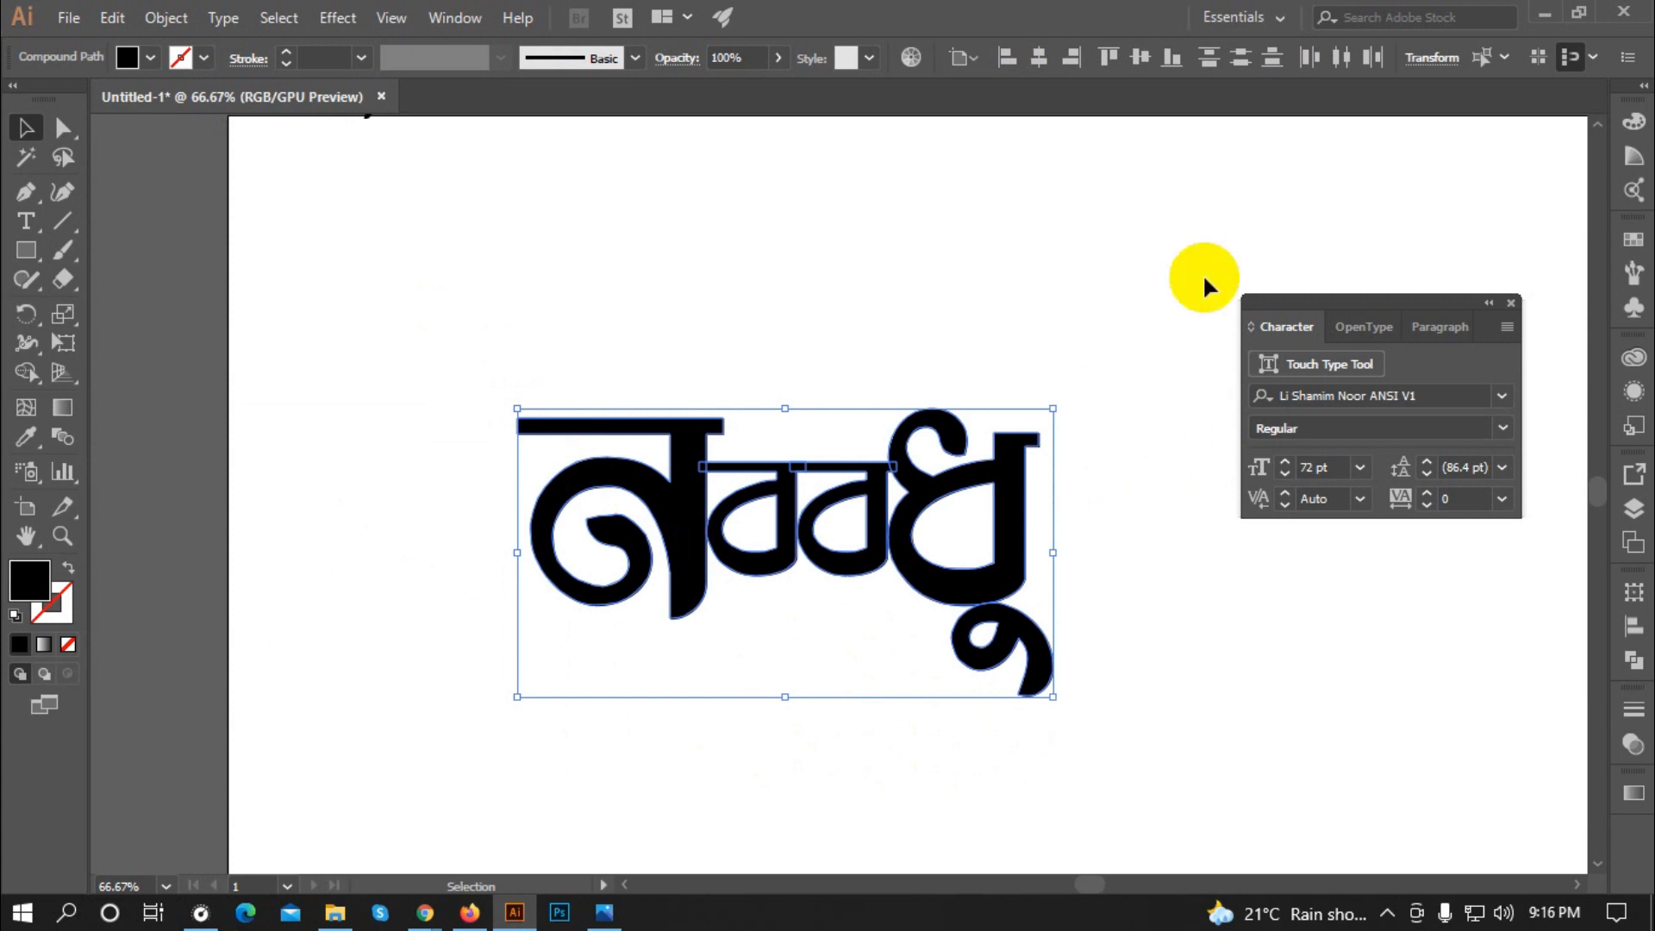
click(170, 17)
click(303, 528)
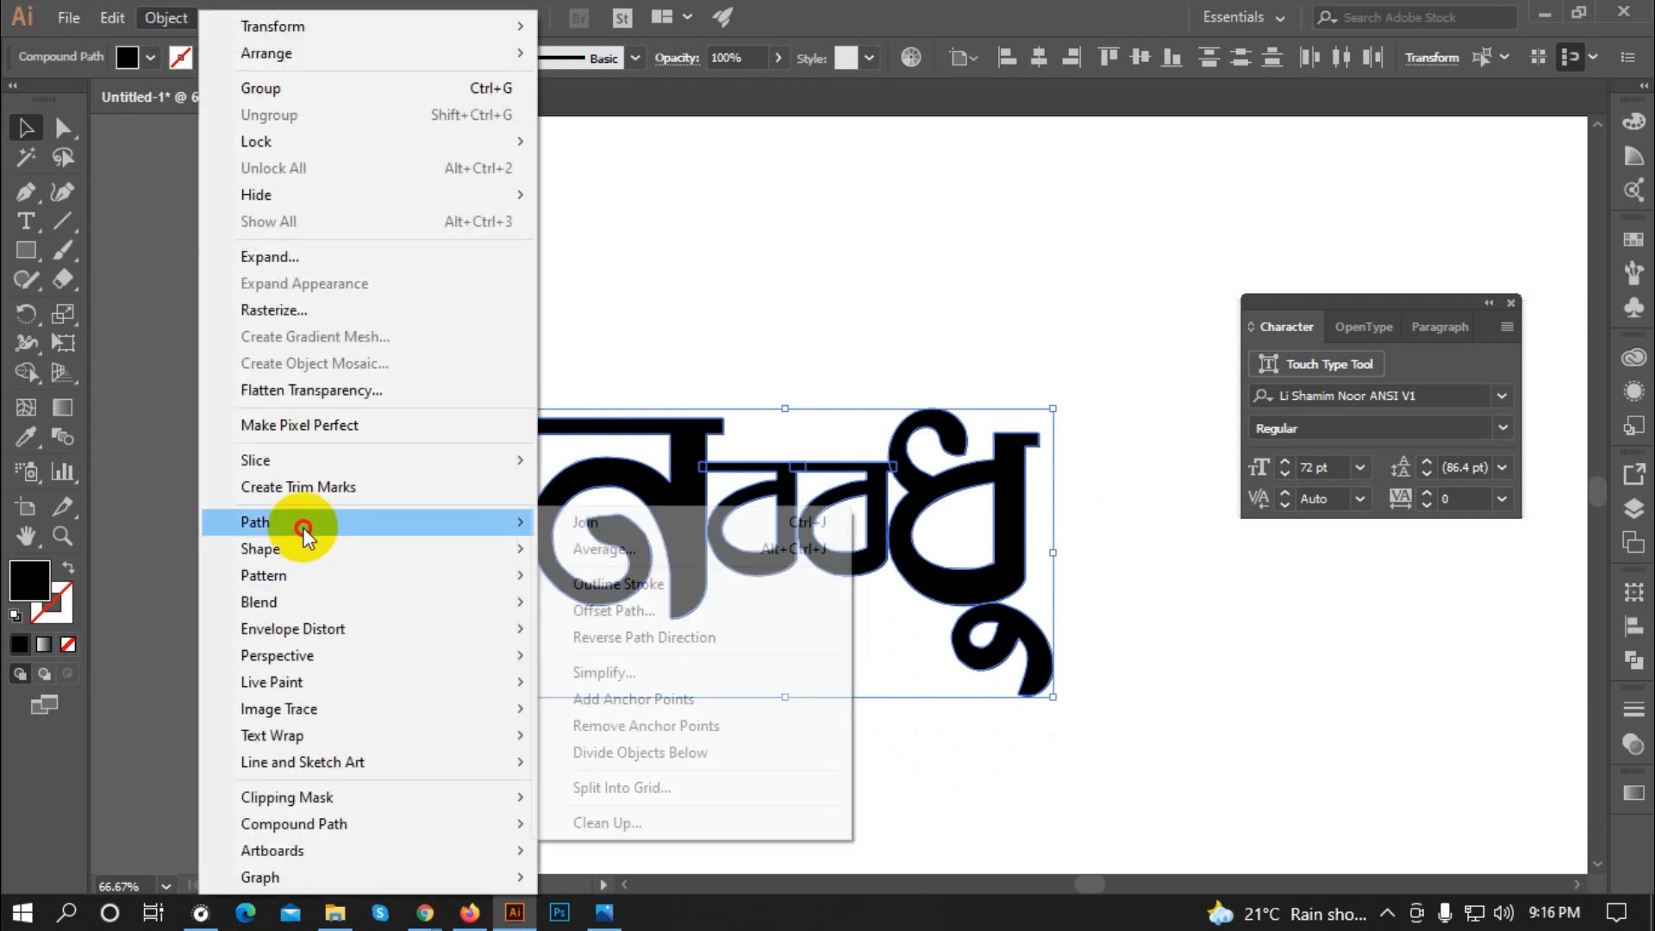
click(613, 610)
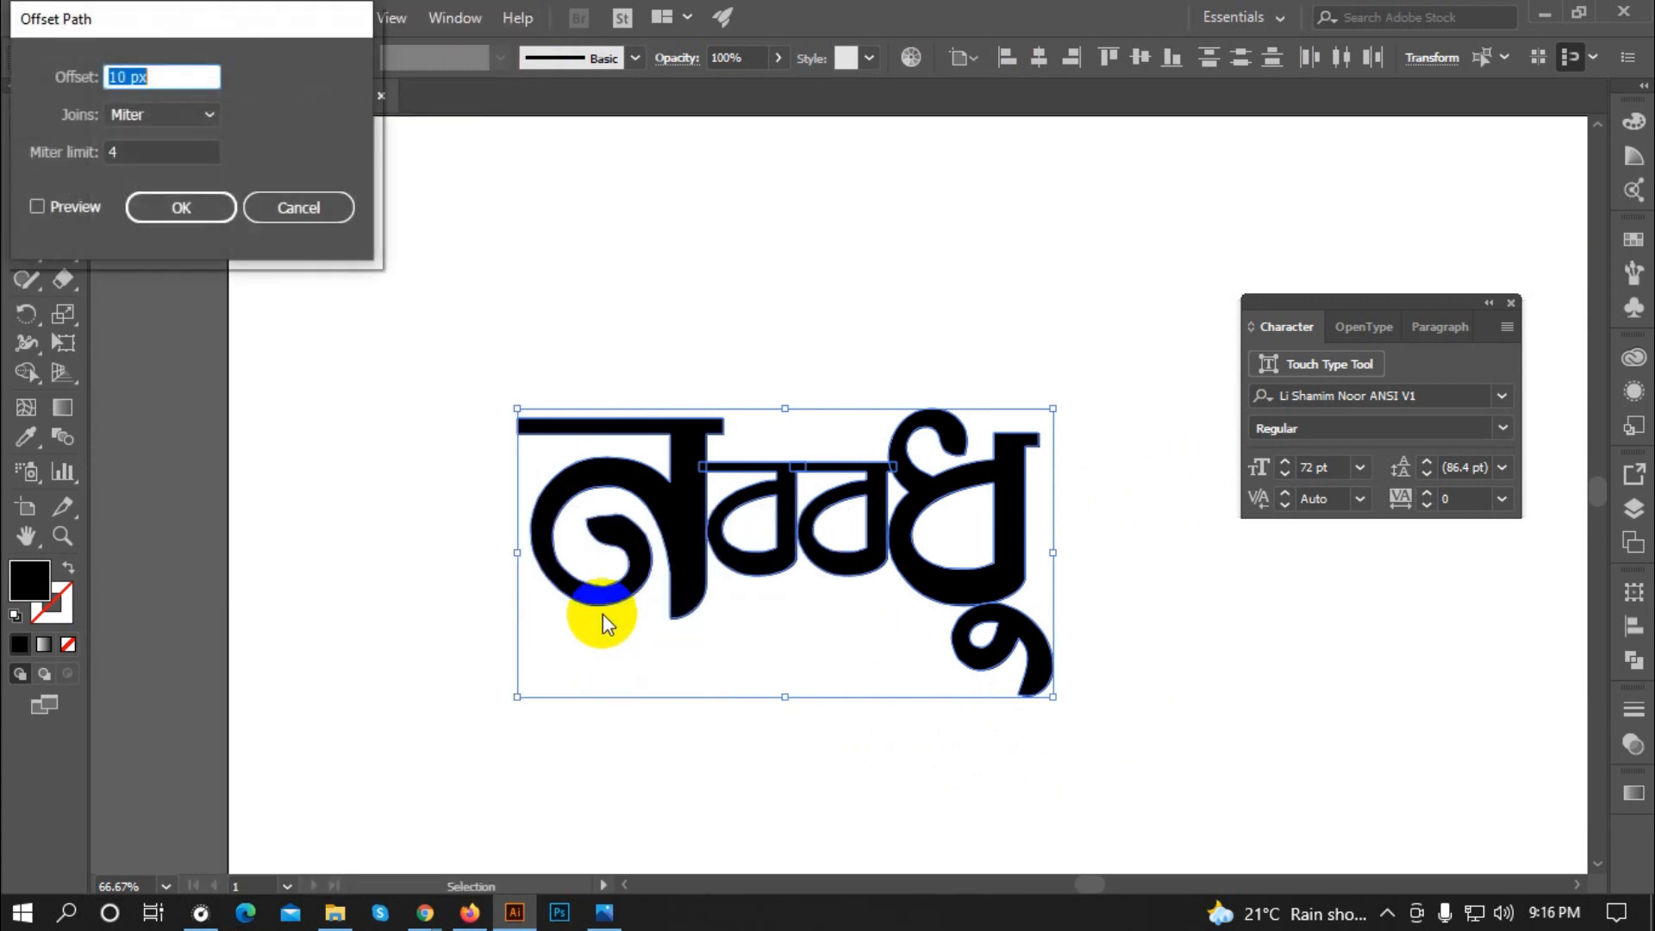
click(37, 207)
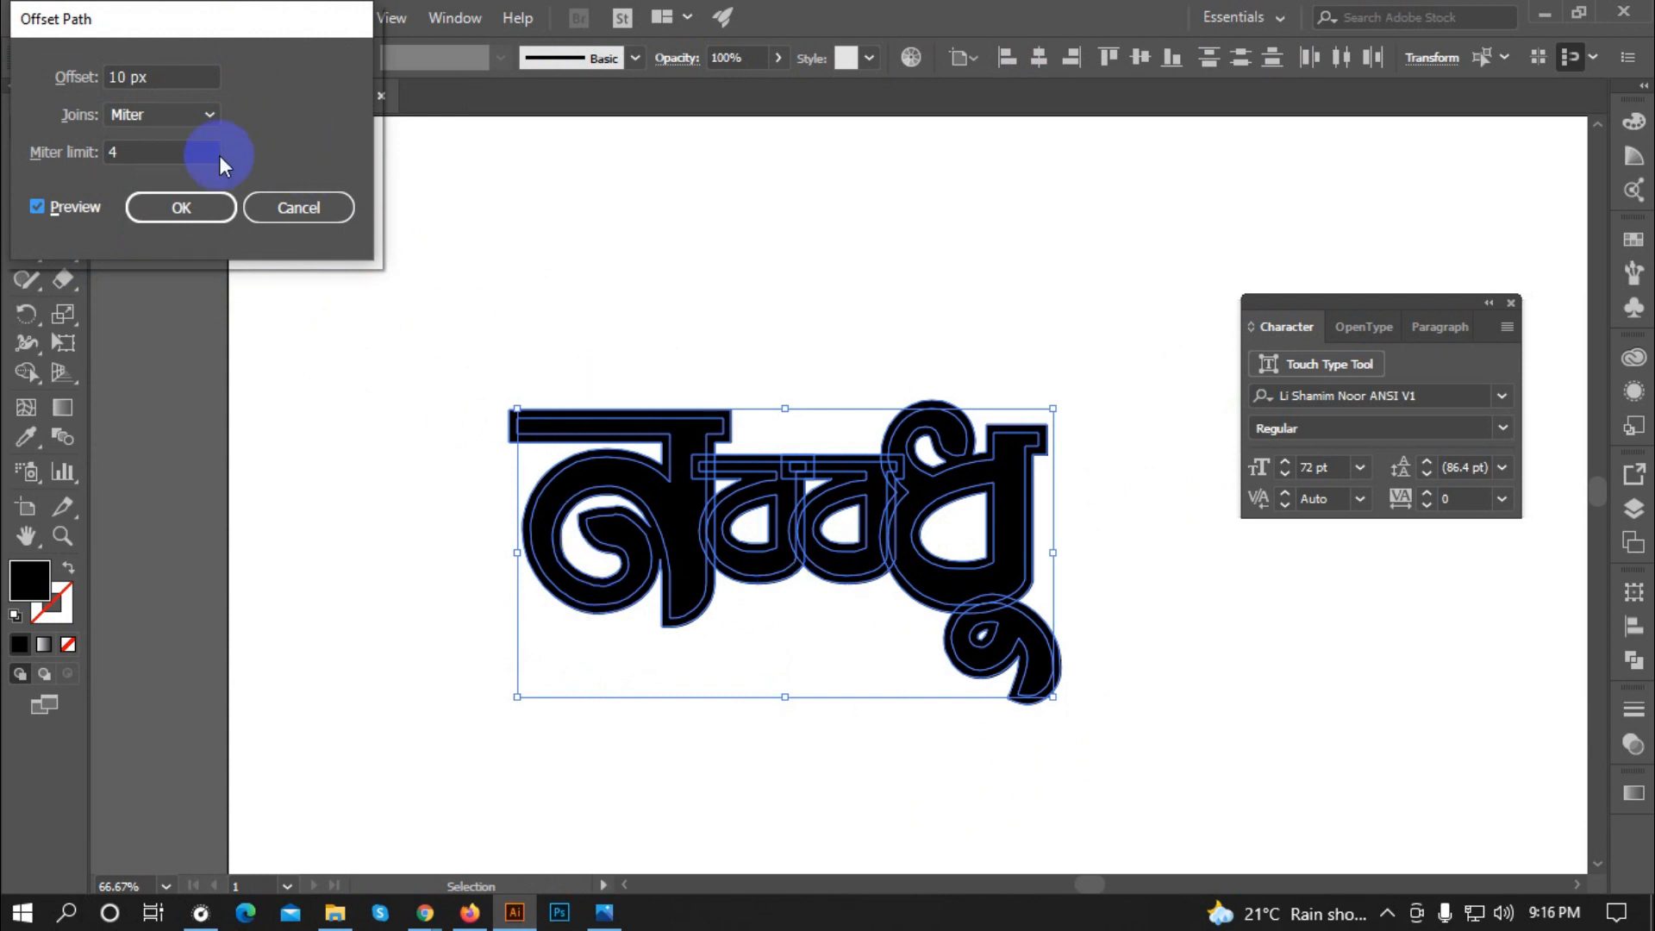
click(179, 205)
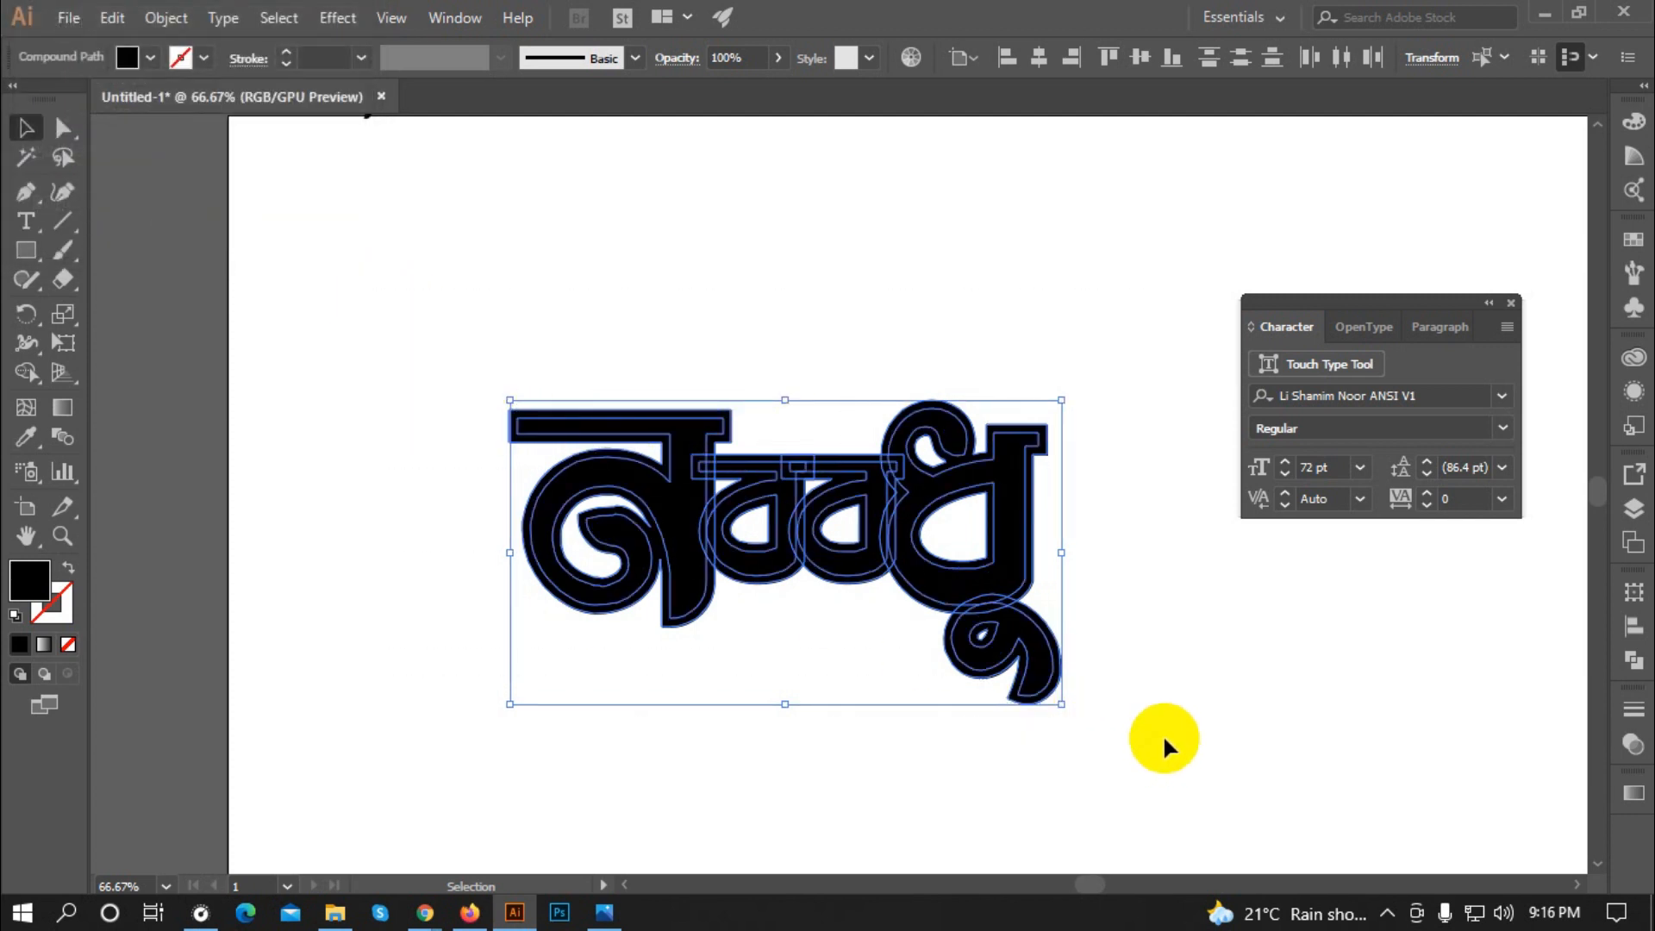
Step: Use the Shape Builder to remove the offset border around the letter ন
click(25, 371)
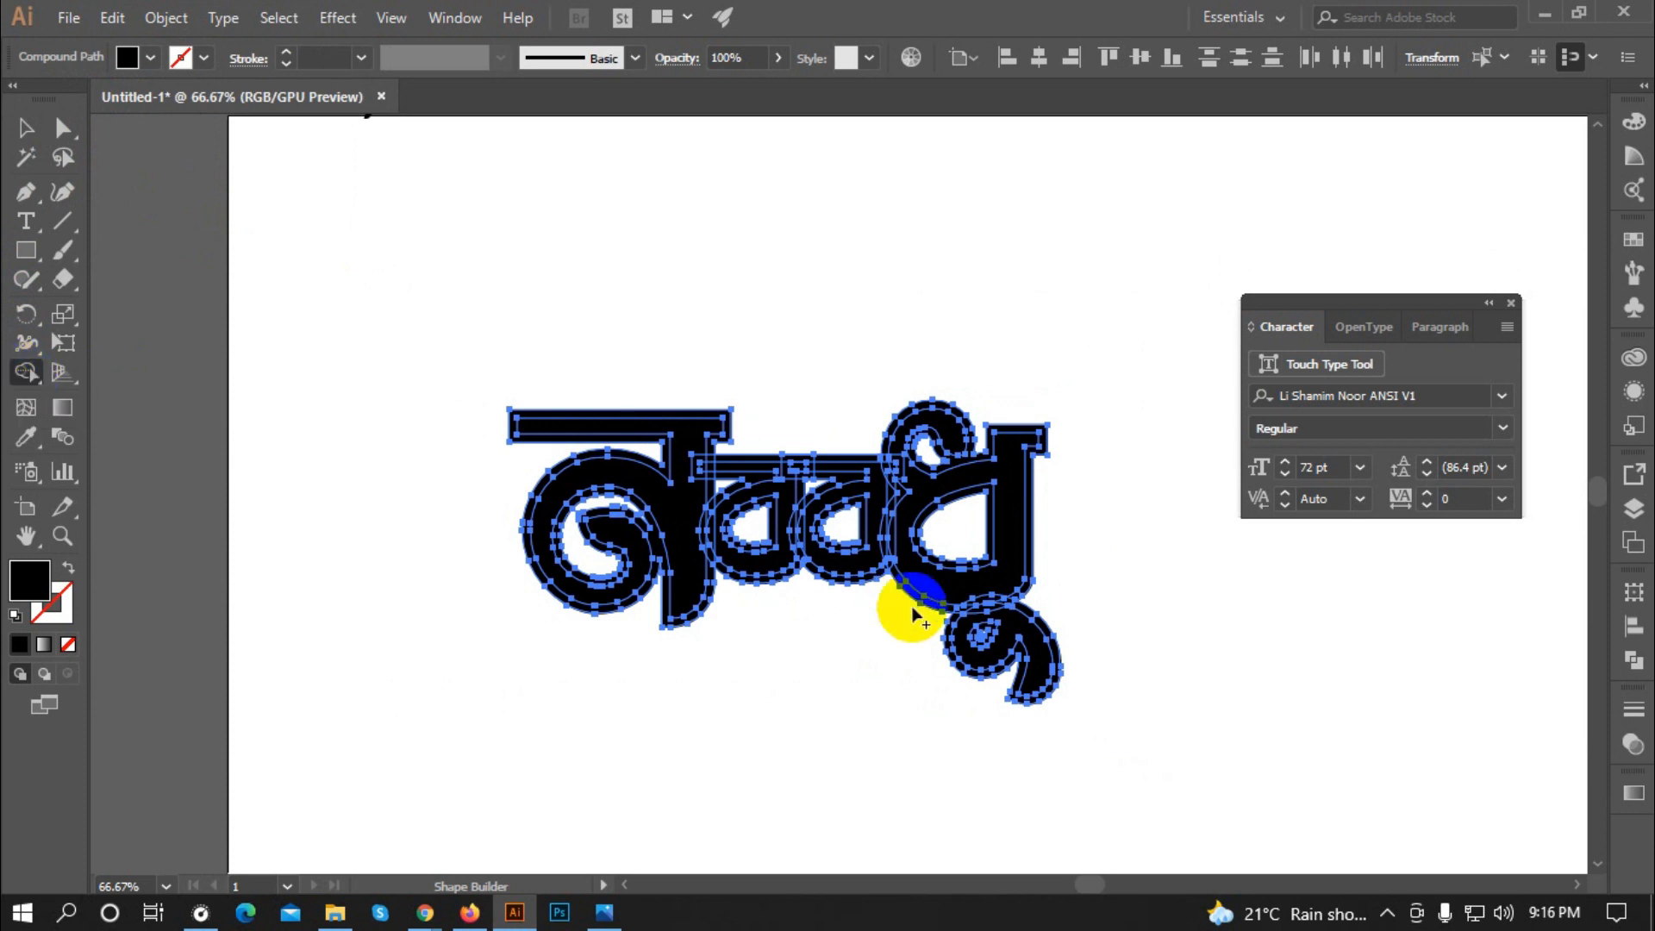
scroll(709, 672, up, 1)
mouse_move(498, 371)
mouse_down()
mouse_move(461, 359)
mouse_move(457, 429)
mouse_up()
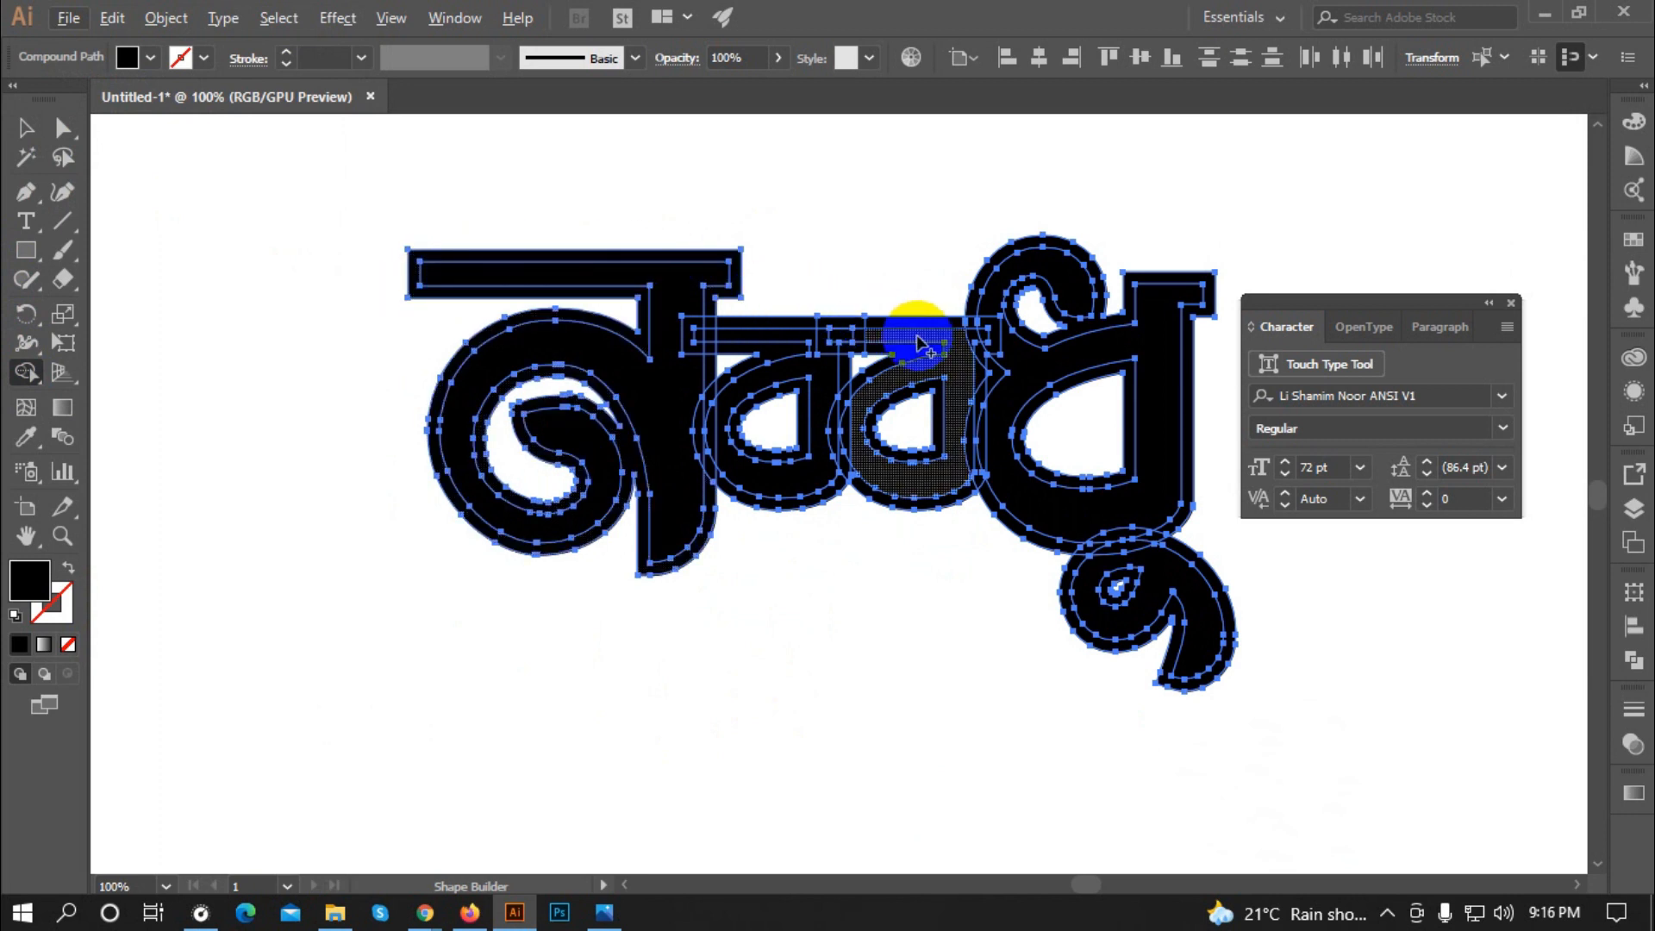
click(906, 336)
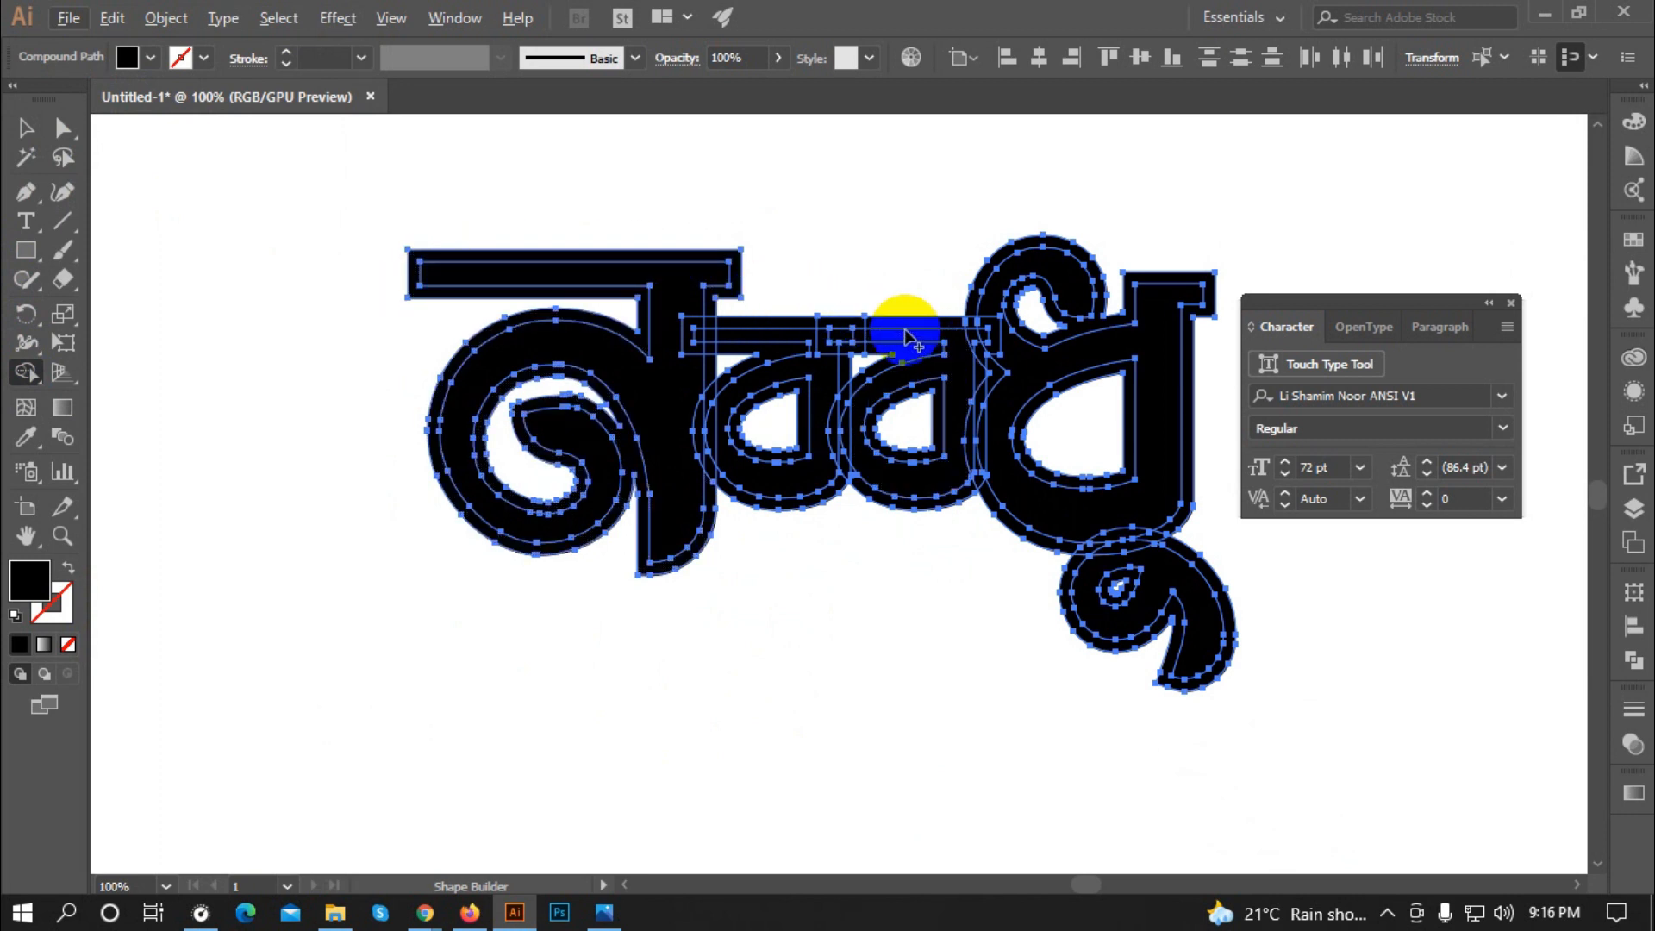
scroll(780, 327, down, 1)
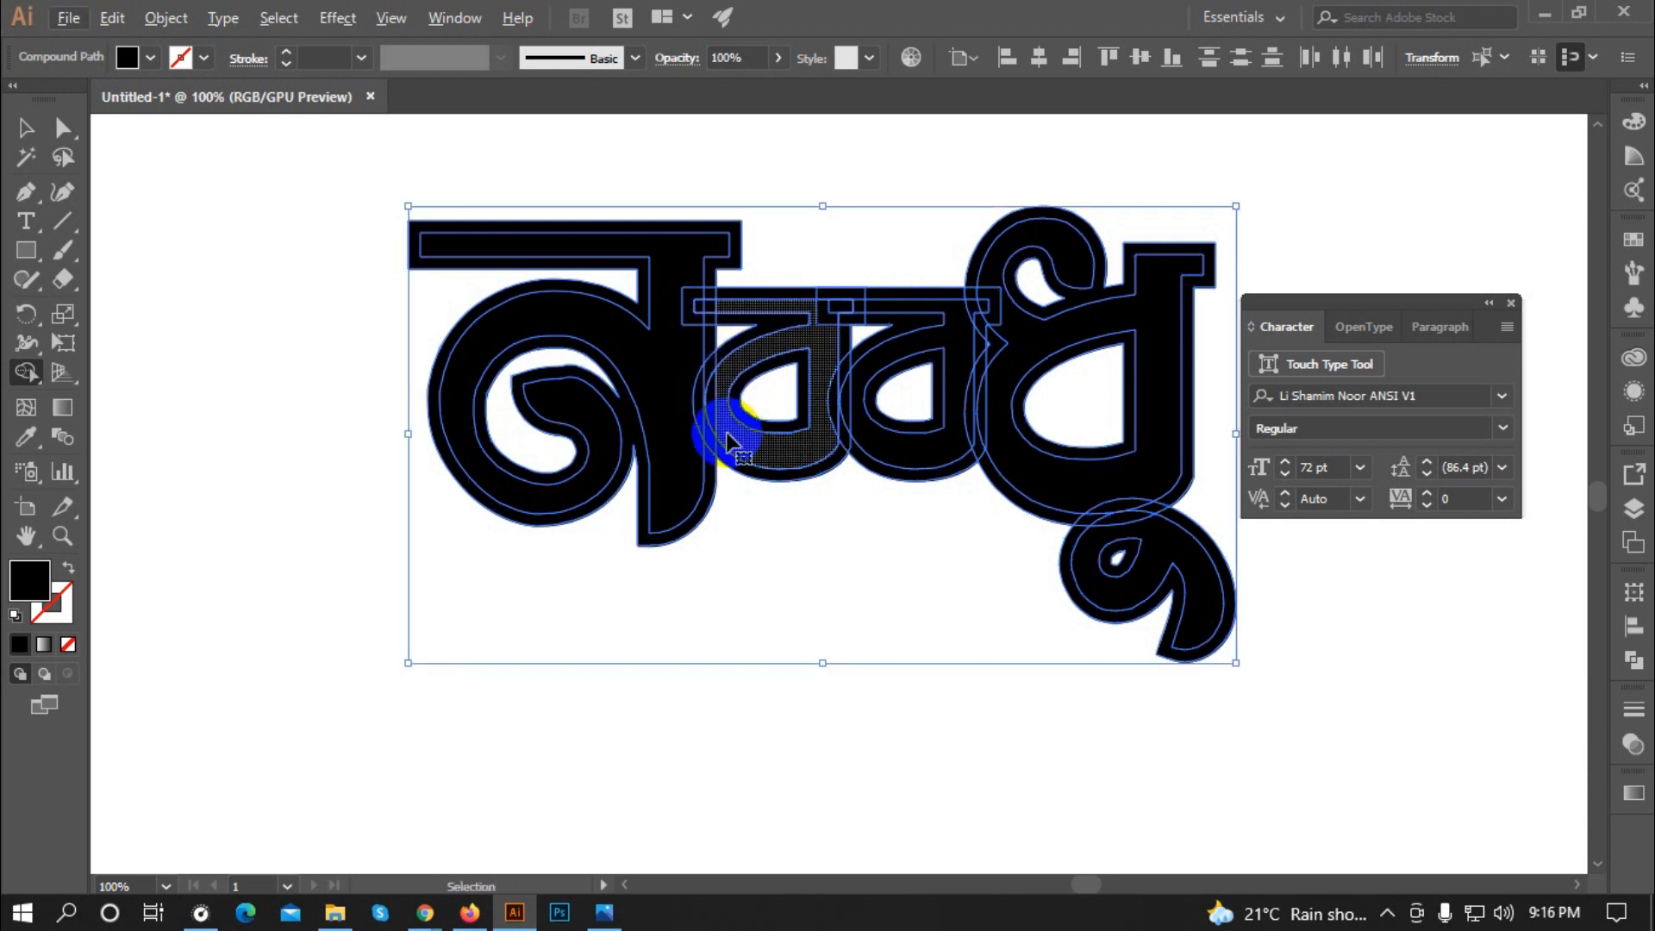
scroll(726, 435, left, 1)
scroll(735, 488, up, 1)
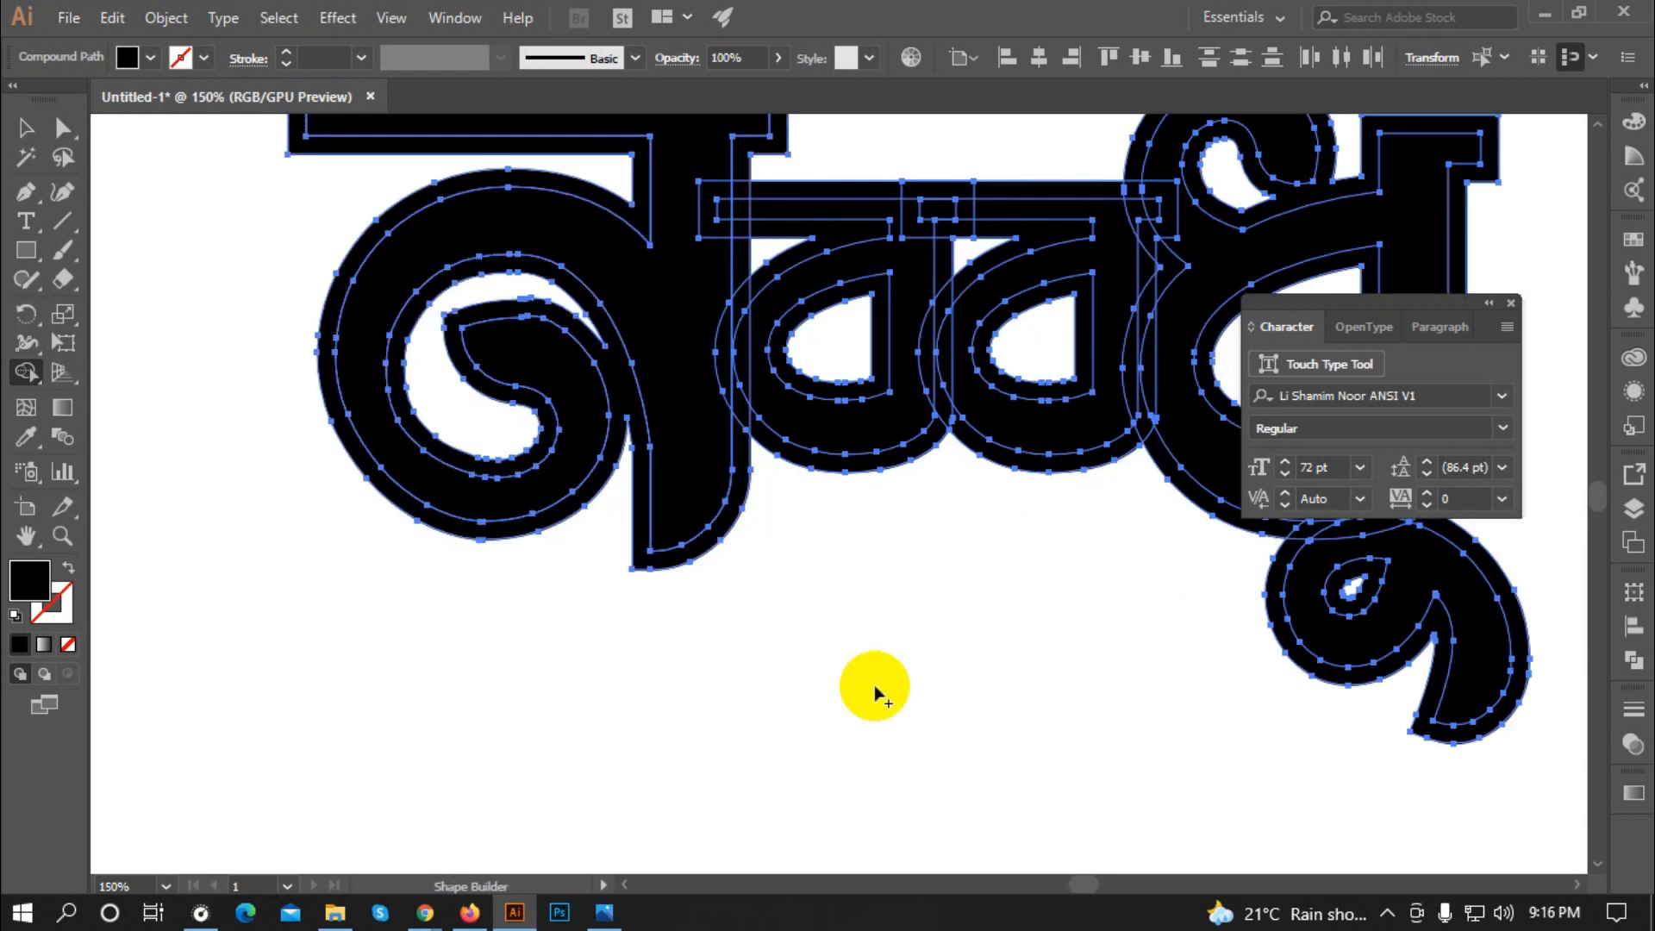
scroll(431, 504, up, 1)
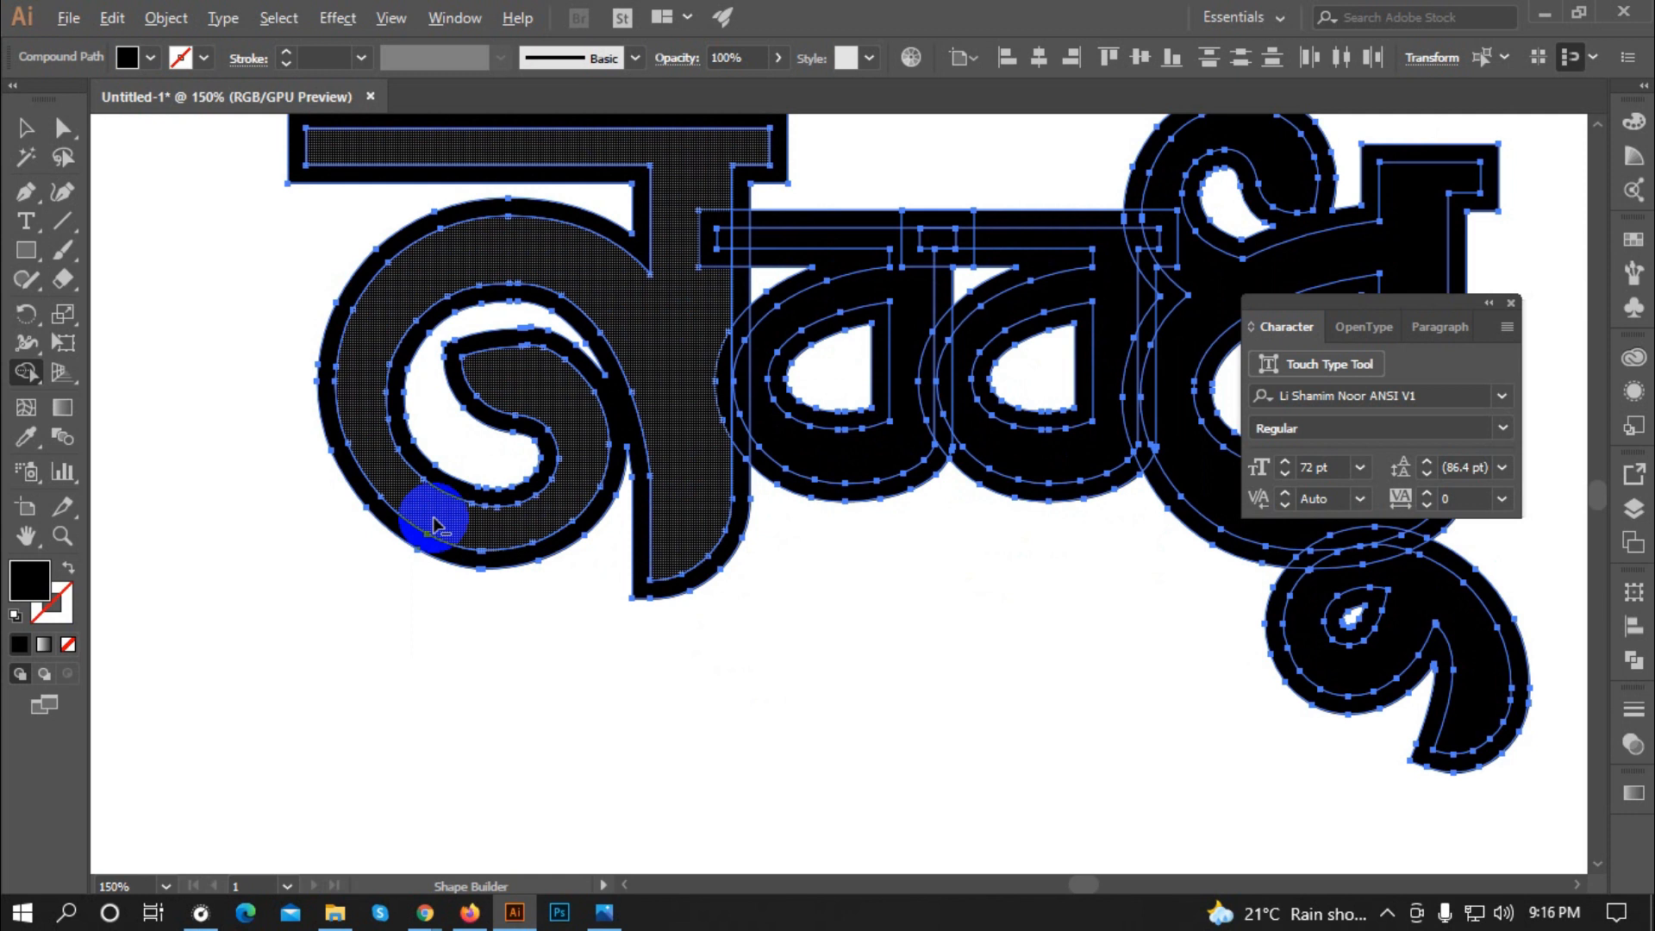
click(436, 526)
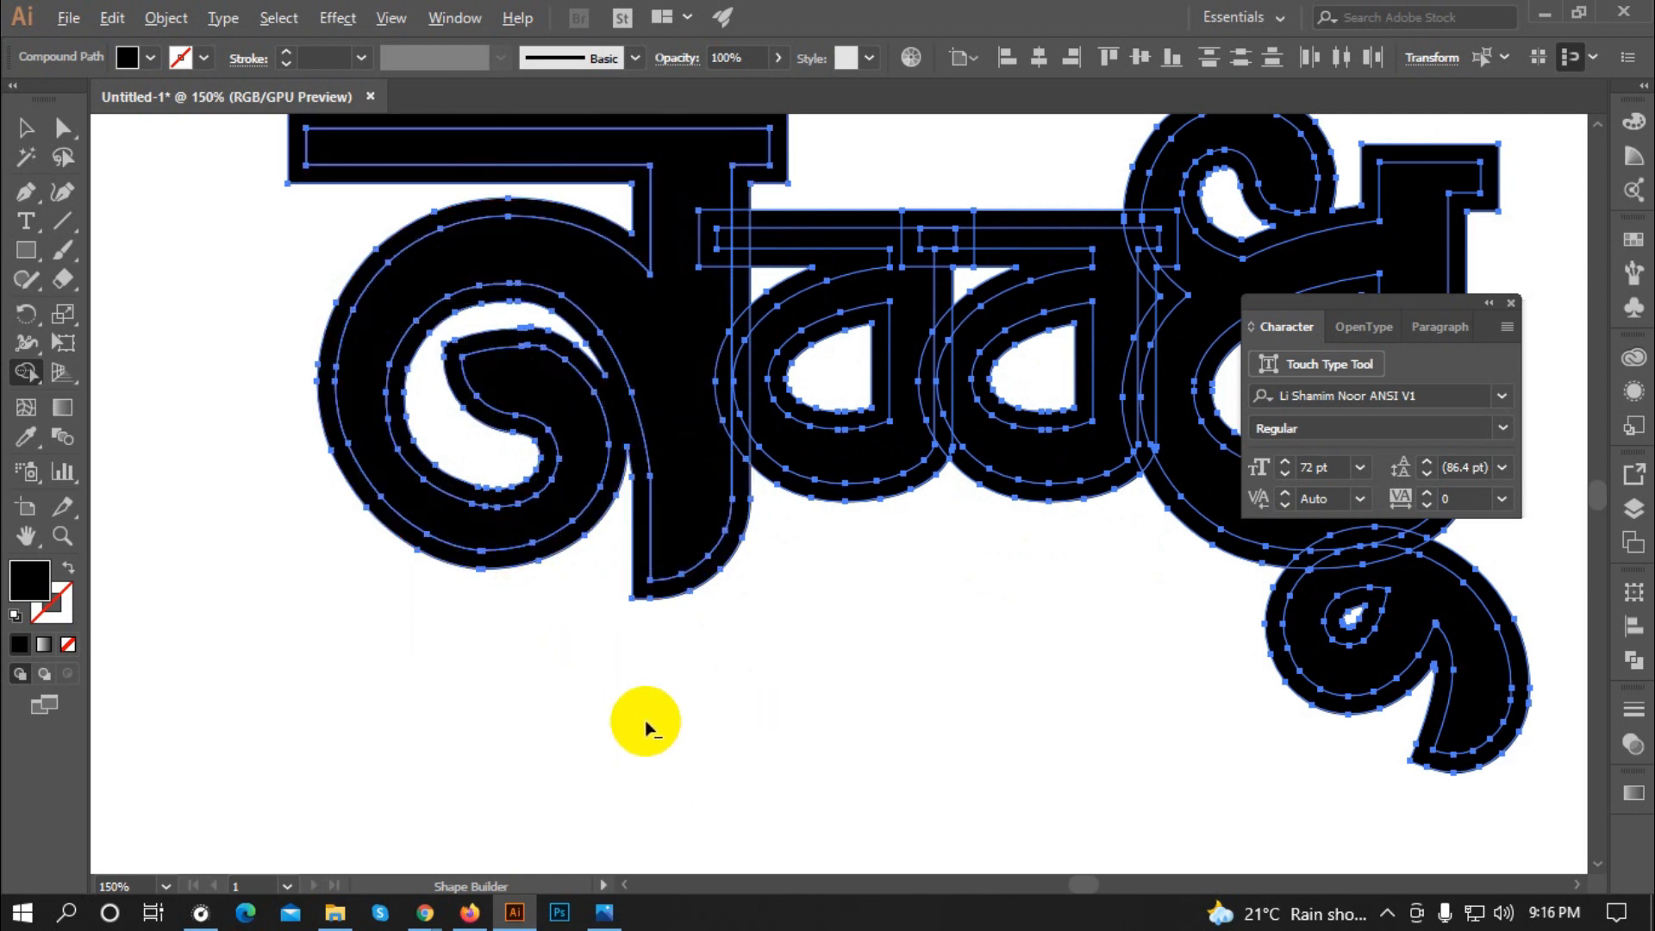
drag(662, 556, 602, 487)
scroll(948, 250, up, 3)
Step: Cut away the offset border around and inside the first ব, opening a thin gap between it and ন
mouse_move(927, 280)
mouse_down()
mouse_move(800, 339)
mouse_move(742, 308)
mouse_move(1020, 301)
mouse_up()
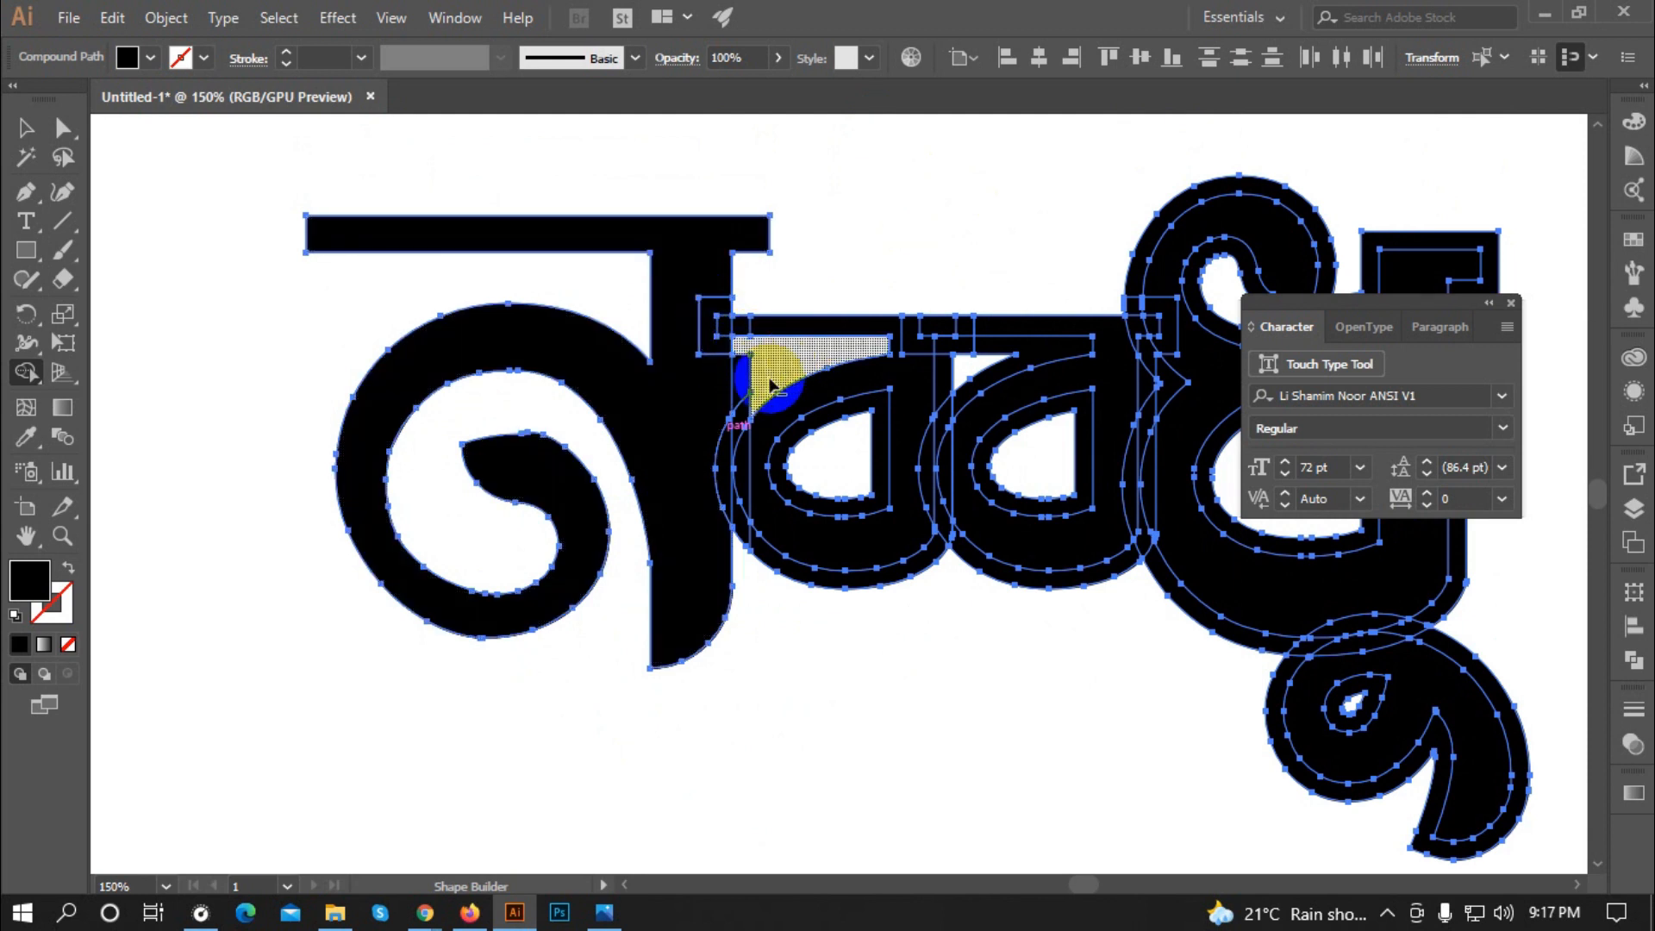
mouse_move(744, 398)
mouse_down()
mouse_move(713, 473)
mouse_move(728, 432)
mouse_move(763, 436)
mouse_up()
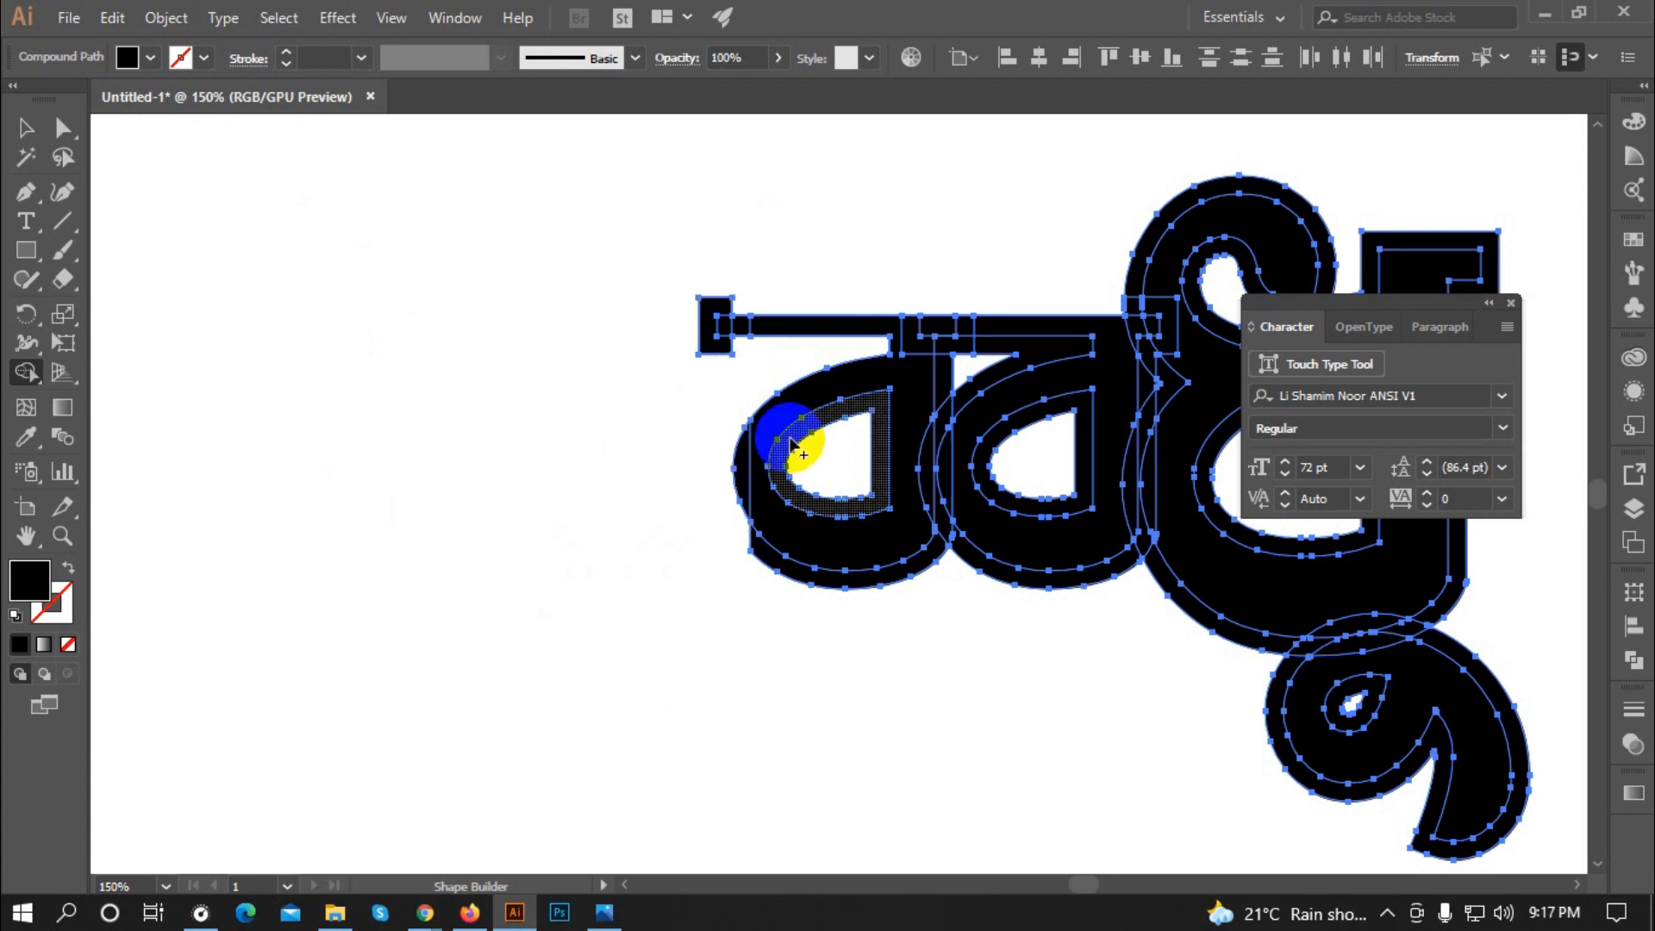
scroll(762, 435, up, 1)
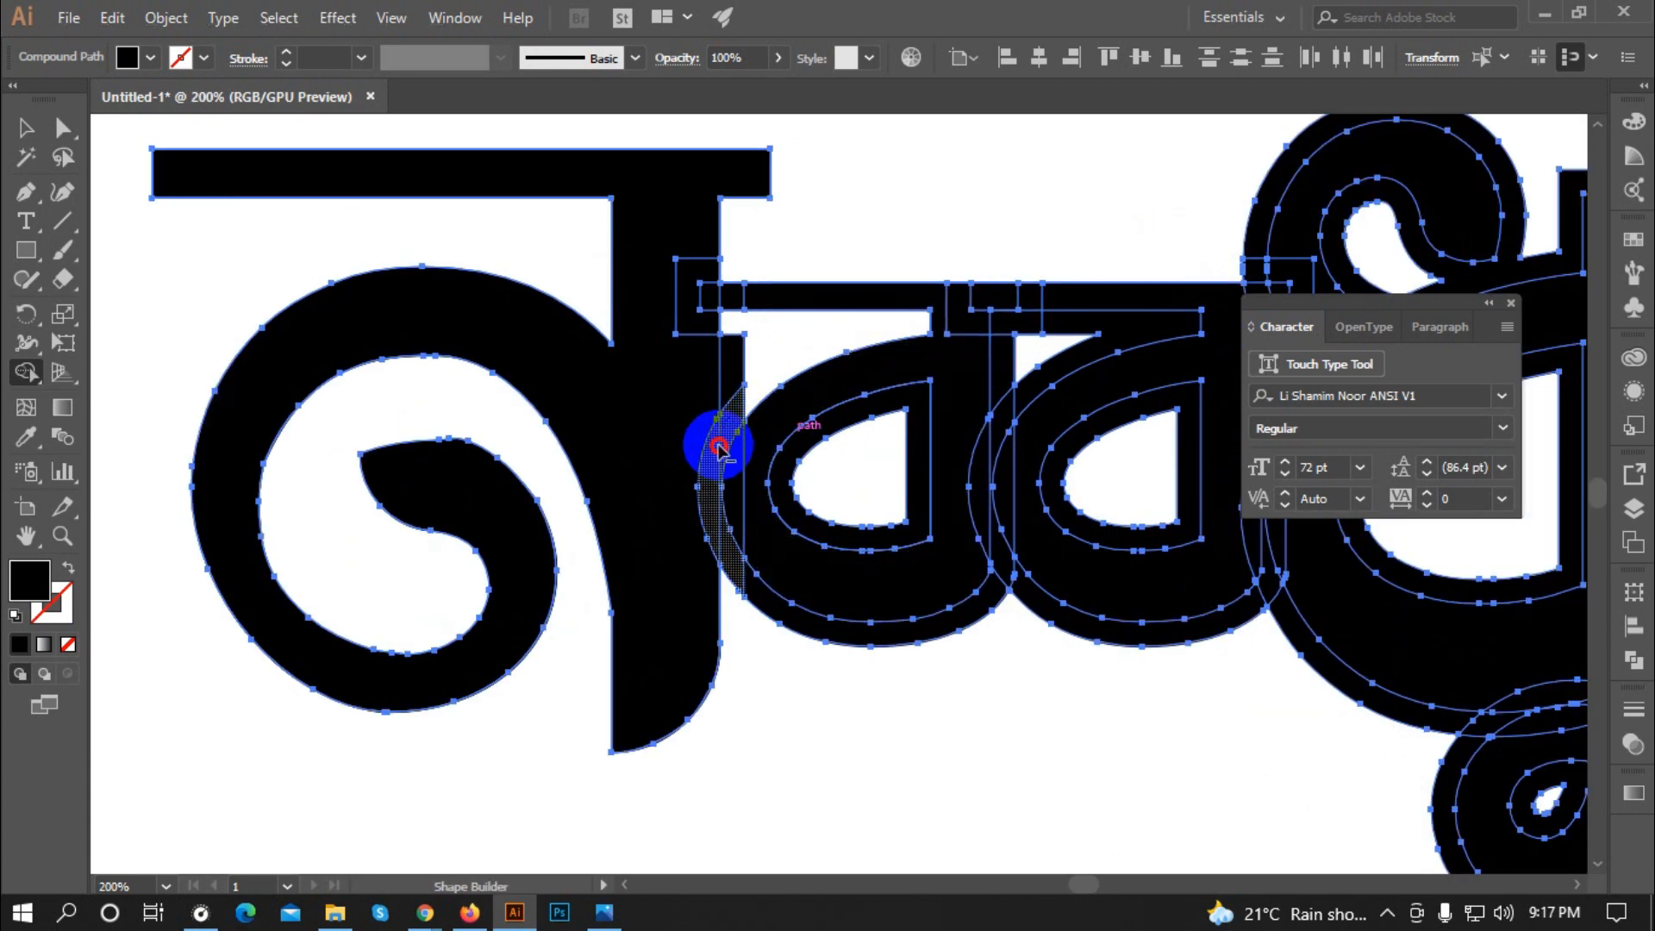
drag(731, 552, 776, 609)
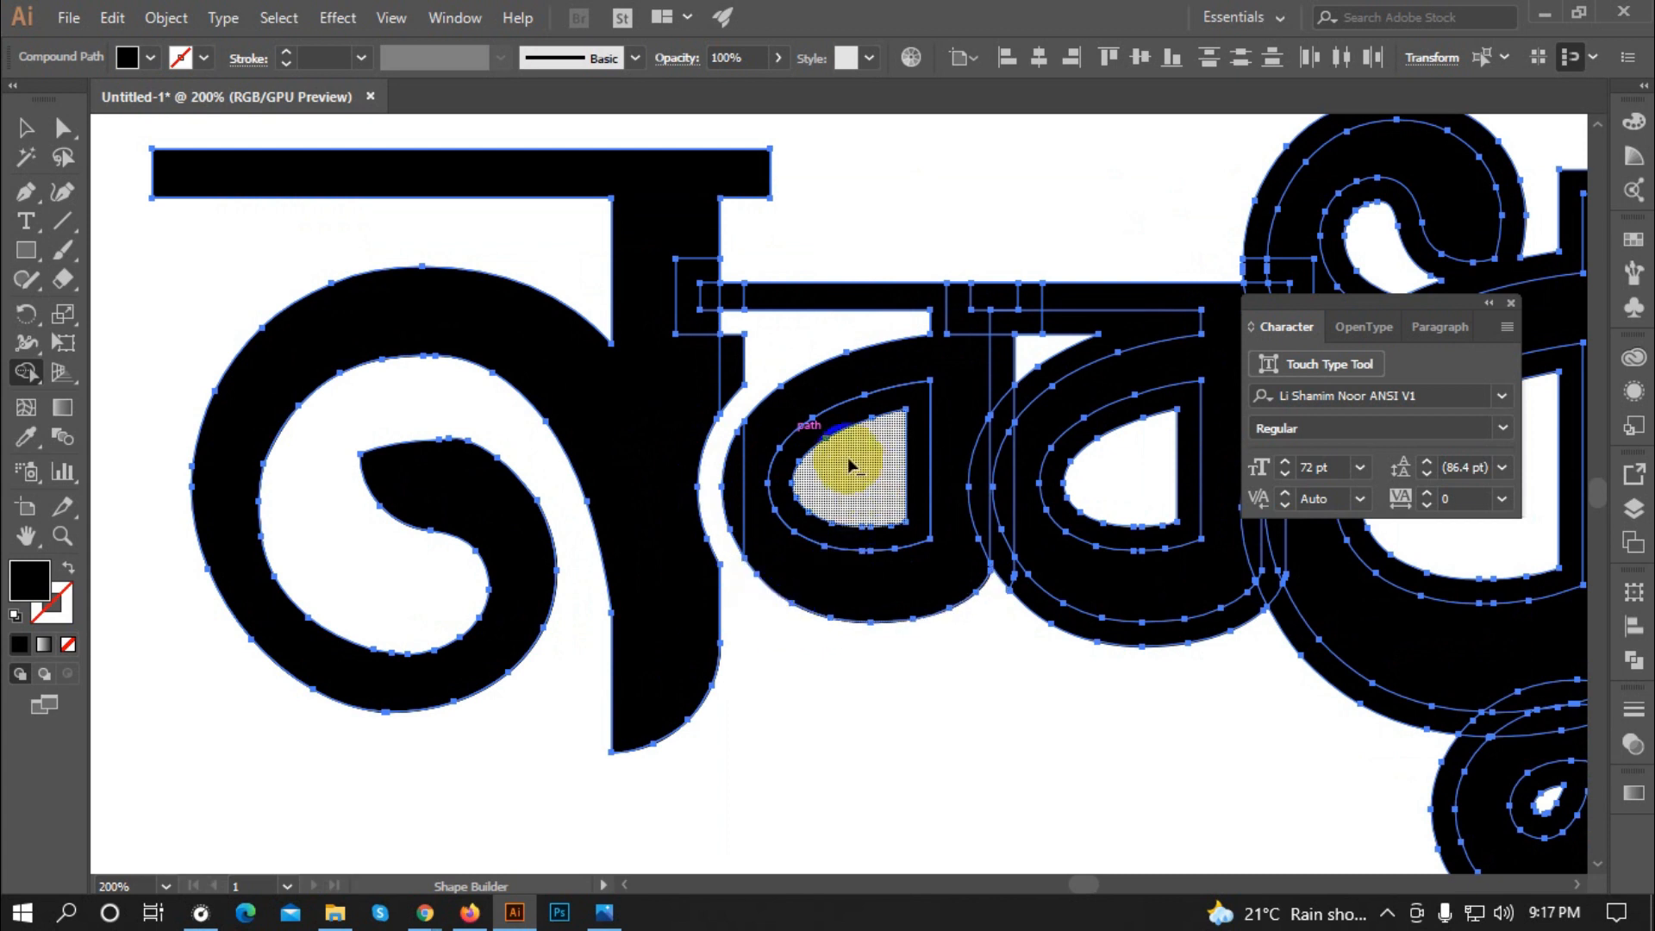
click(838, 426)
scroll(838, 426, down, 1)
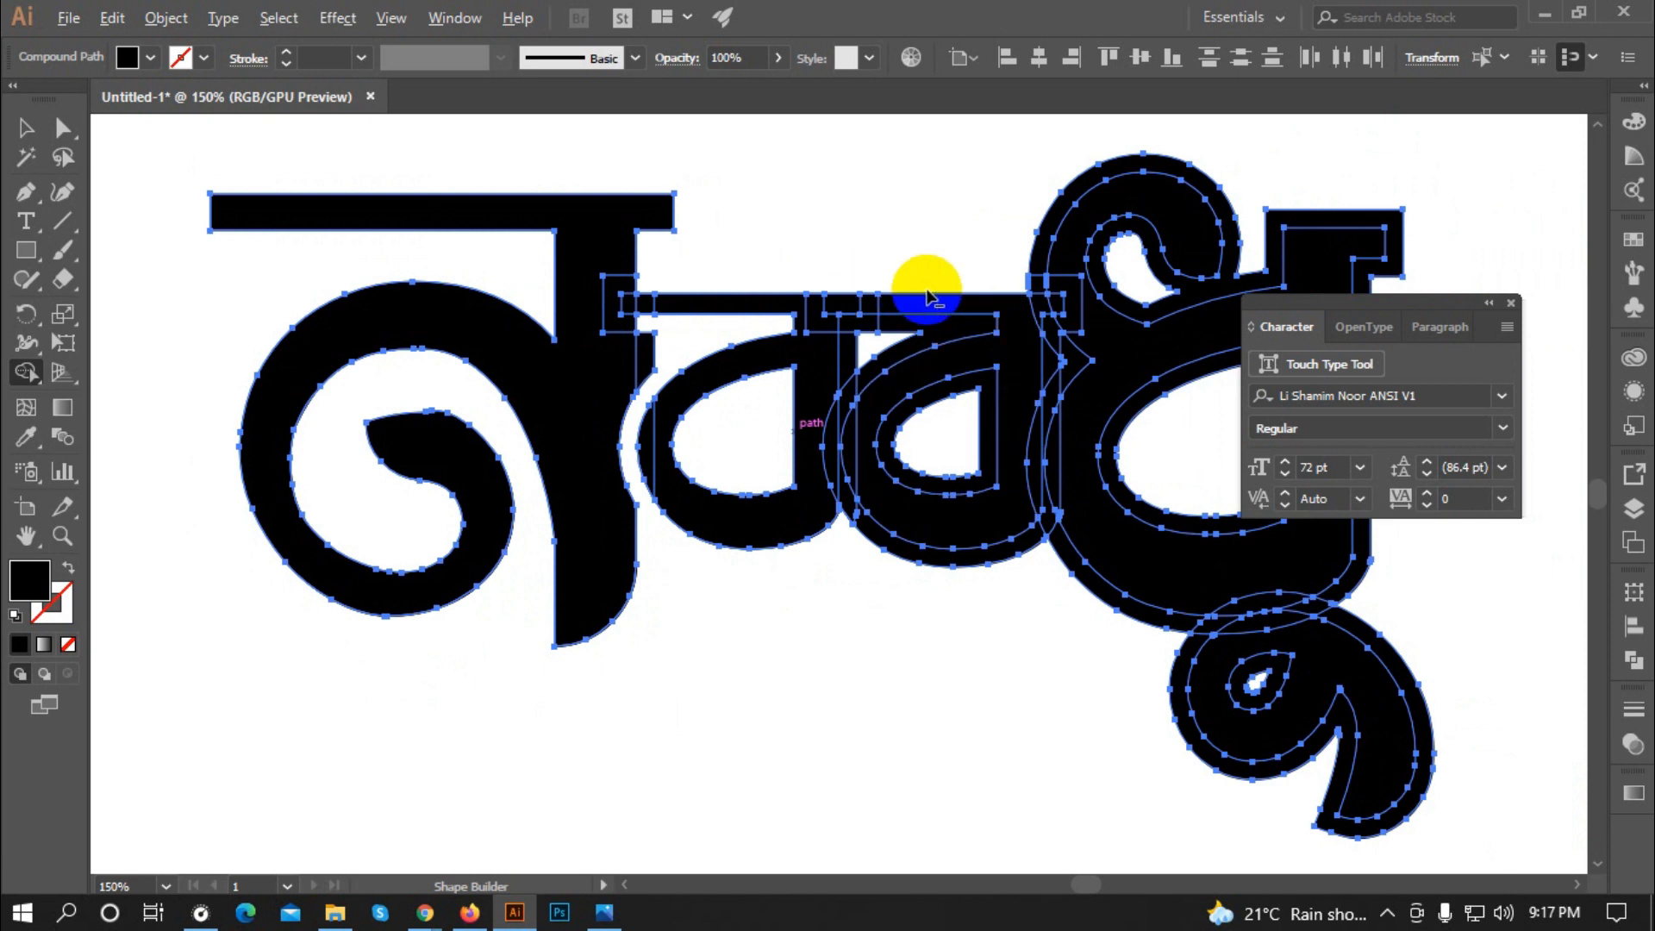
Step: Remove the offset border around and inside the second ব, opening a gap beside the first ব
scroll(924, 288, up, 1)
mouse_move(858, 357)
mouse_down()
mouse_move(826, 343)
mouse_move(831, 425)
mouse_up()
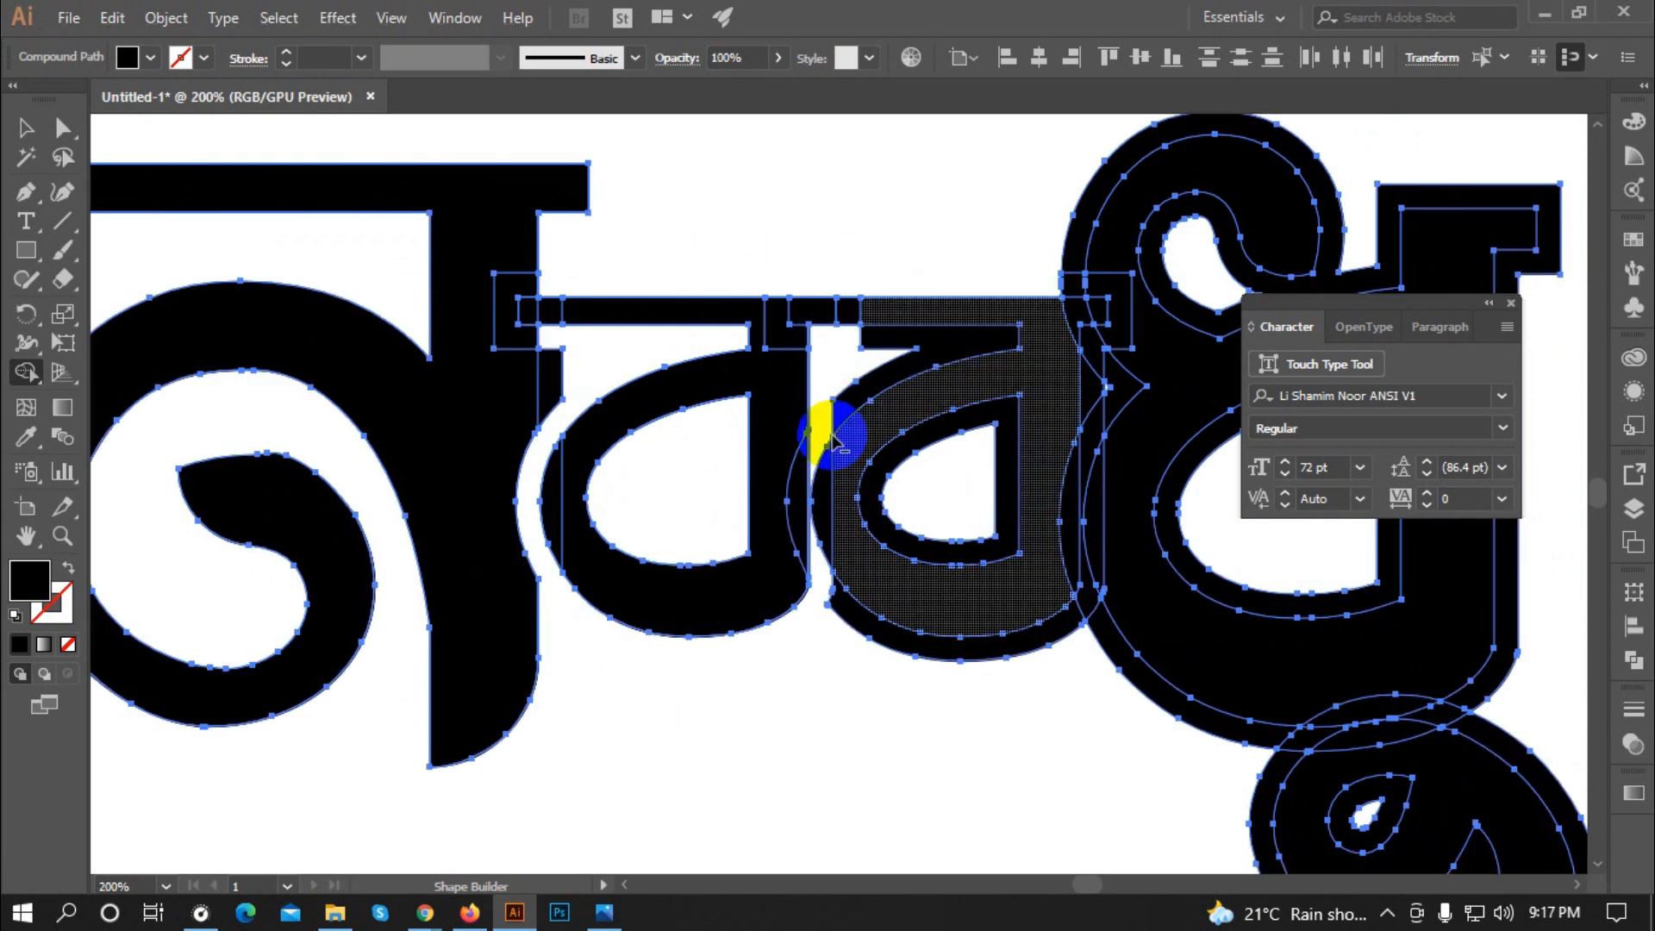
alt+click(798, 505)
alt+click(876, 384)
alt+click(876, 638)
Step: Delete the remaining offset border inside the letter ধ and around the ূ sign
scroll(831, 436, up, 3)
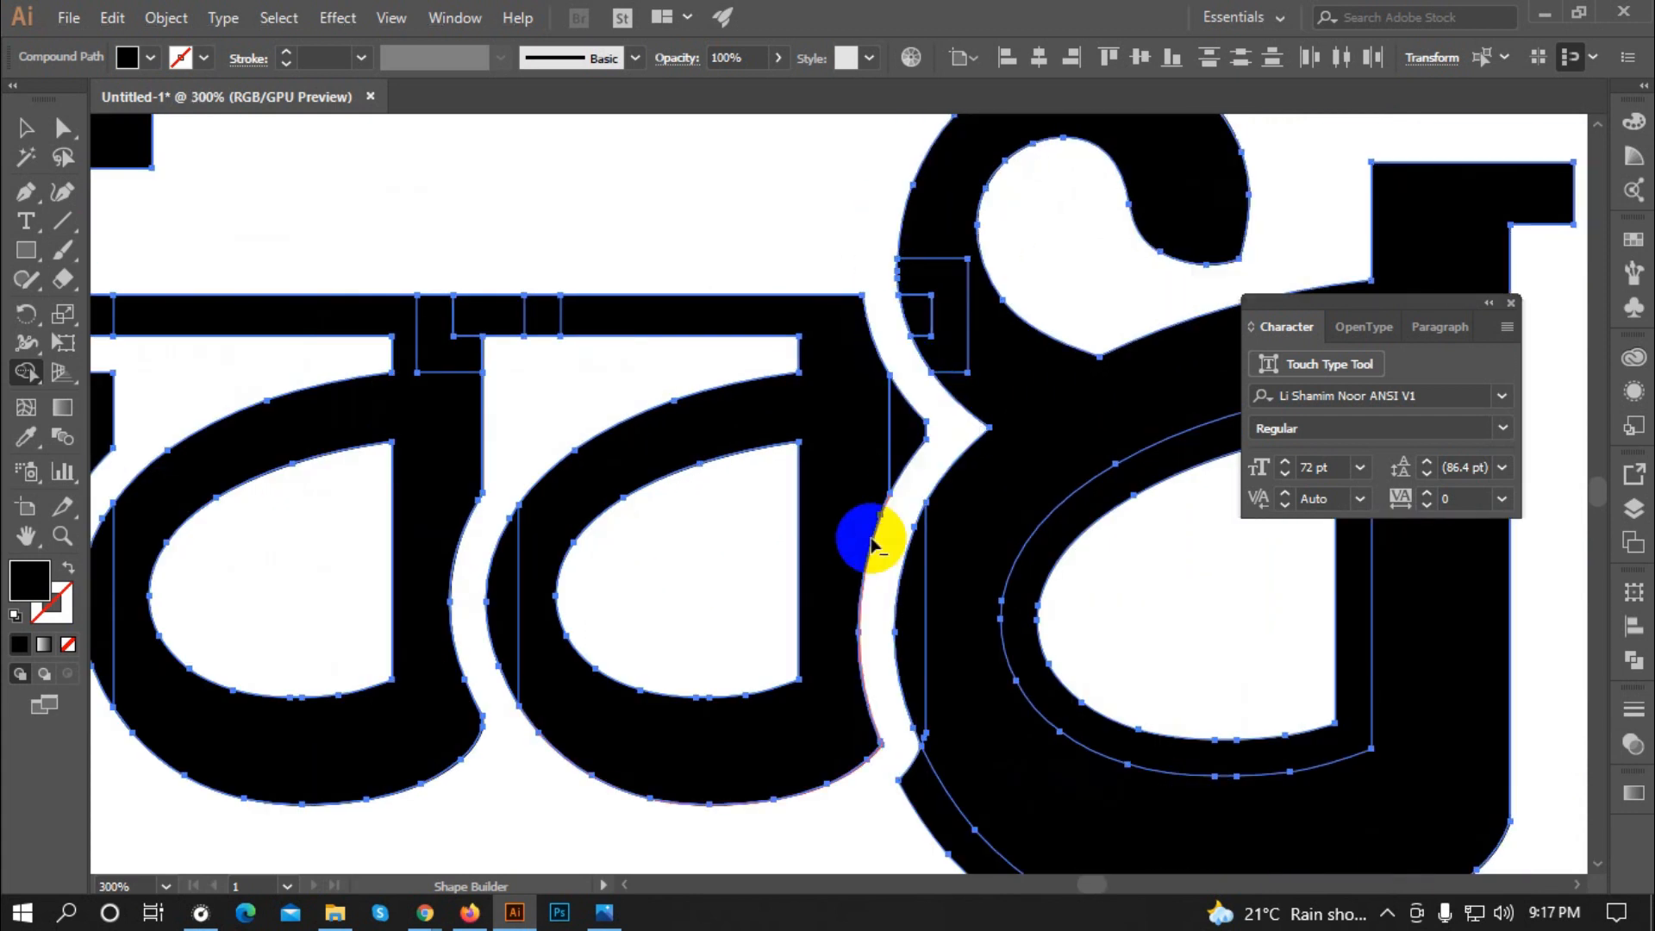
alt+click(1019, 603)
scroll(991, 599, down, 2)
scroll(959, 561, up, 2)
alt+click(868, 608)
scroll(1078, 595, down, 3)
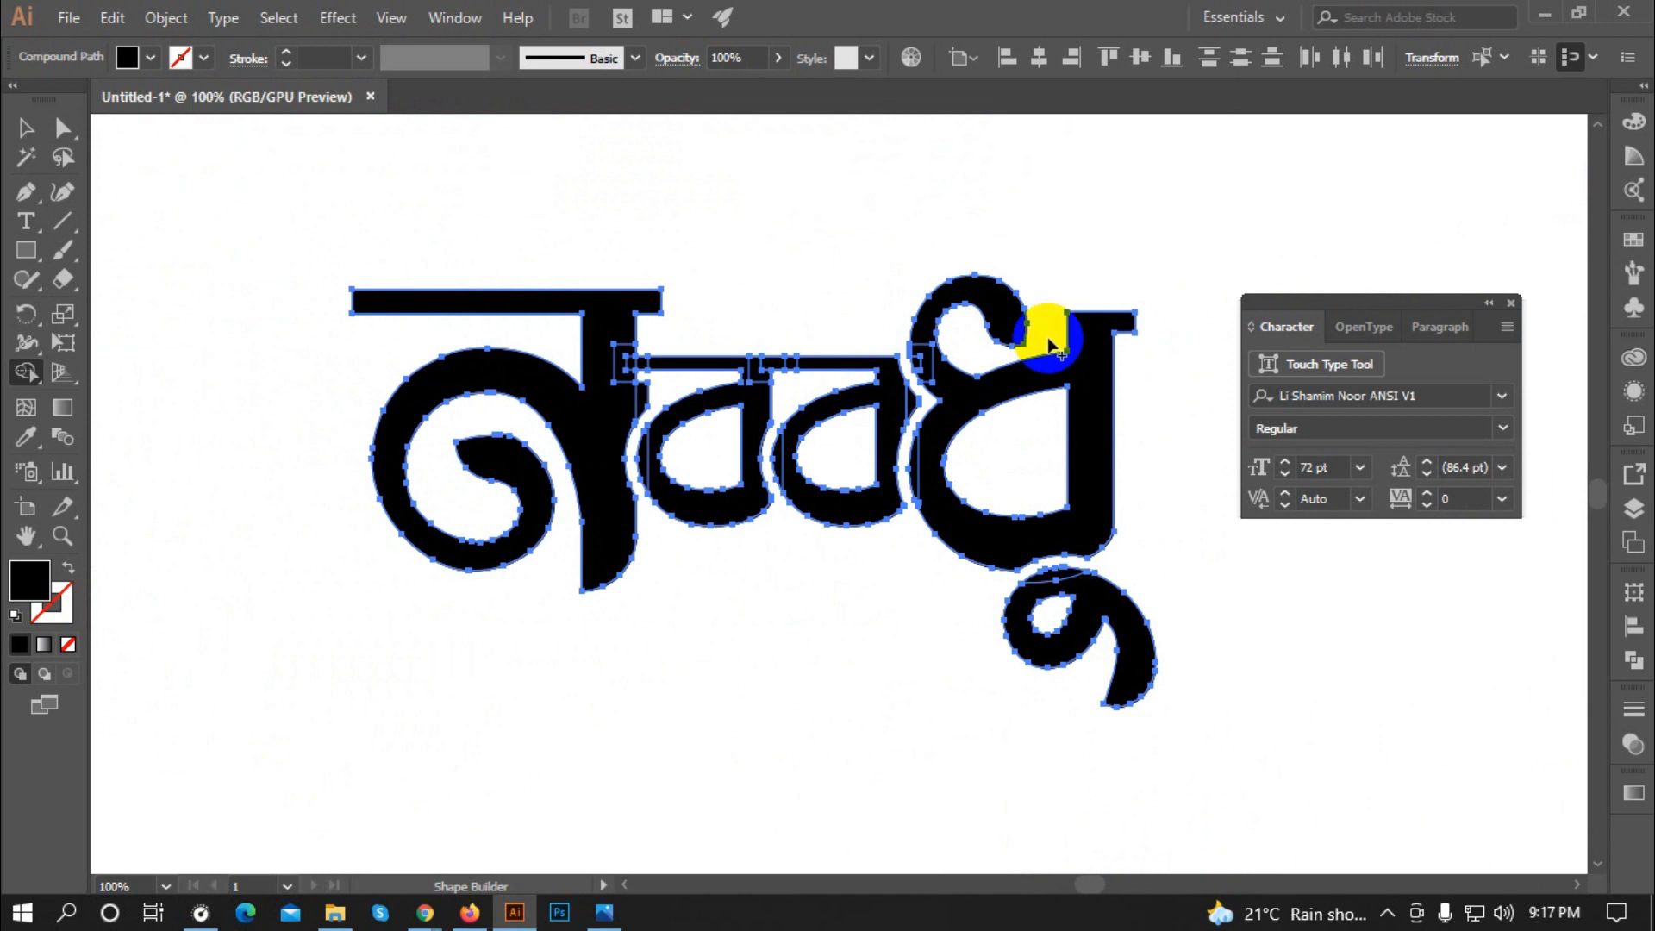
Step: Merge the leftover sliver and header-line fragments on the left edge of ধ into the letter
scroll(1124, 572, up, 4)
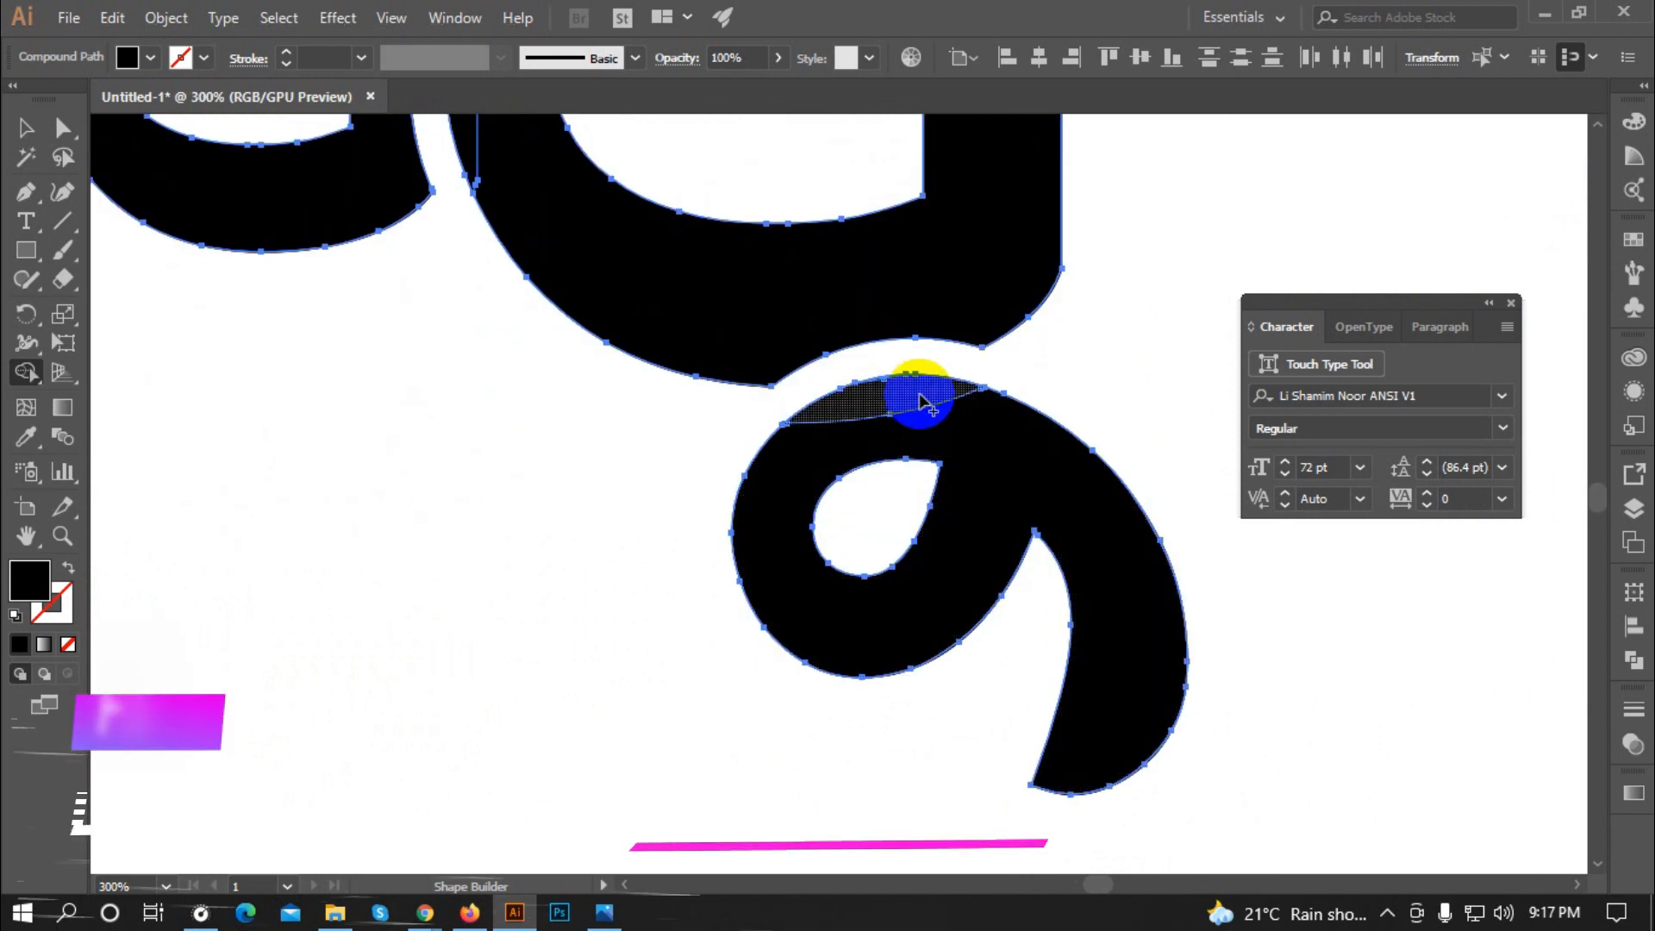
scroll(1060, 573, up, 5)
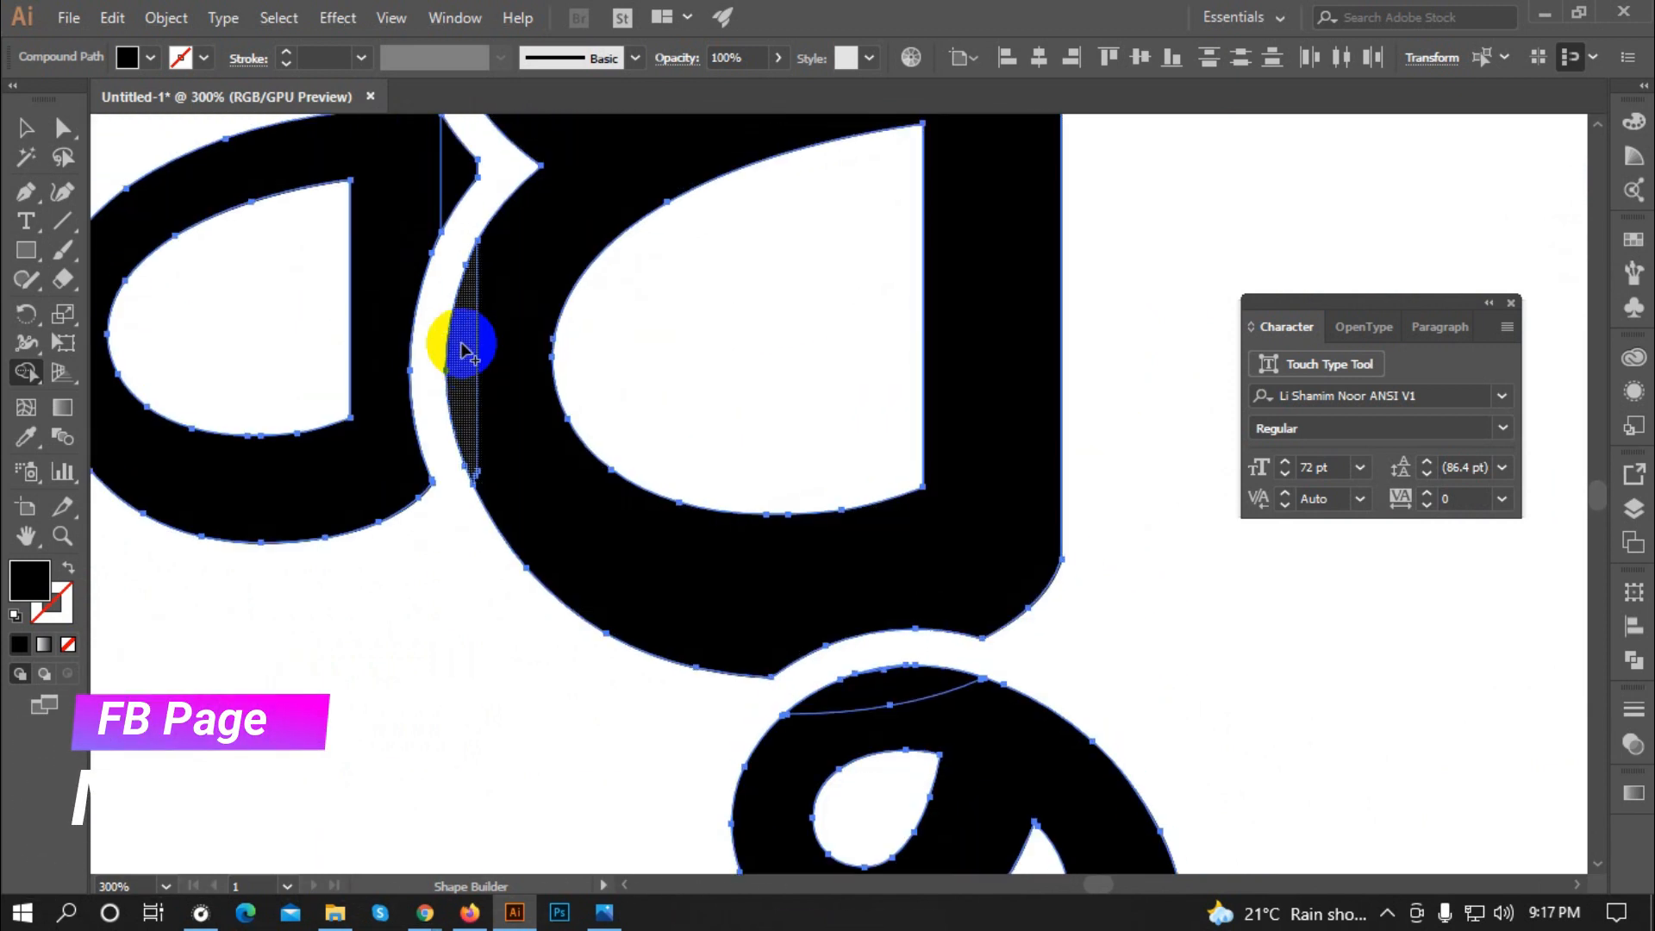
click(465, 350)
scroll(535, 379, up, 5)
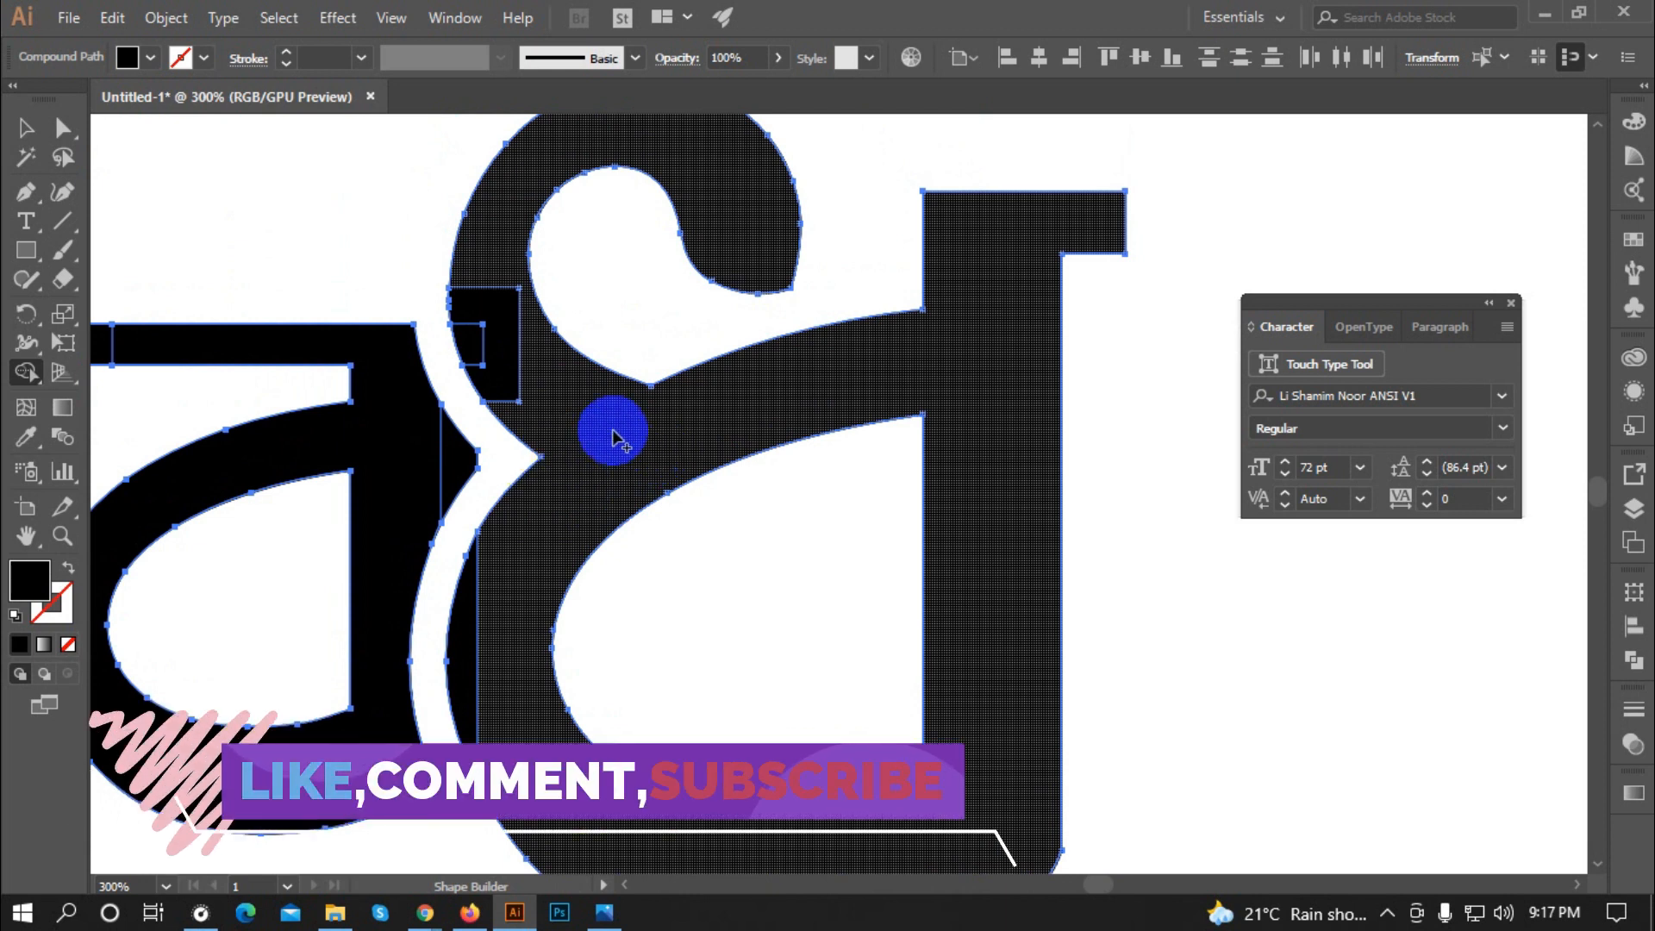
mouse_move(678, 307)
mouse_down()
mouse_move(551, 328)
mouse_move(503, 236)
mouse_move(483, 386)
mouse_move(466, 236)
mouse_move(487, 205)
mouse_move(554, 390)
mouse_up()
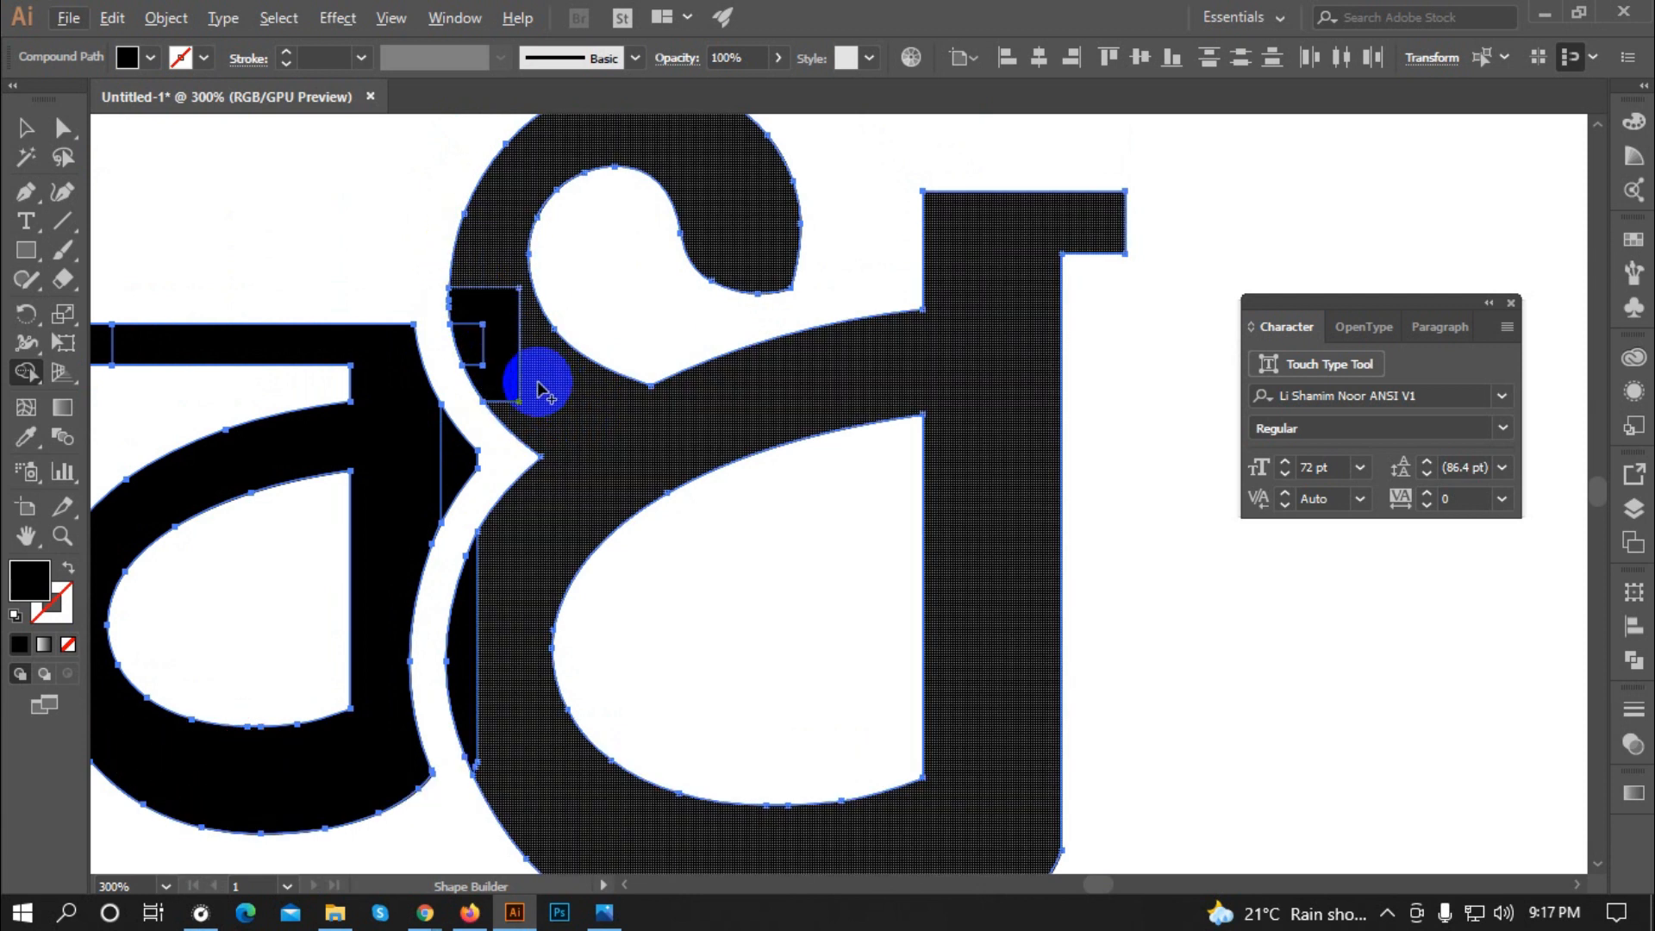
click(684, 328)
mouse_move(476, 263)
mouse_down()
mouse_move(488, 247)
mouse_move(475, 353)
mouse_up()
scroll(618, 293, down, 1)
drag(489, 558, 458, 600)
Step: Merge the leftover header-line fragments and the sliver beside the first ব into the stem of ন
mouse_move(454, 367)
mouse_down()
mouse_move(411, 380)
mouse_move(426, 358)
mouse_move(401, 358)
mouse_move(929, 427)
mouse_up()
key(space)
mouse_move(543, 331)
mouse_down()
mouse_move(645, 323)
mouse_move(516, 316)
mouse_move(820, 351)
mouse_move(539, 353)
mouse_move(843, 353)
mouse_move(790, 328)
mouse_move(803, 421)
mouse_up()
key(space)
key(space)
drag(730, 344, 1111, 347)
mouse_move(864, 612)
mouse_down()
mouse_move(842, 603)
mouse_move(857, 406)
mouse_move(842, 322)
mouse_move(904, 331)
mouse_move(794, 332)
mouse_up()
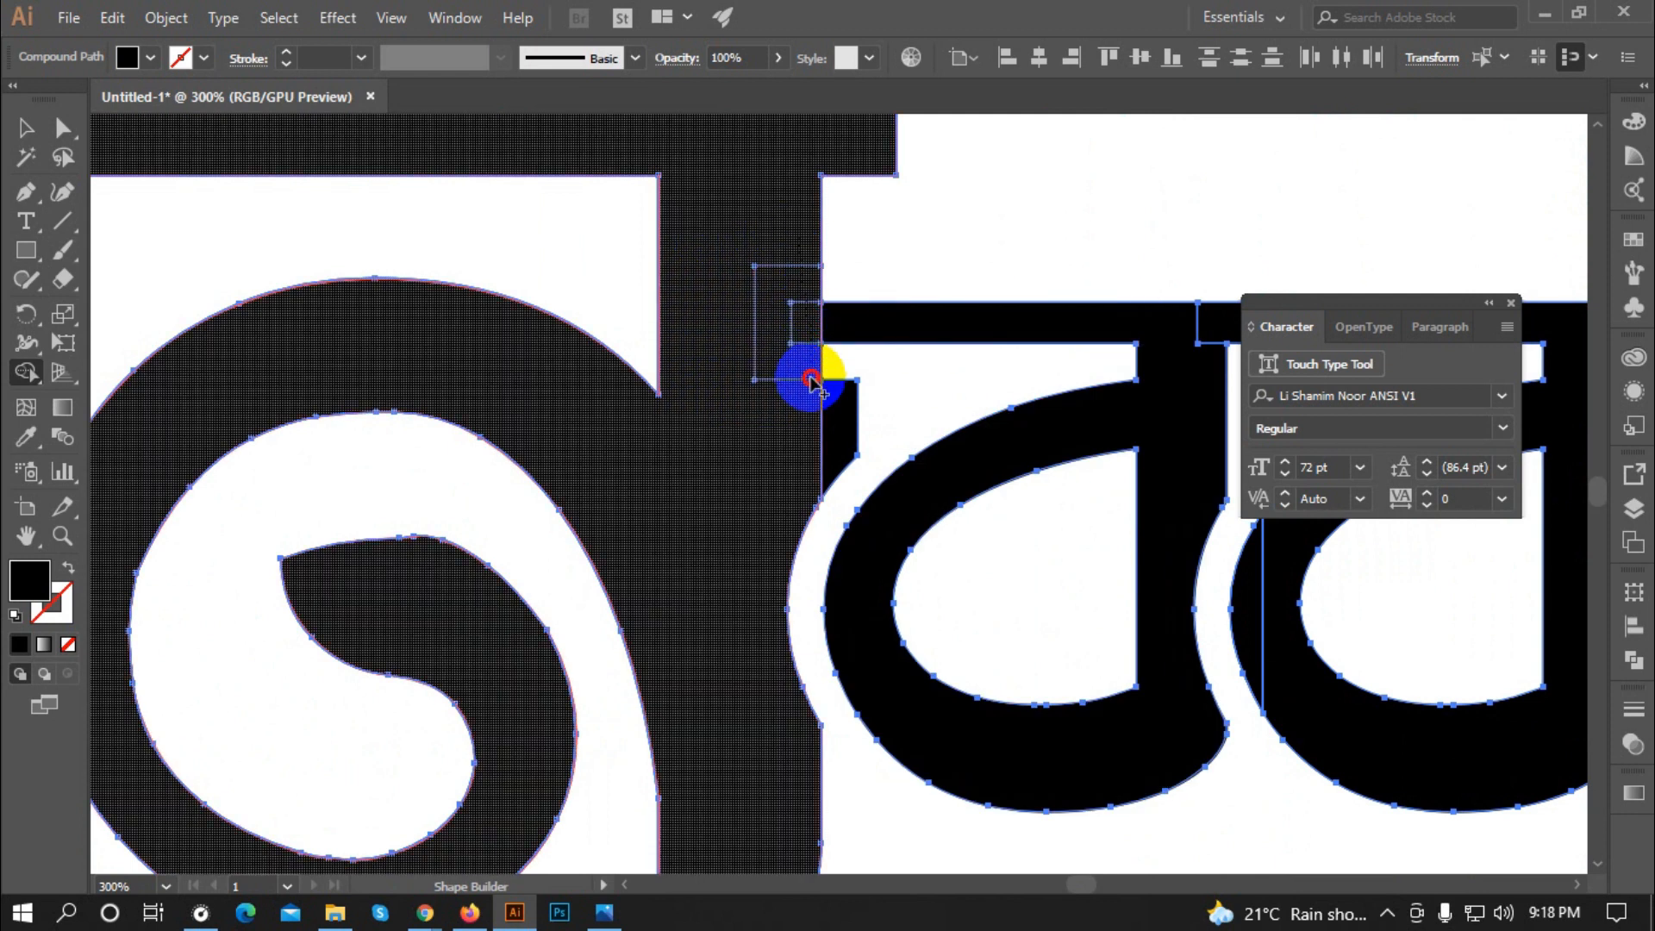
click(841, 428)
scroll(843, 421, down, 1)
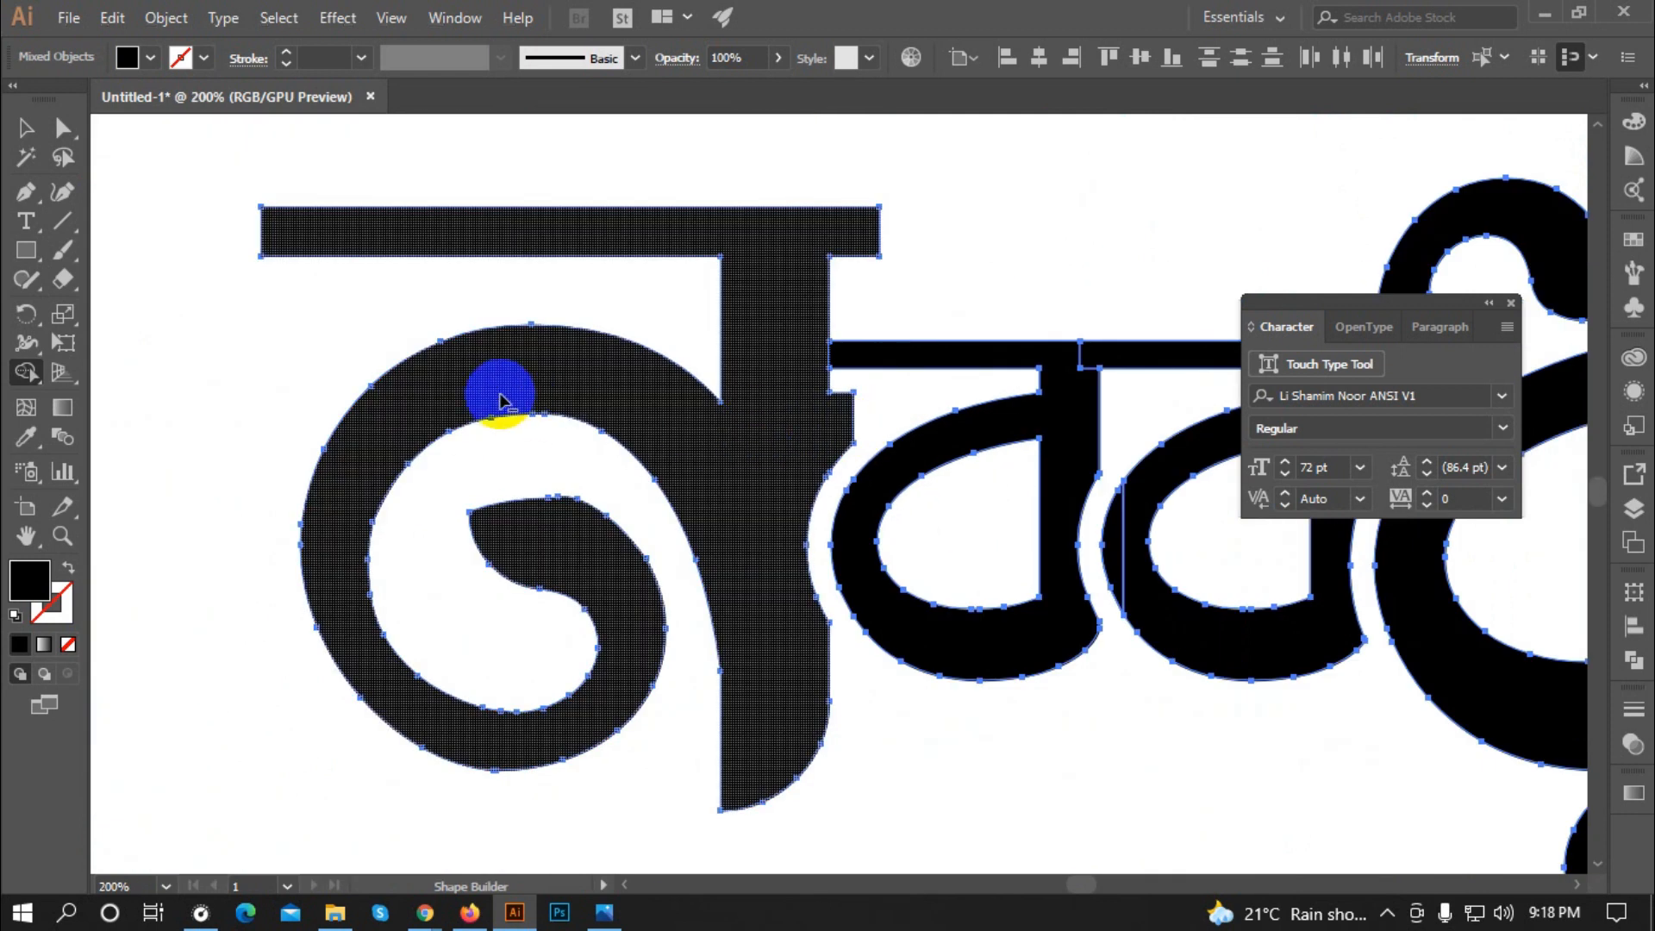
Step: Merge the leftover sliver on the second ব's left curve into the letter and deselect the artwork
scroll(440, 586, down, 2)
scroll(790, 591, up, 2)
drag(907, 543, 884, 550)
scroll(580, 490, down, 1)
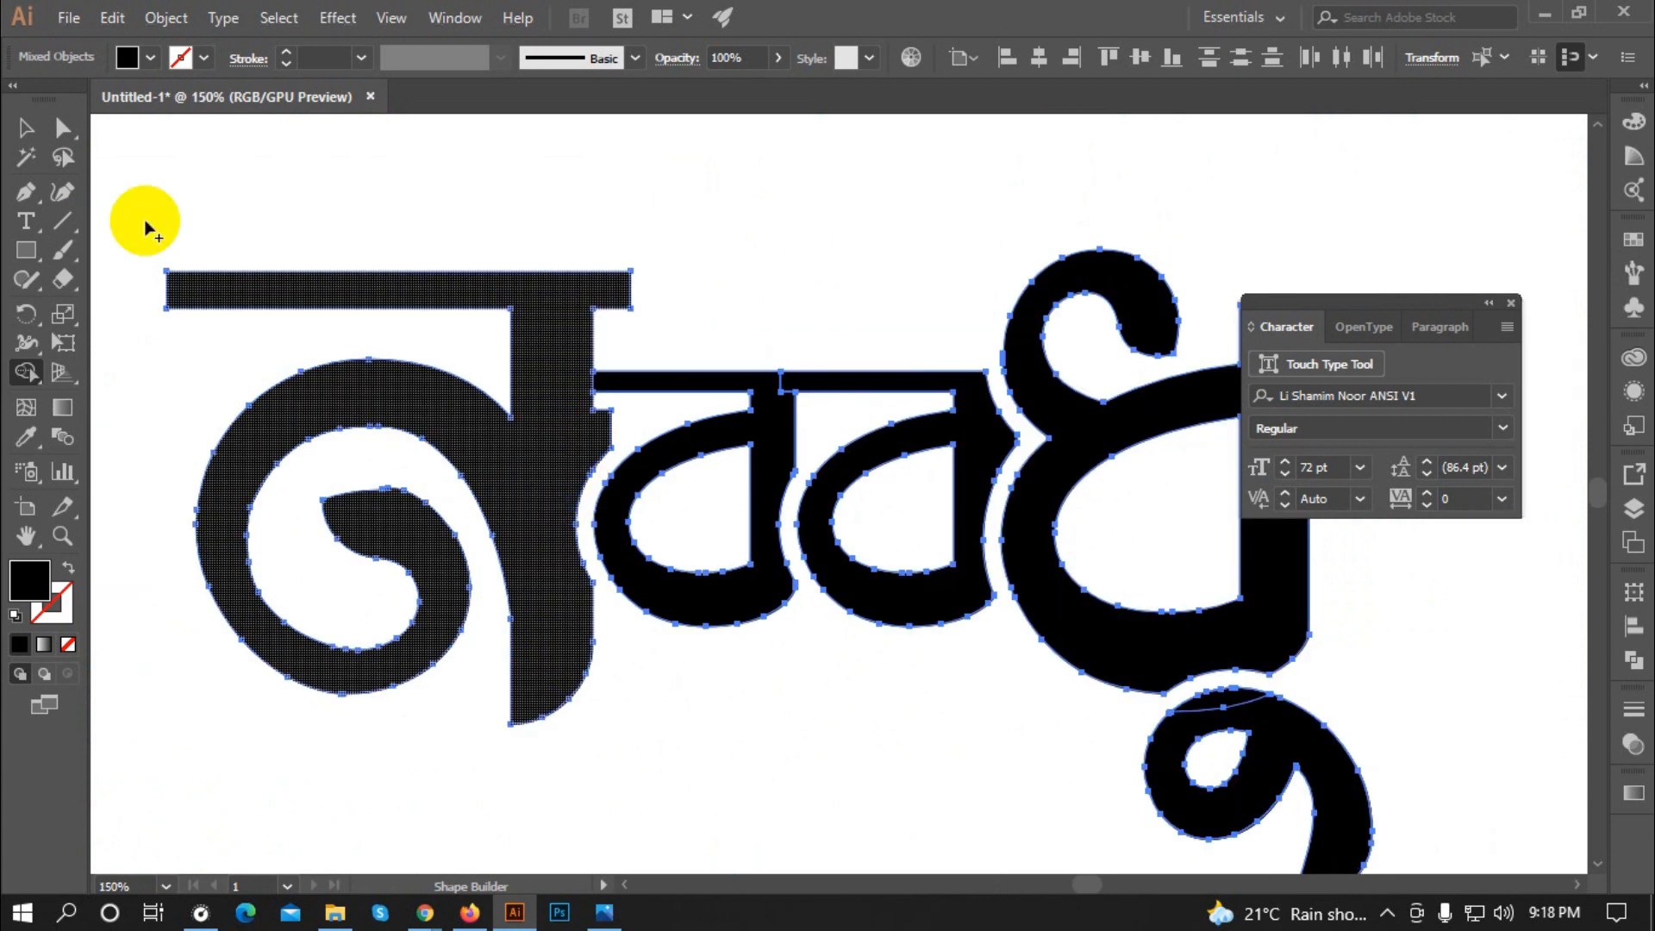
click(26, 129)
click(258, 285)
click(498, 211)
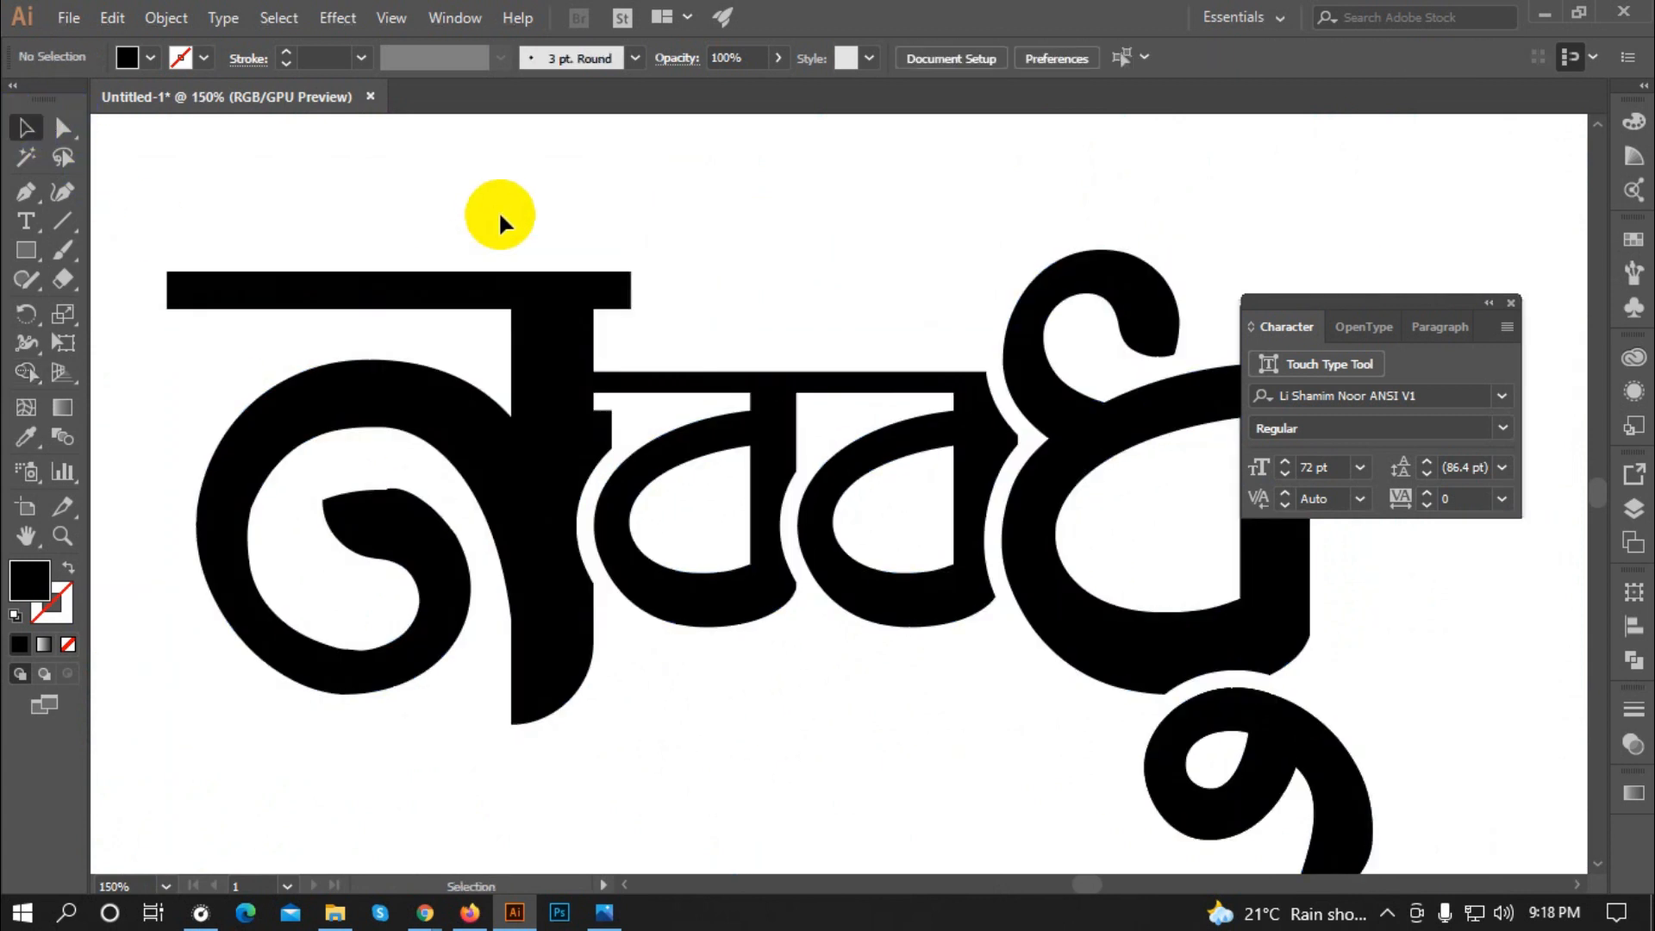
Step: Select the complete word, move it to the middle of the artboard and deselect it
scroll(632, 590, down, 3)
scroll(798, 710, up, 1)
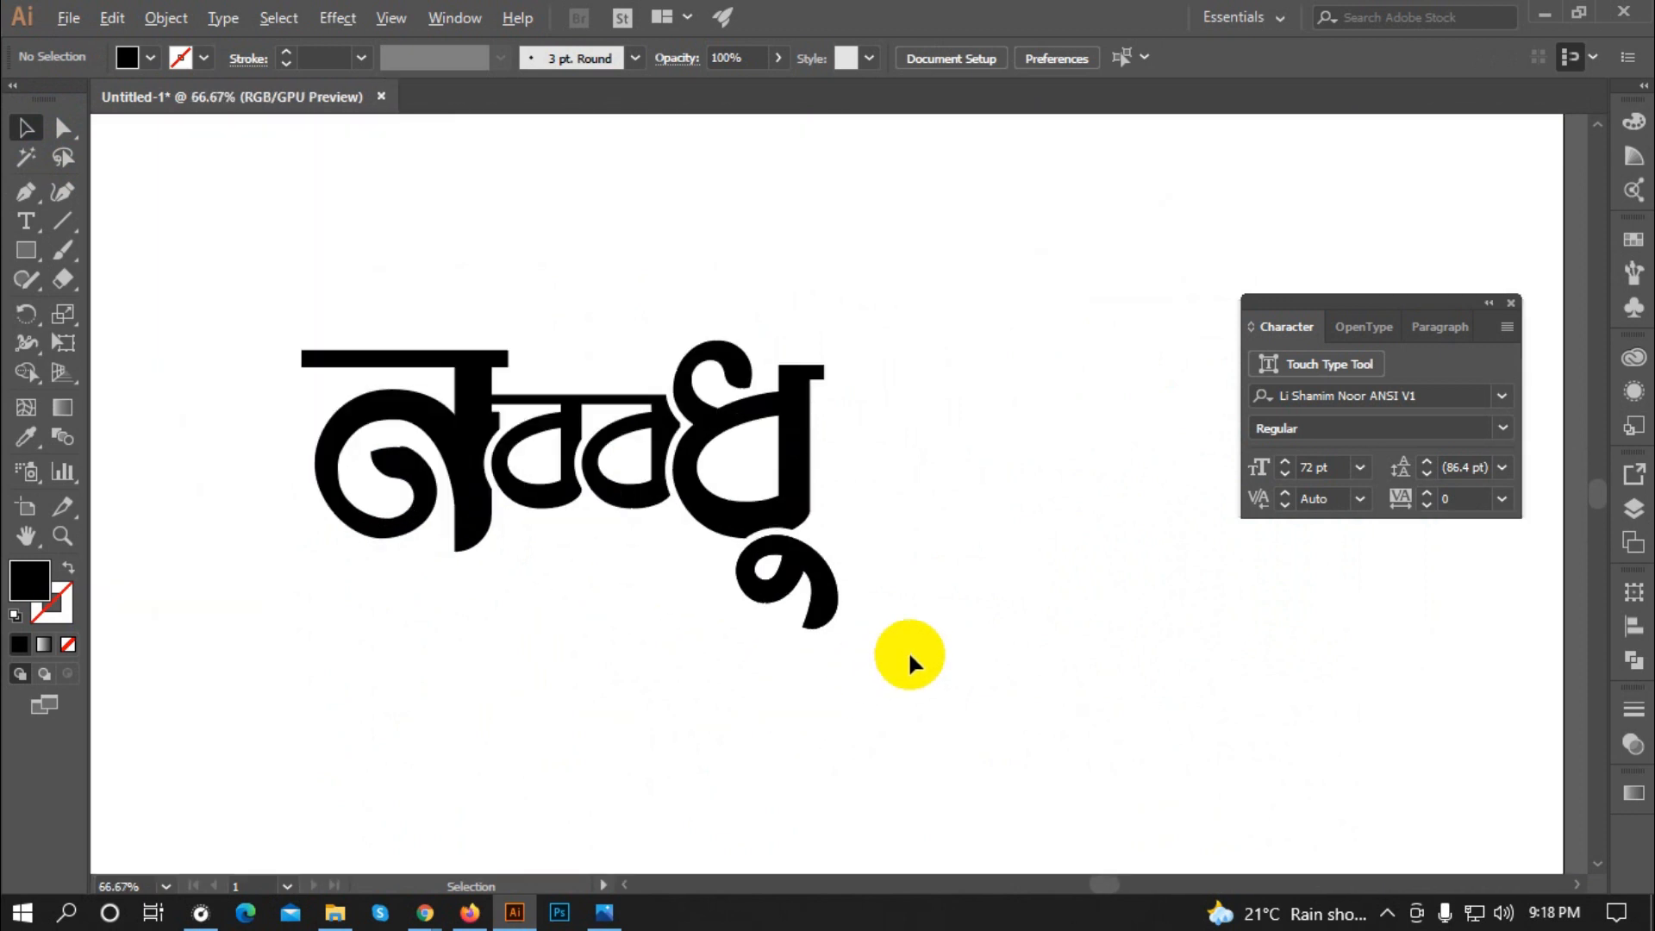
scroll(908, 661, down, 1)
scroll(794, 406, up, 1)
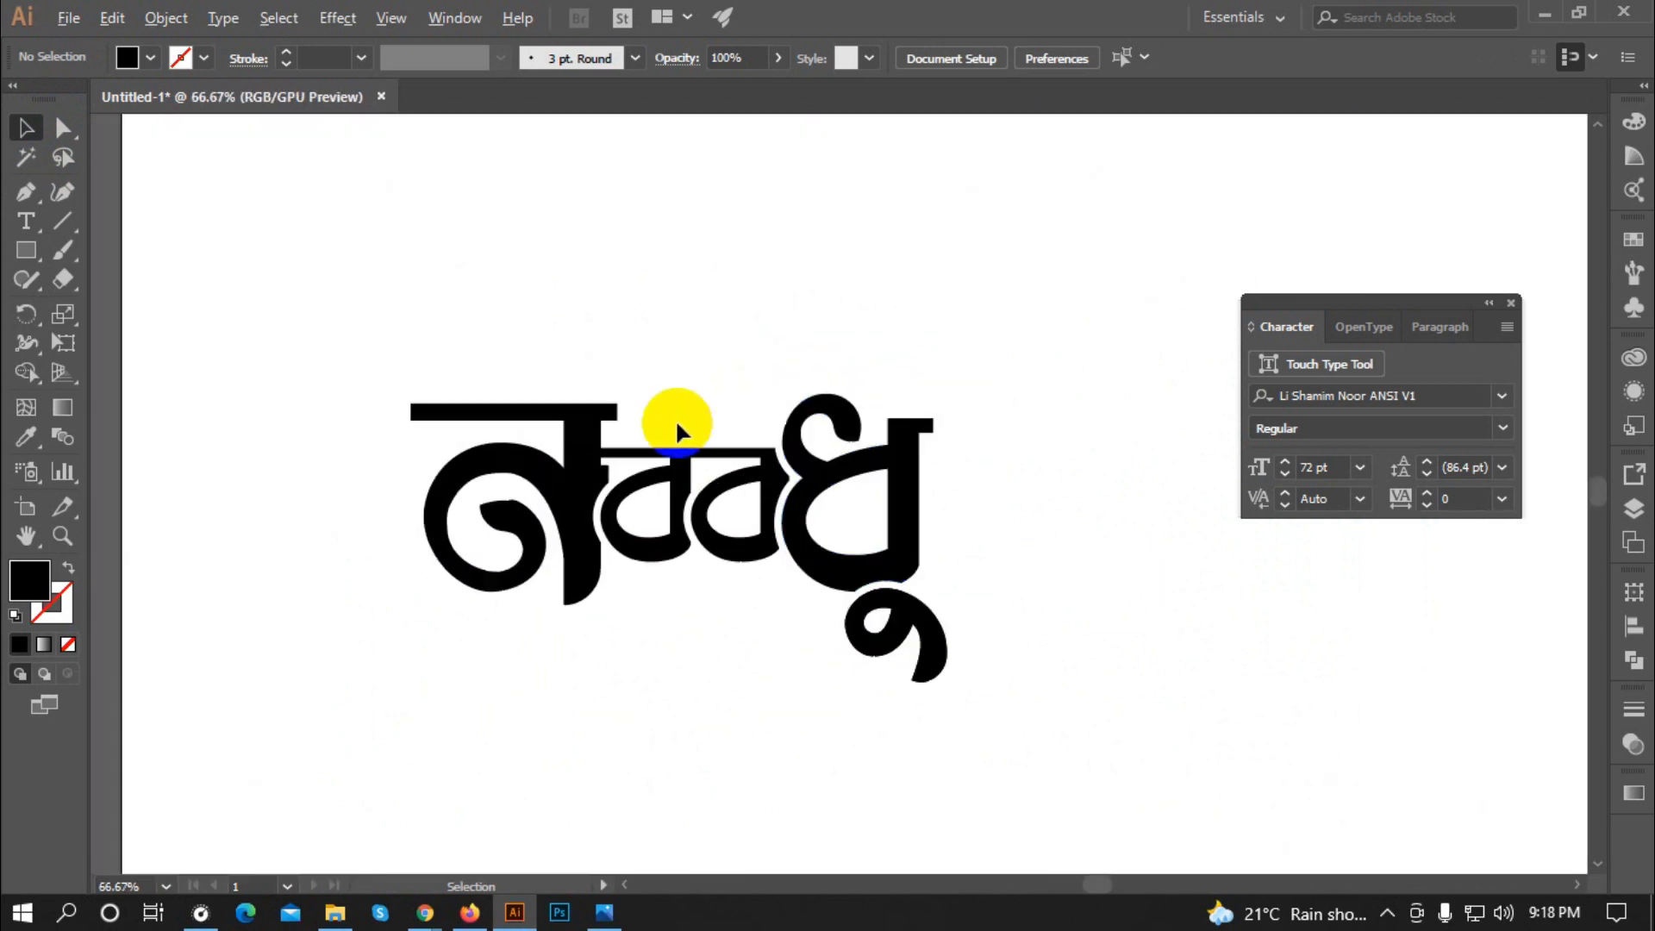
scroll(670, 431, down, 1)
drag(983, 660, 232, 317)
scroll(787, 395, right, 3)
drag(625, 485, 825, 486)
click(702, 628)
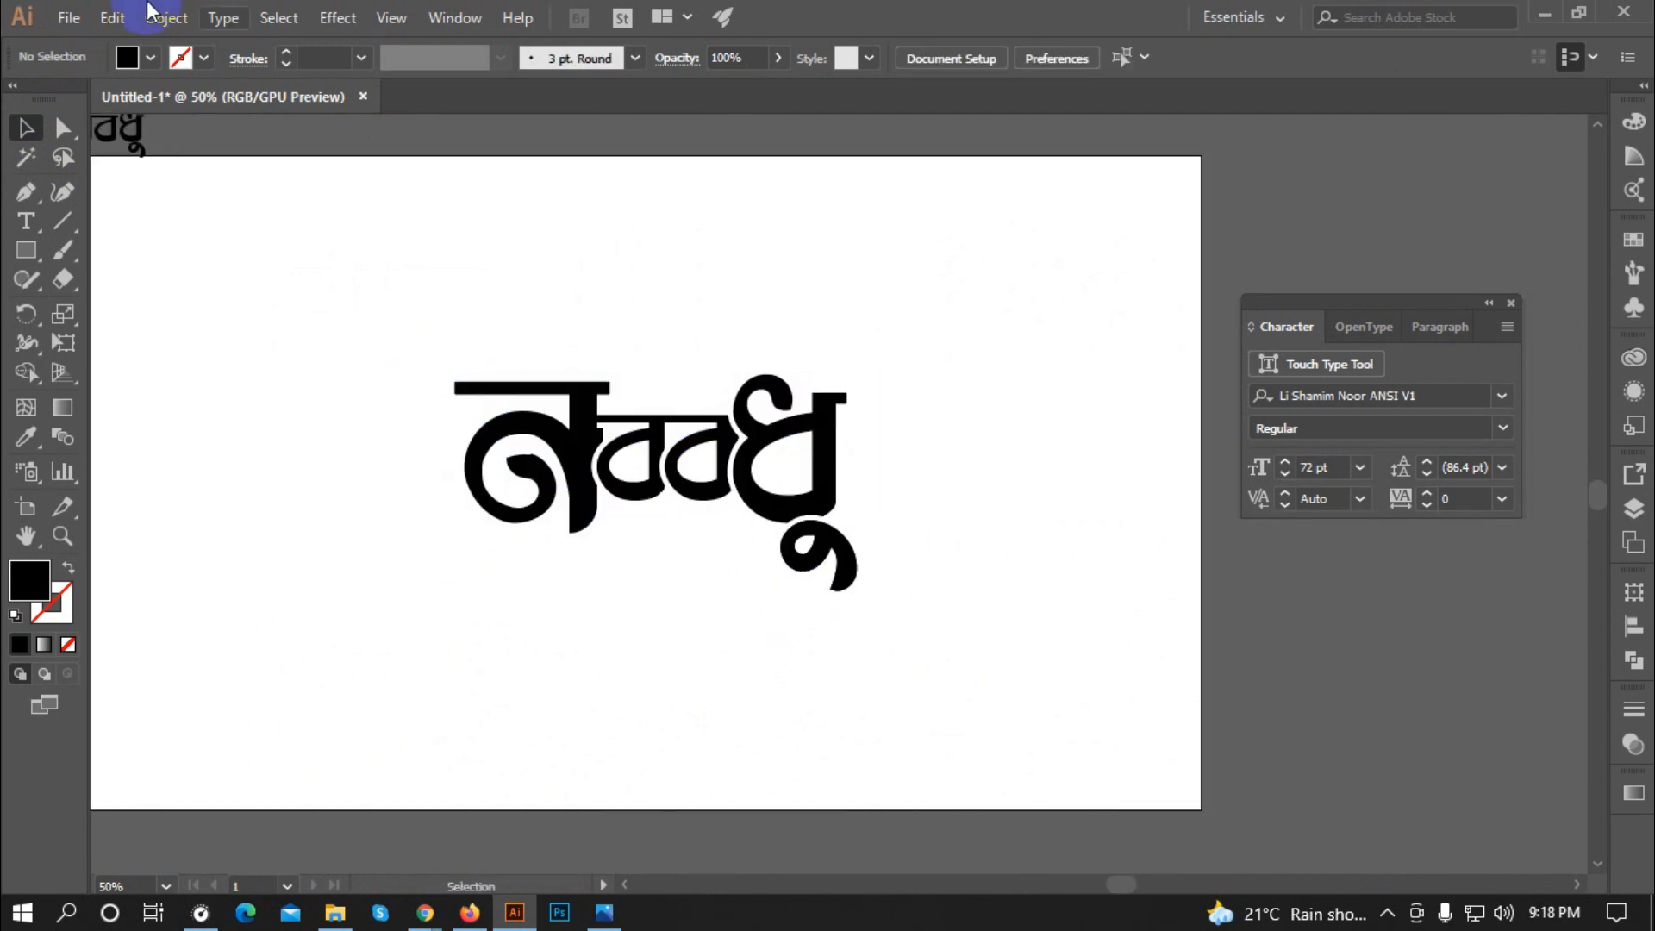
Step: Place the red flower image as a linked file in the document
click(71, 16)
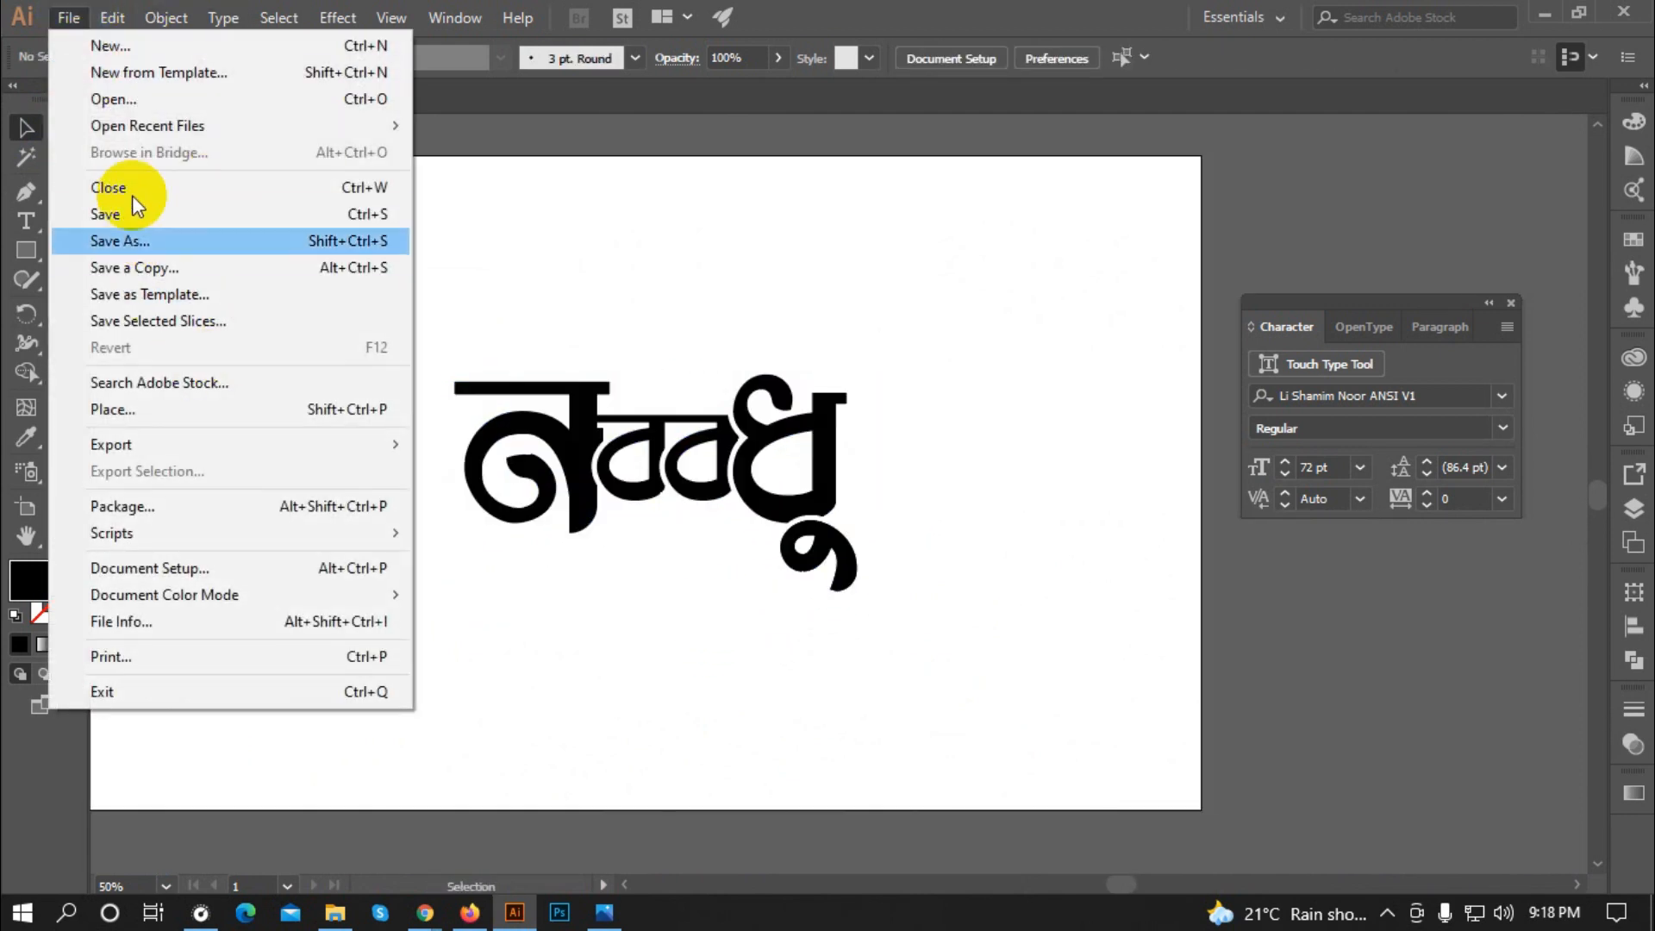
click(136, 416)
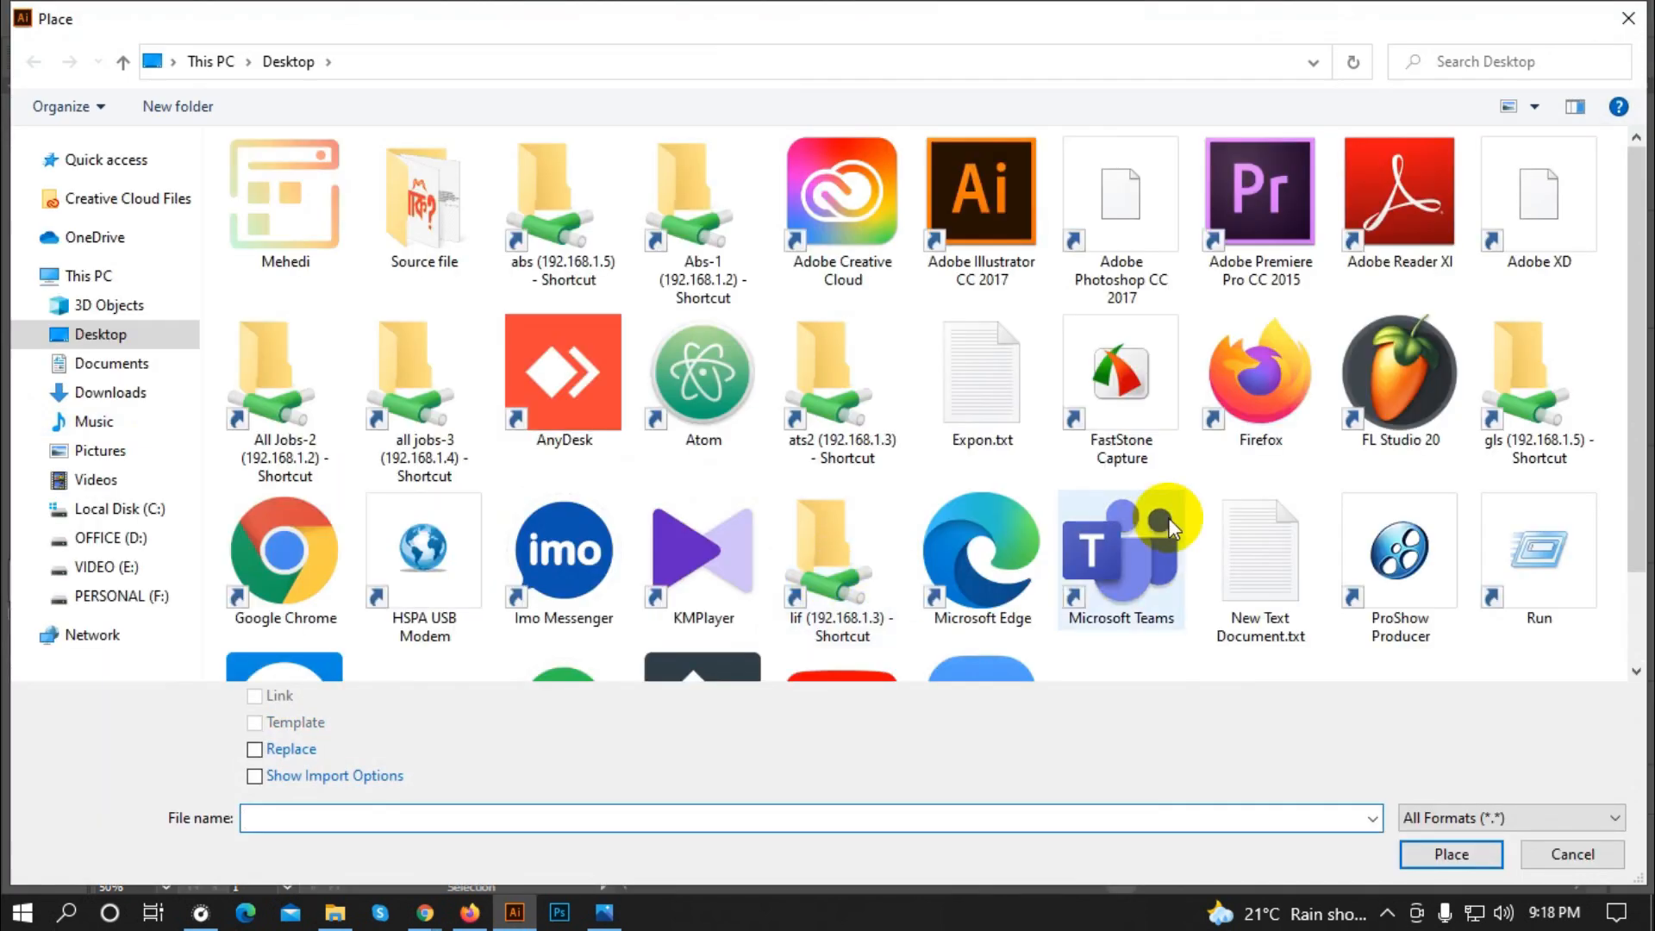
double_click(1163, 526)
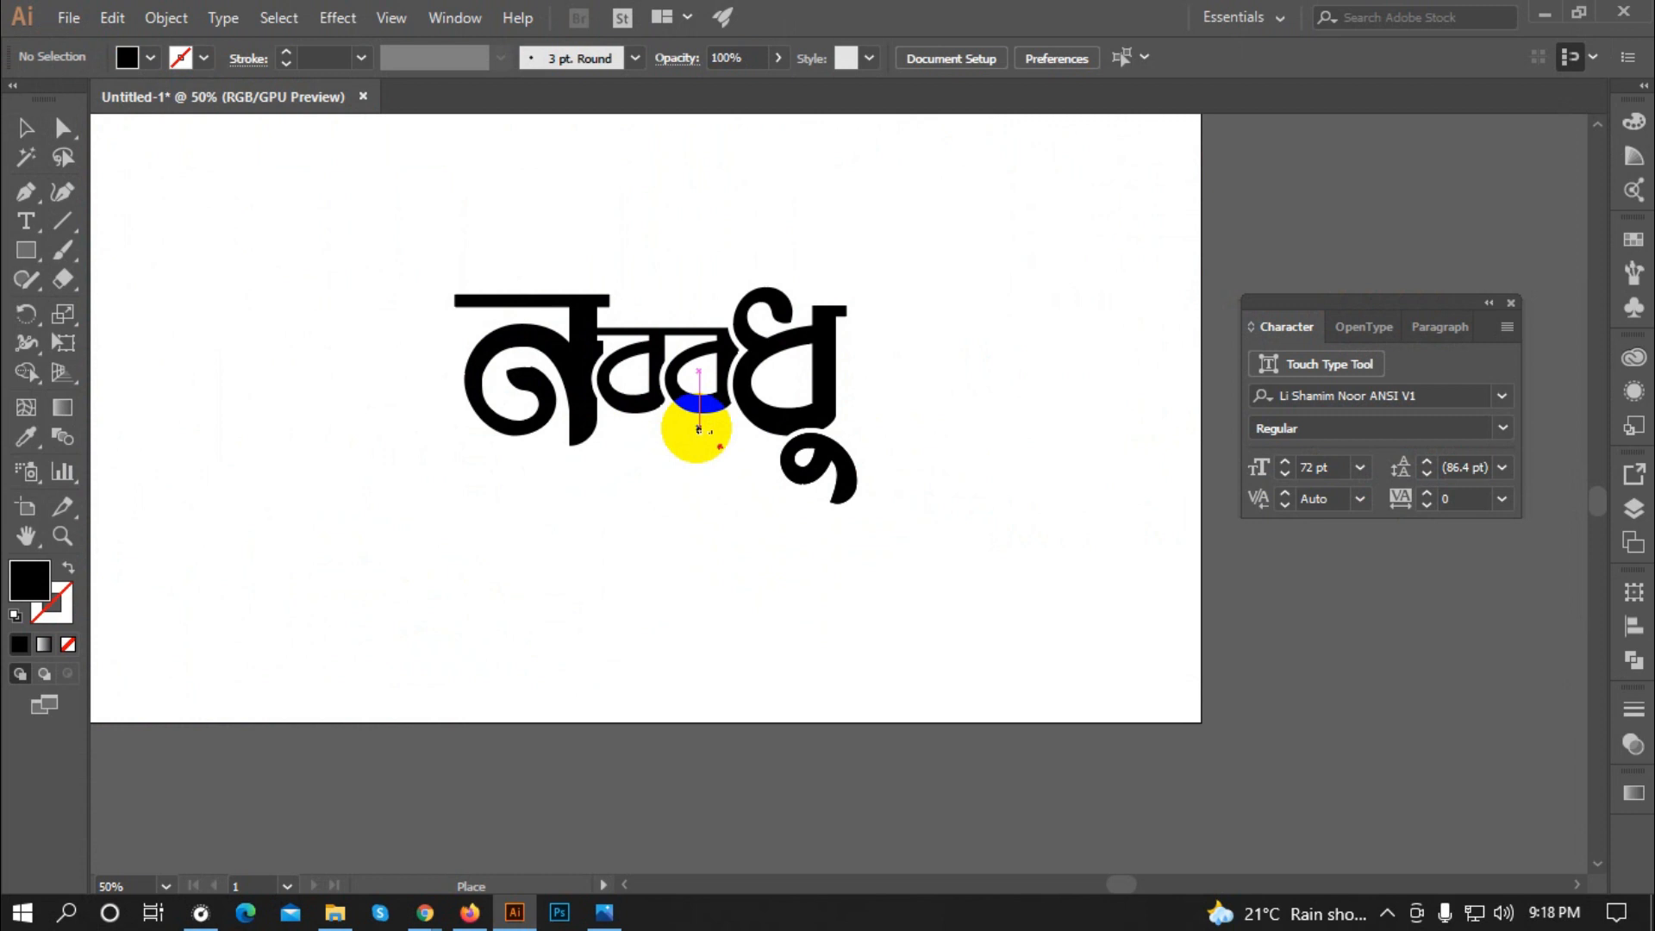
click(376, 523)
Step: Scale down the placed flower image and position it just below the letter ন
scroll(966, 655, down, 3)
drag(671, 643, 1036, 295)
drag(1172, 198, 739, 447)
scroll(583, 496, up, 3)
drag(597, 720, 576, 512)
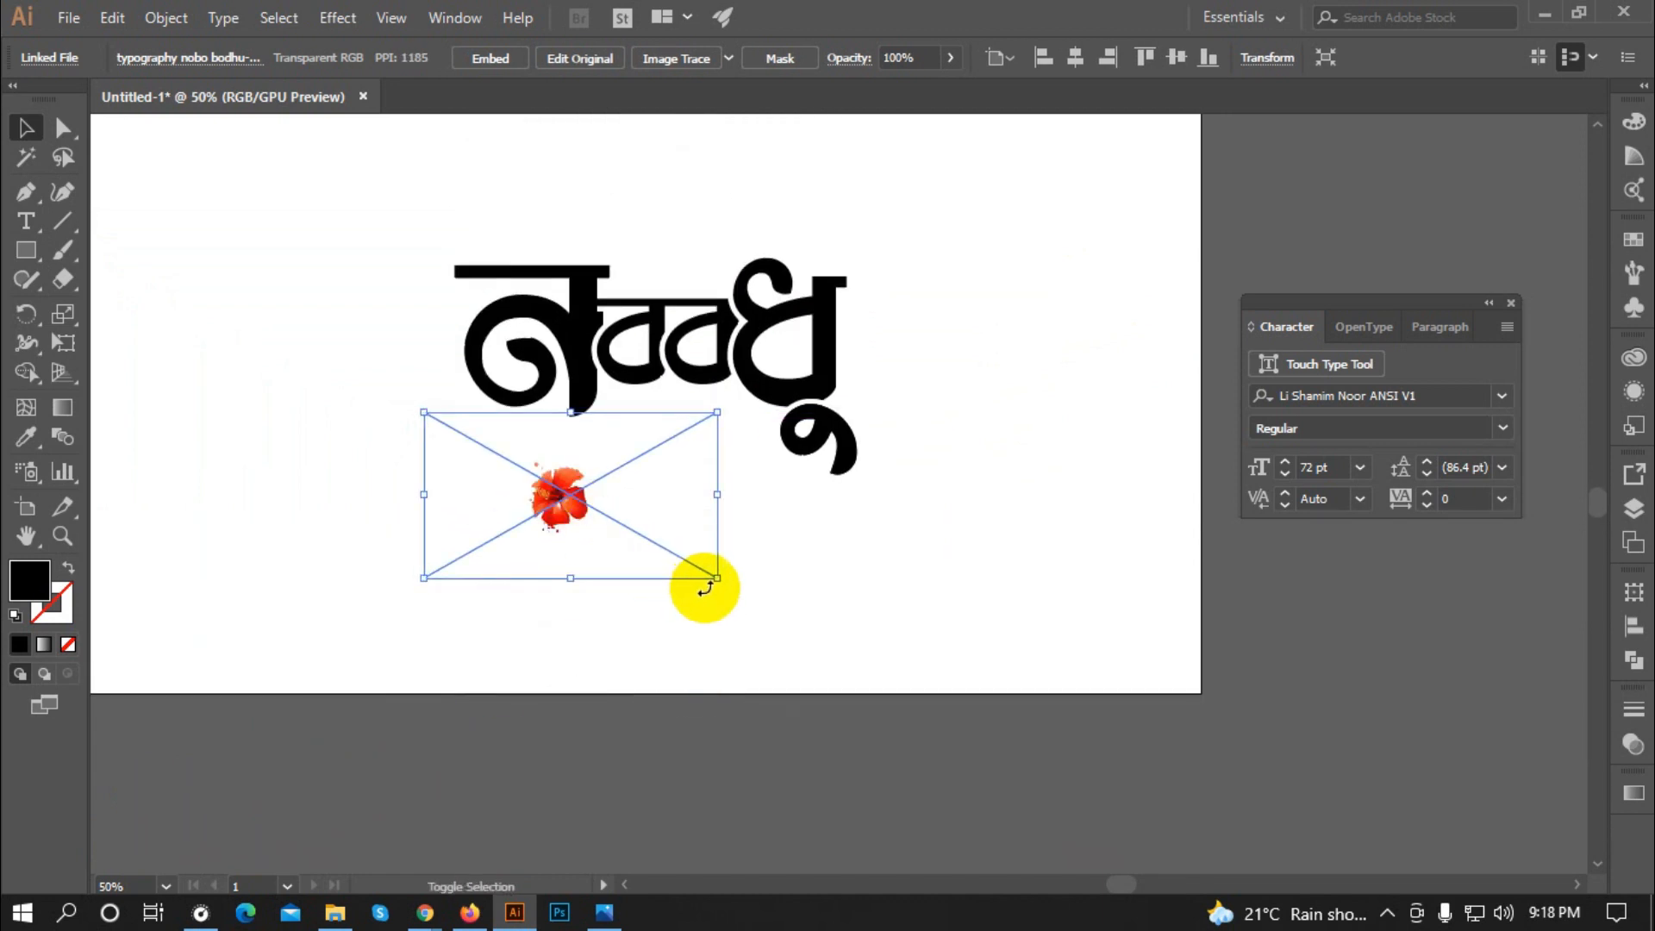
Step: Enlarge the flower image slightly, embed it in the document and move it off the artboard's right side
drag(716, 583, 751, 600)
click(916, 612)
click(635, 457)
key(ctrl+=)
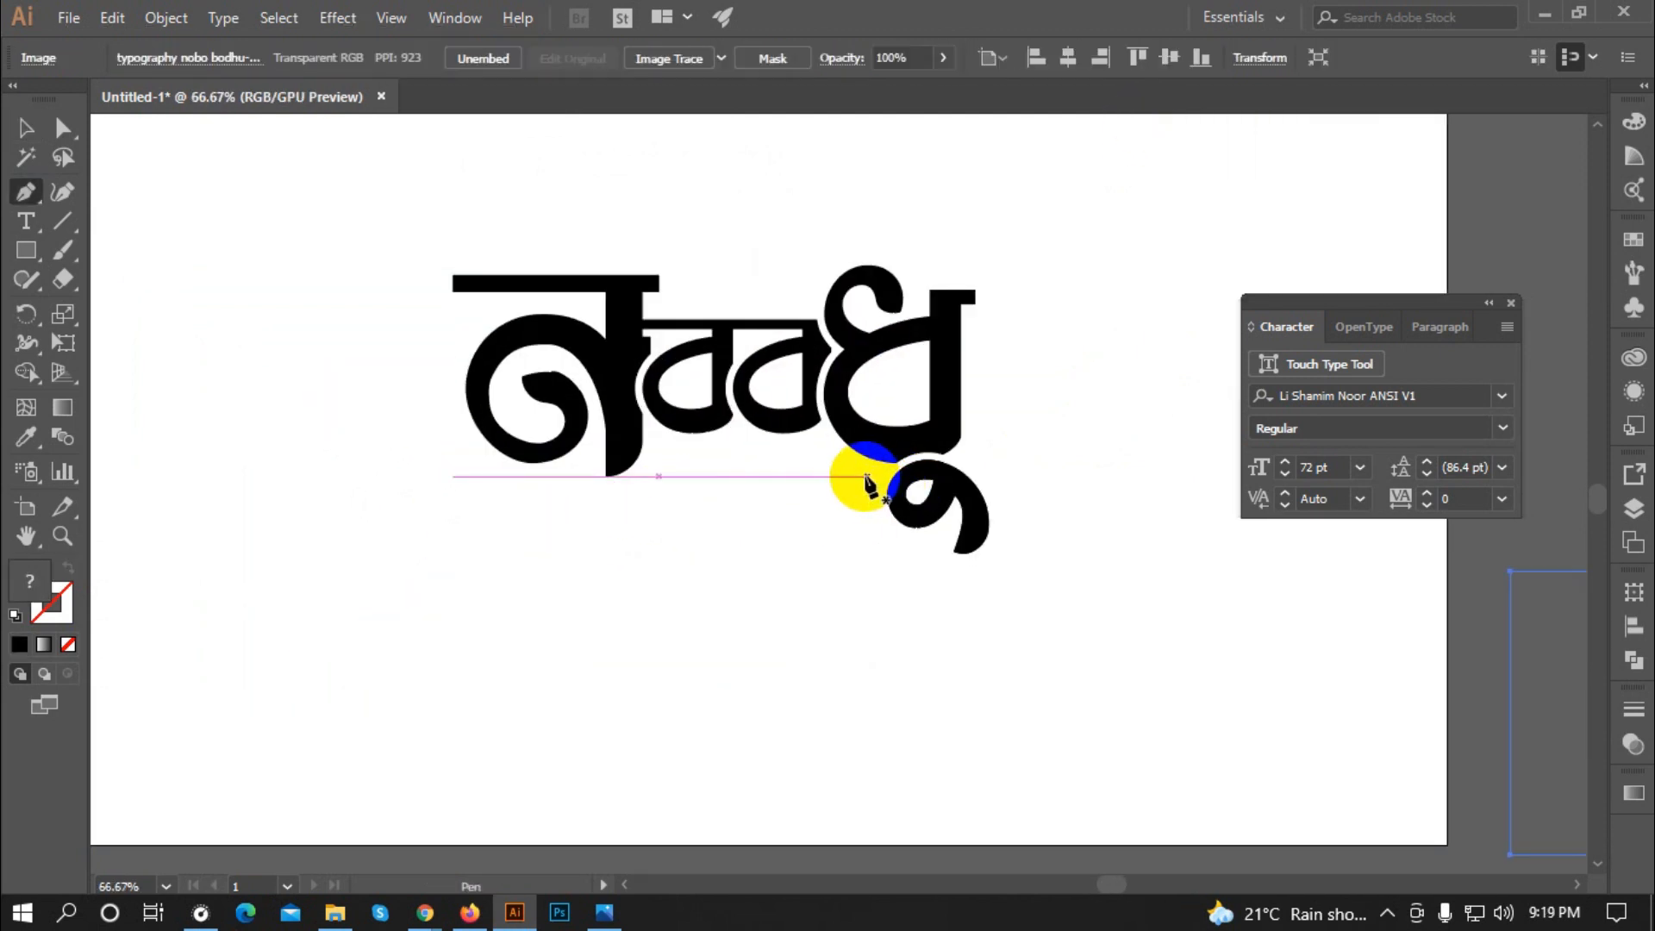
Step: Draw a single upward-arching curve with the Pen tool, from beside ধু's tail down to below the letter ন
click(874, 479)
scroll(517, 517, down, 1)
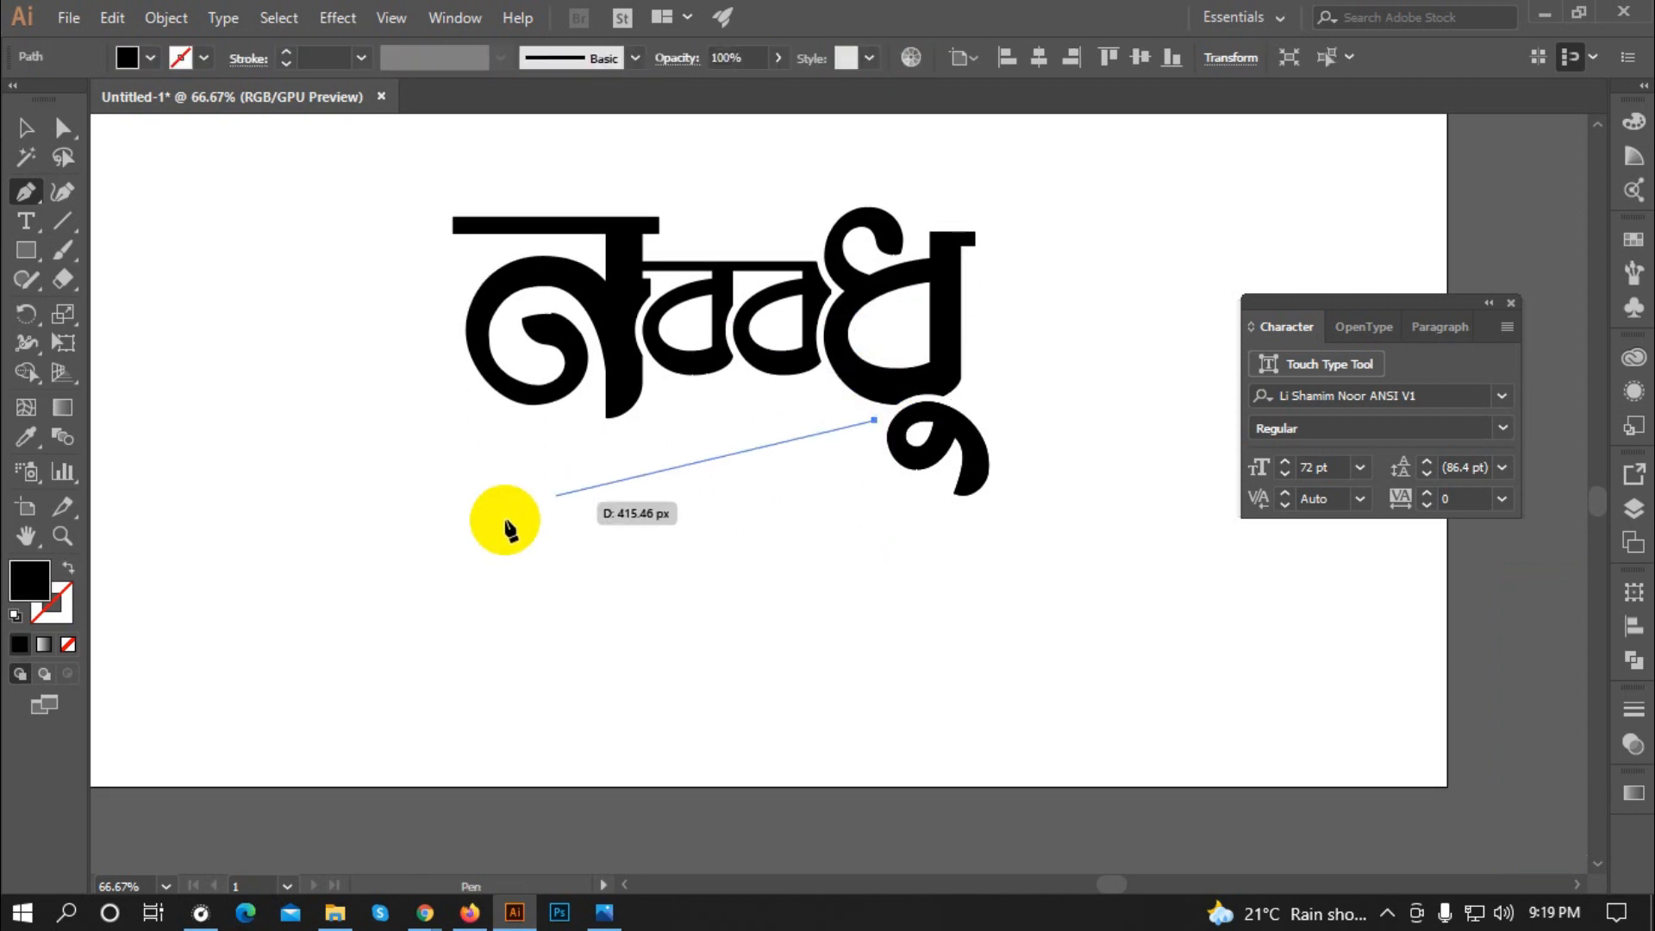
drag(514, 528, 355, 698)
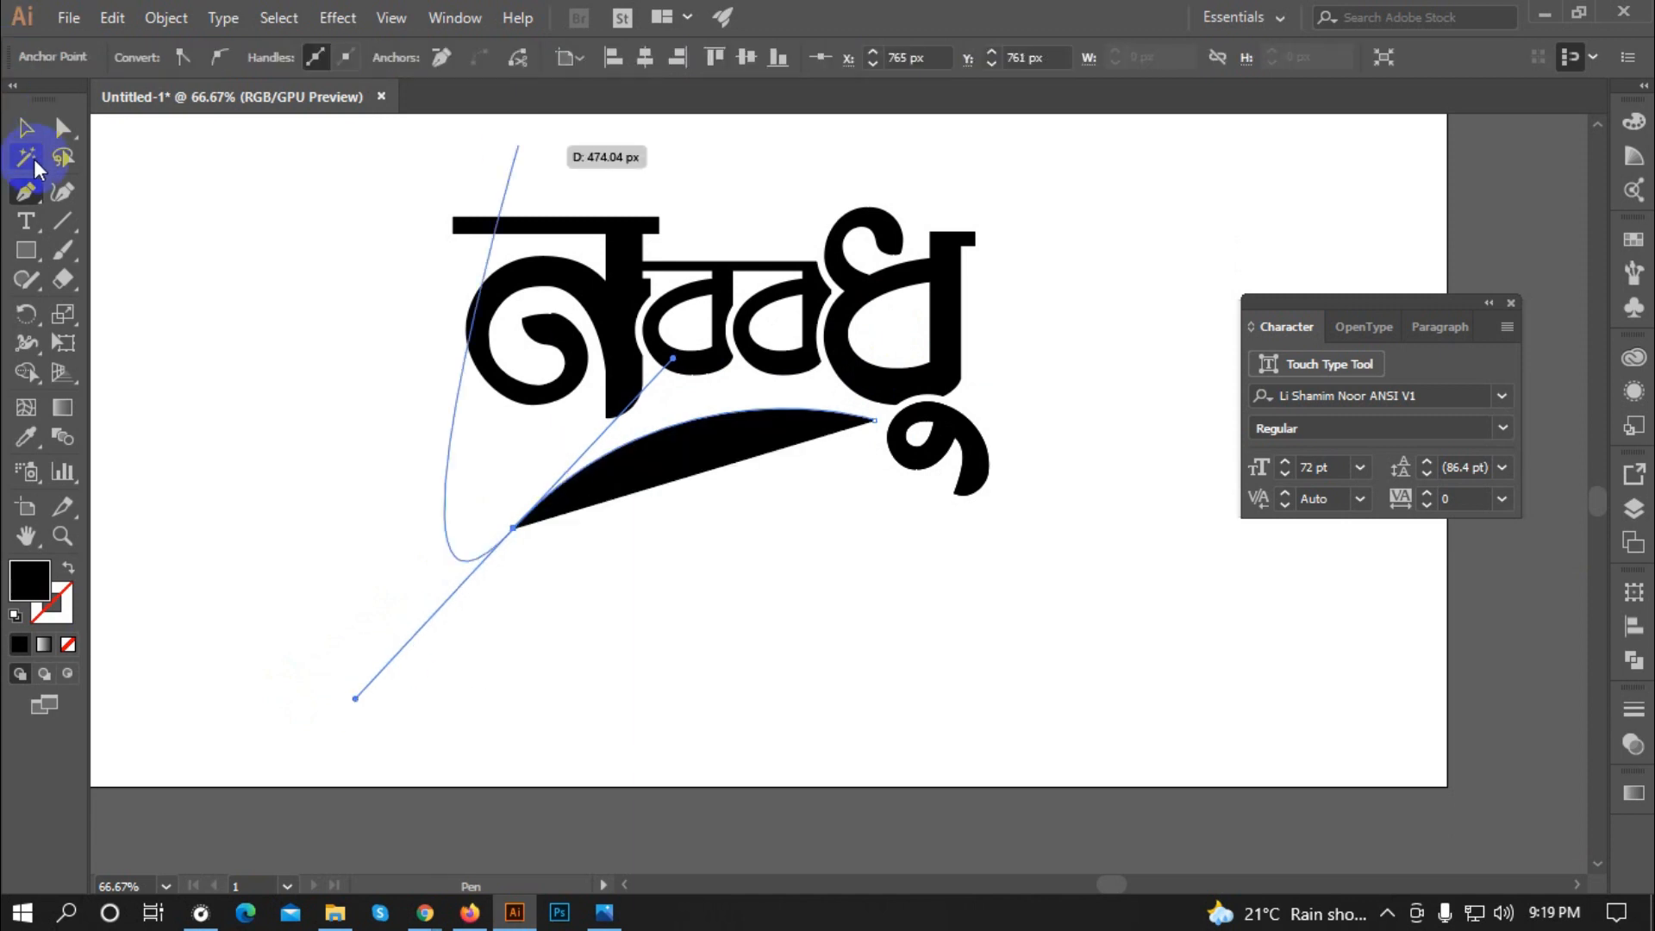
click(26, 130)
click(735, 525)
Step: Remove the fill from the arched path below the word and give it a dark gray stroke
click(695, 451)
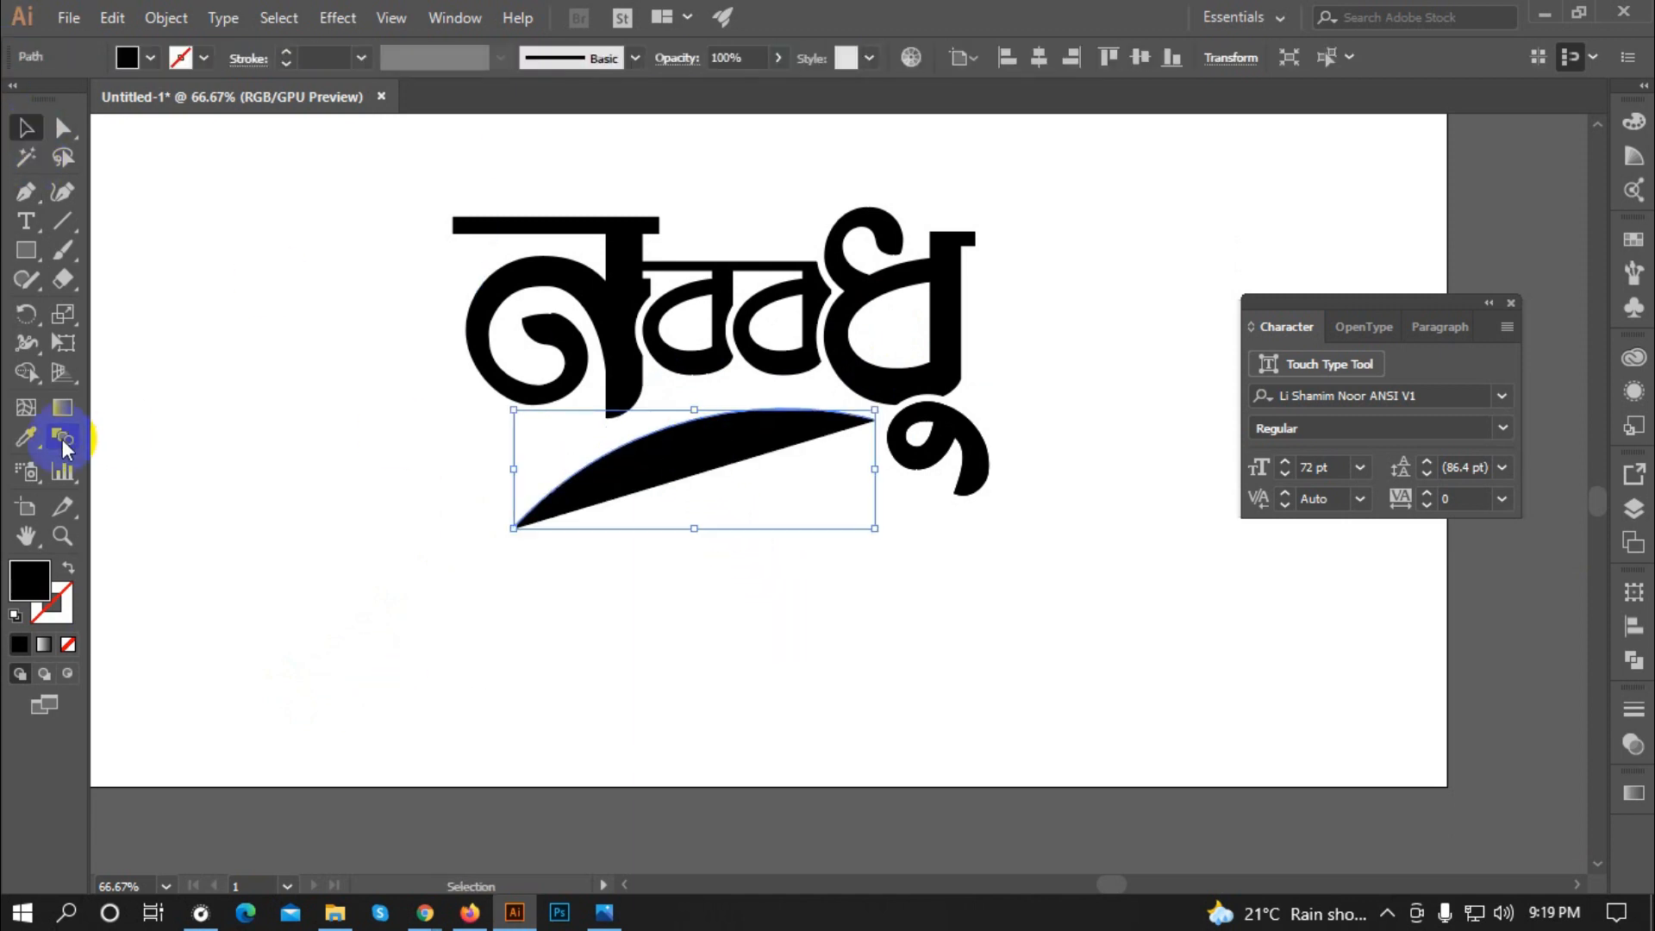
click(128, 57)
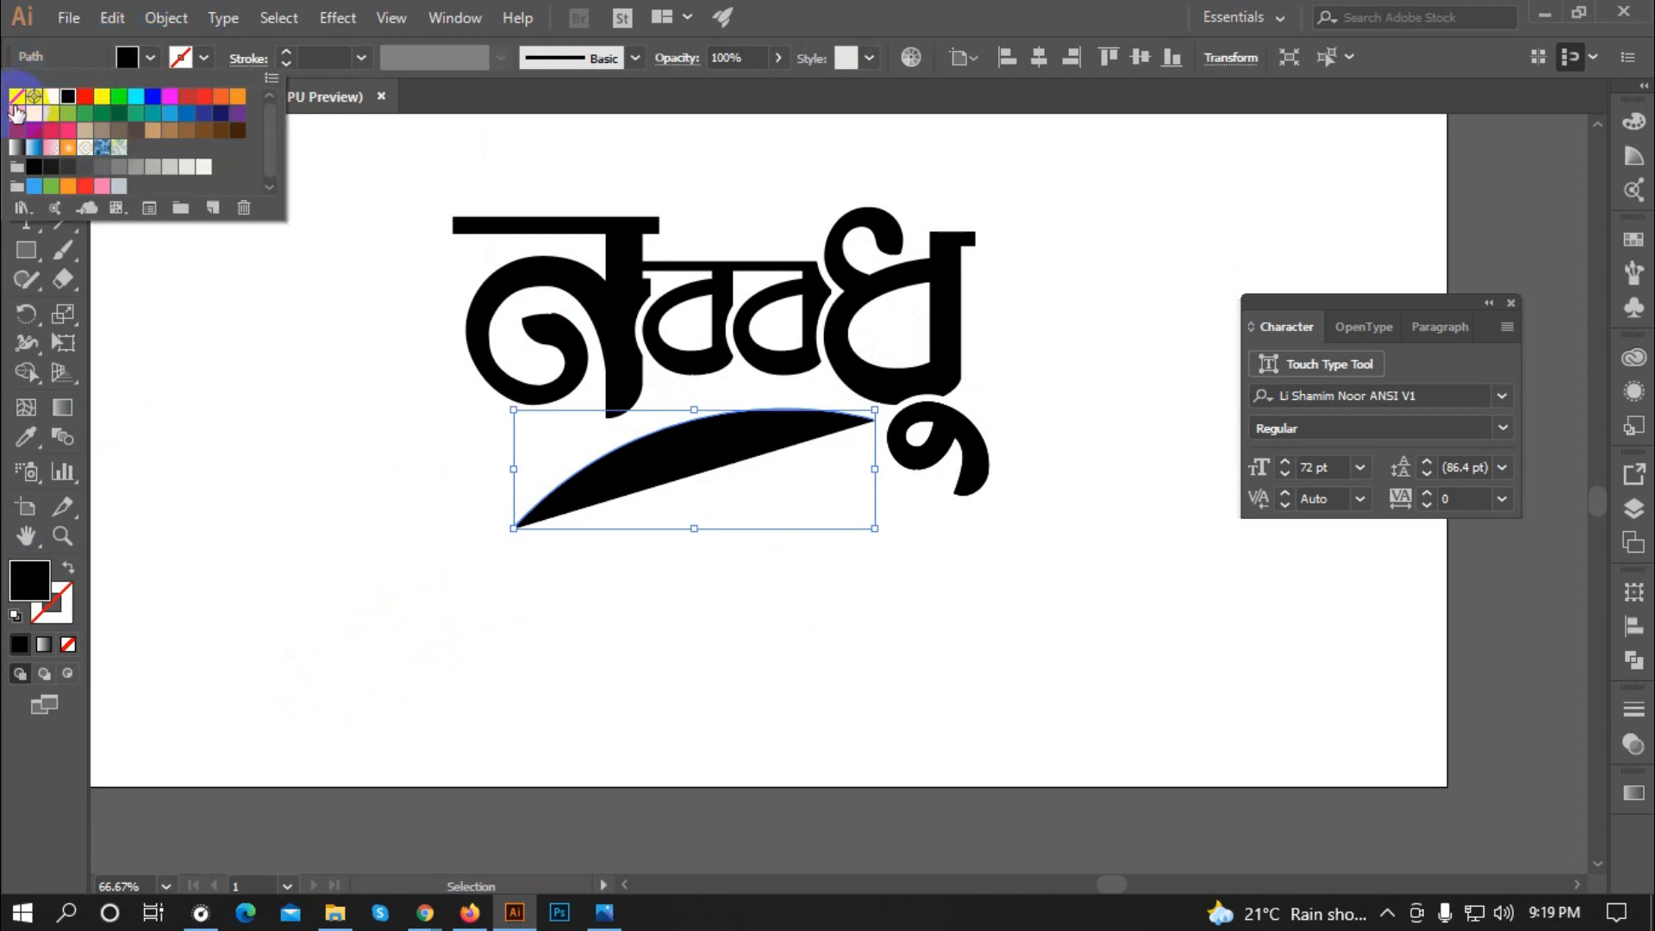
click(16, 112)
click(16, 96)
click(178, 58)
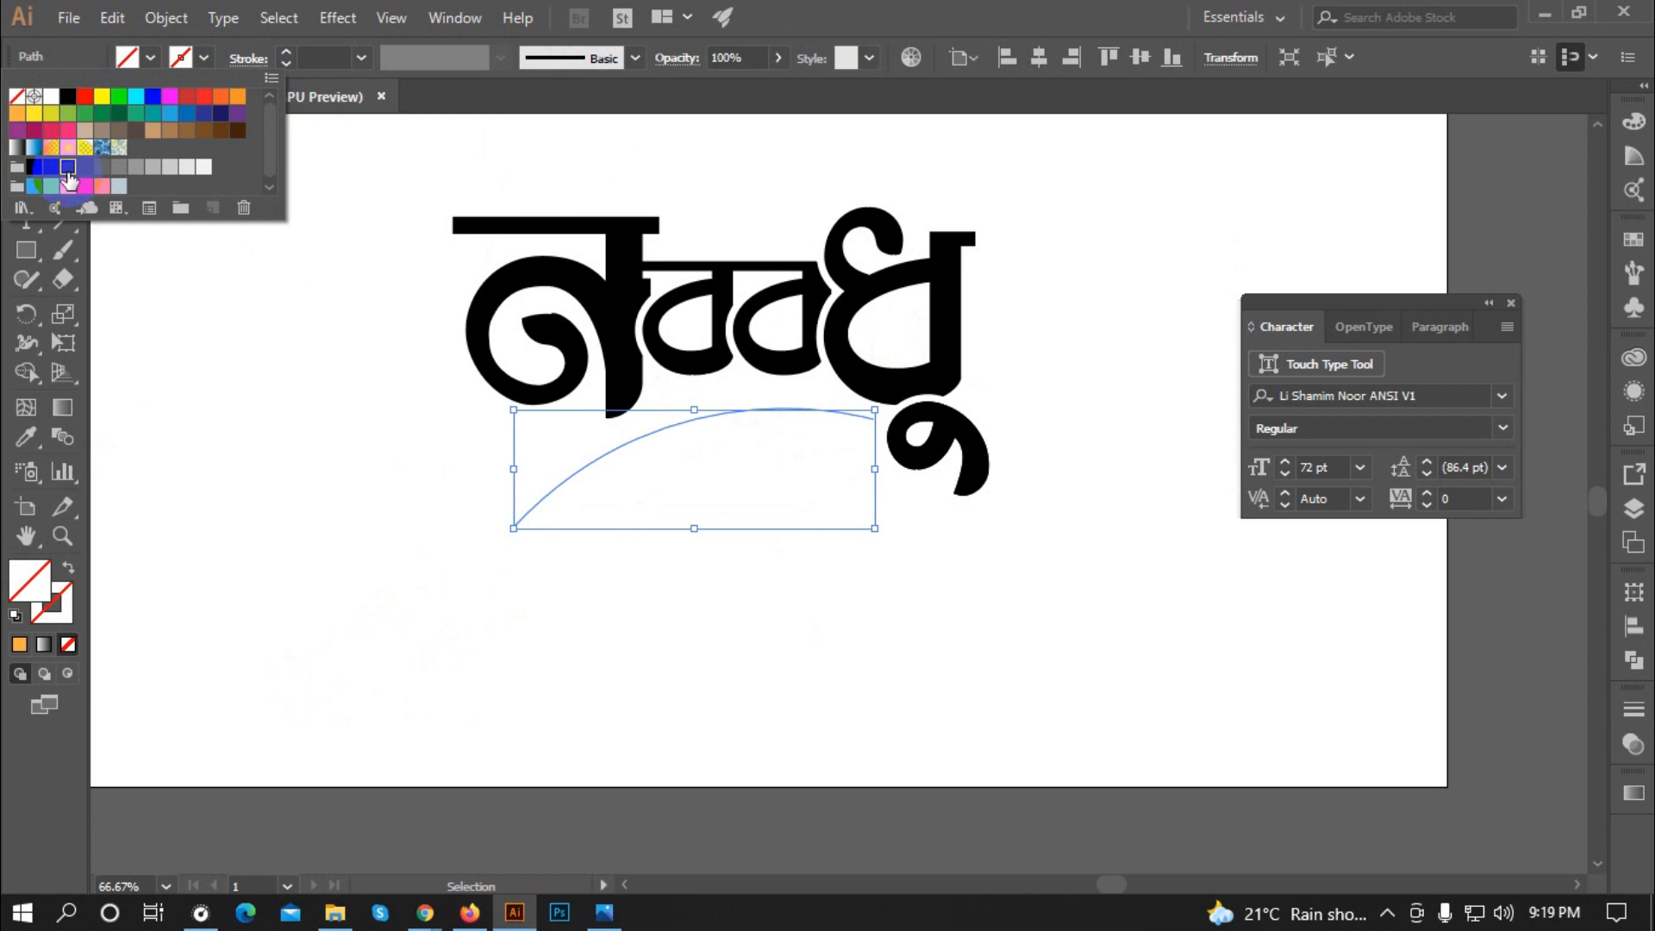
click(68, 178)
key(Escape)
Step: Set the arched path's stroke weight to 15 pt, apply Width Profile 1 and deselect it
click(287, 52)
click(286, 52)
click(286, 53)
click(286, 53)
click(286, 53)
click(286, 53)
click(287, 52)
click(286, 53)
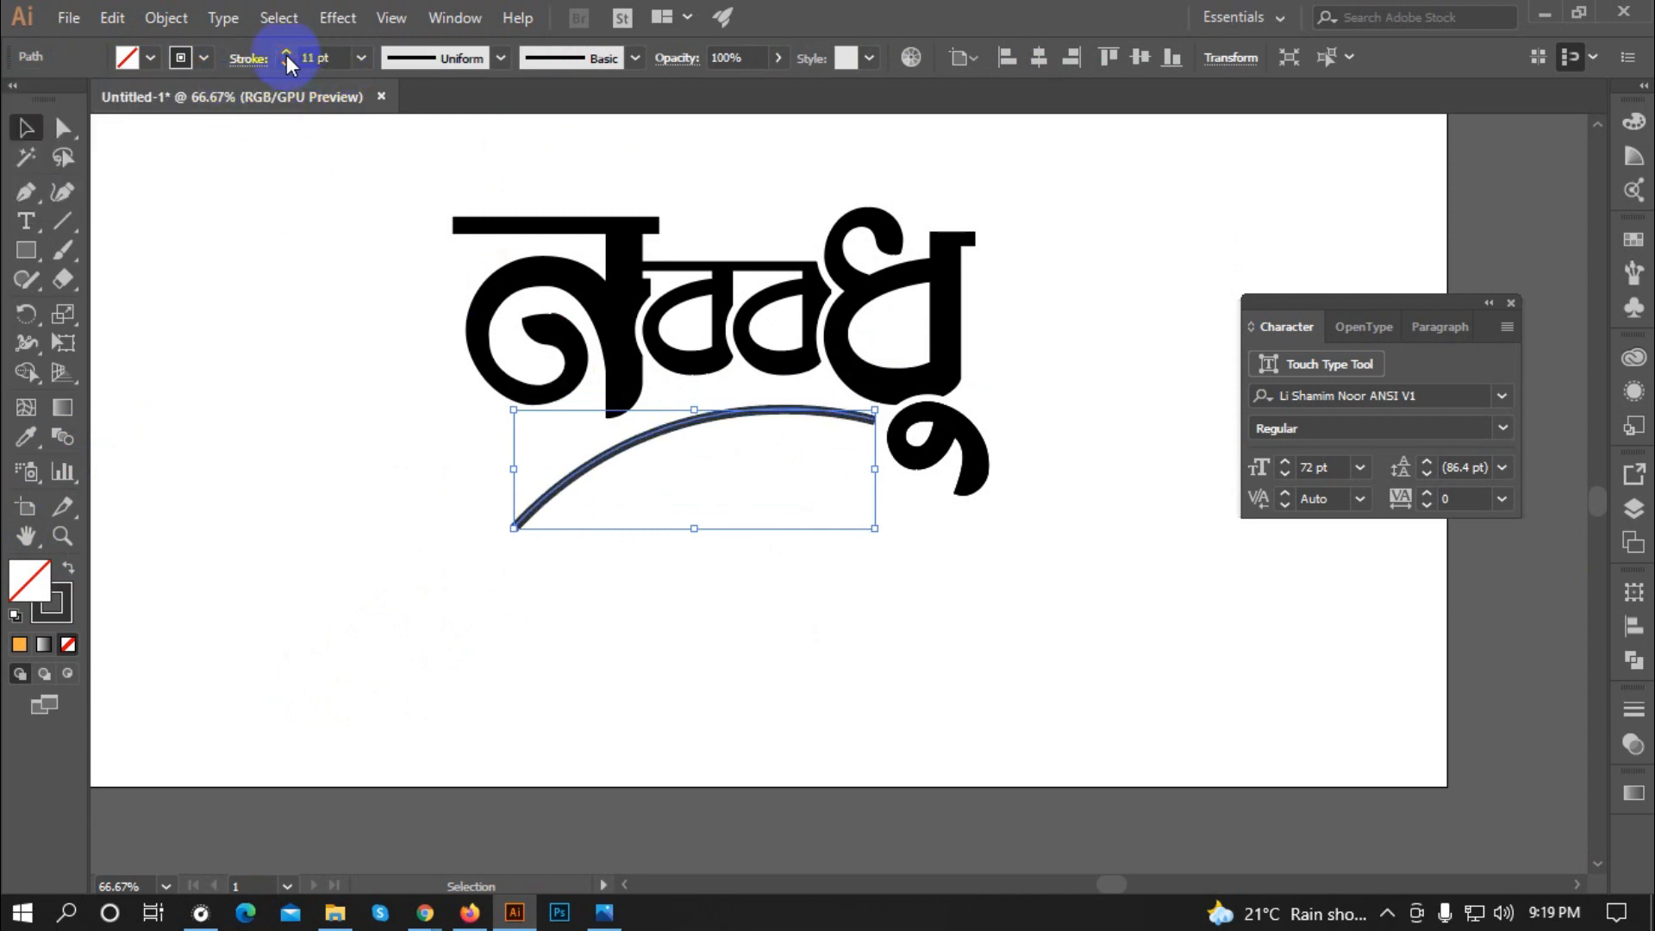
click(465, 57)
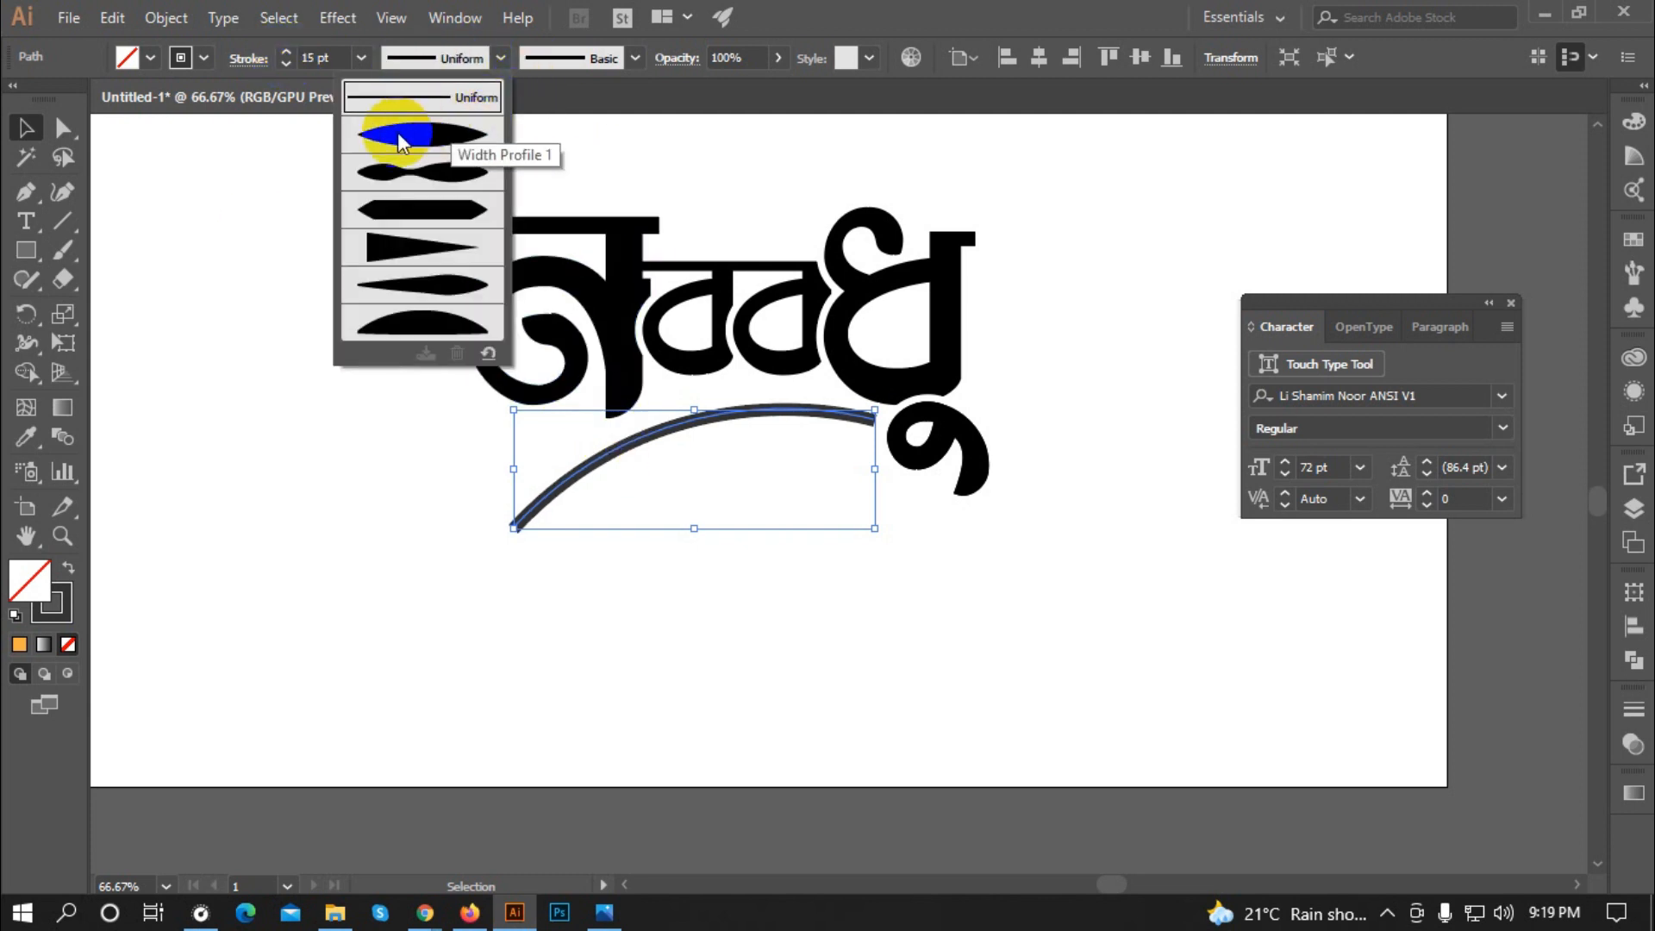
click(396, 132)
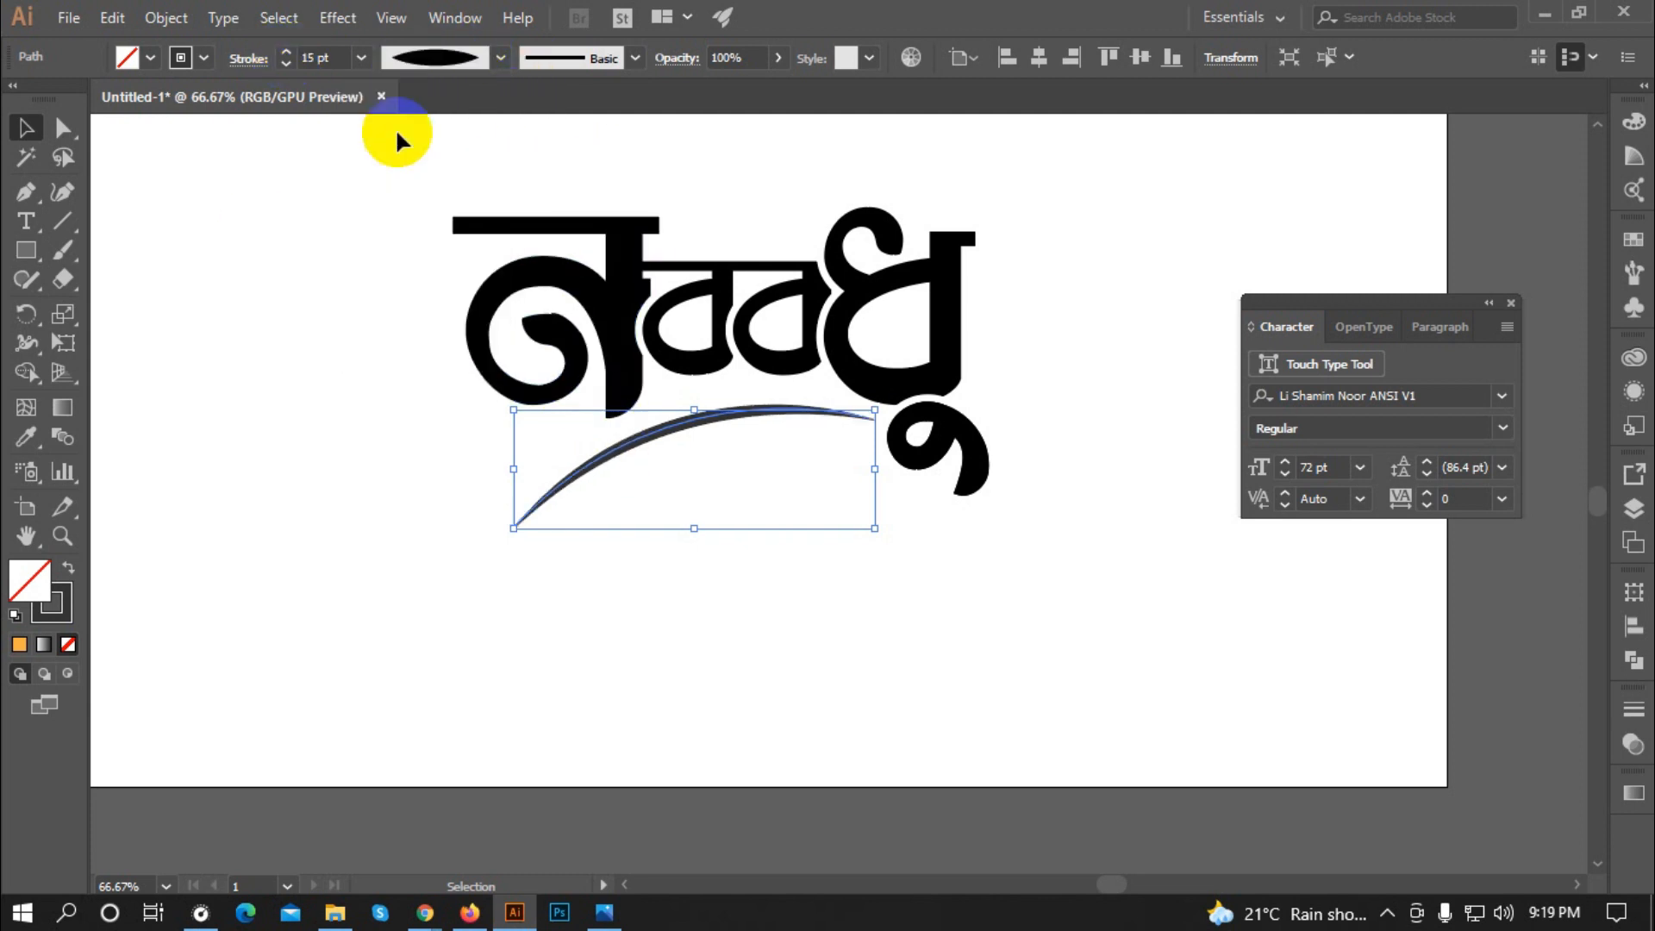
click(429, 635)
Step: Move the flower image onto the lower-left end of the curved stem and bring it to the front
scroll(629, 473, down, 1)
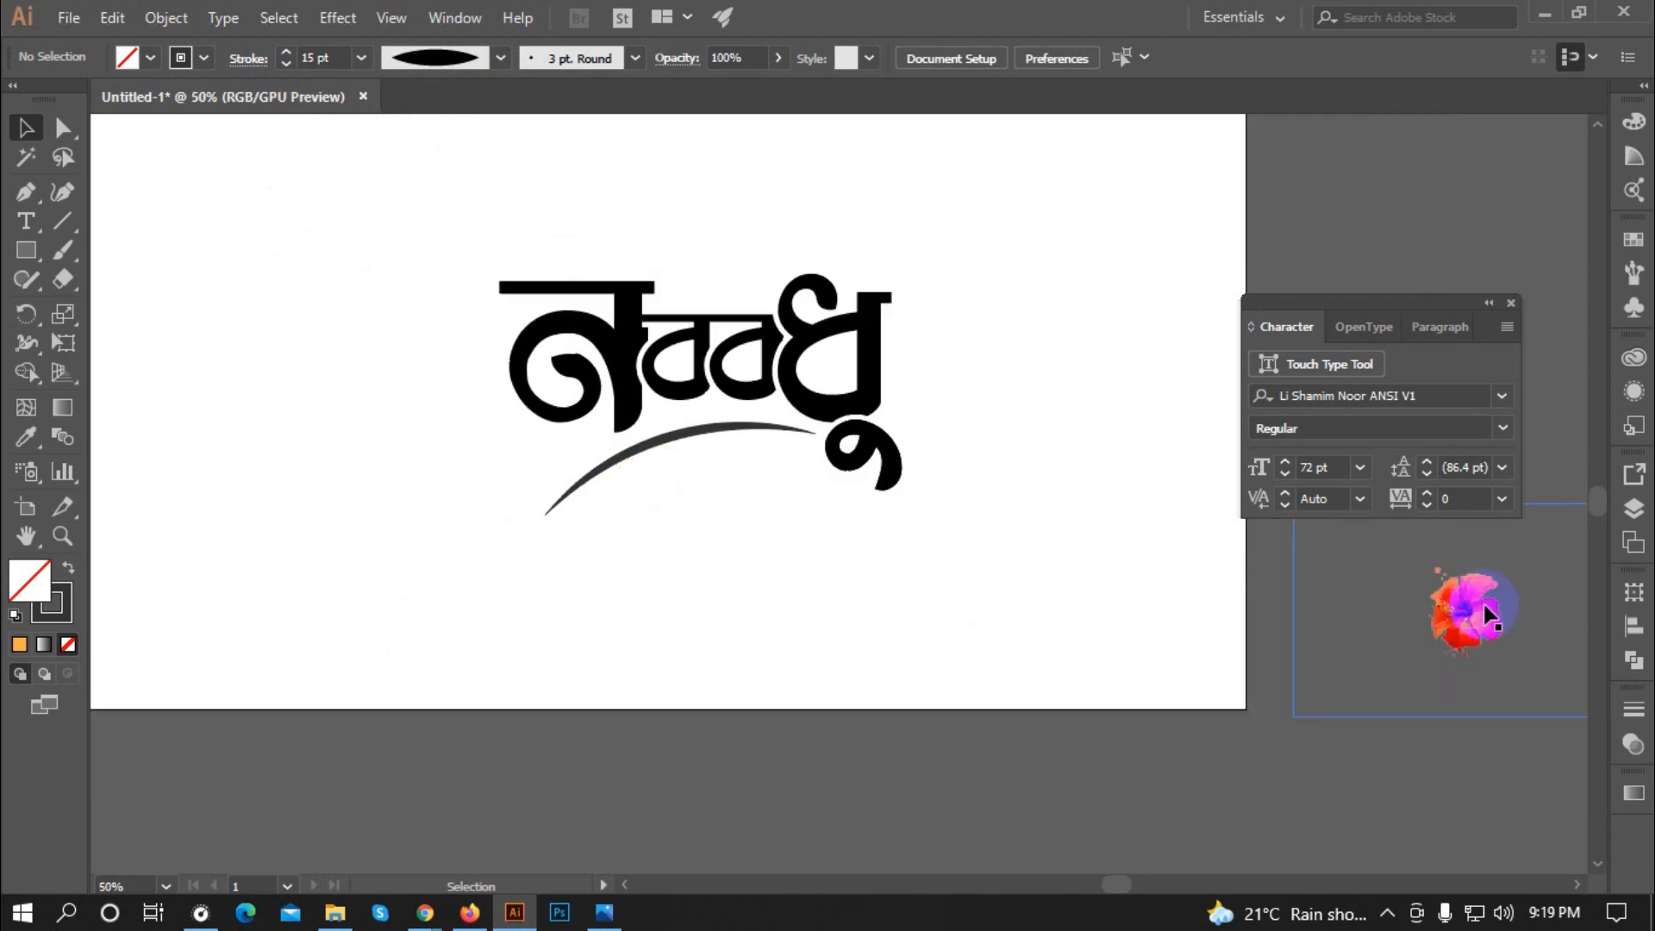
drag(1465, 617, 566, 532)
scroll(566, 532, up, 2)
right_click(545, 515)
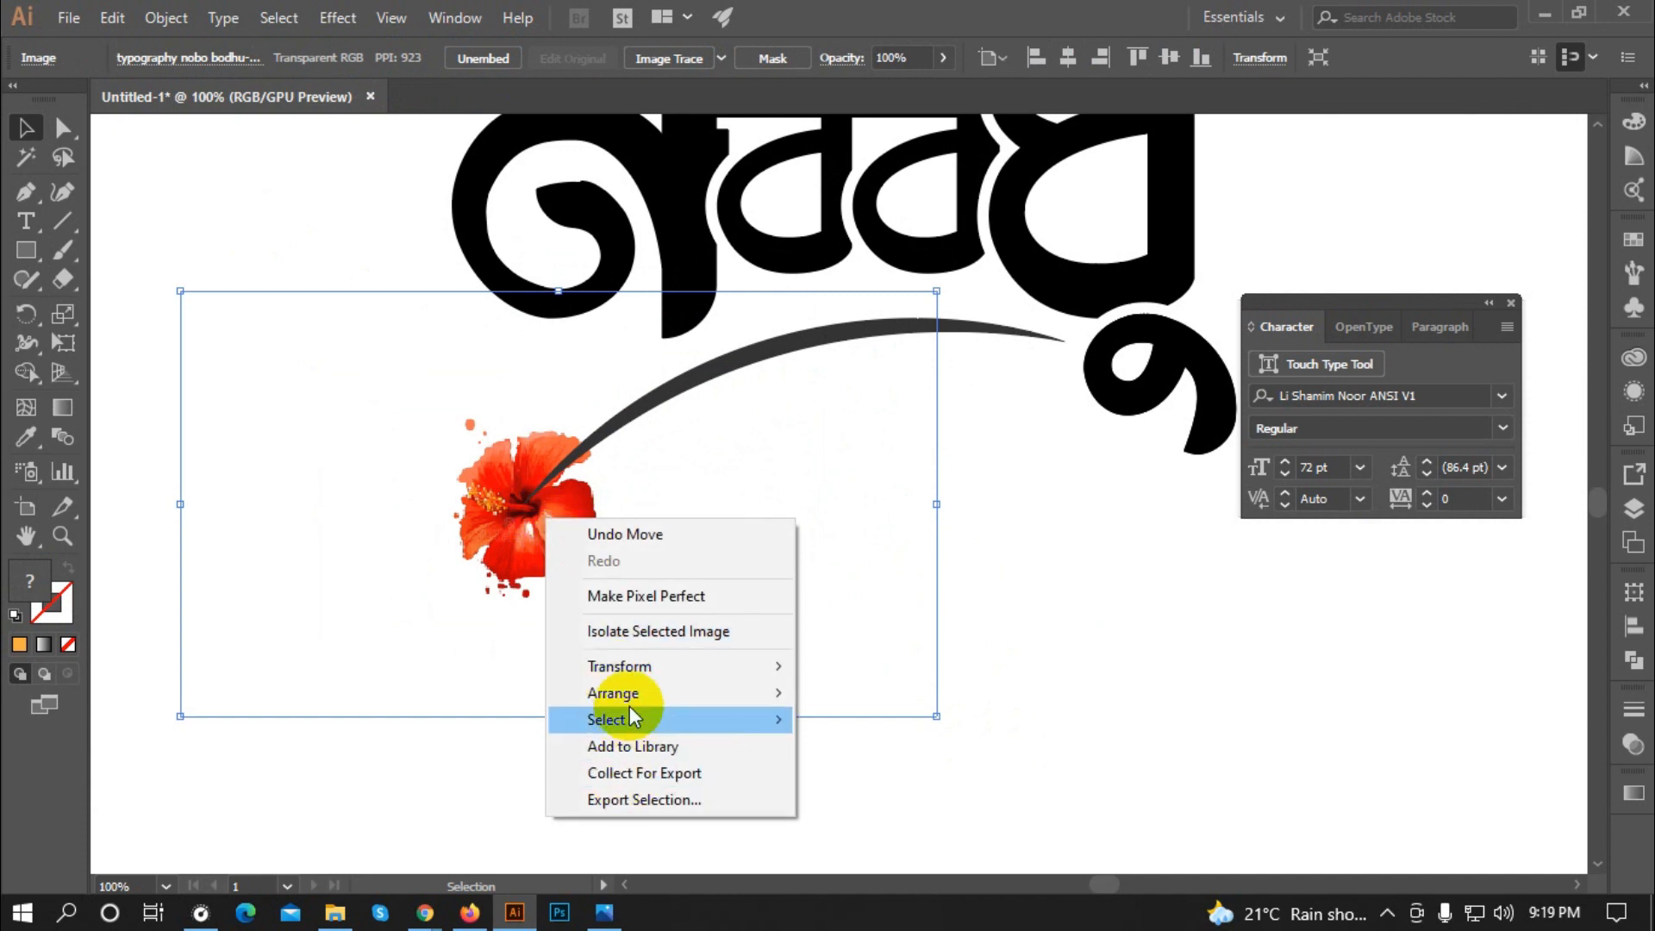
mouse_move(638, 693)
click(901, 693)
Step: Rotate the flower slightly counterclockwise, reposition it over the stem's lower end and deselect it
drag(576, 535, 573, 519)
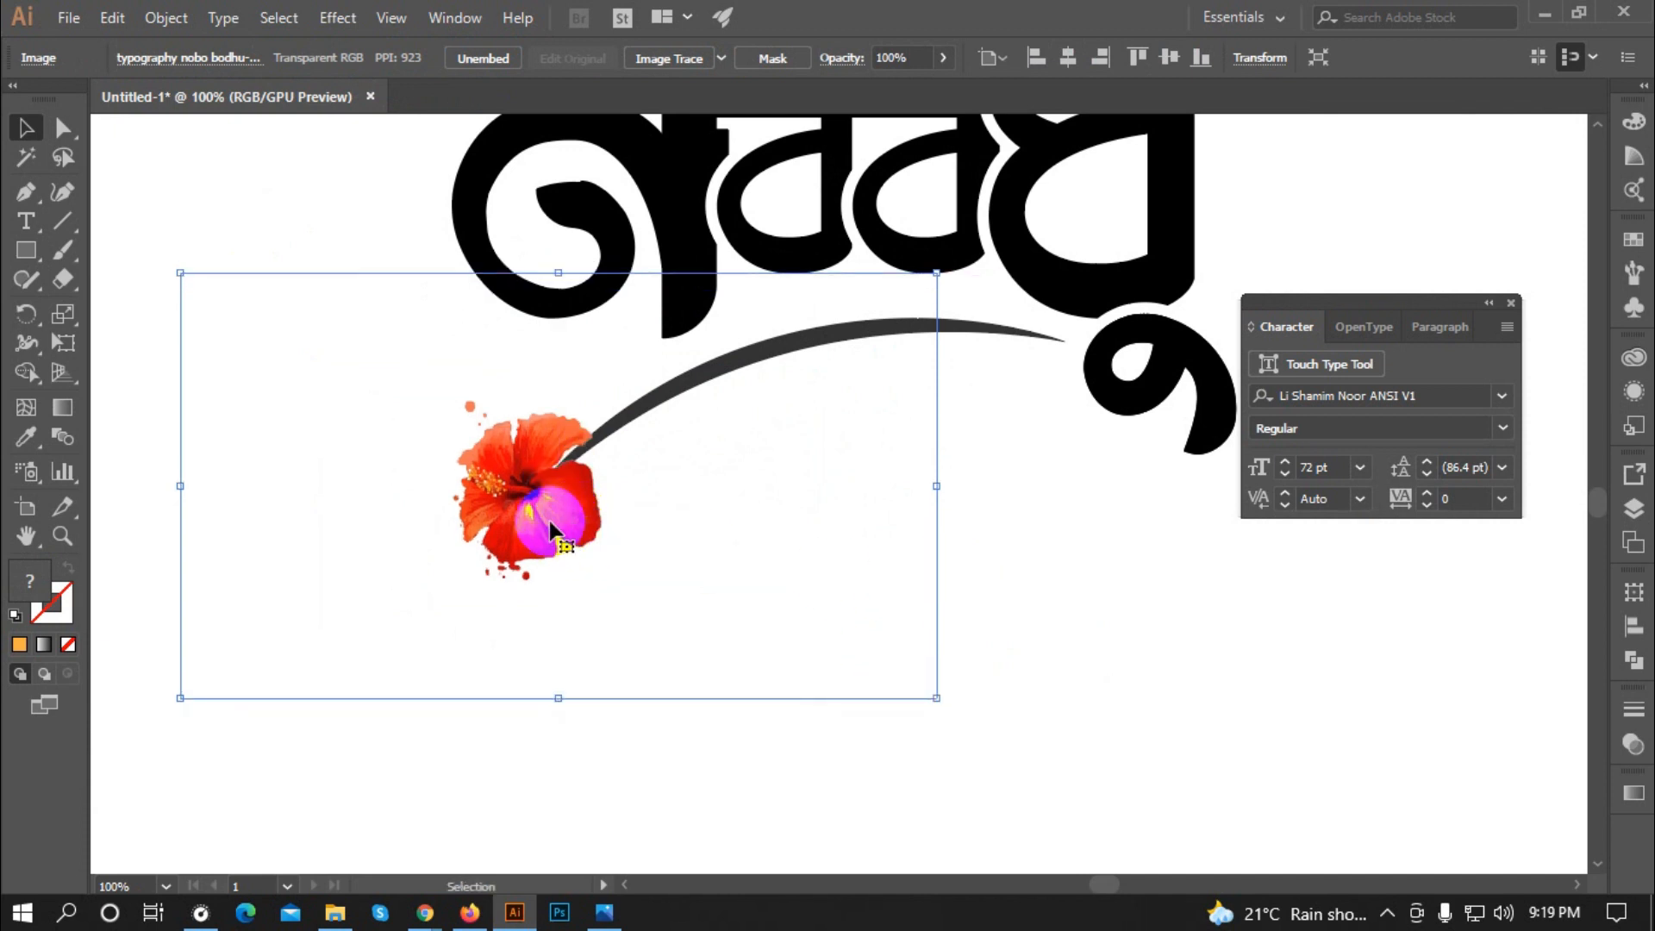
drag(944, 710, 991, 654)
drag(521, 503, 533, 482)
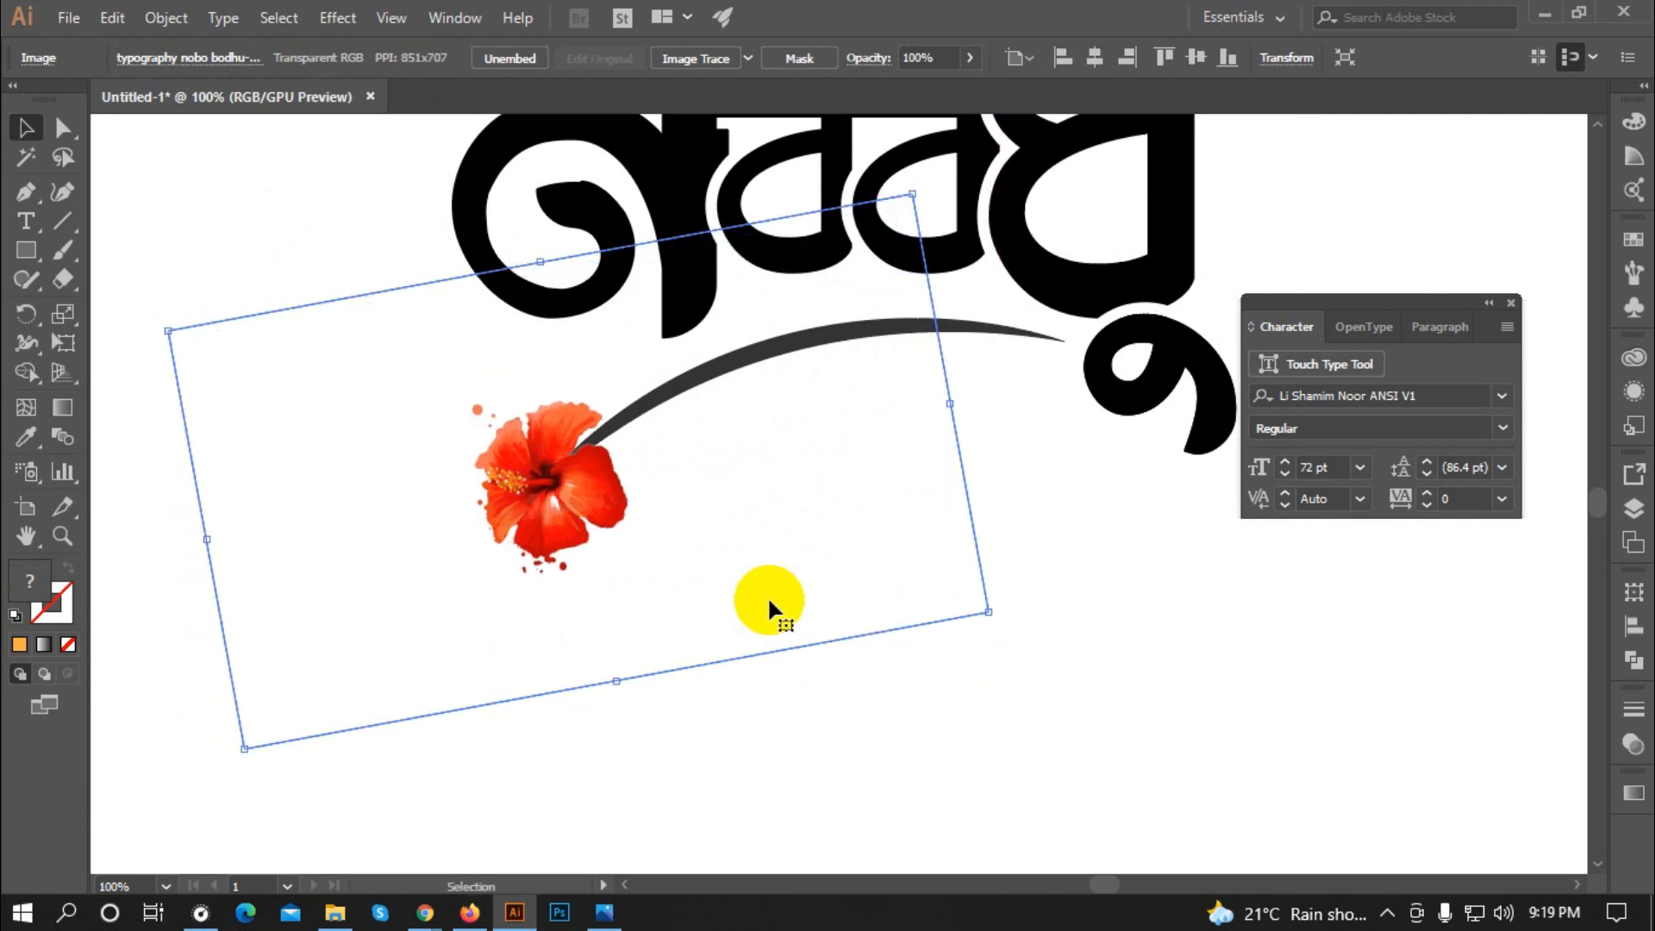
click(756, 700)
Step: Examine the overall composition of the word, curved stem and flower on the artboard
scroll(659, 582, down, 2)
scroll(1074, 459, down, 1)
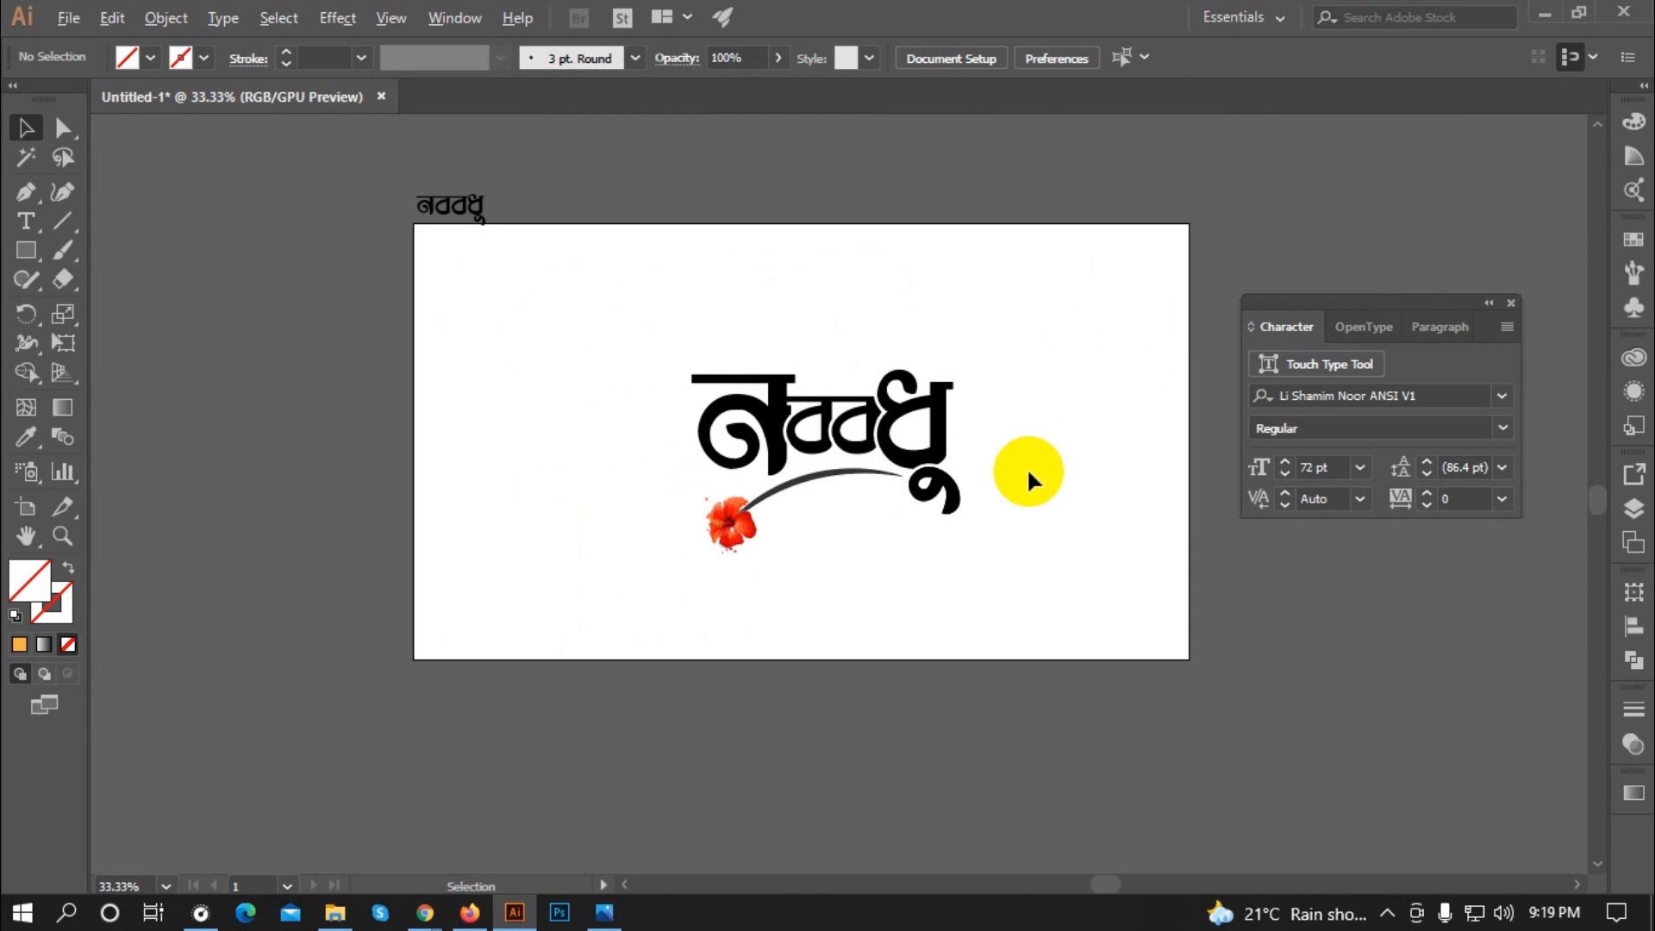
scroll(957, 445, up, 1)
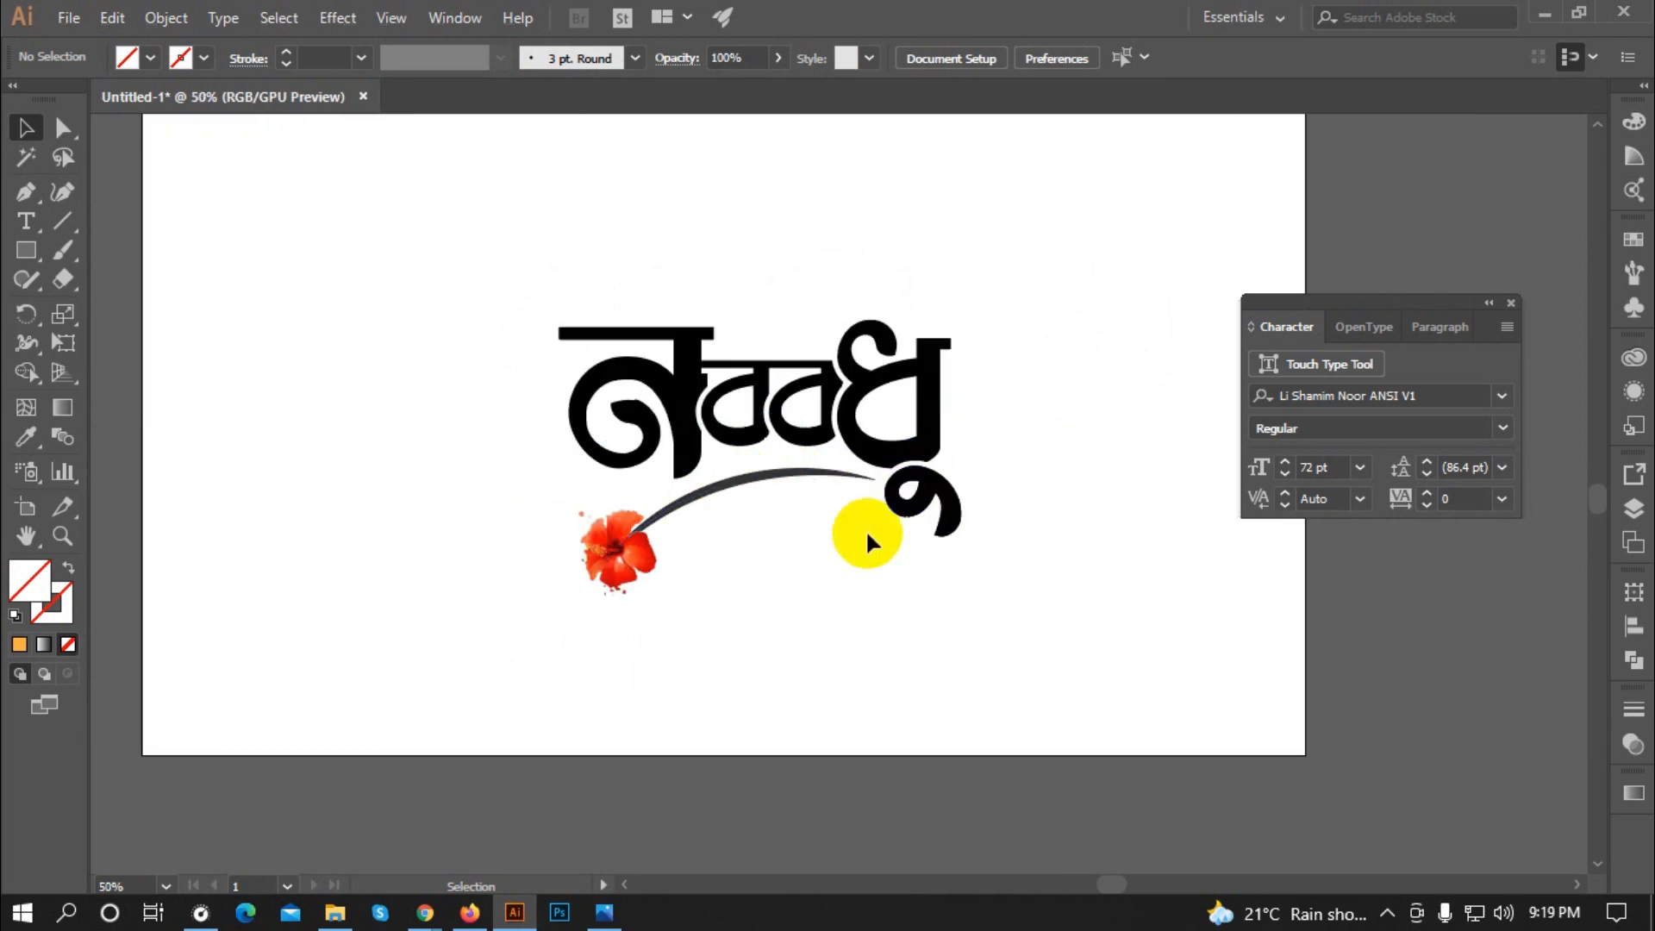
click(775, 474)
scroll(535, 283, down, 1)
drag(516, 275, 949, 487)
scroll(768, 358, up, 2)
scroll(836, 400, down, 1)
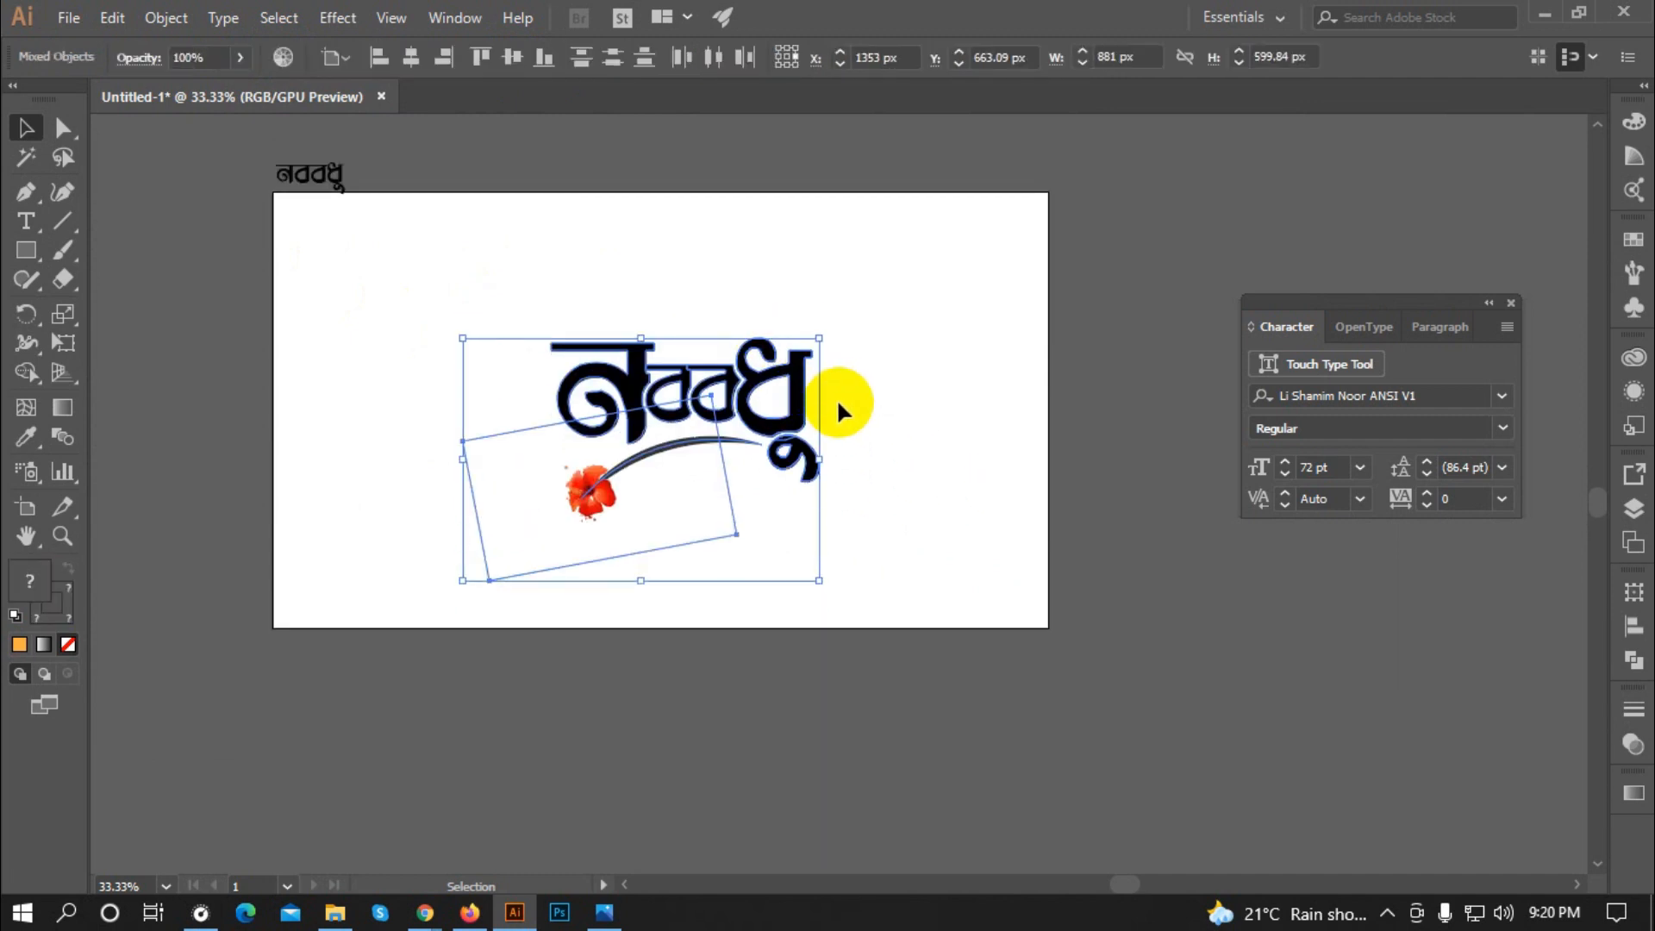
click(898, 364)
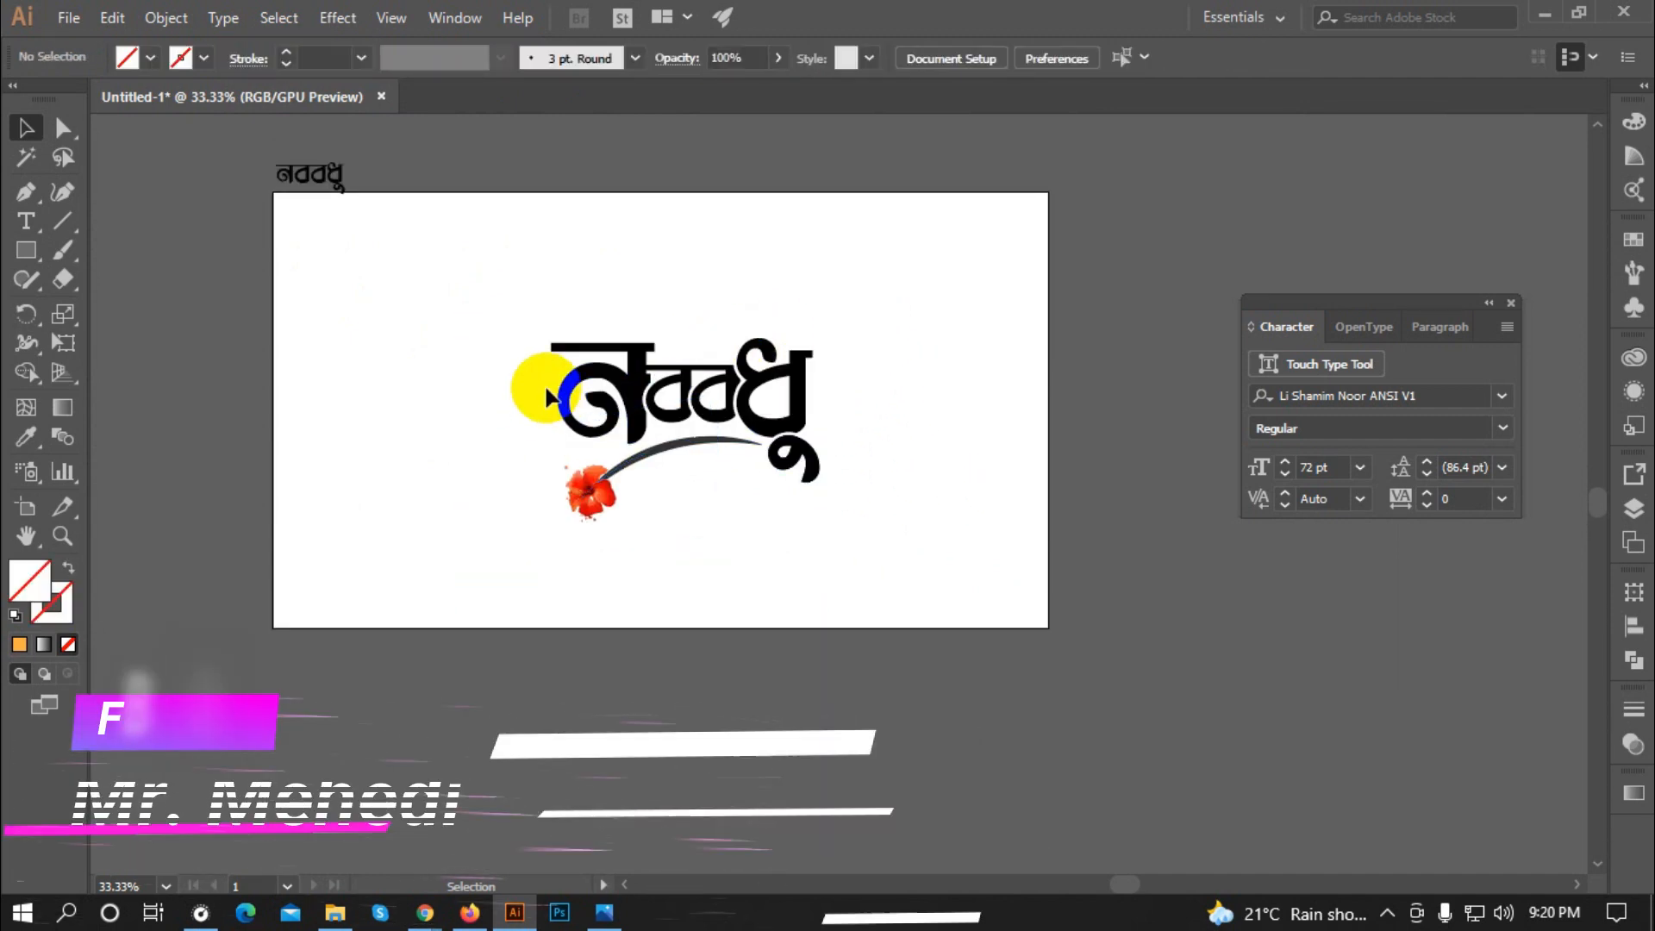
scroll(696, 424, up, 1)
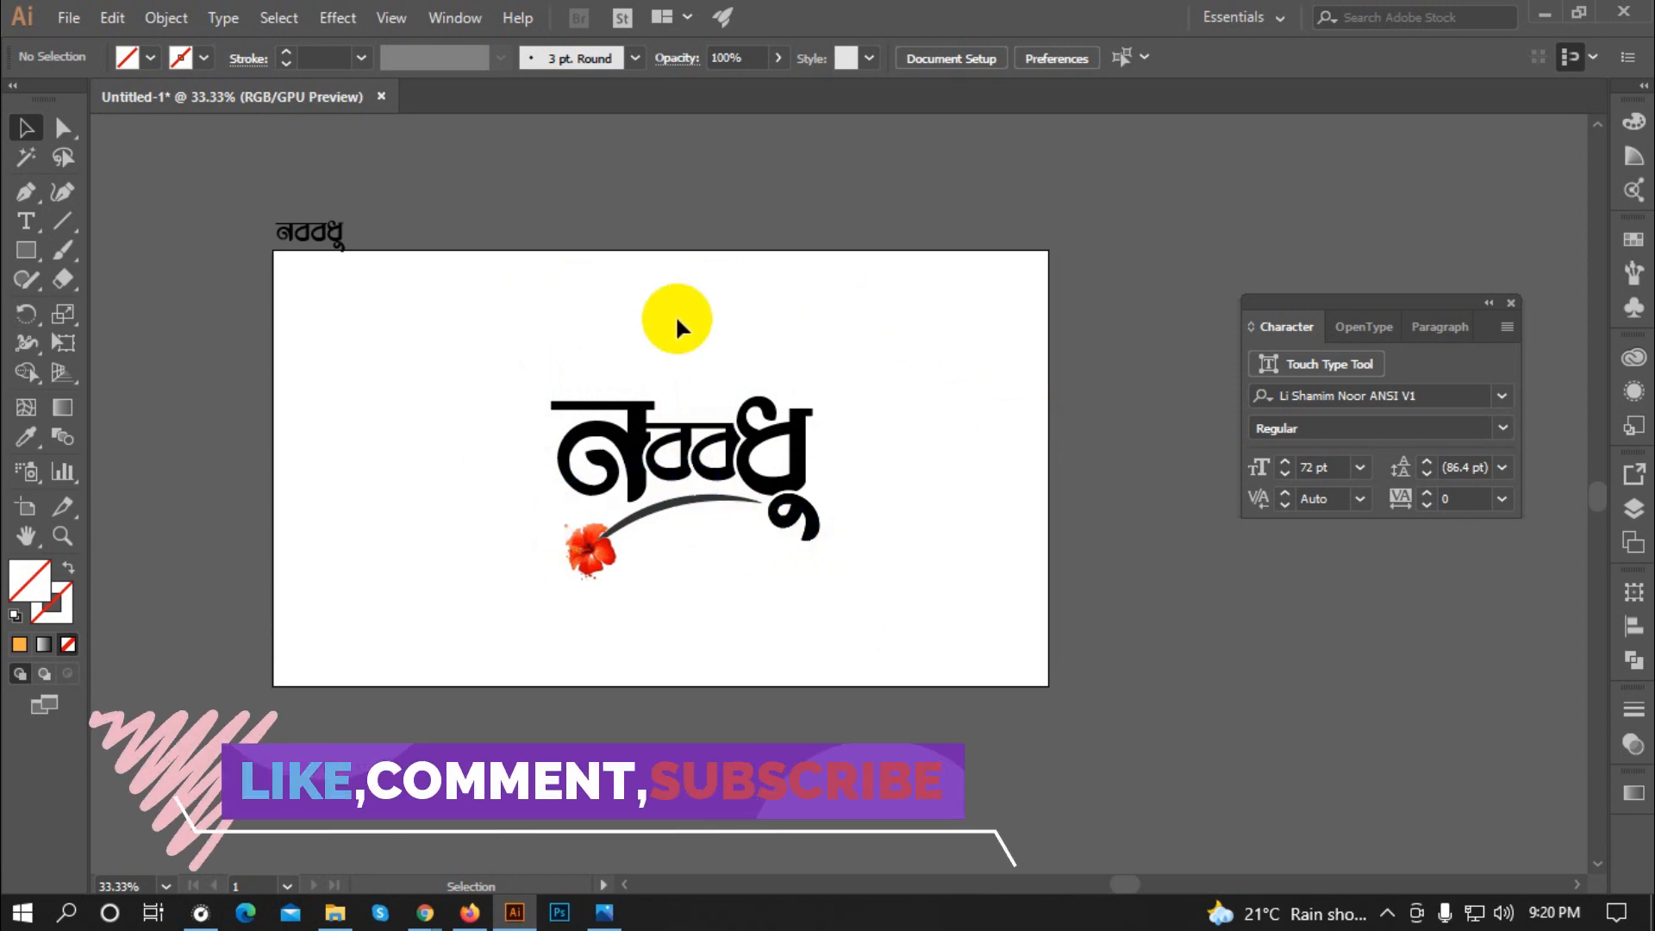
Step: Switch the Bangla keyboard layout to Bijoy Classic and choose the KhooaiMJ Regular font for new text
click(26, 223)
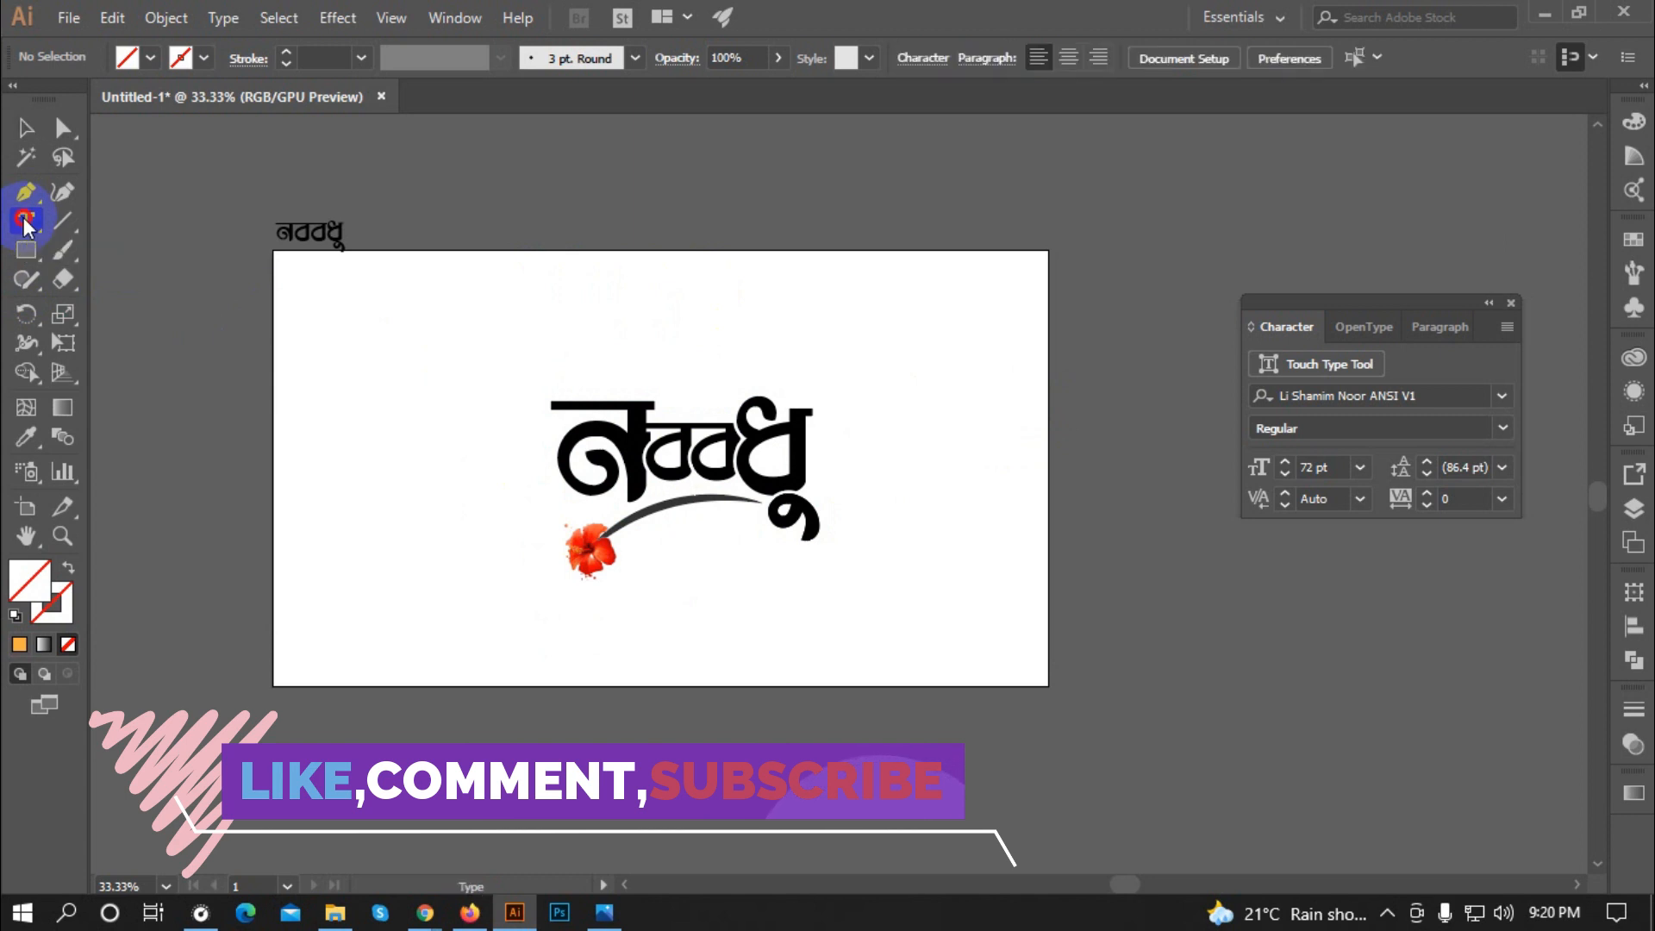
click(1386, 914)
click(1409, 784)
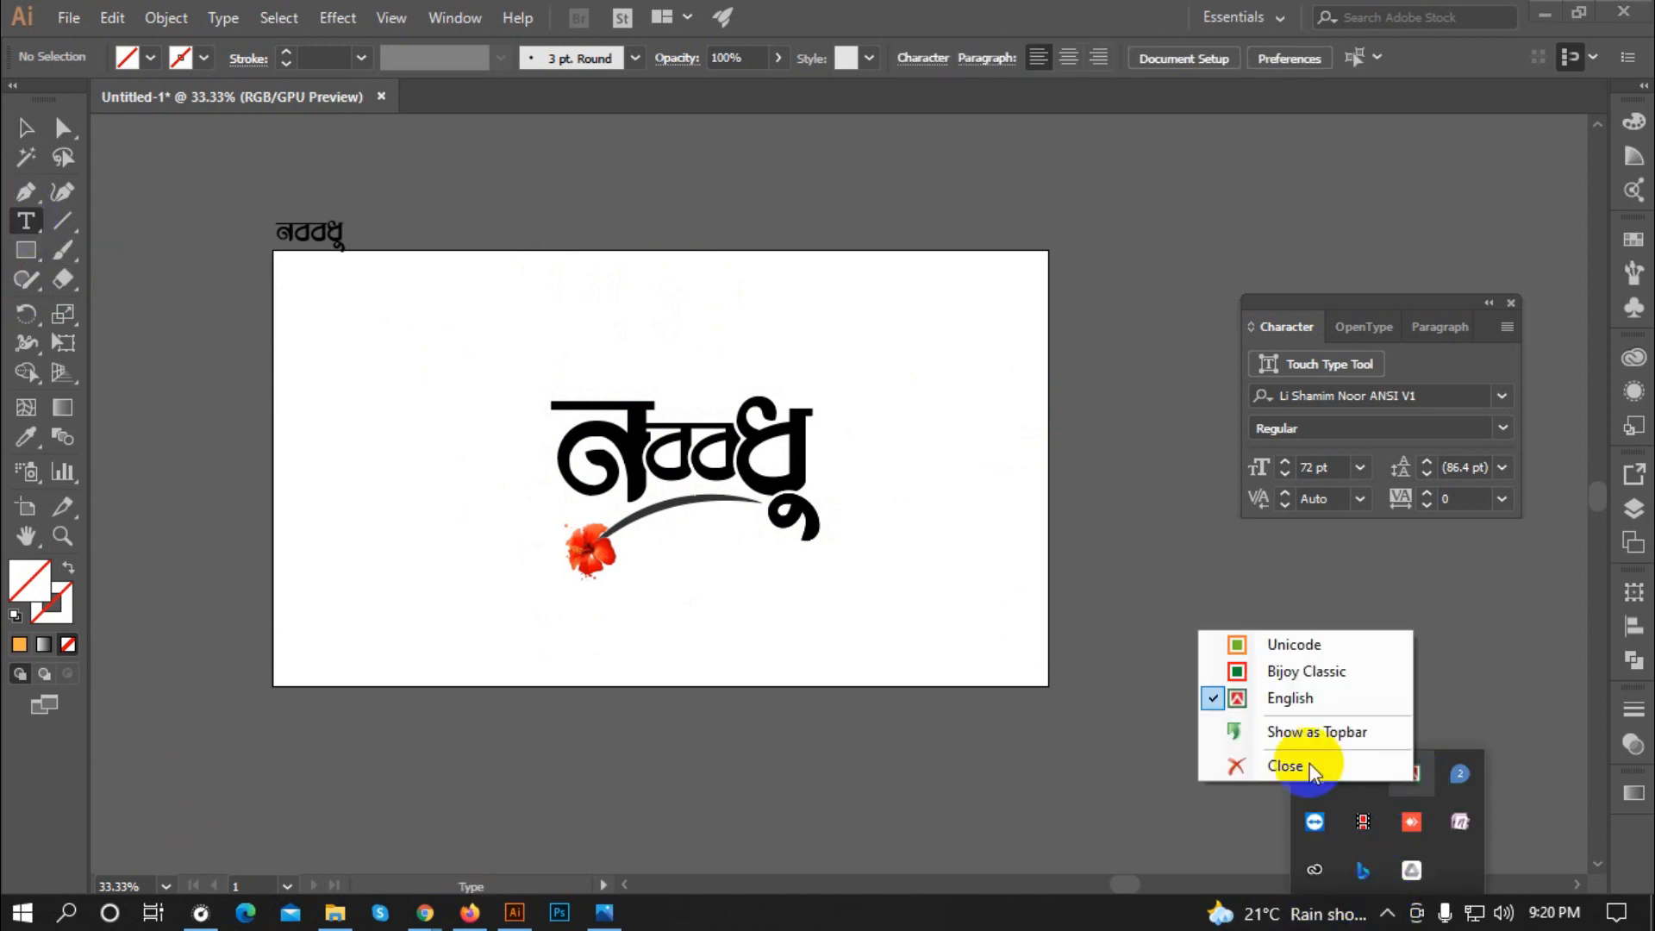
click(1286, 676)
scroll(1009, 580, up, 5)
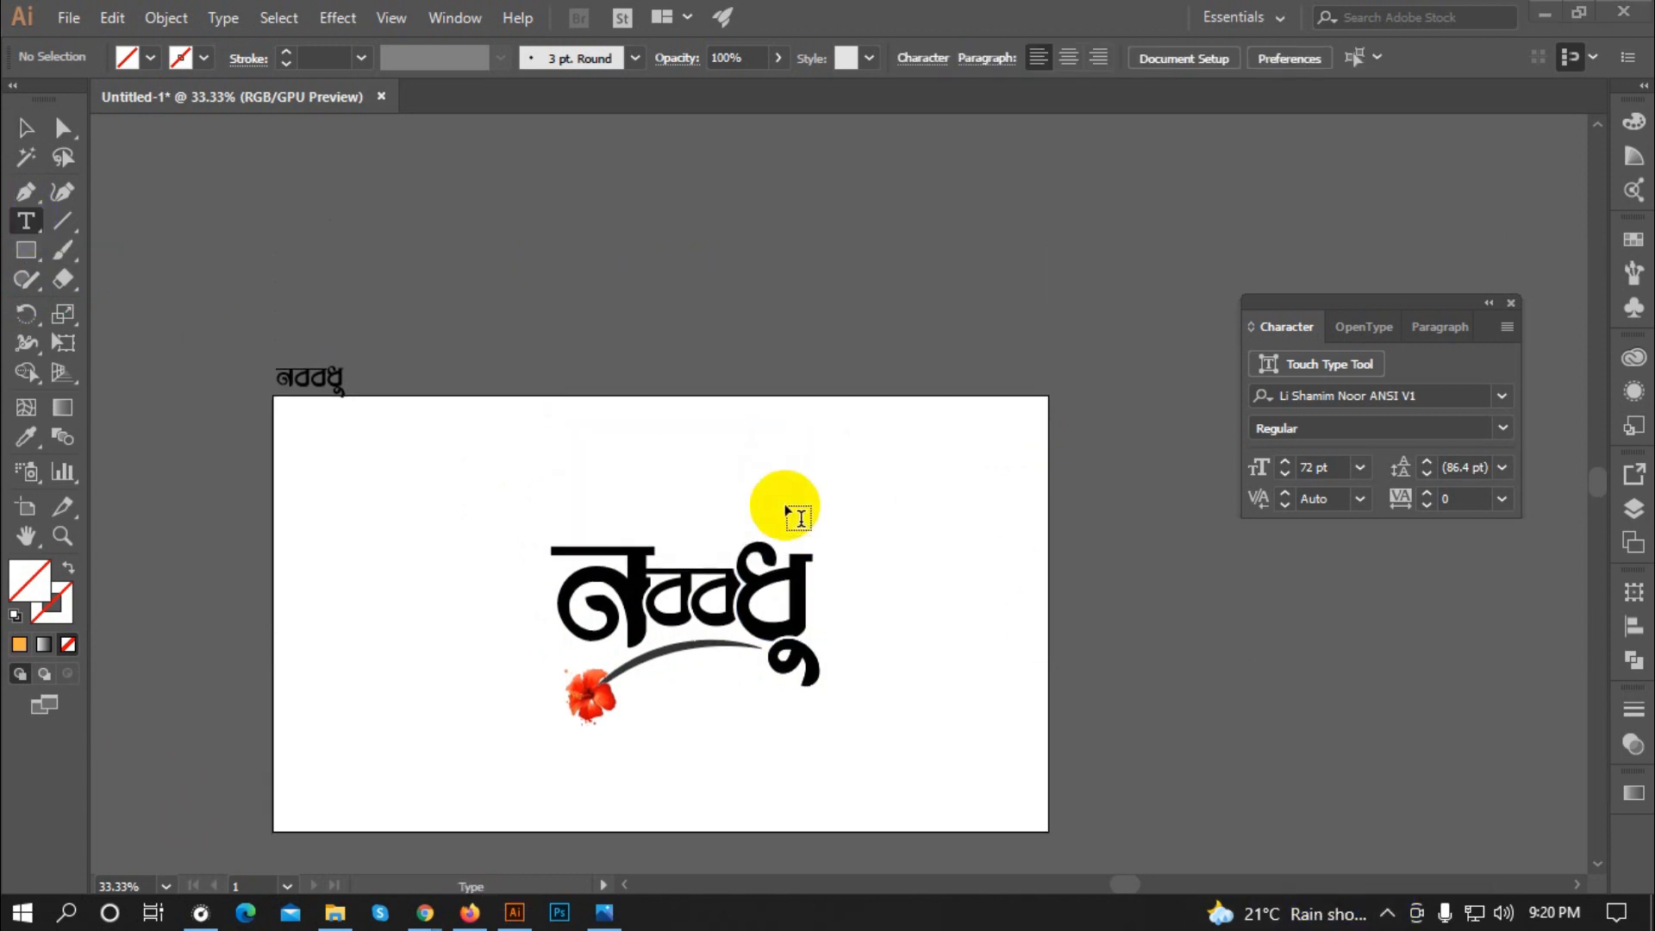
click(1502, 395)
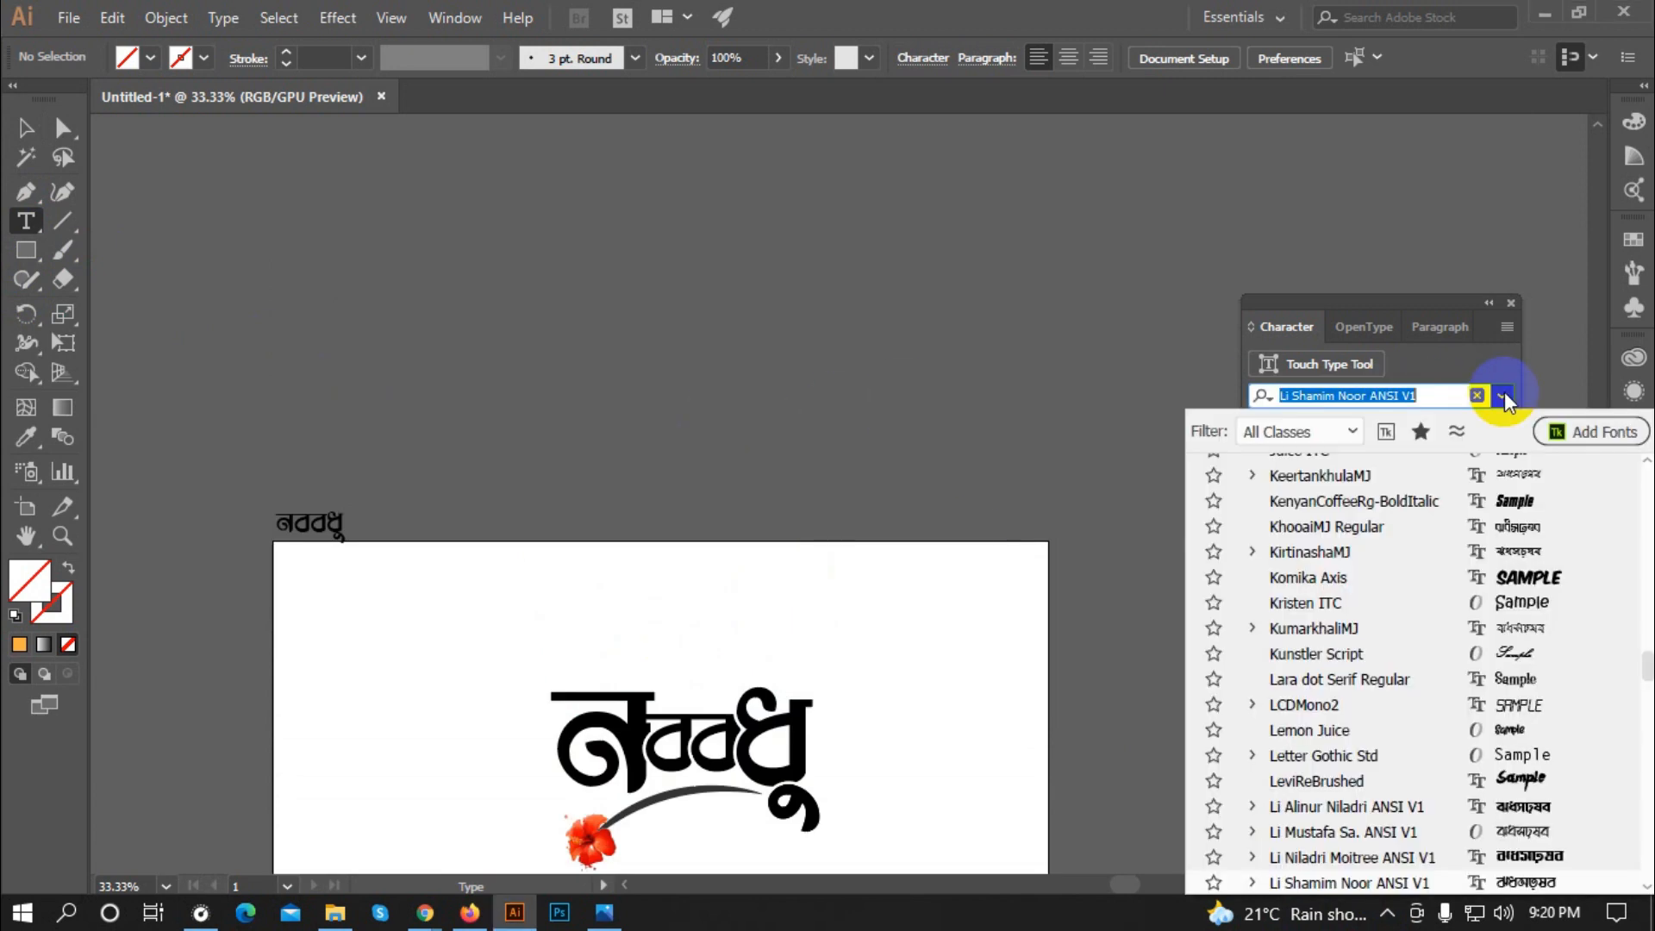
click(1514, 527)
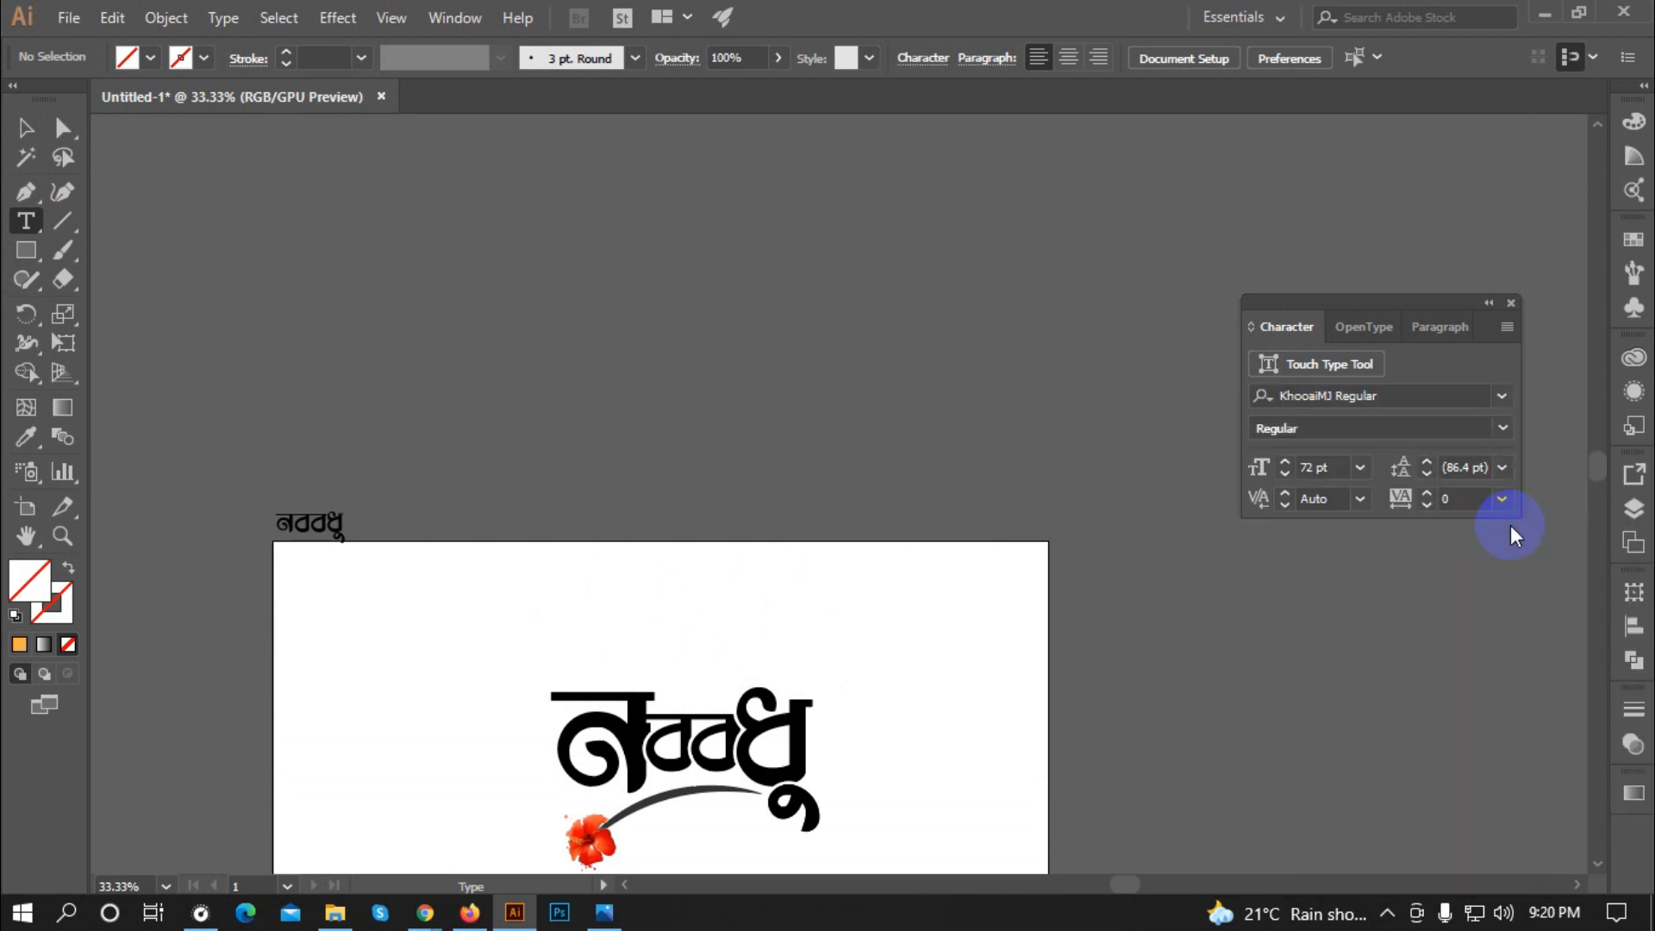
Step: Add the text line প্রিয়তমা তুমি আমার in the empty space above the artboard
click(658, 359)
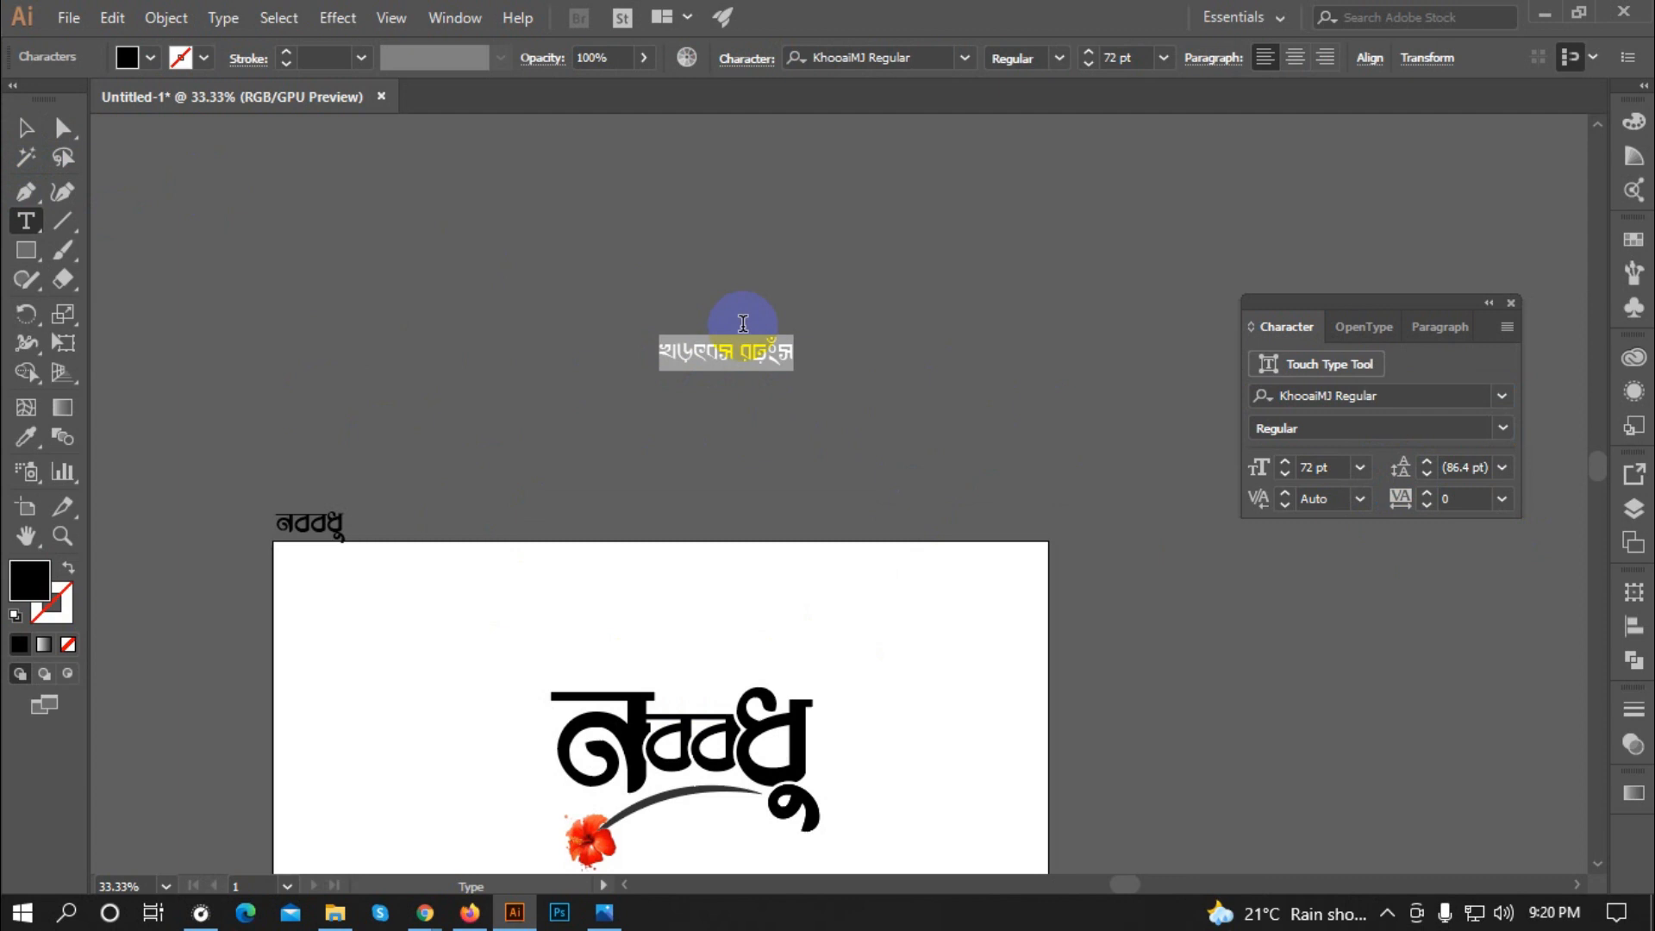
key(ctrl+v)
key(Escape)
scroll(767, 353, down, 1)
drag(840, 344, 923, 360)
key(ctrl+z)
Step: Set the new phrase's font size to 65 pt and move it just above the top bar of ন
click(1285, 473)
click(1285, 481)
click(1285, 481)
click(1285, 481)
click(1285, 481)
scroll(746, 284, down, 2)
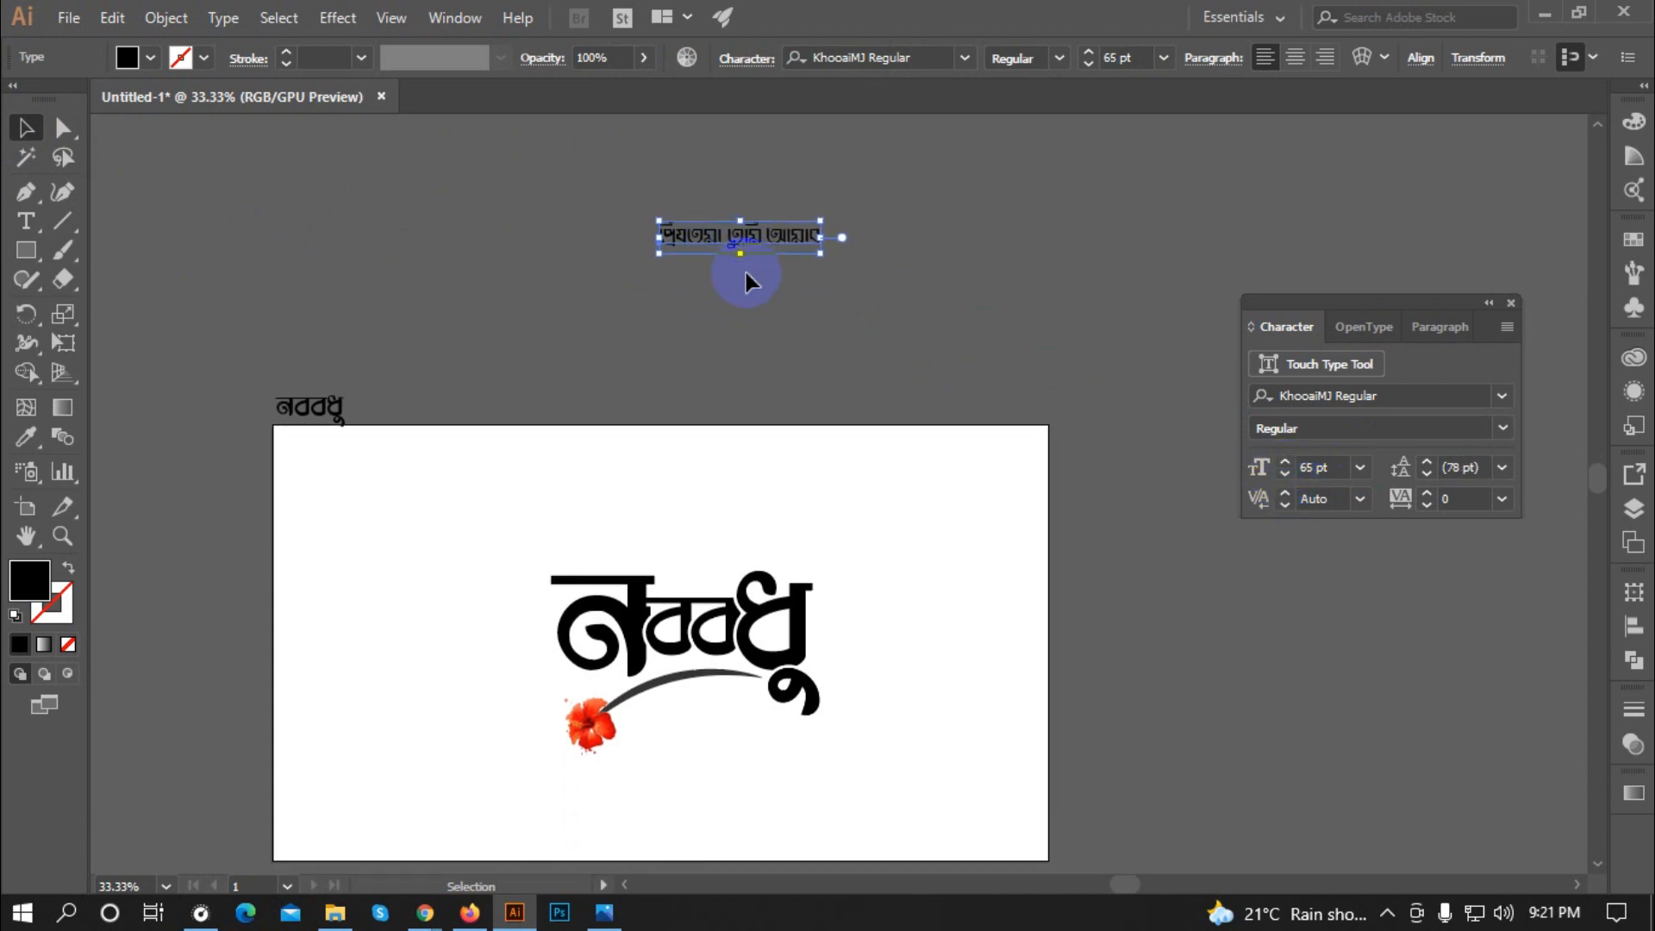
click(769, 282)
drag(752, 236, 646, 566)
Step: Reduce the phrase's font size to 42 pt
scroll(614, 610, up, 1)
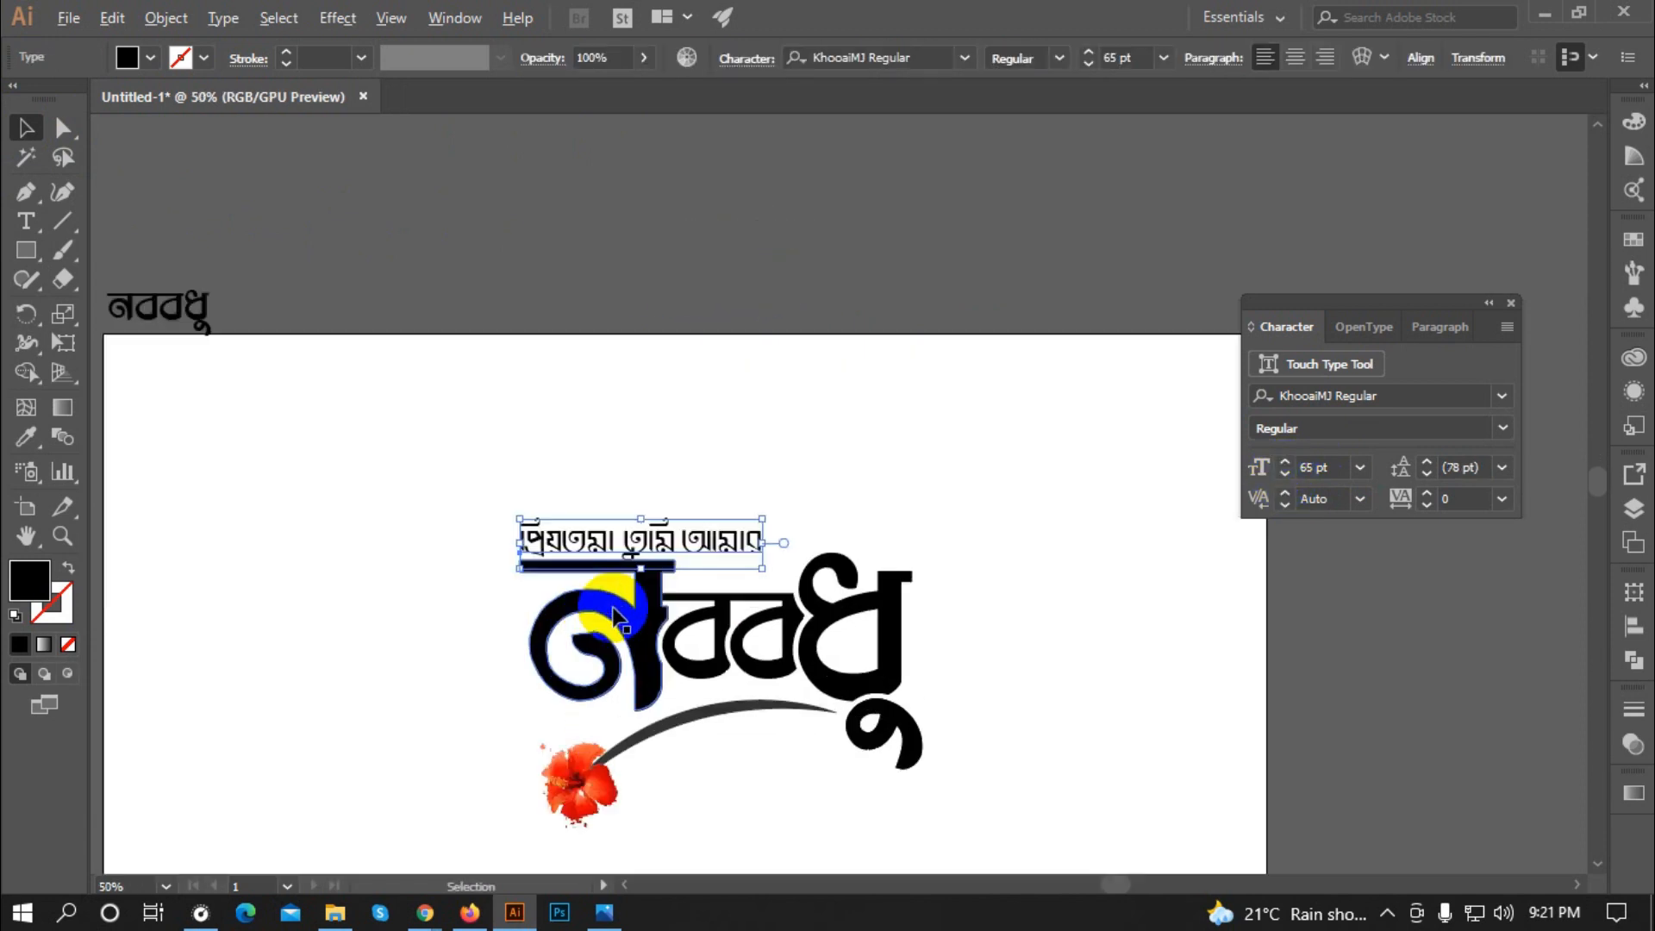
click(1284, 475)
click(1285, 474)
click(1285, 474)
click(1285, 474)
click(1285, 474)
click(1285, 474)
click(1285, 474)
click(1284, 475)
click(1284, 474)
click(1285, 474)
click(1284, 474)
click(1285, 474)
click(1285, 474)
click(1285, 474)
click(1285, 474)
click(1285, 474)
click(1285, 474)
click(1285, 474)
click(1284, 474)
click(1290, 474)
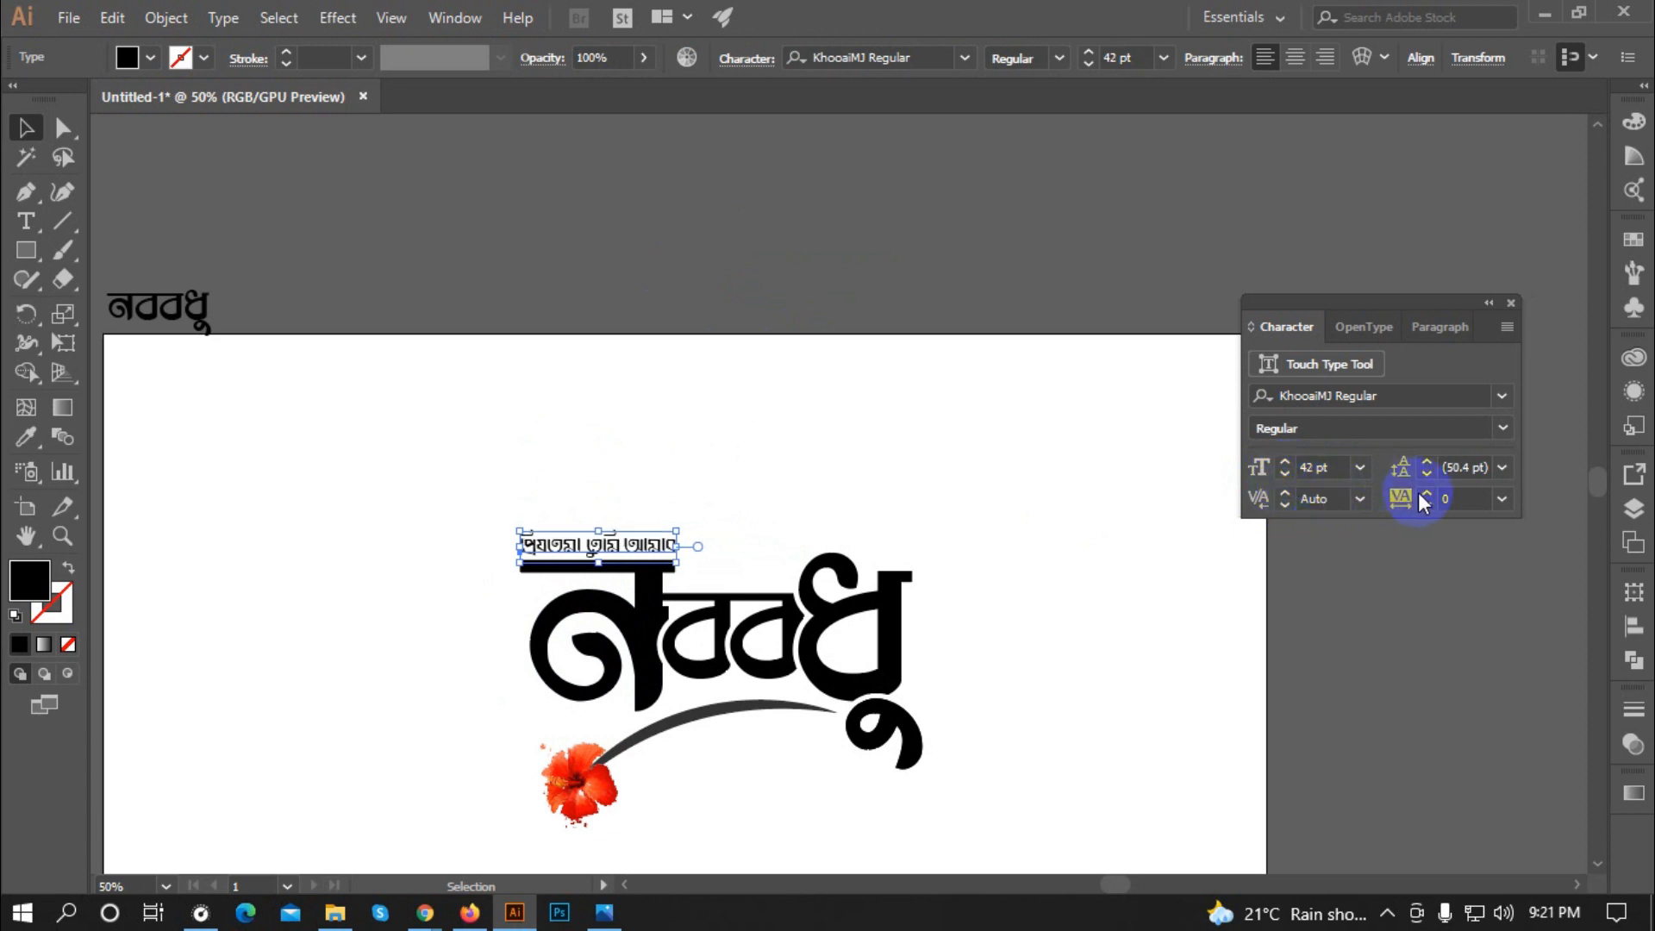
Step: Set the phrase's tracking to 300 and deselect it
click(1464, 500)
text(250)
key(Return)
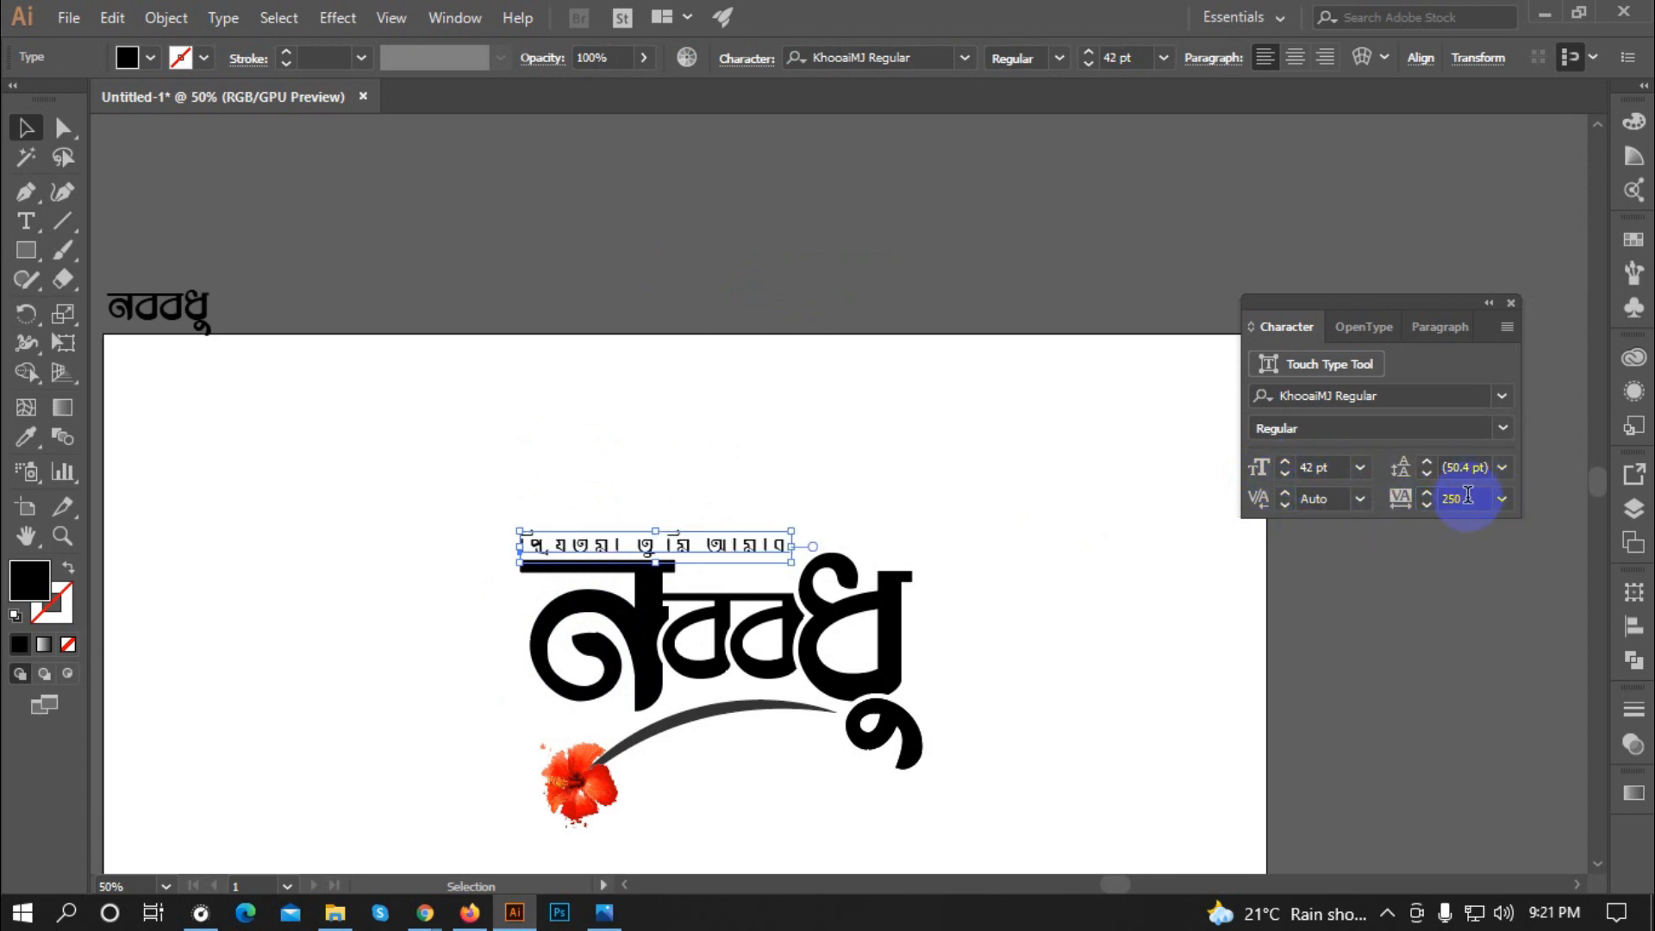
text(300)
key(Return)
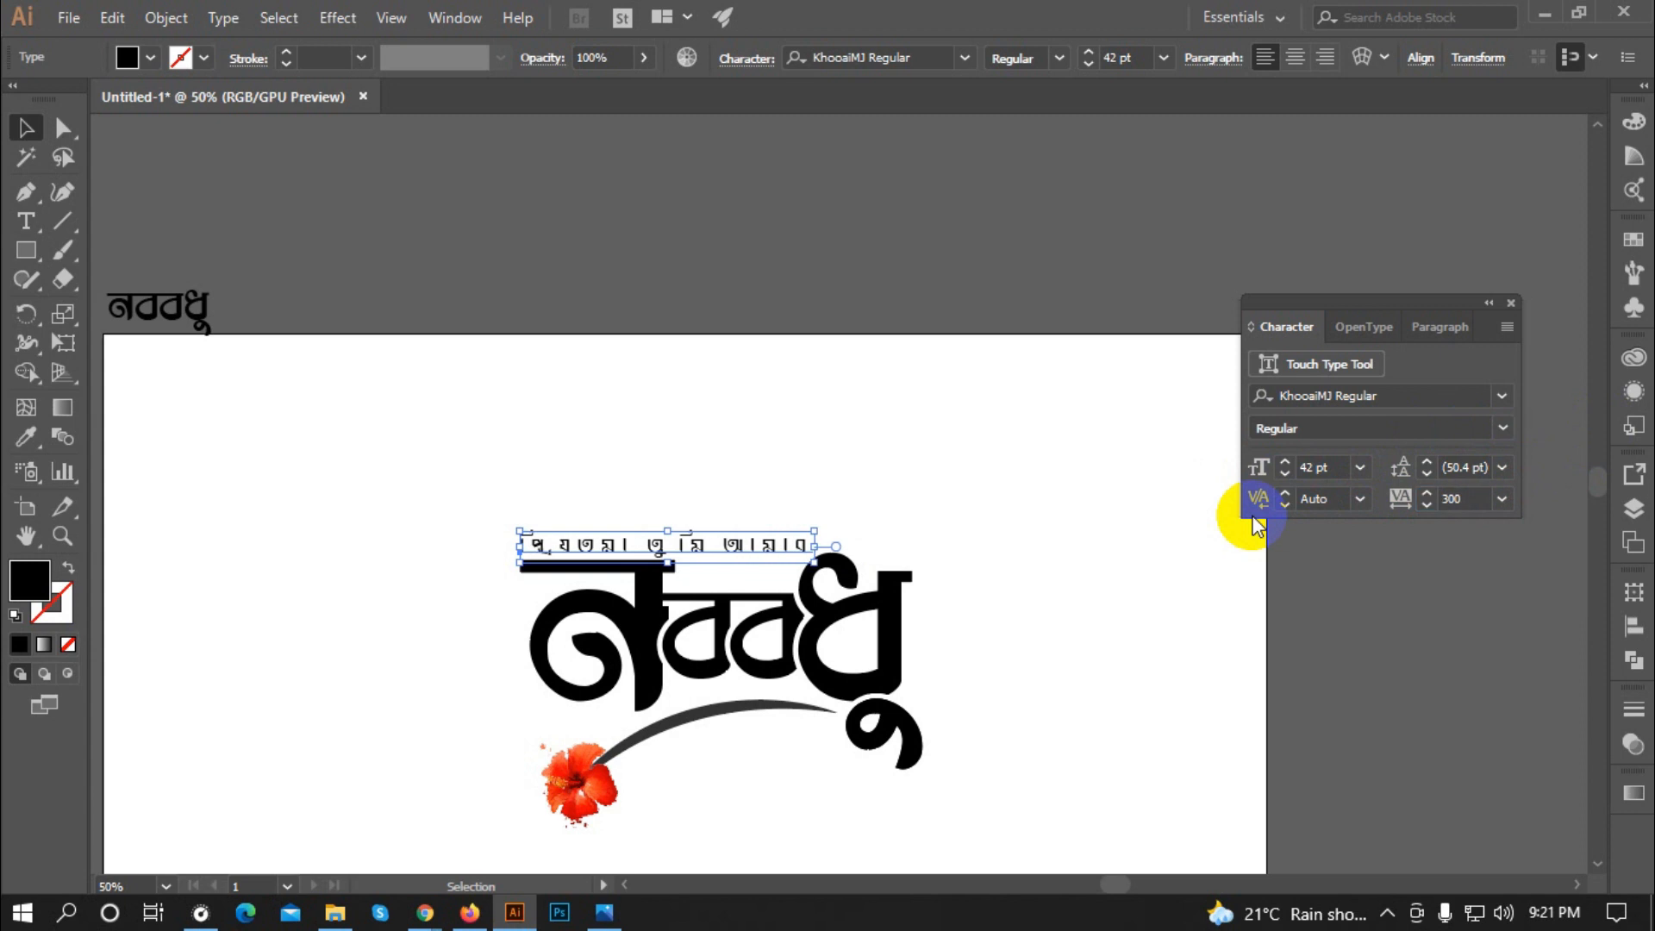
click(457, 579)
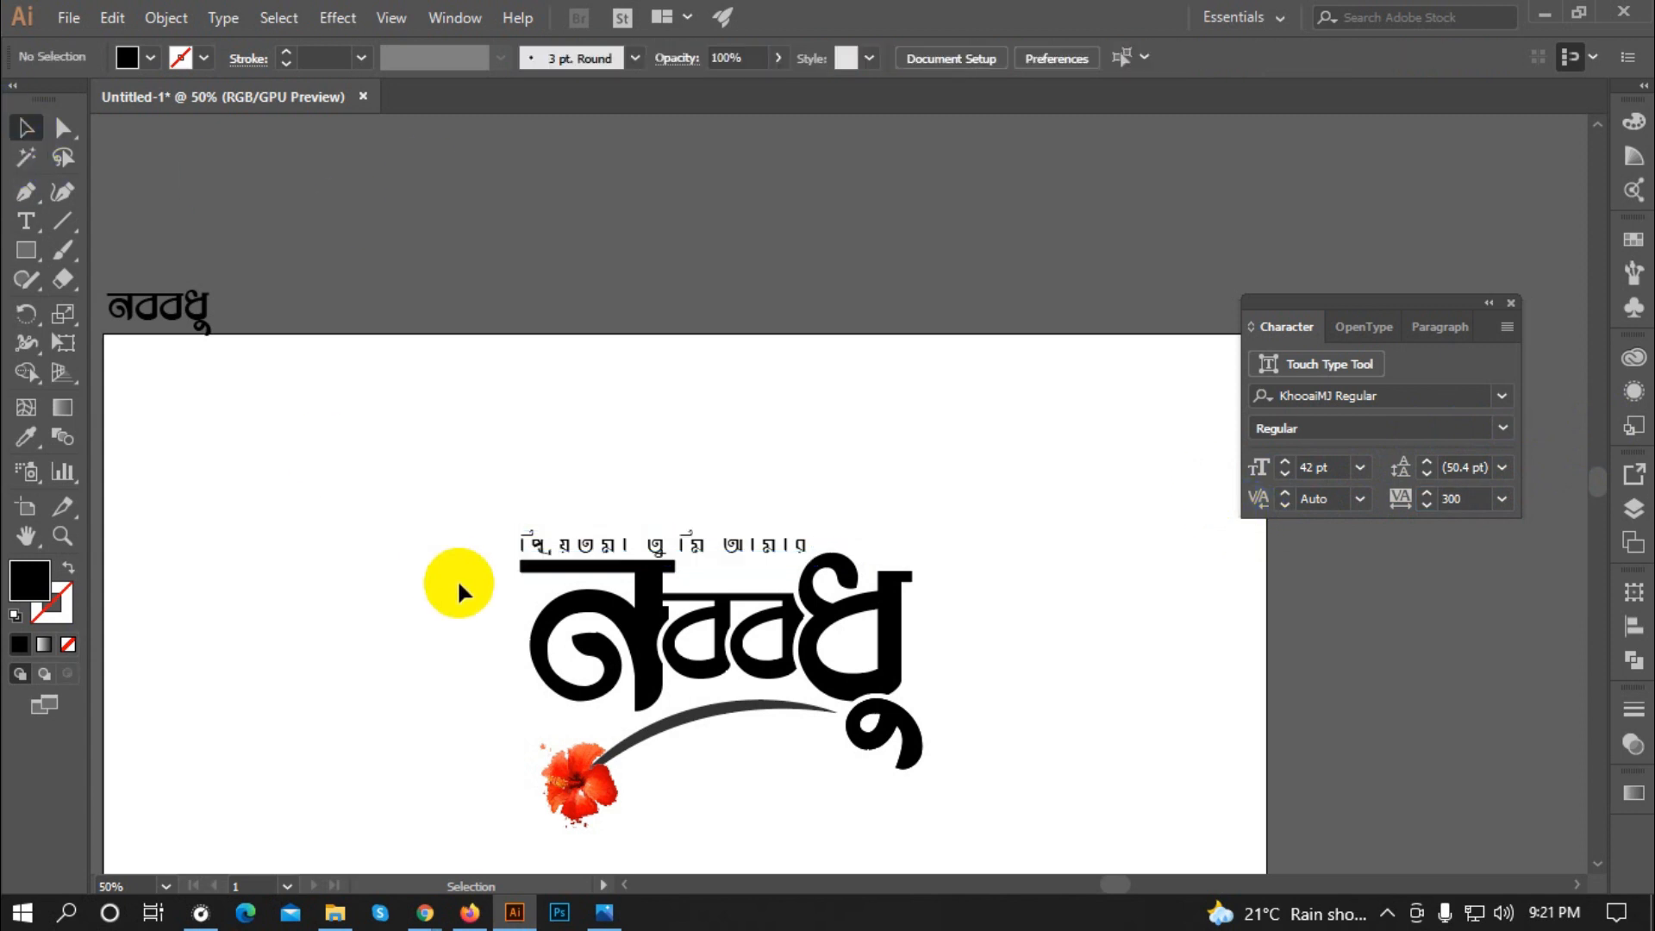
Step: Nudge the phrase slightly downward, closer to the top bar of ন
scroll(573, 608, up, 1)
scroll(685, 545, up, 1)
click(627, 527)
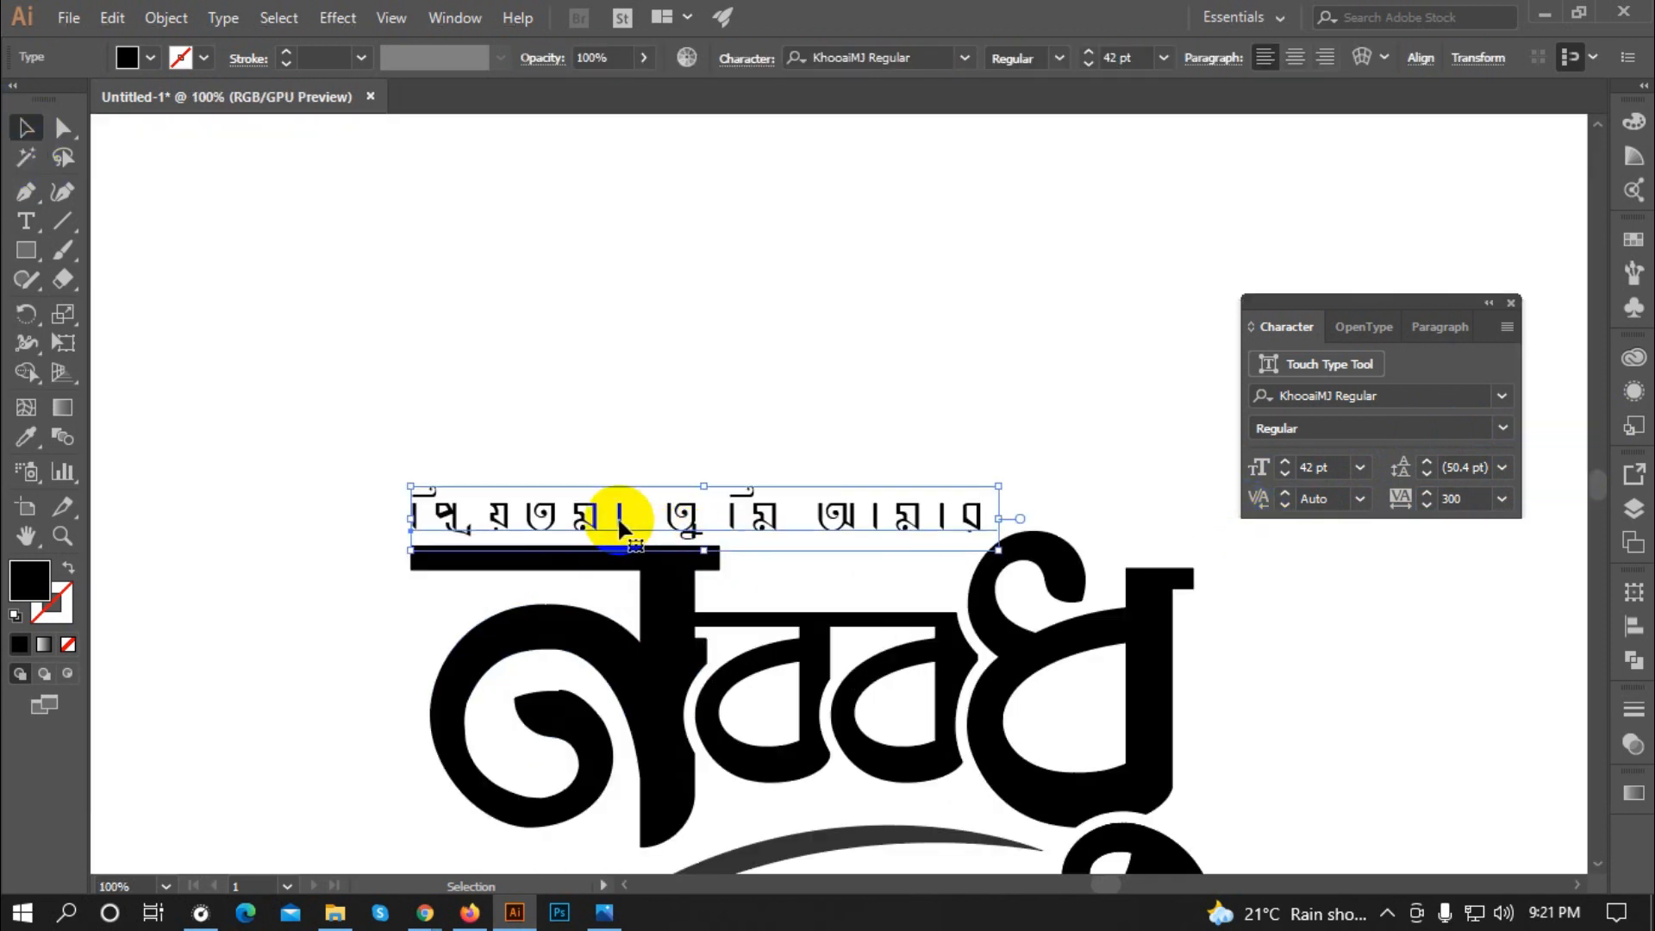
key(Down)
key(Down)
key(Down)
key(Down)
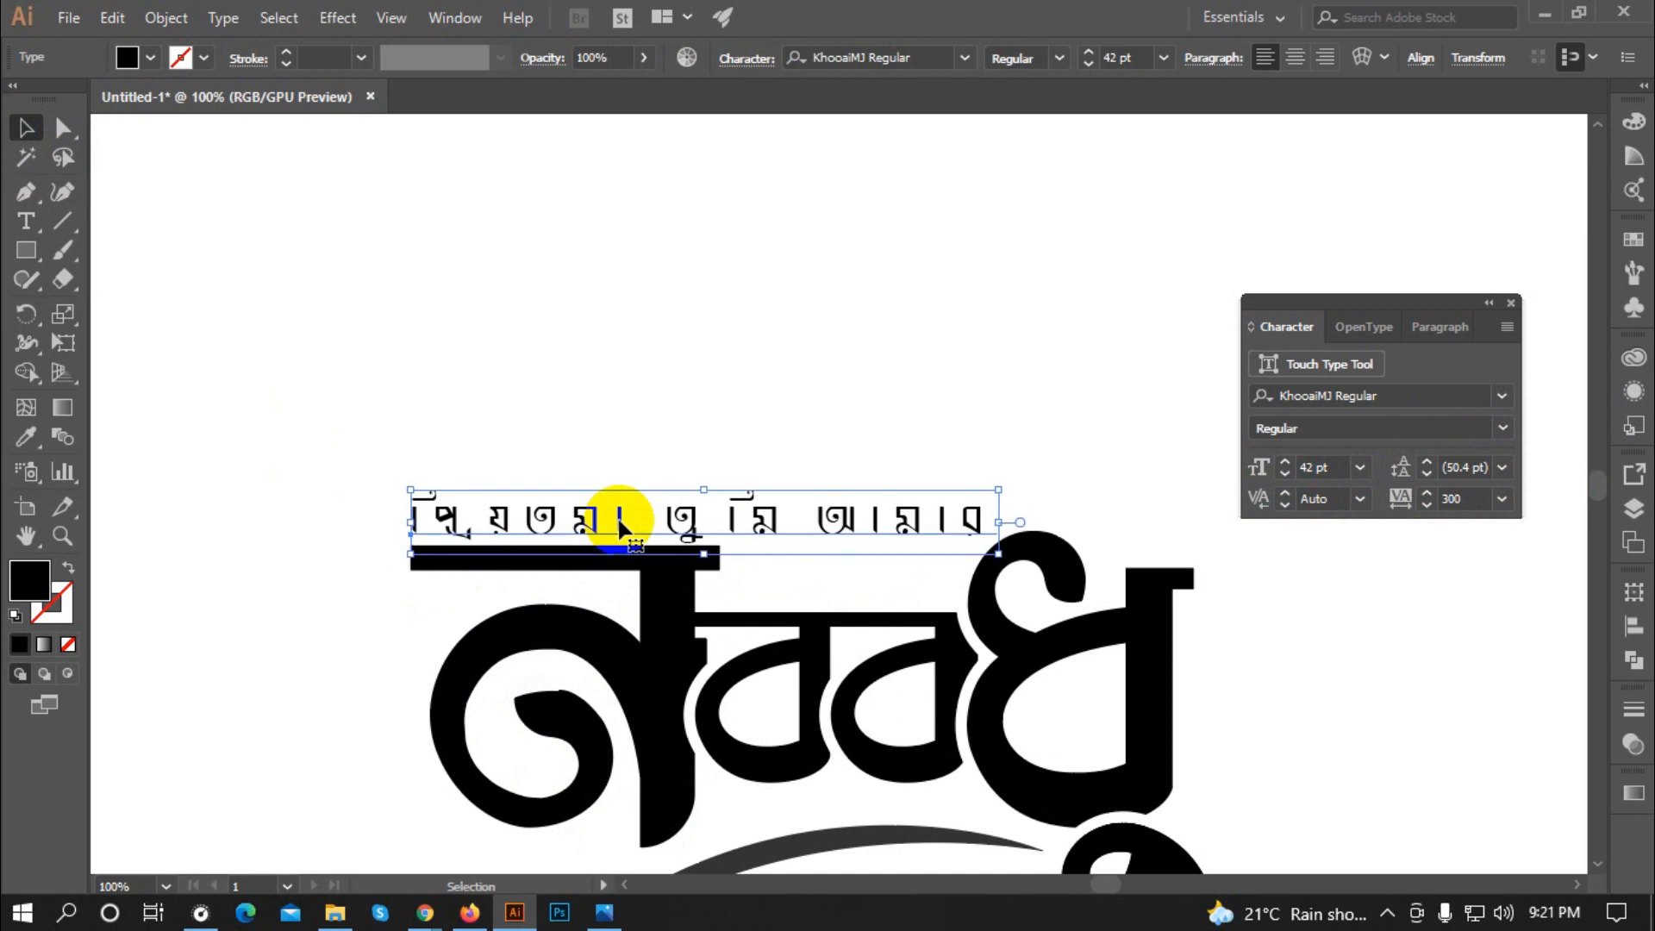
key(Up)
key(Up)
key(Up)
key(Down)
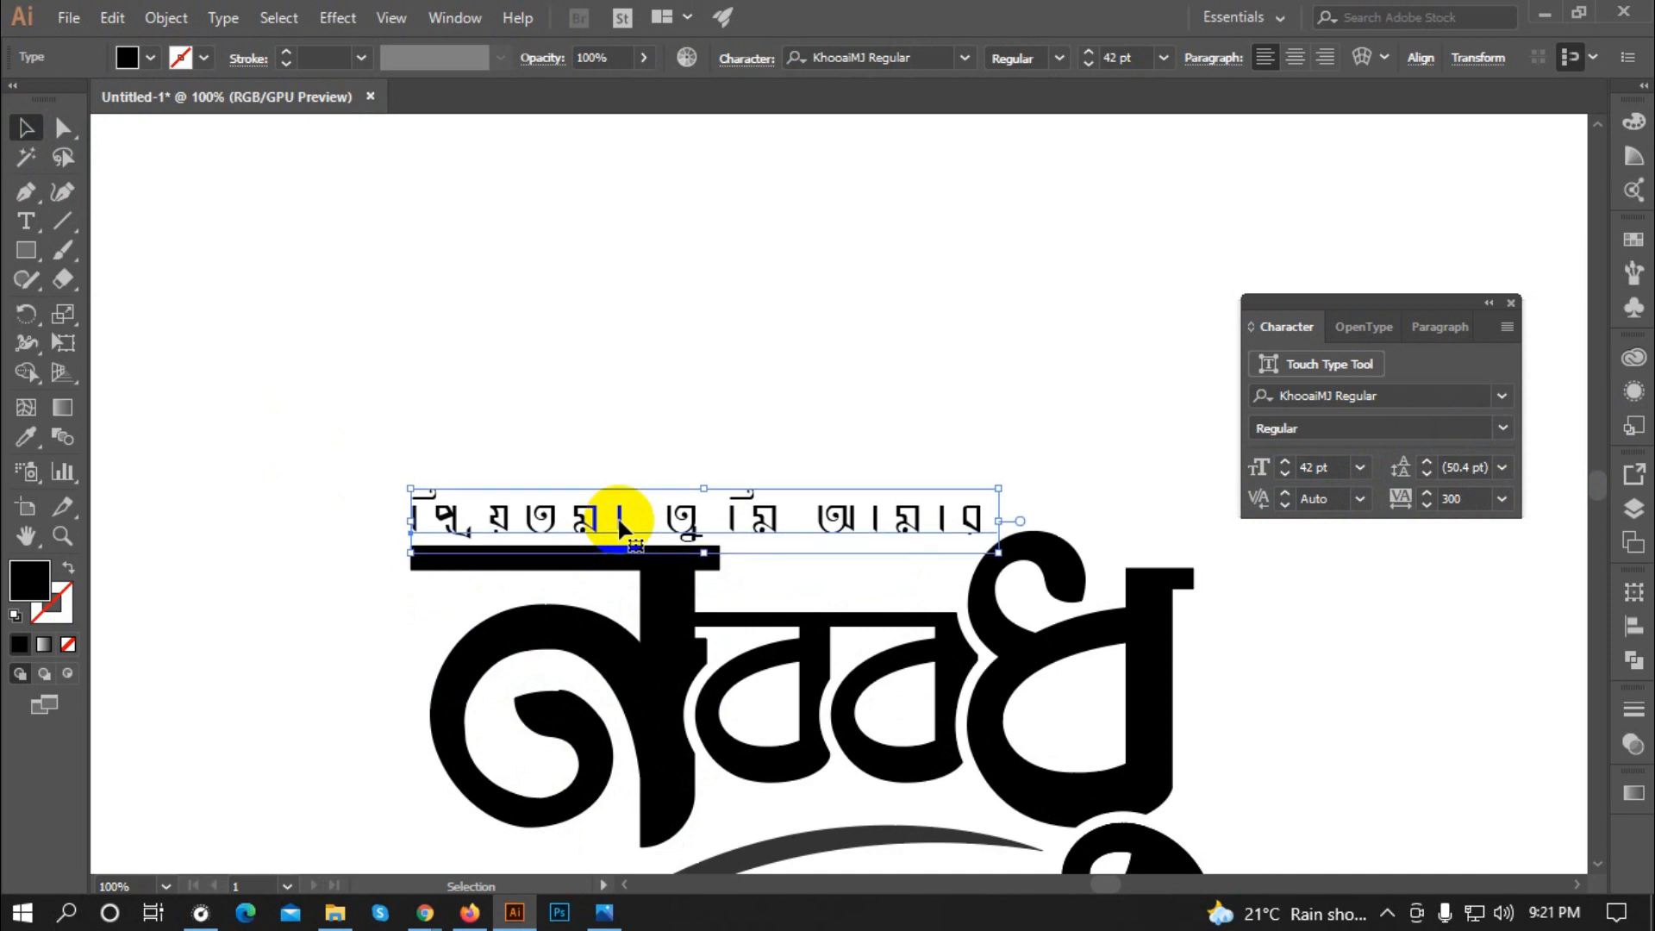
click(613, 422)
key(ctrl+minus)
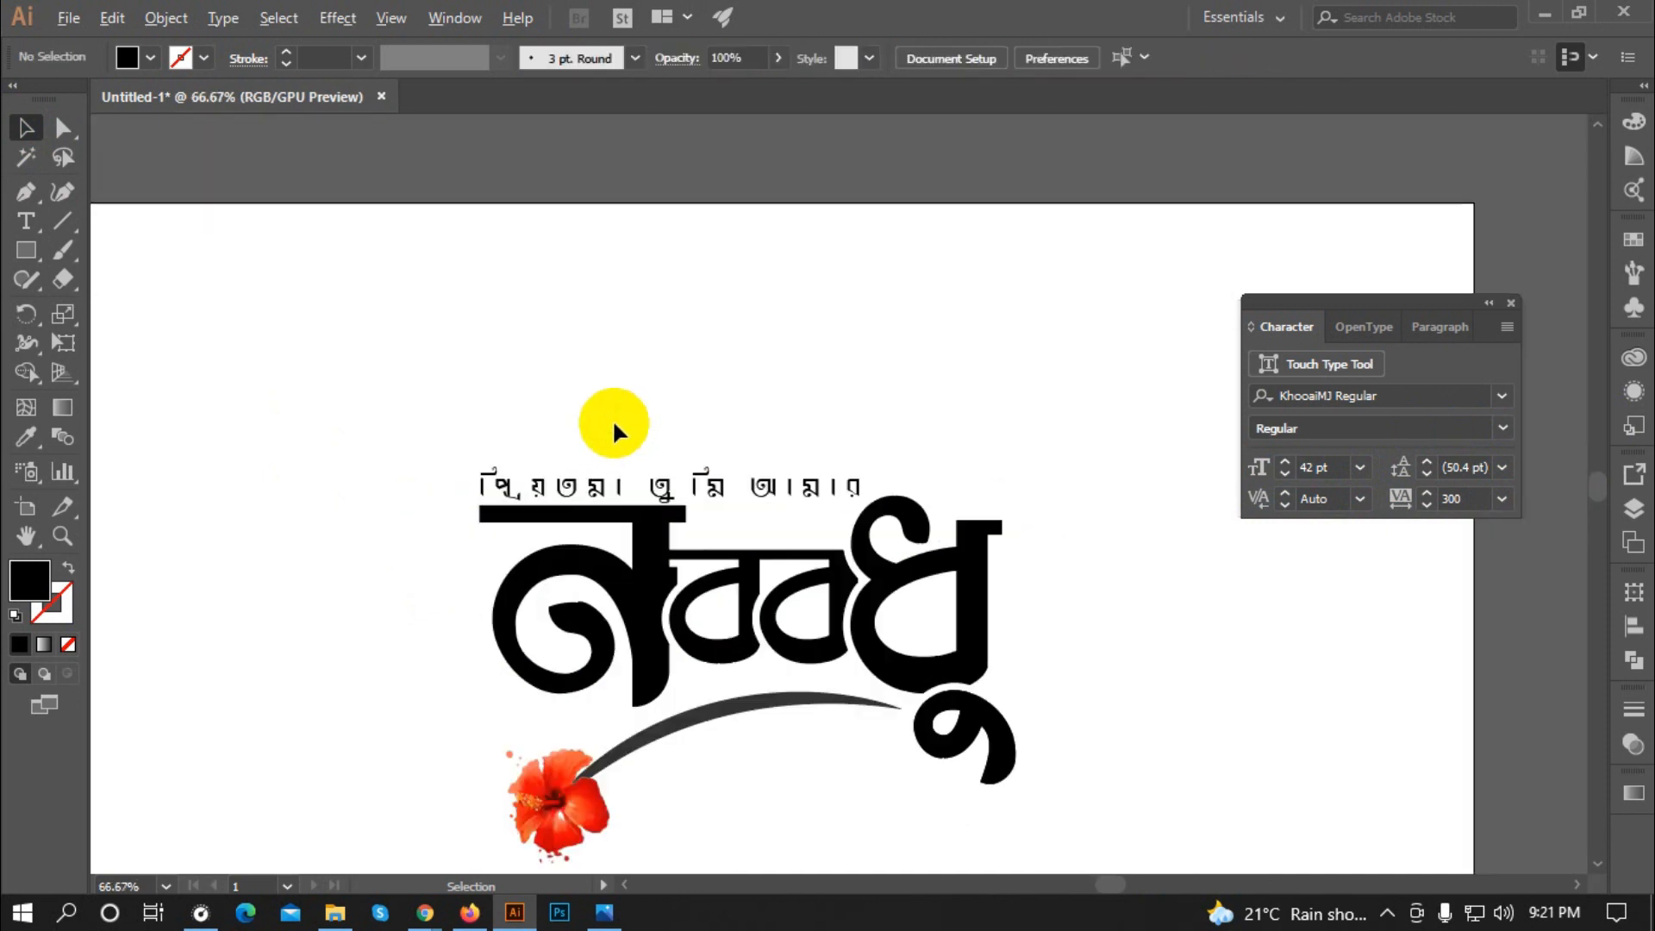
click(669, 490)
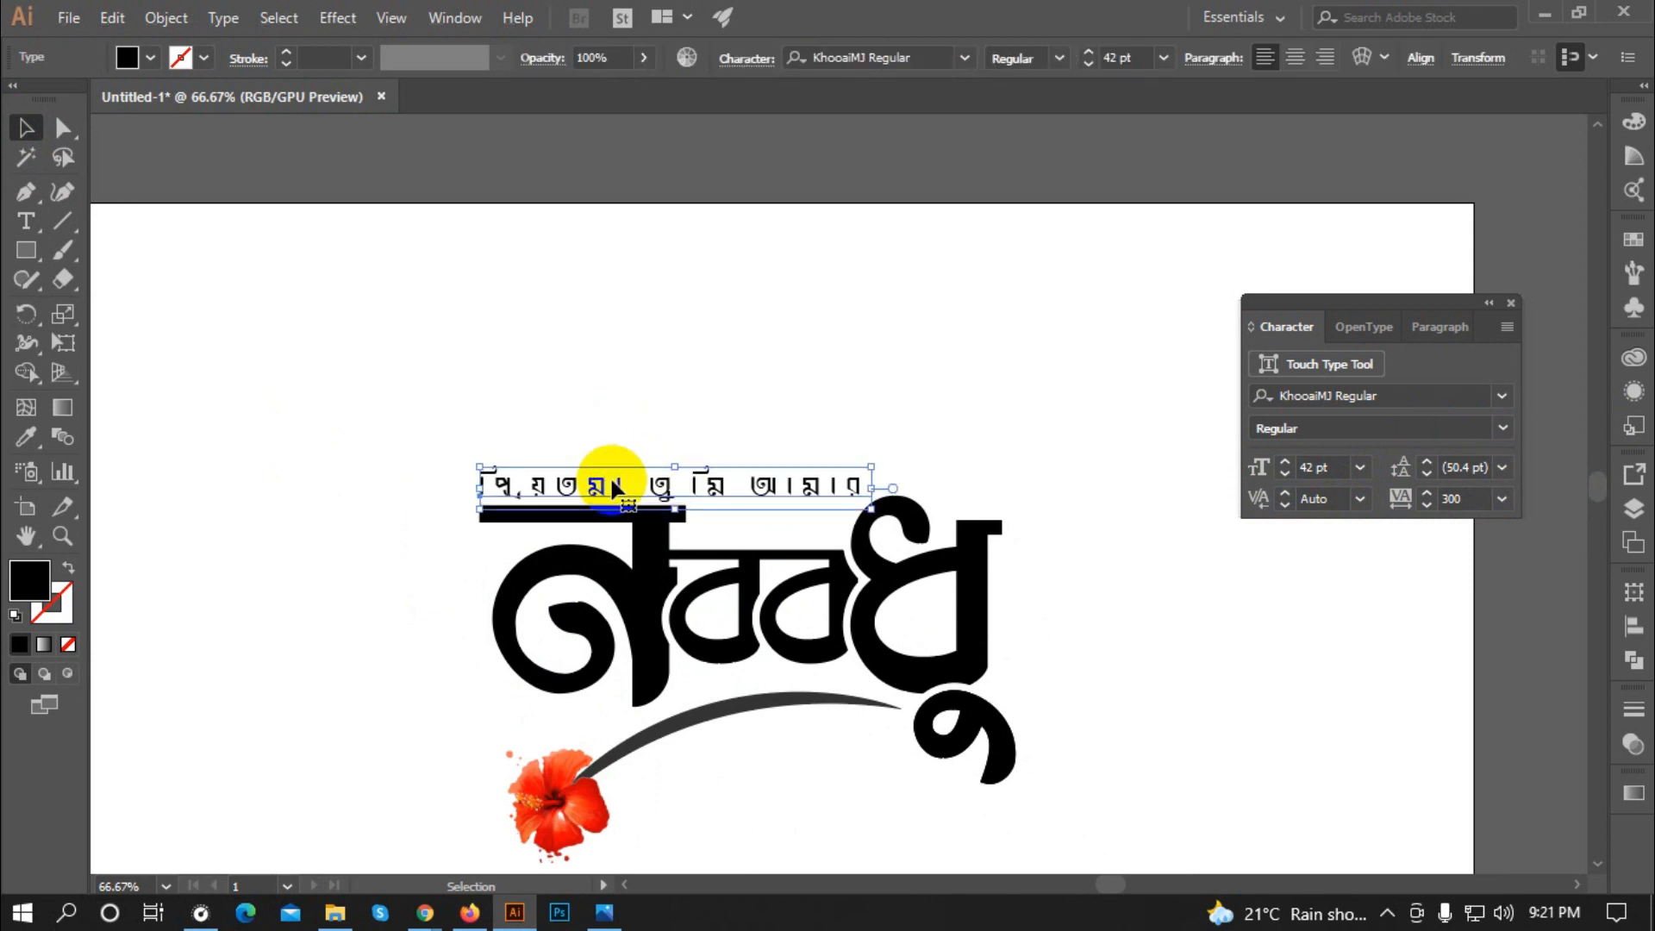
Step: Delete the small original নববধূ word lying just above the artboard
click(1004, 424)
key(ctrl+minus)
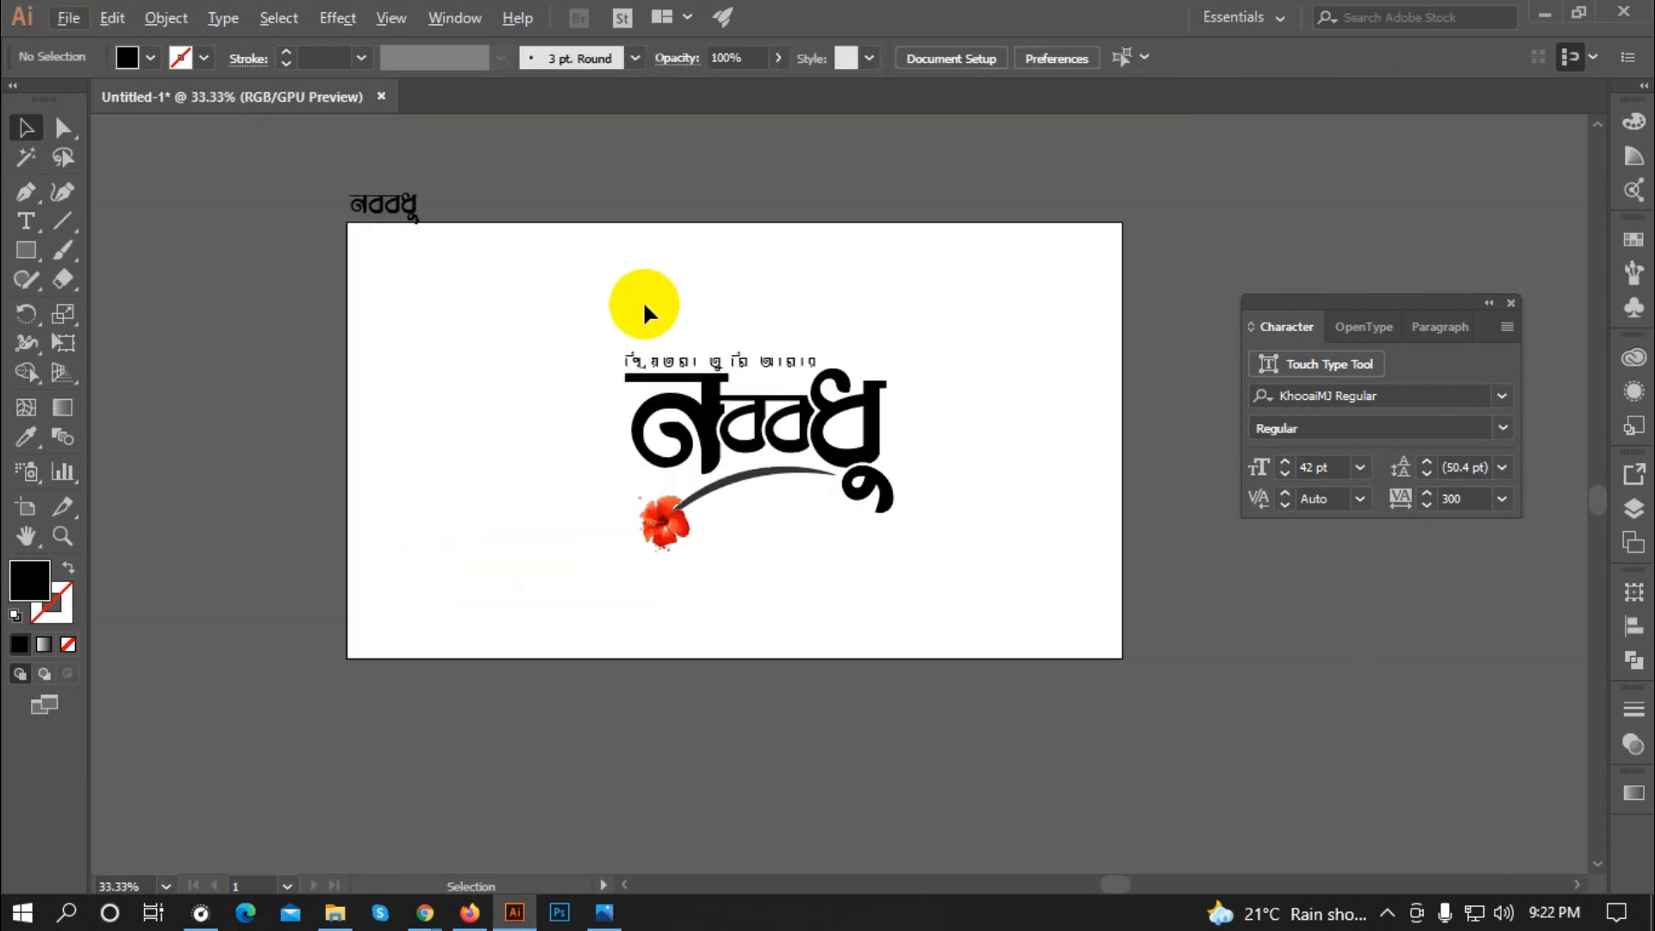
click(392, 202)
key(Delete)
Step: Move the whole artwork slightly left on the artboard and deselect it
drag(536, 304, 908, 515)
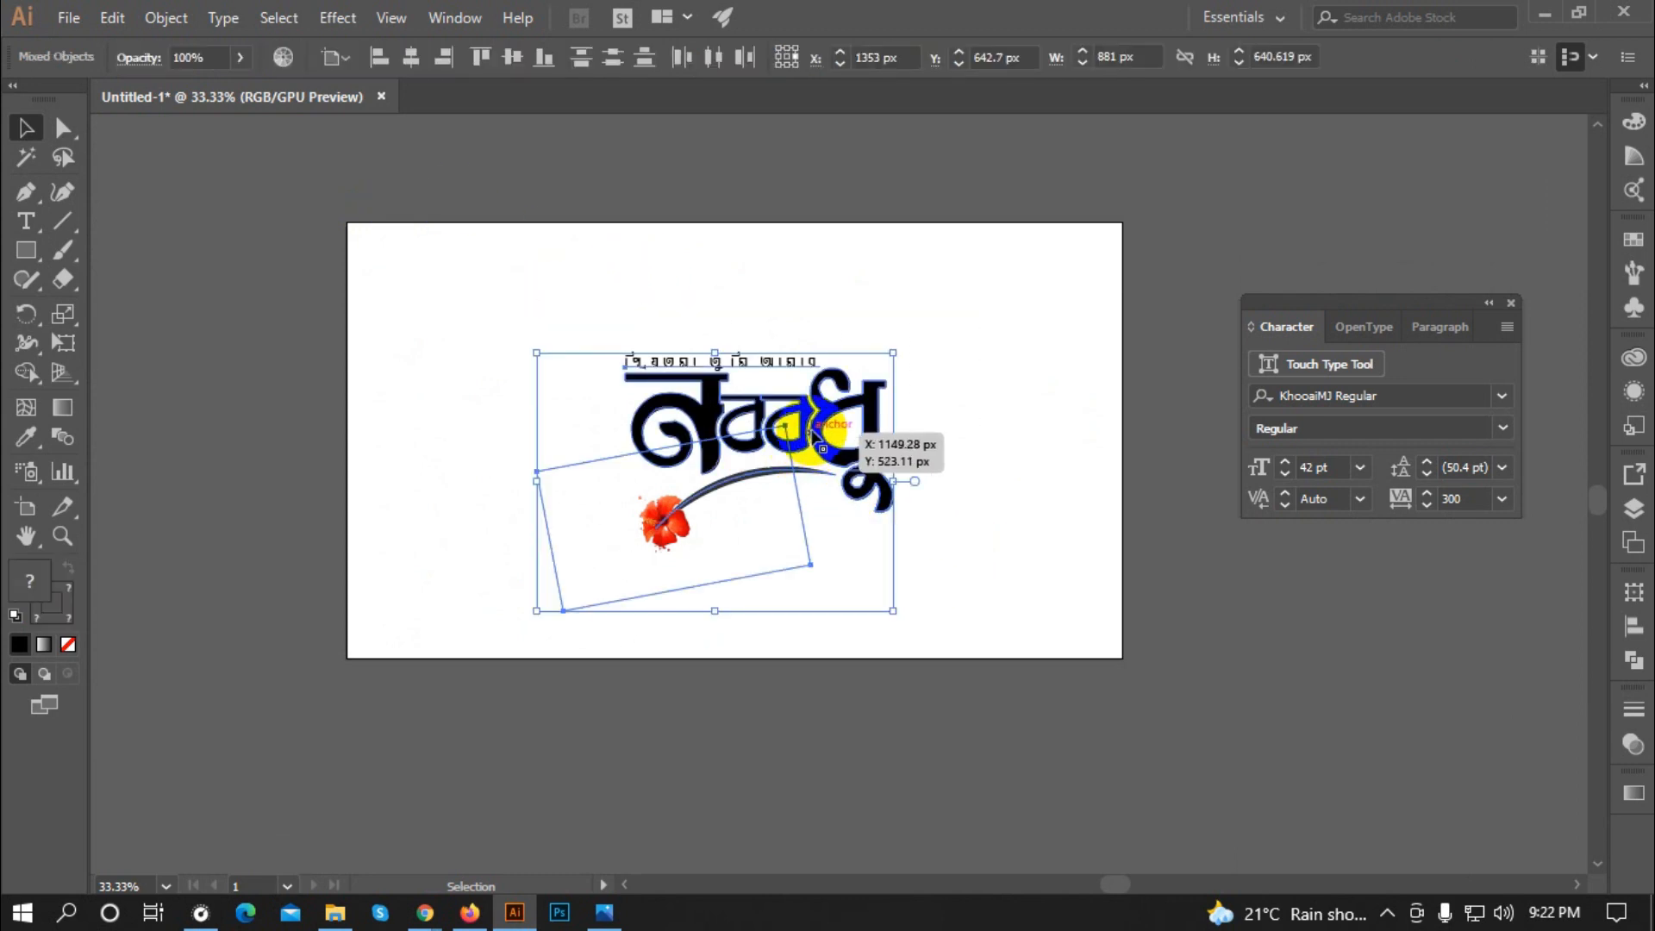
drag(821, 435, 789, 436)
click(954, 413)
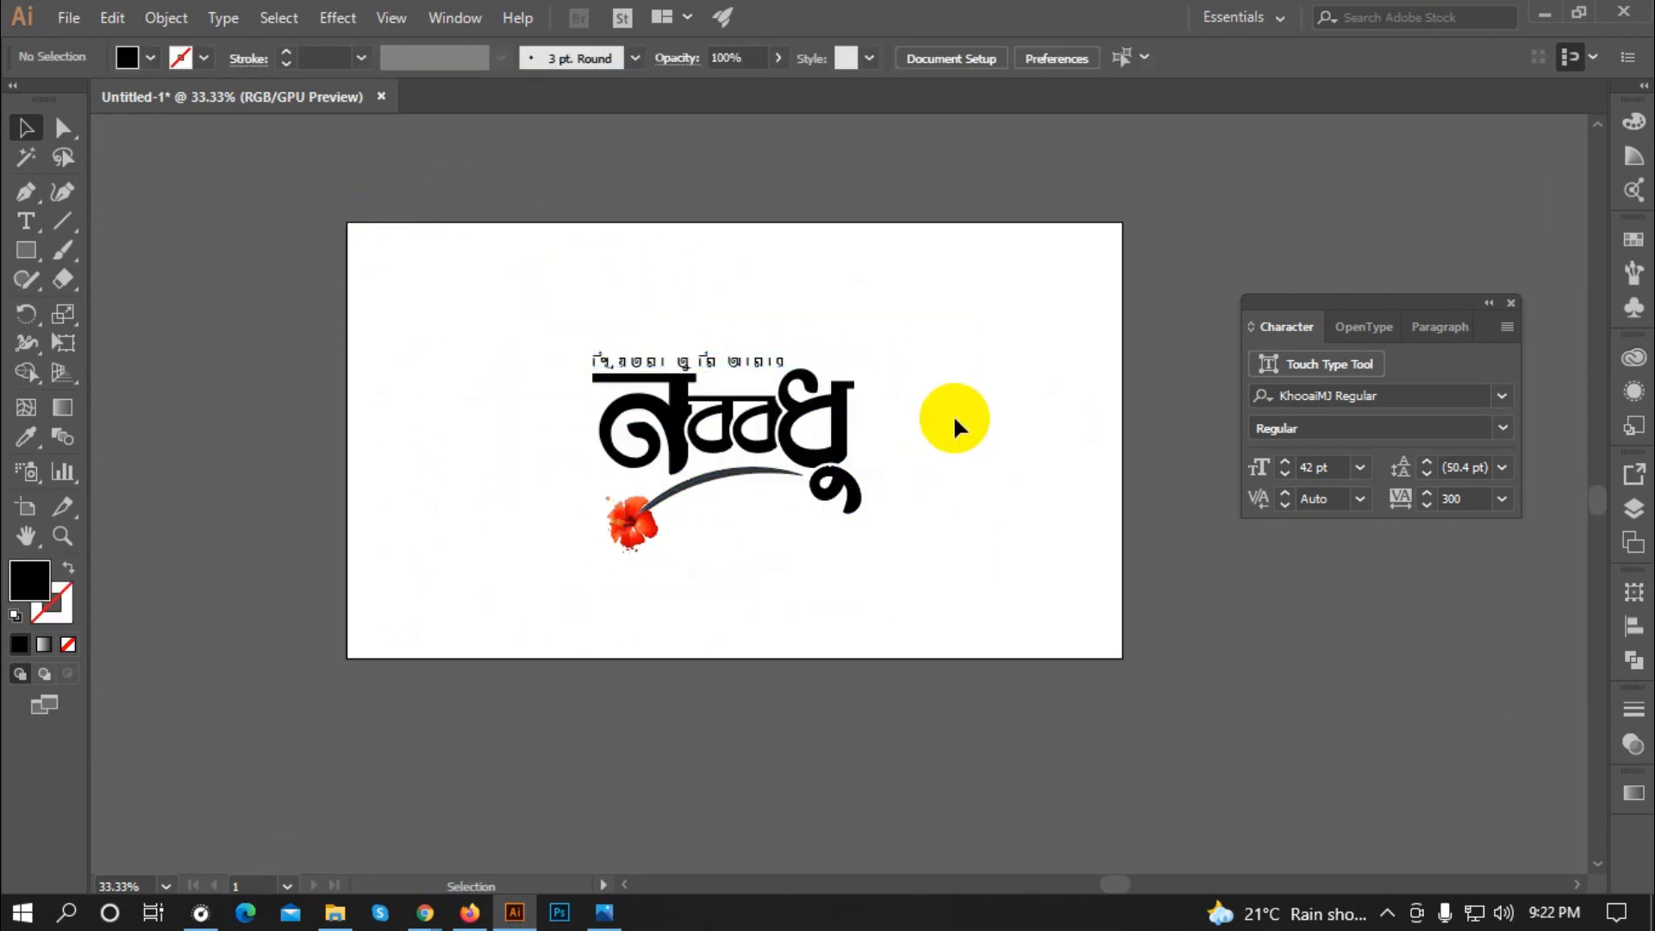
Step: Fill the letters ন, ব, ব and ধ with a linear white-to-black gradient
scroll(953, 414, down, 1)
scroll(978, 398, up, 1)
scroll(745, 320, up, 1)
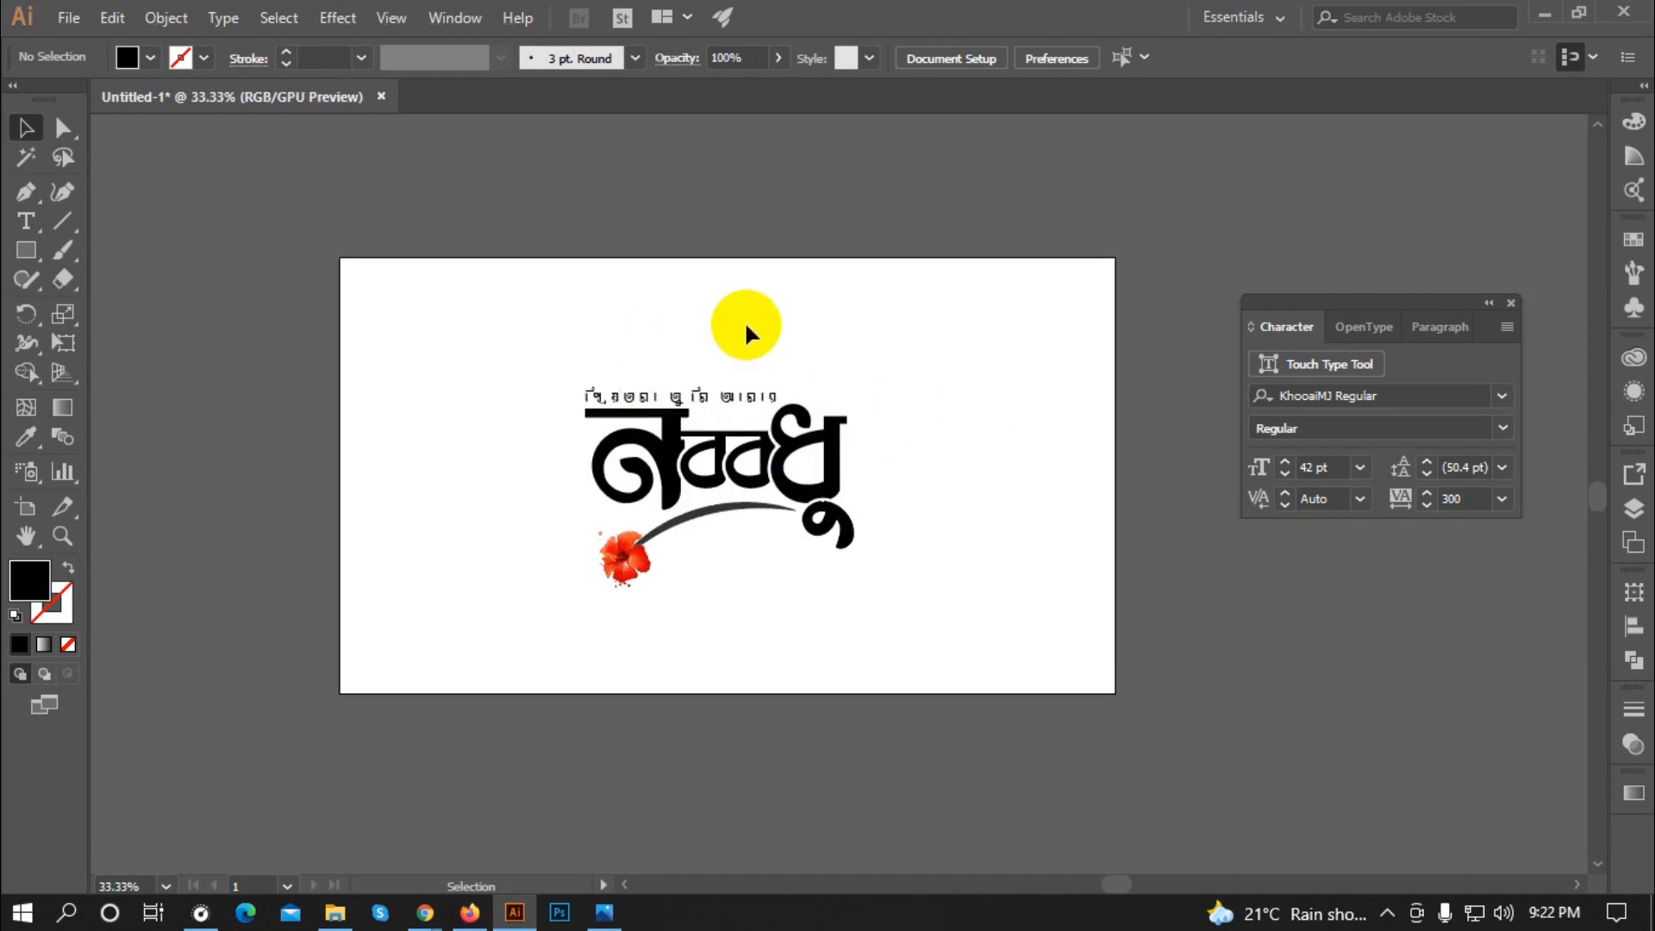
scroll(798, 377, up, 1)
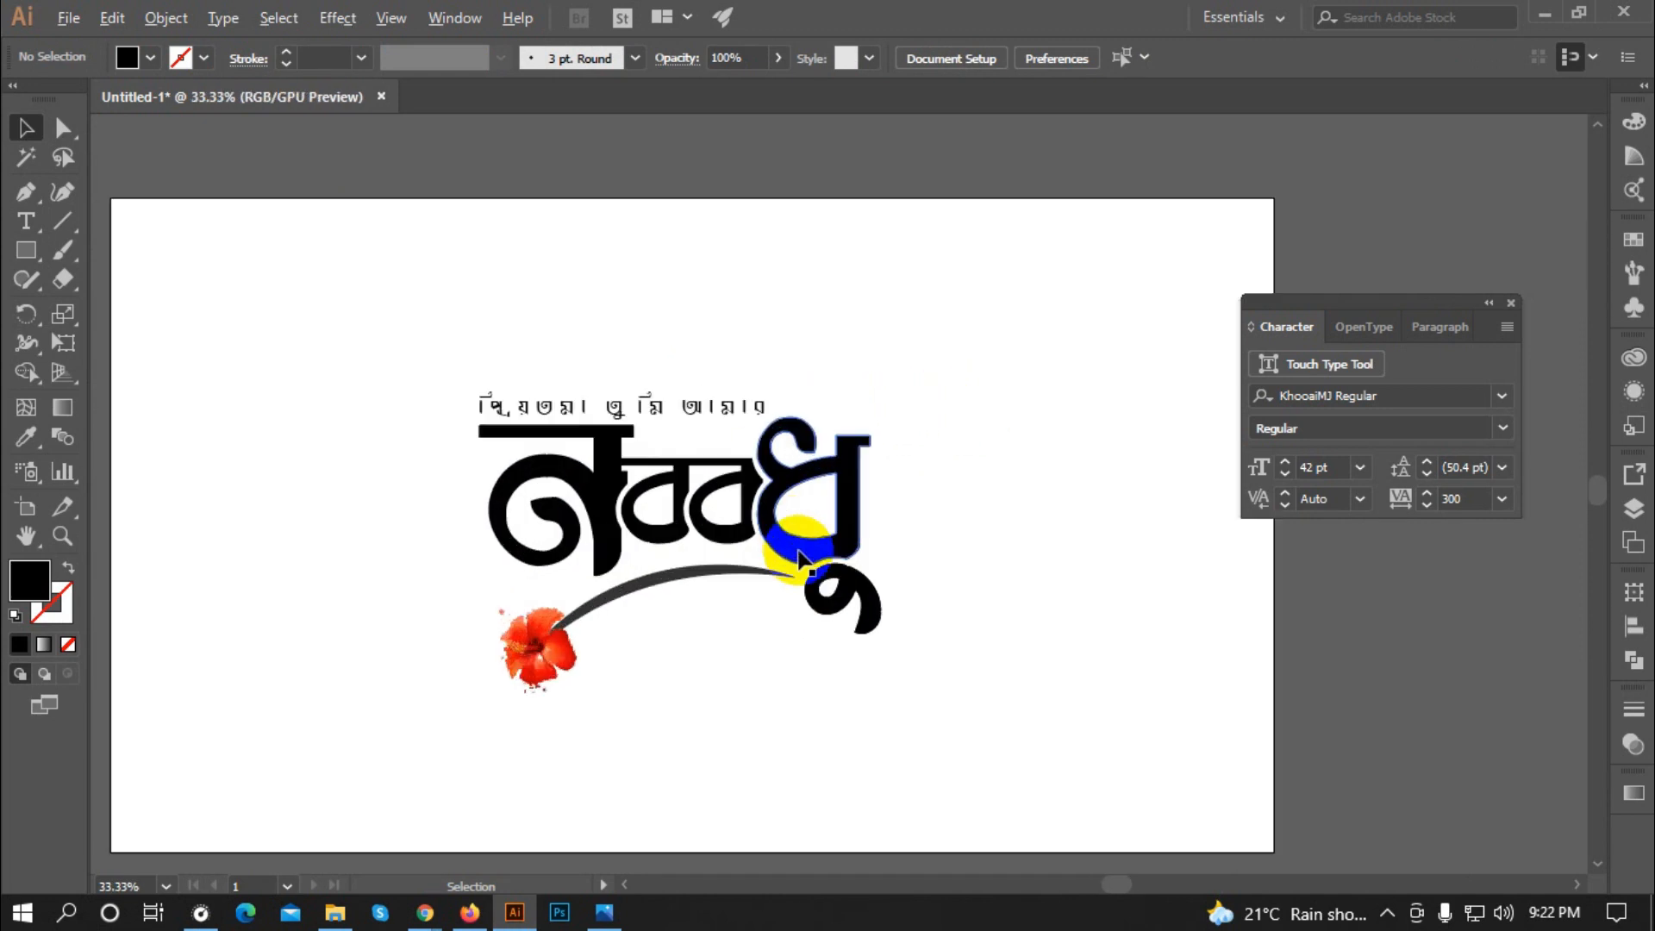
click(548, 498)
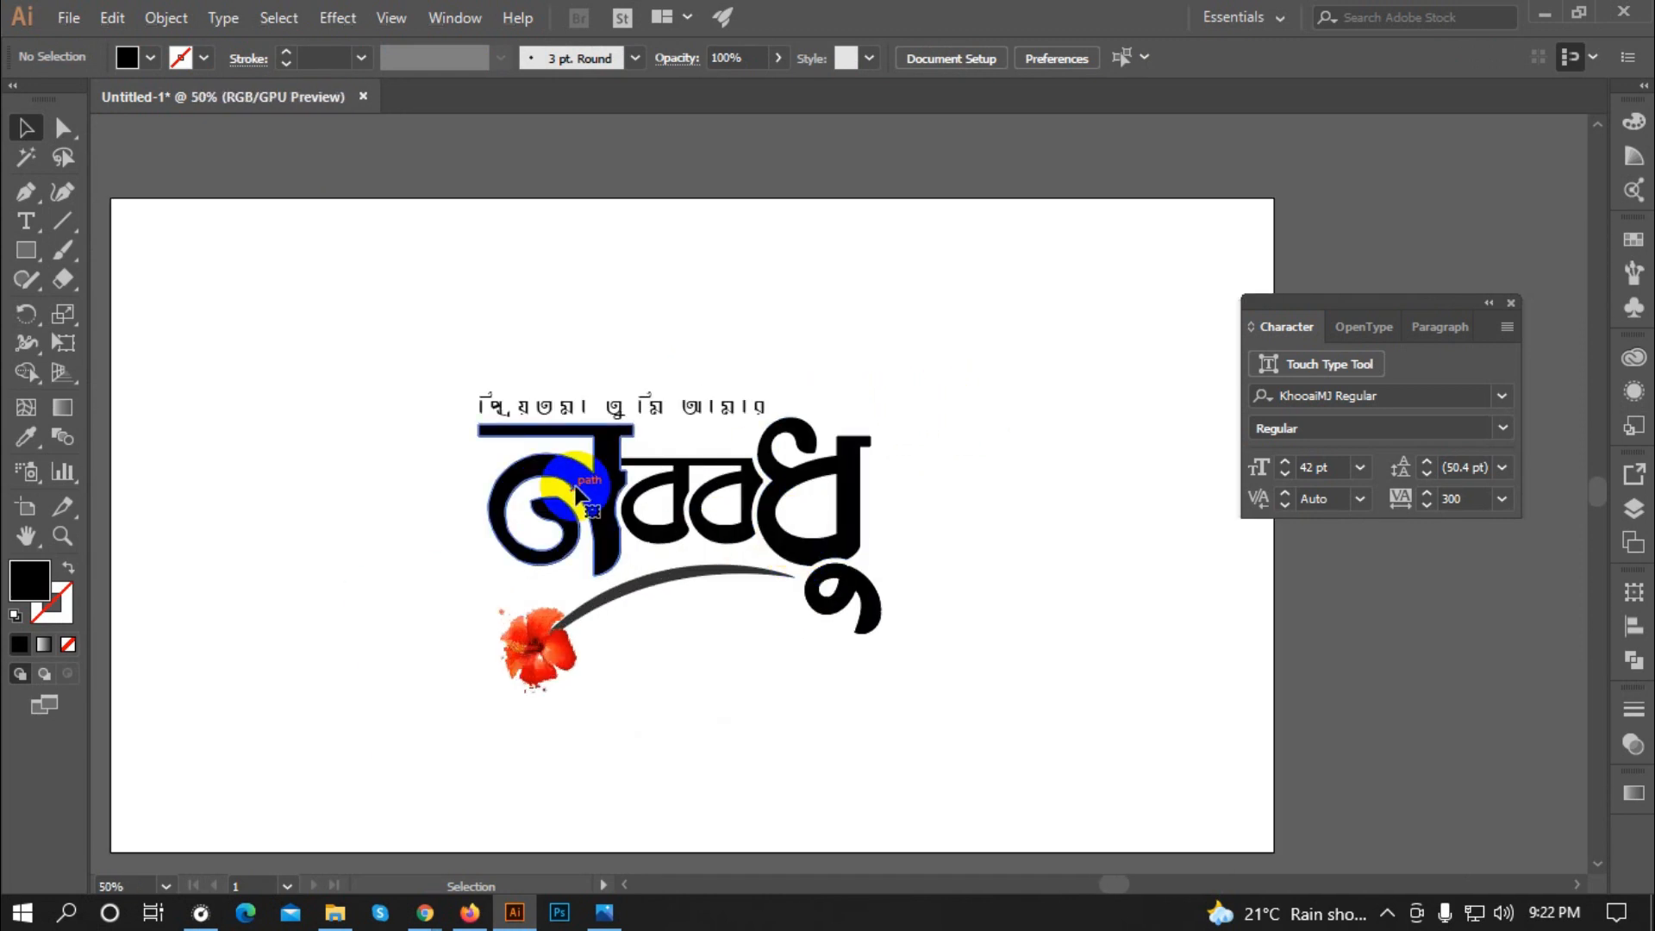
shift+click(792, 500)
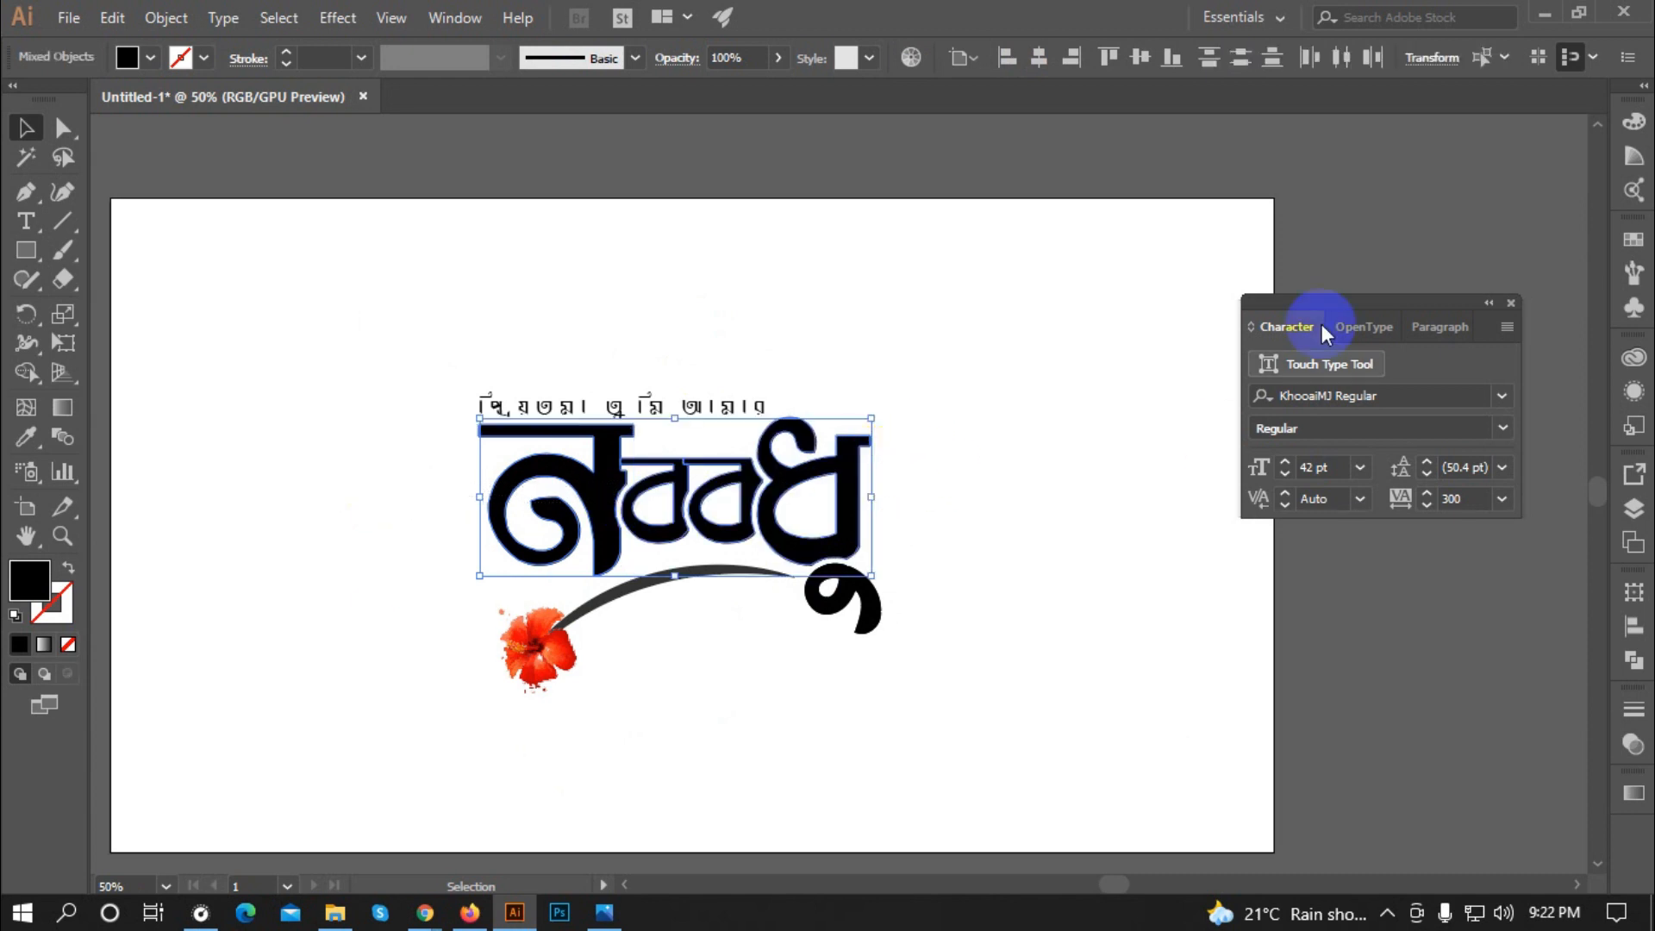
click(61, 411)
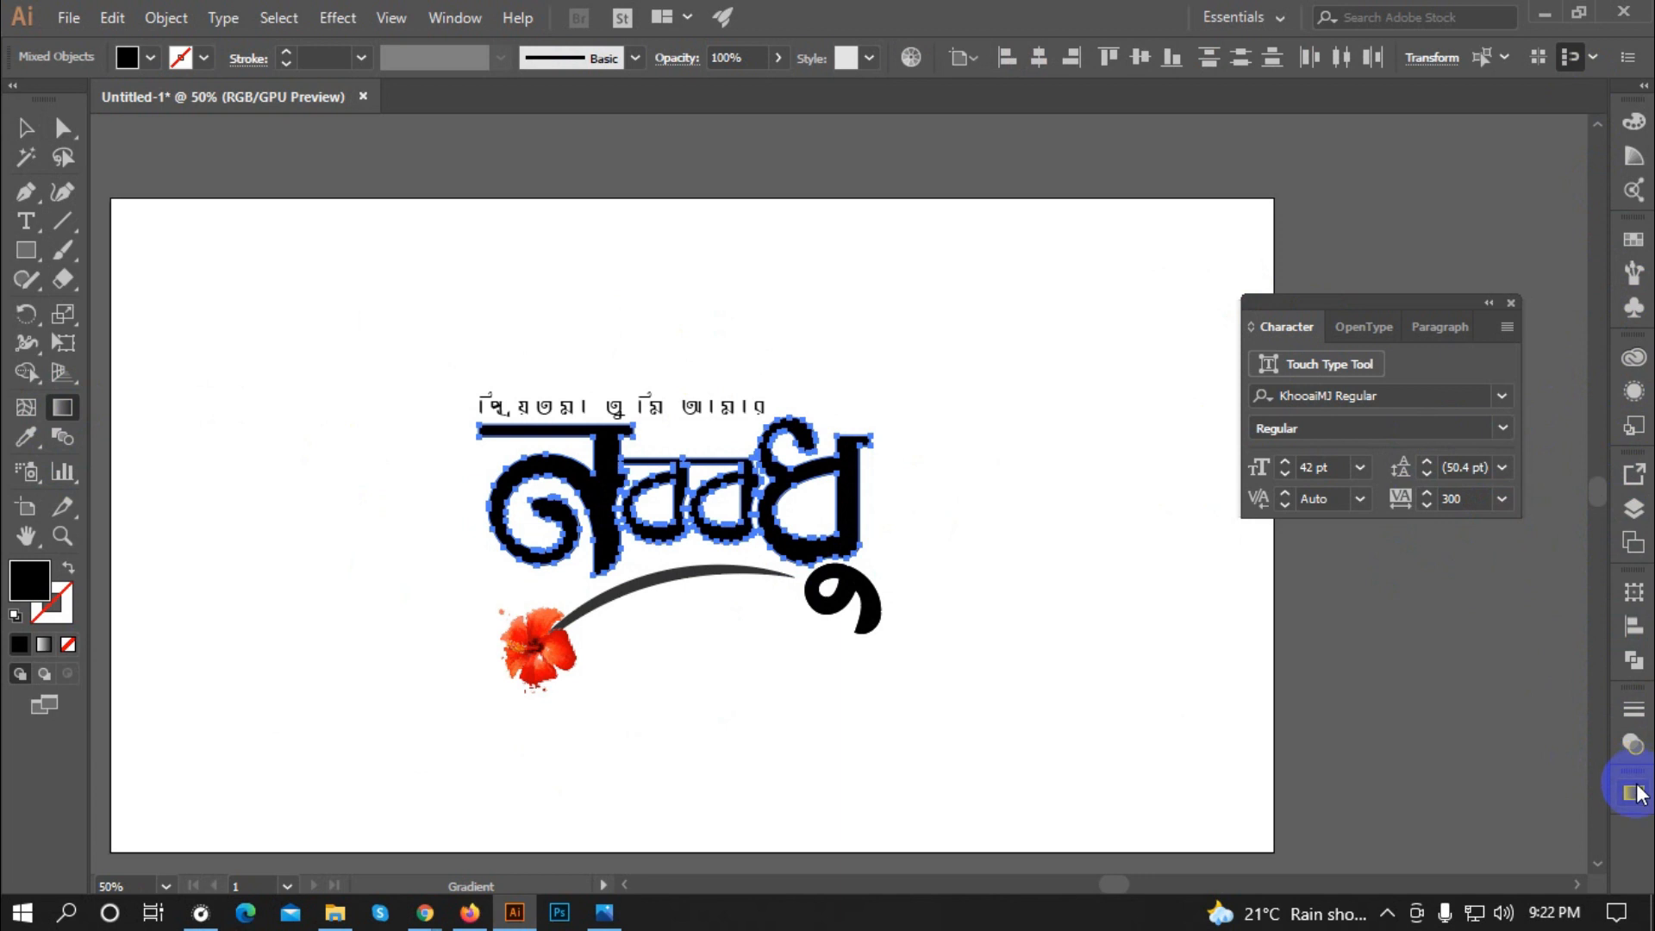
click(450, 17)
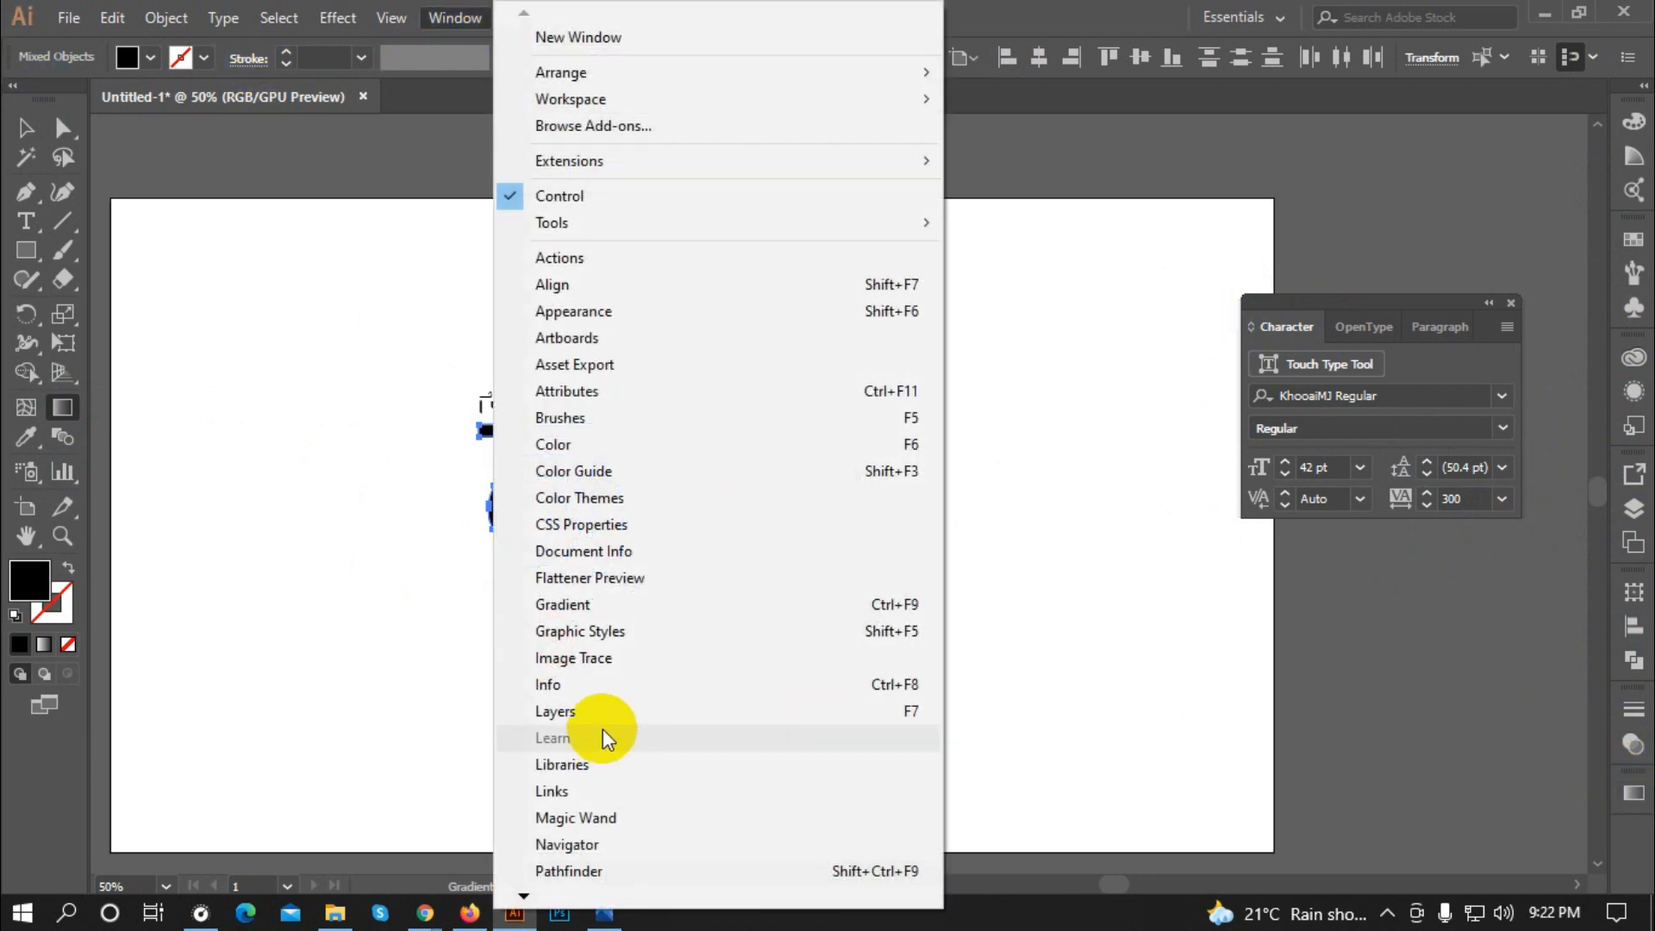
click(567, 608)
drag(1459, 601, 1295, 351)
click(1218, 391)
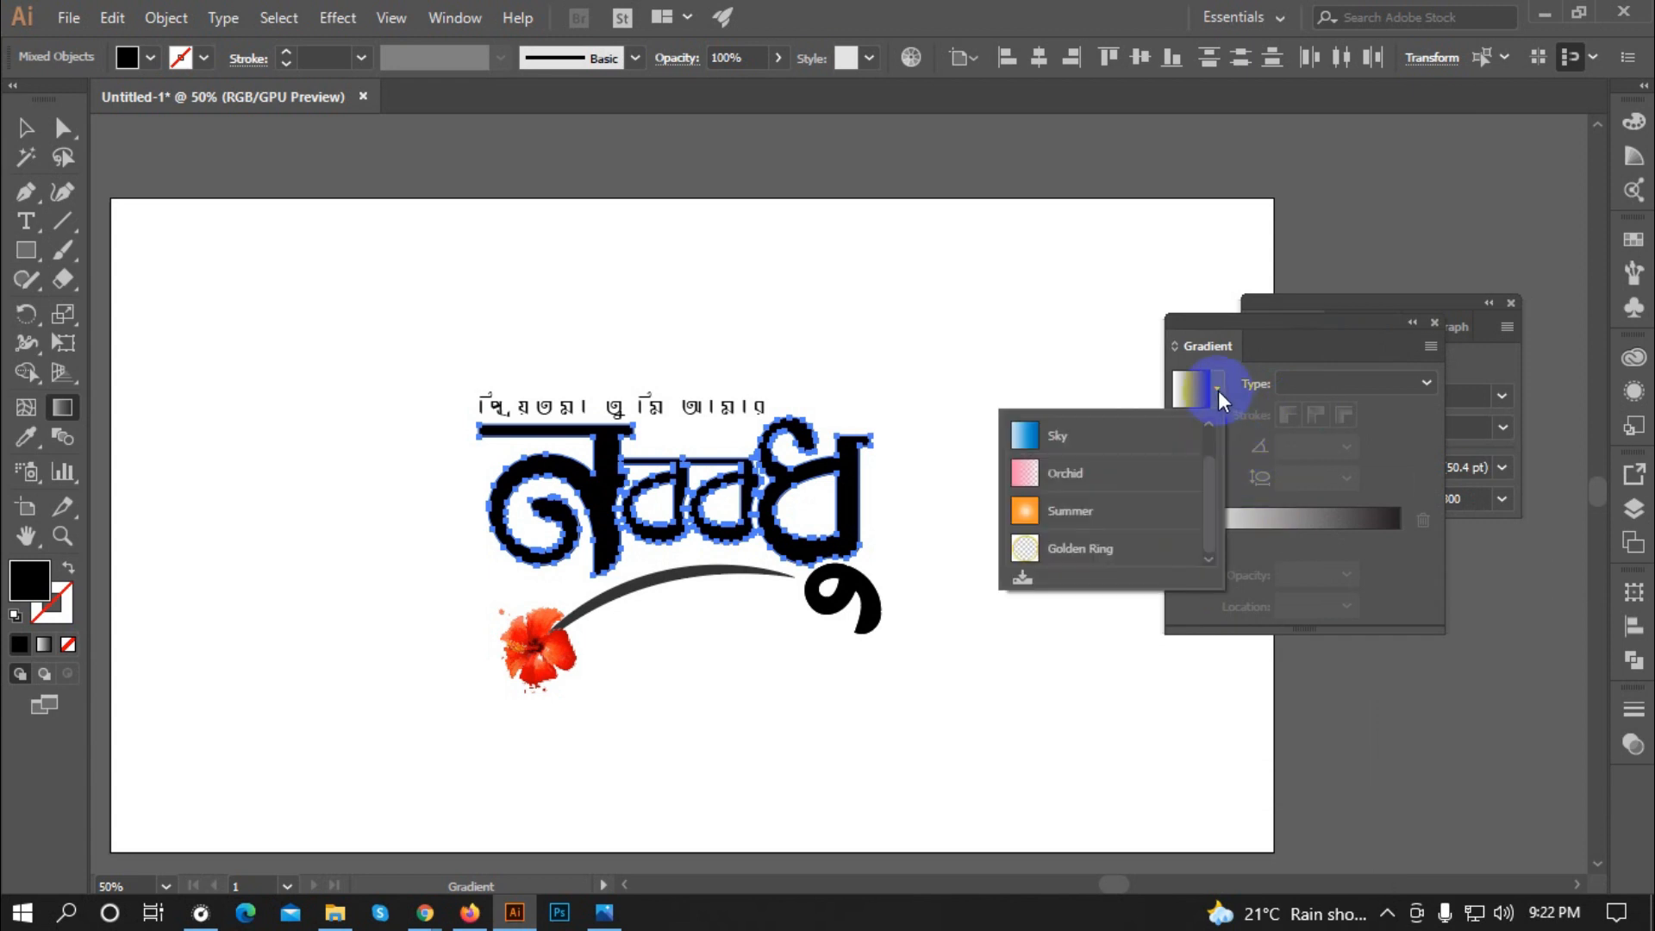
click(1275, 522)
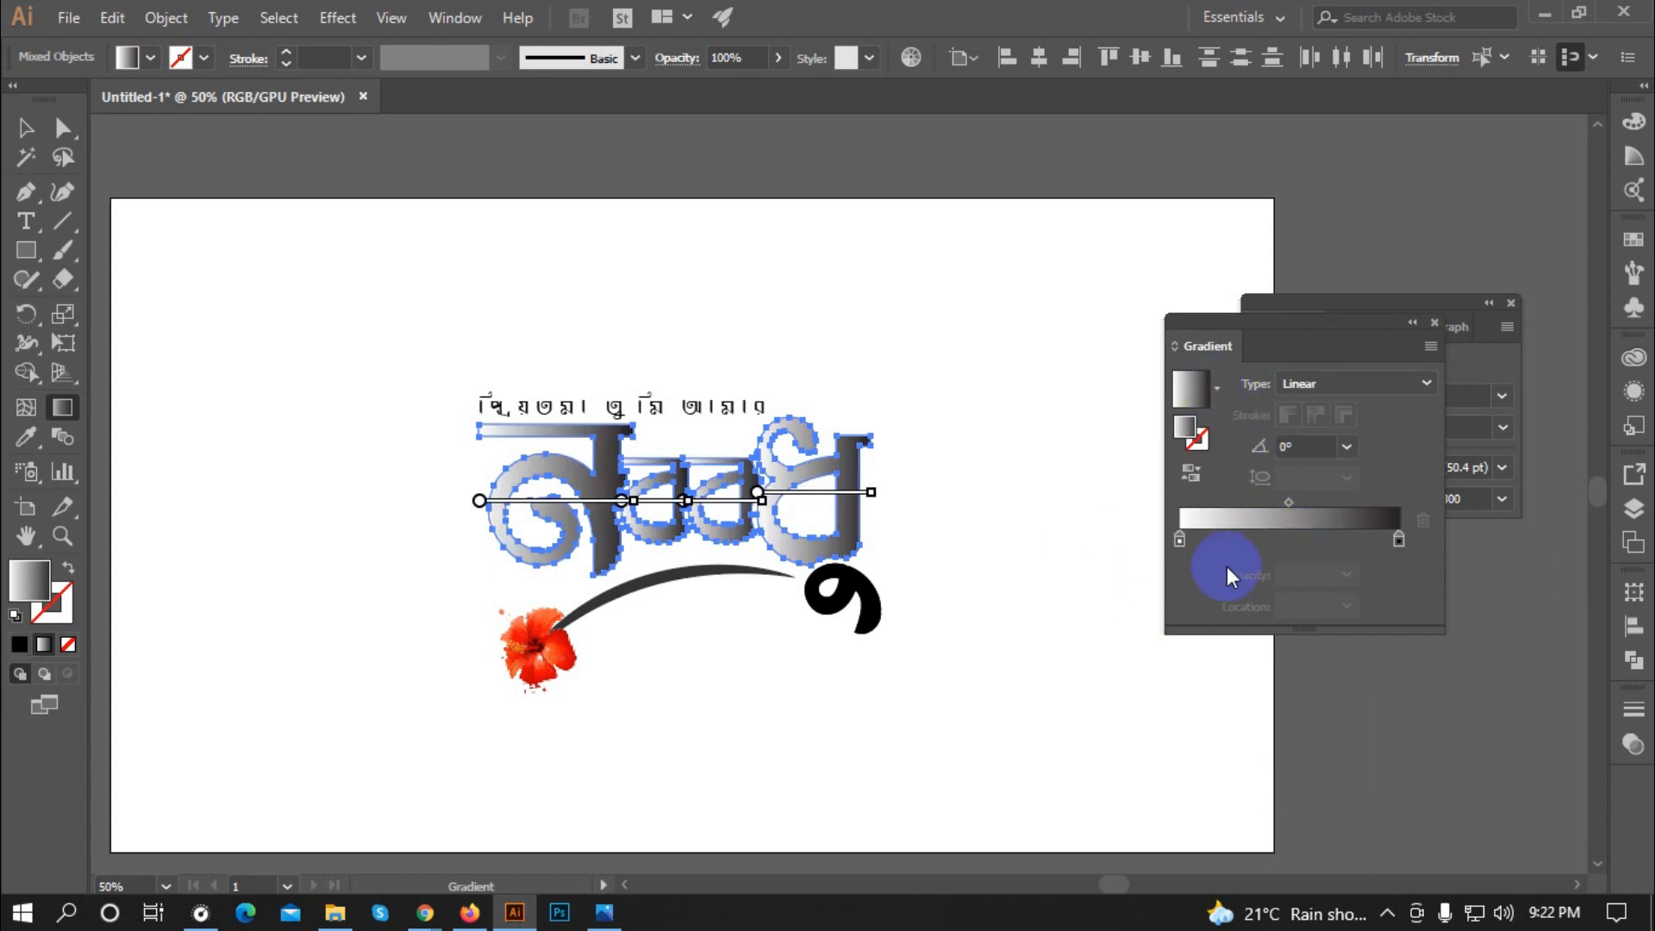
Step: Recolour the letters' gradient with a darker red start stop and a brighter red end stop
double_click(1179, 540)
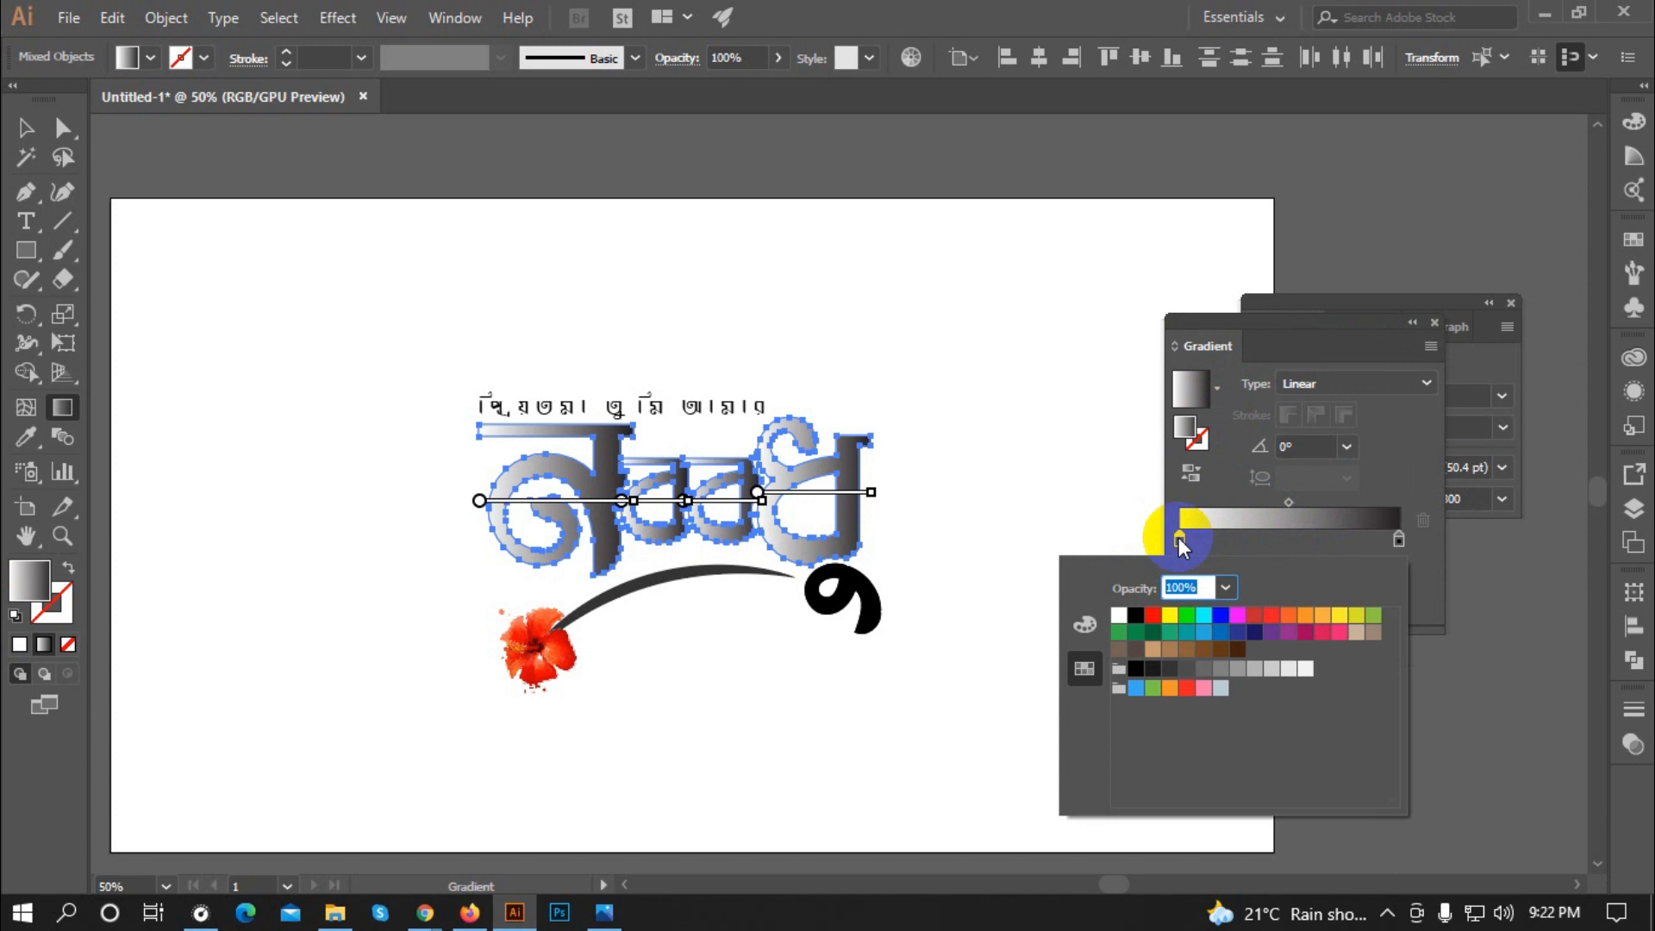
click(1253, 618)
double_click(1398, 541)
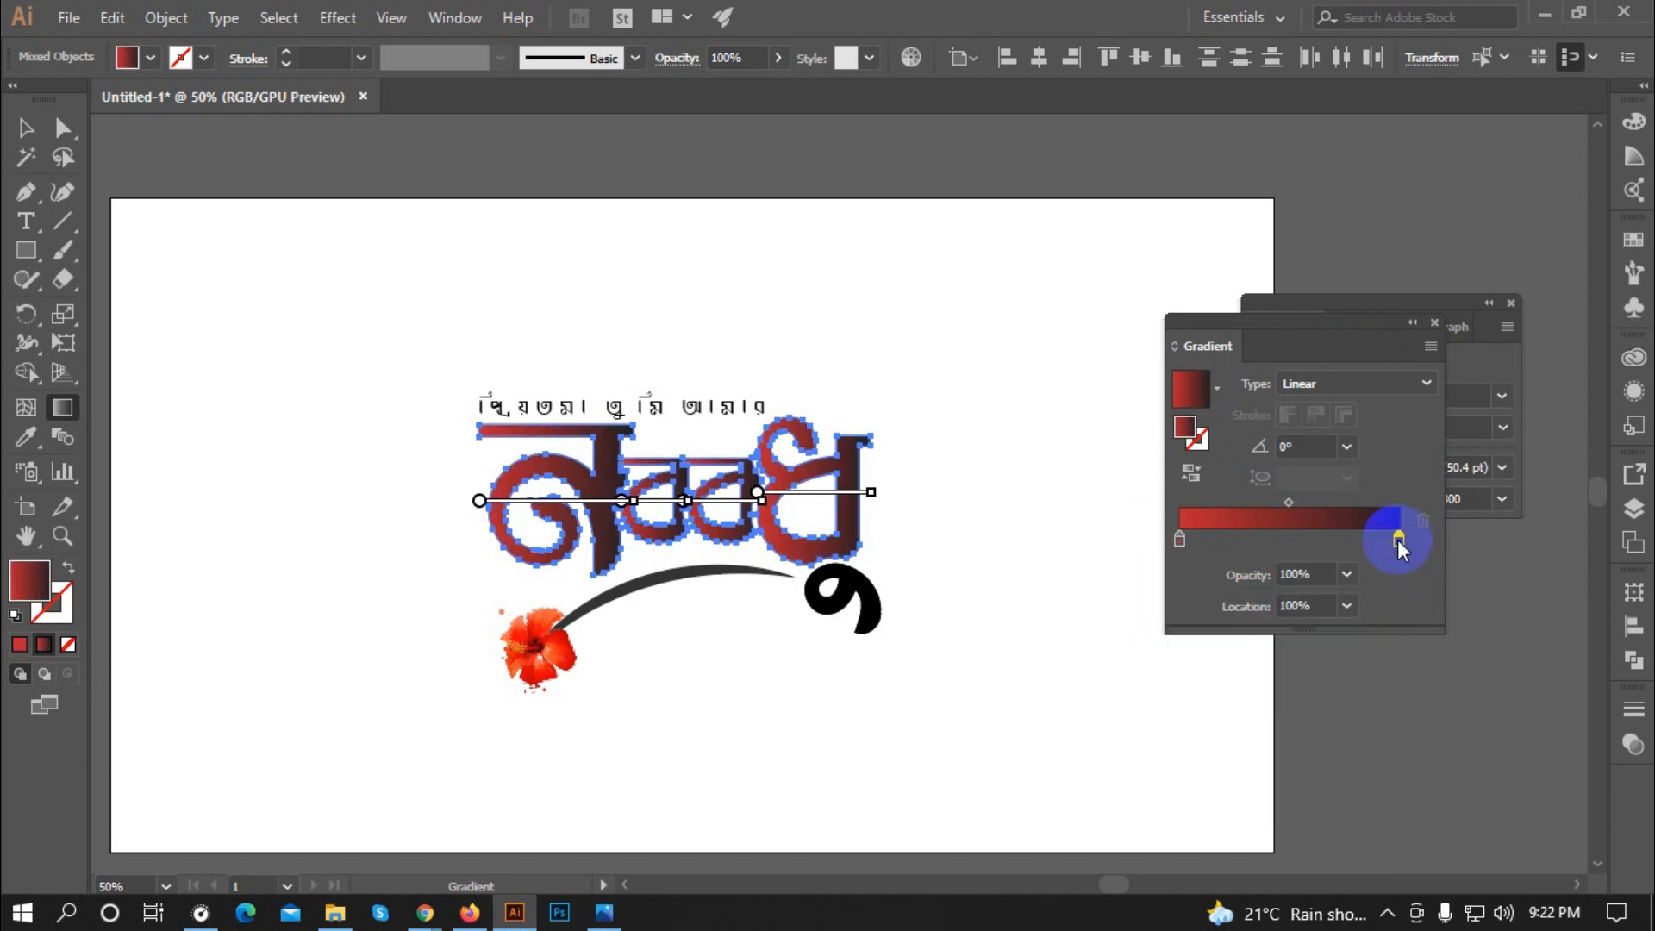
click(1256, 617)
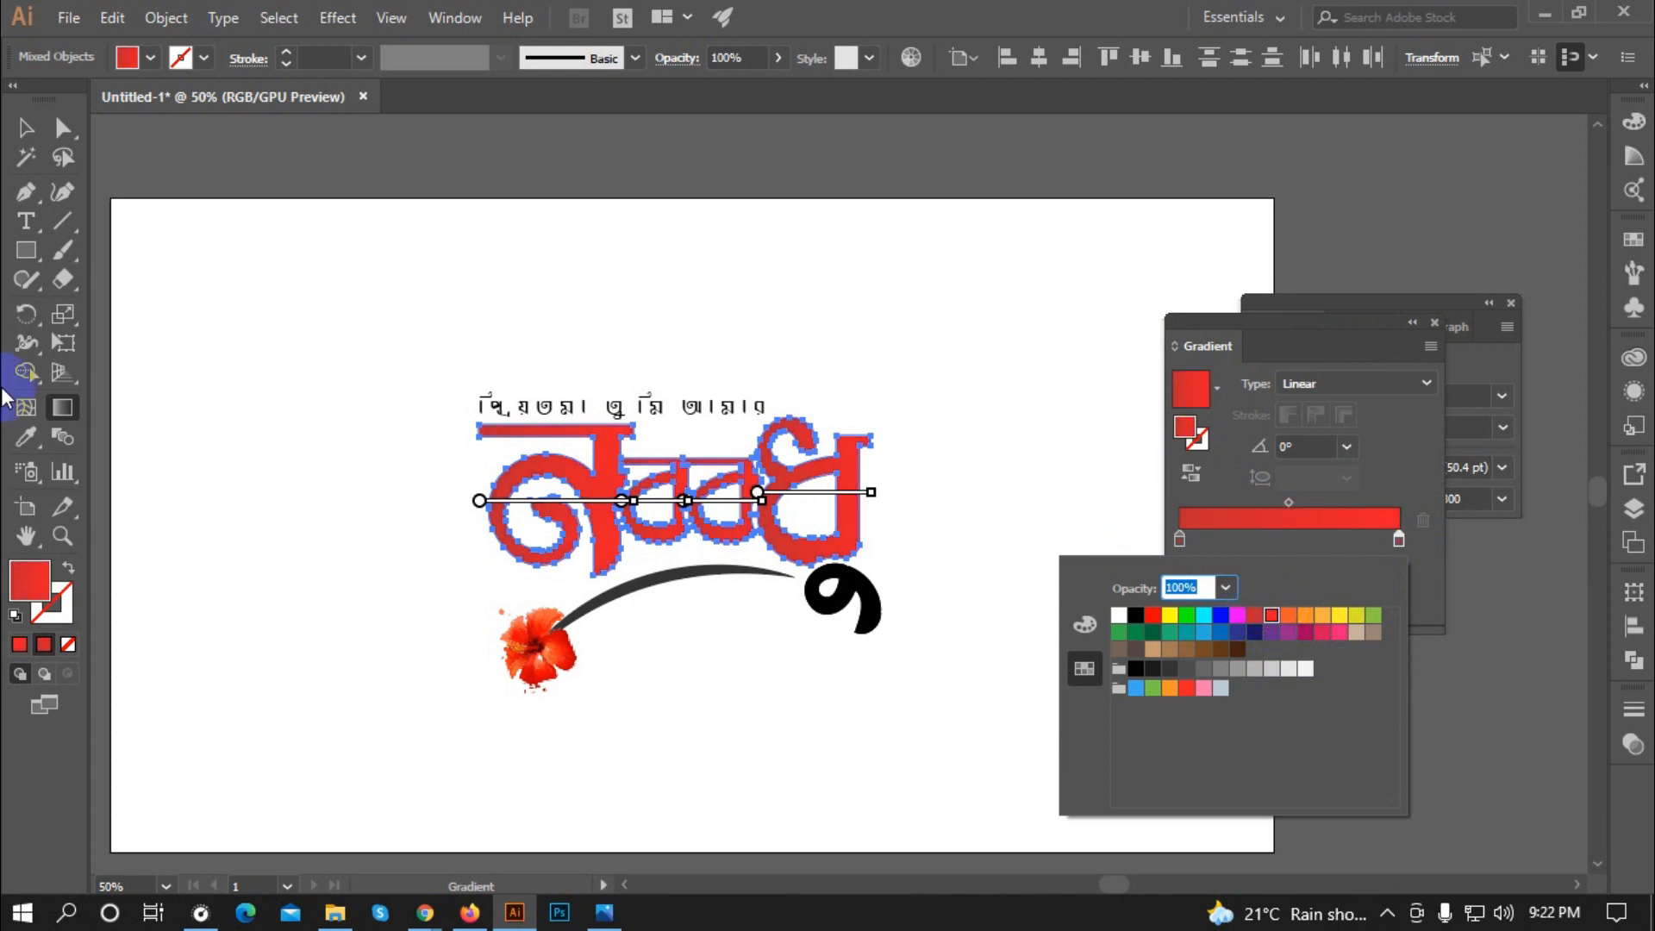
Step: Copy the red gradient from ধ onto the black vowel sign beneath it with the Eyedropper
click(846, 581)
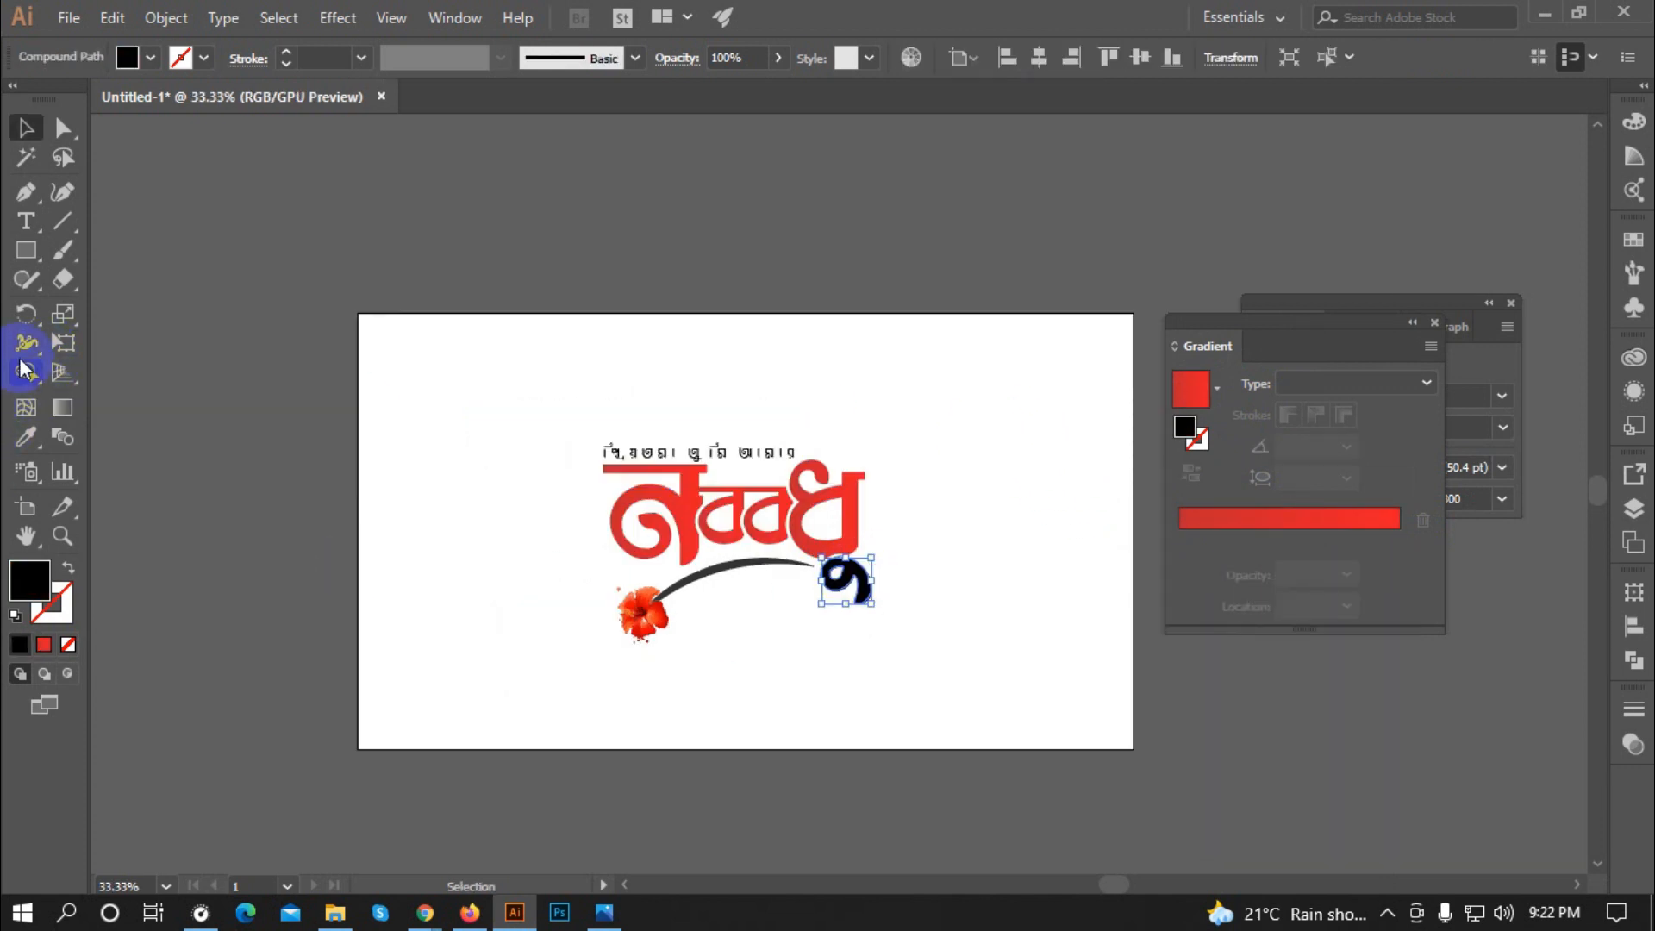
click(25, 437)
click(850, 485)
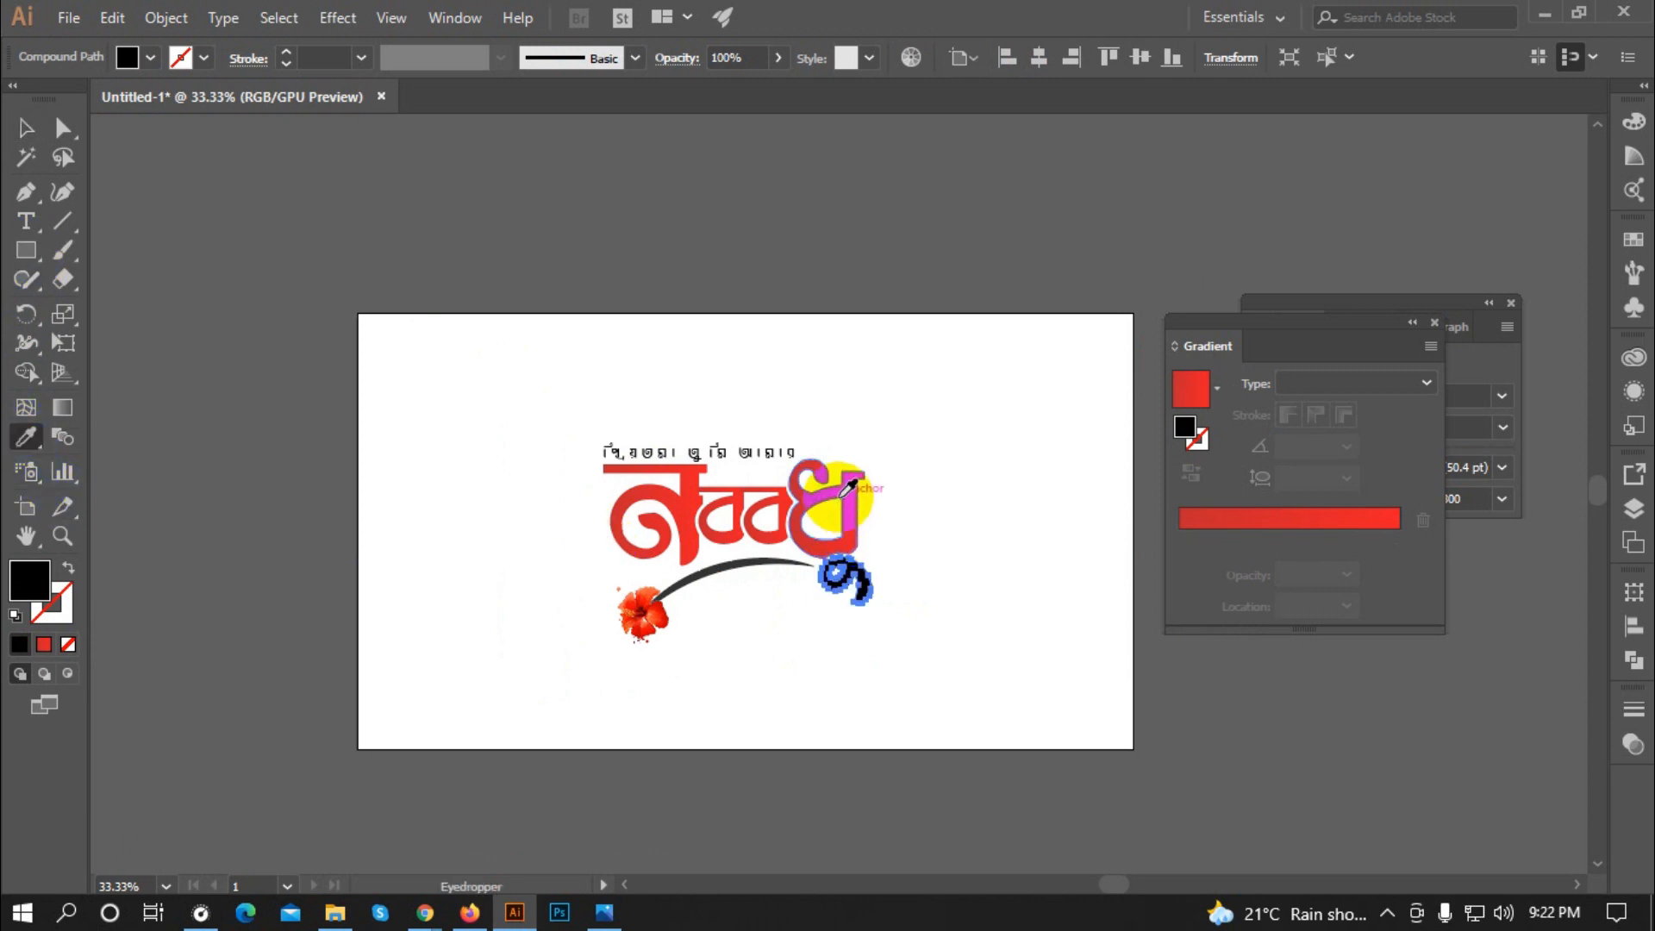
click(26, 128)
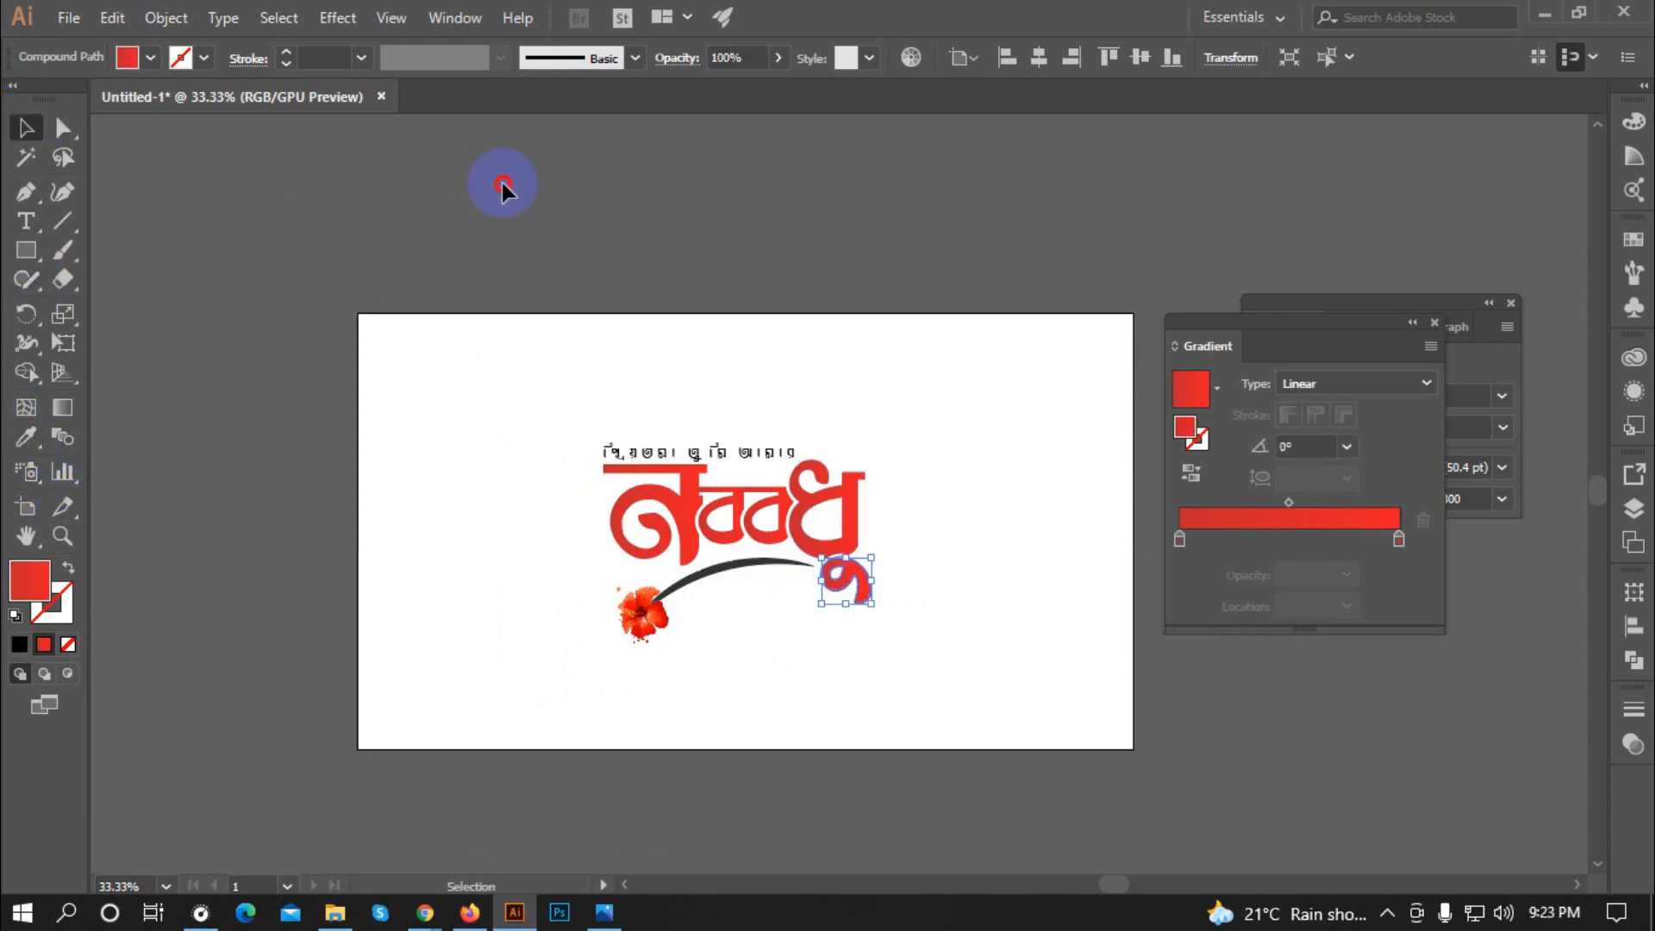
Step: Try to stretch one gradient across the whole artwork with the Gradient tool, and deselect everything
click(542, 413)
drag(542, 419, 845, 678)
click(64, 410)
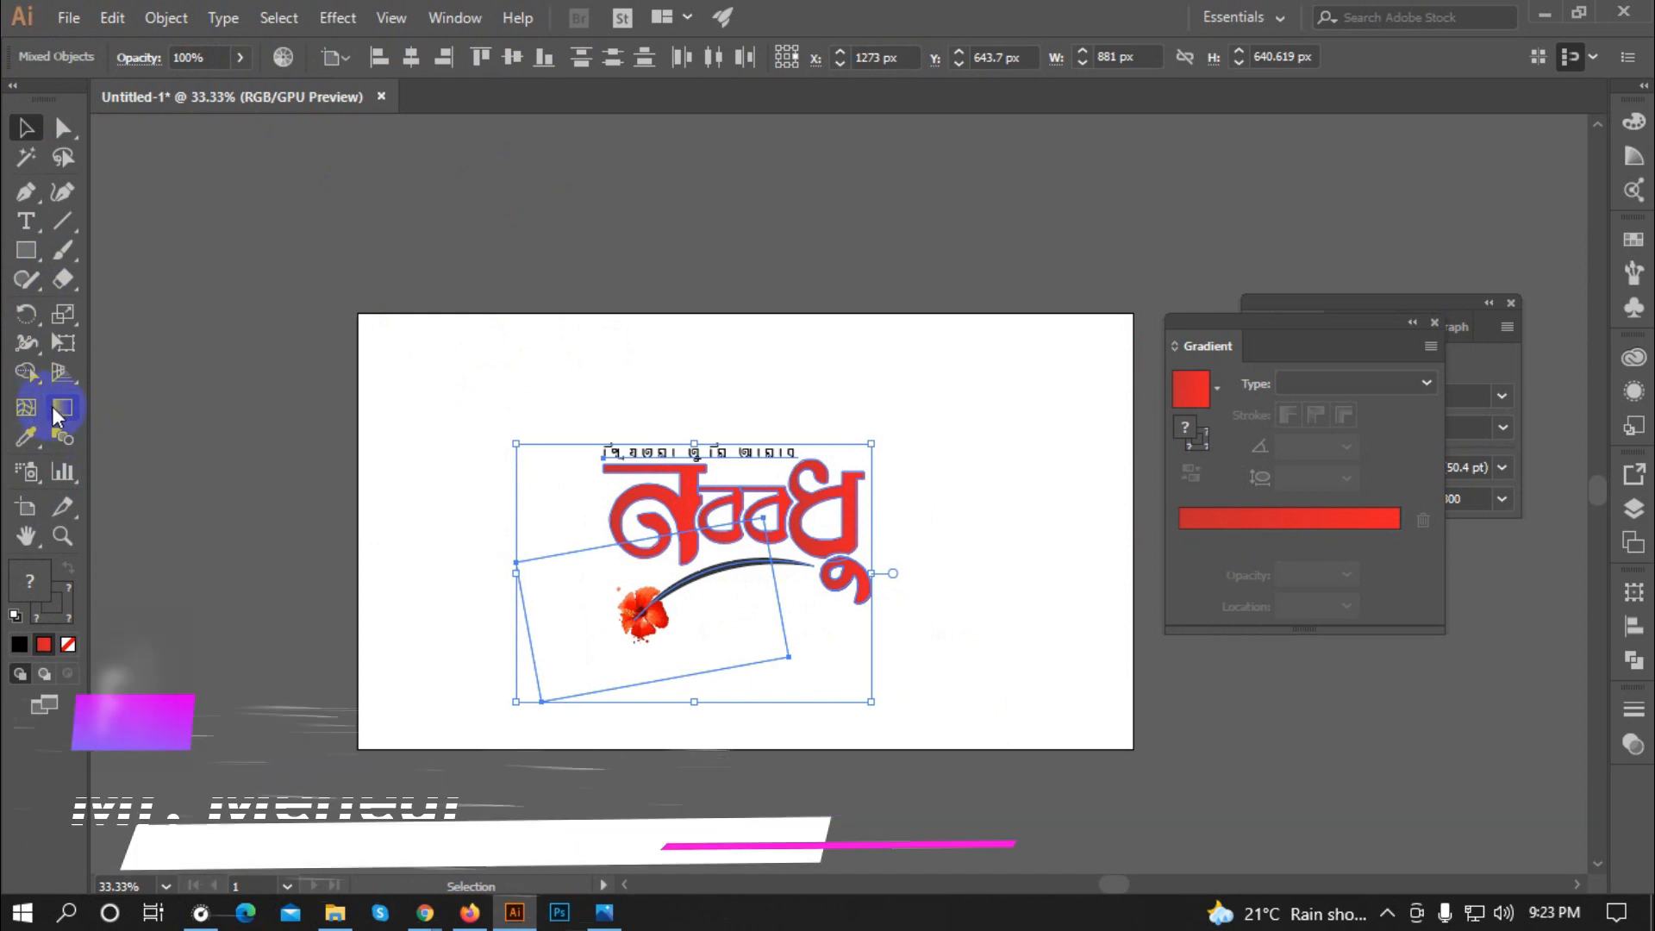
drag(789, 565, 898, 528)
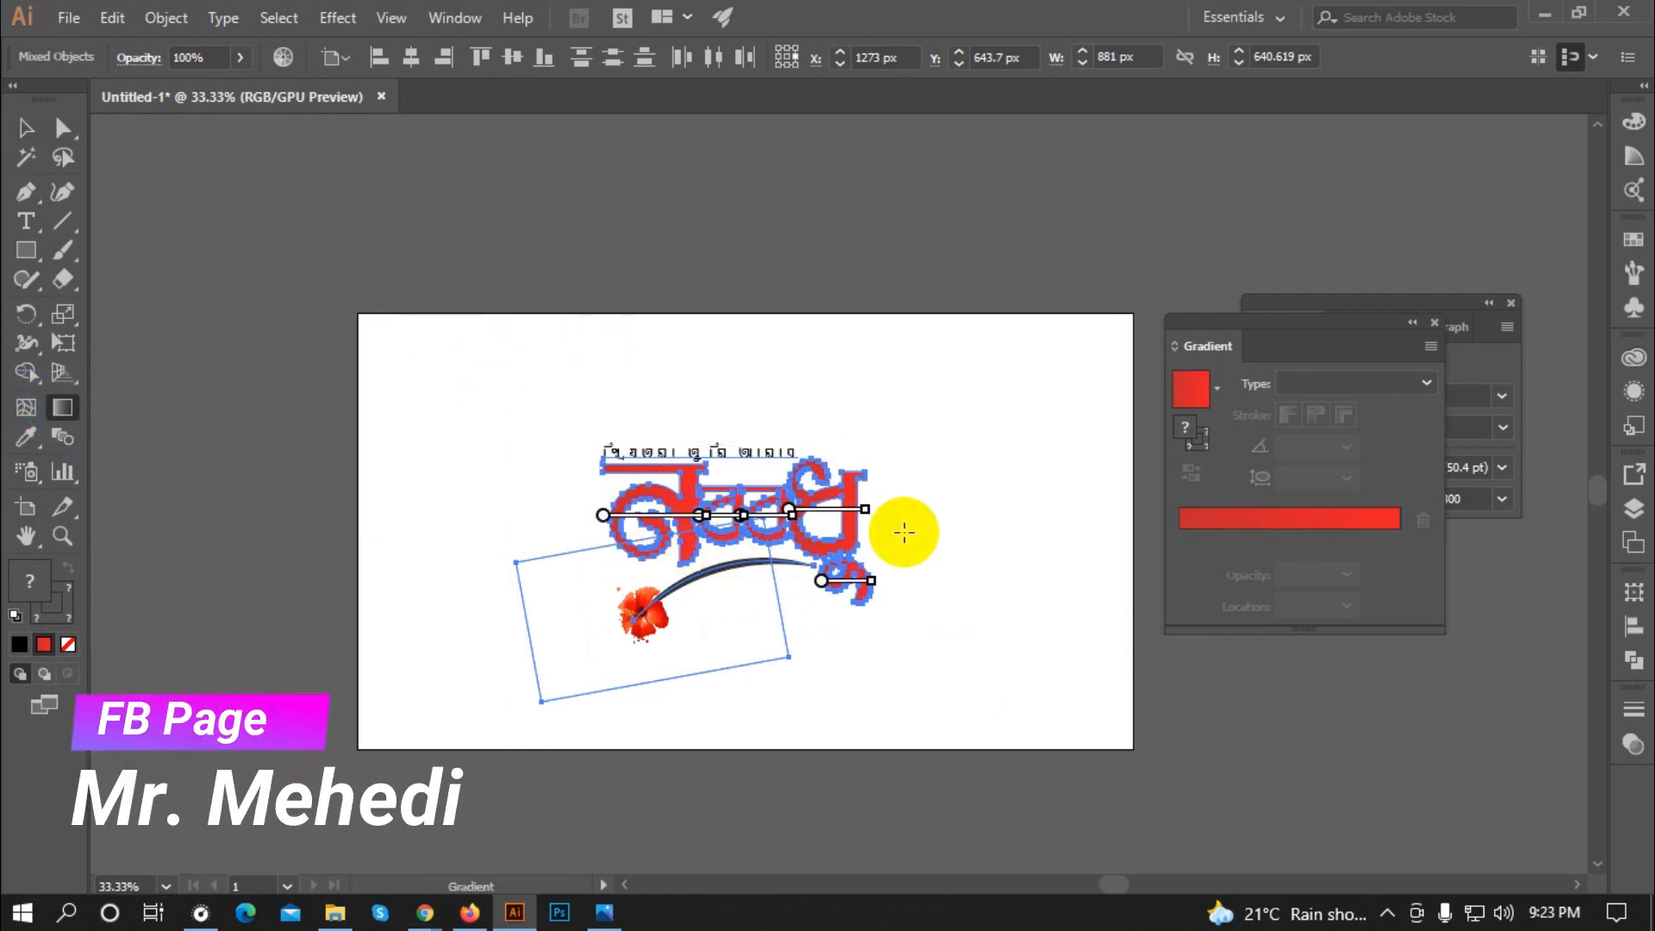
click(26, 127)
click(310, 185)
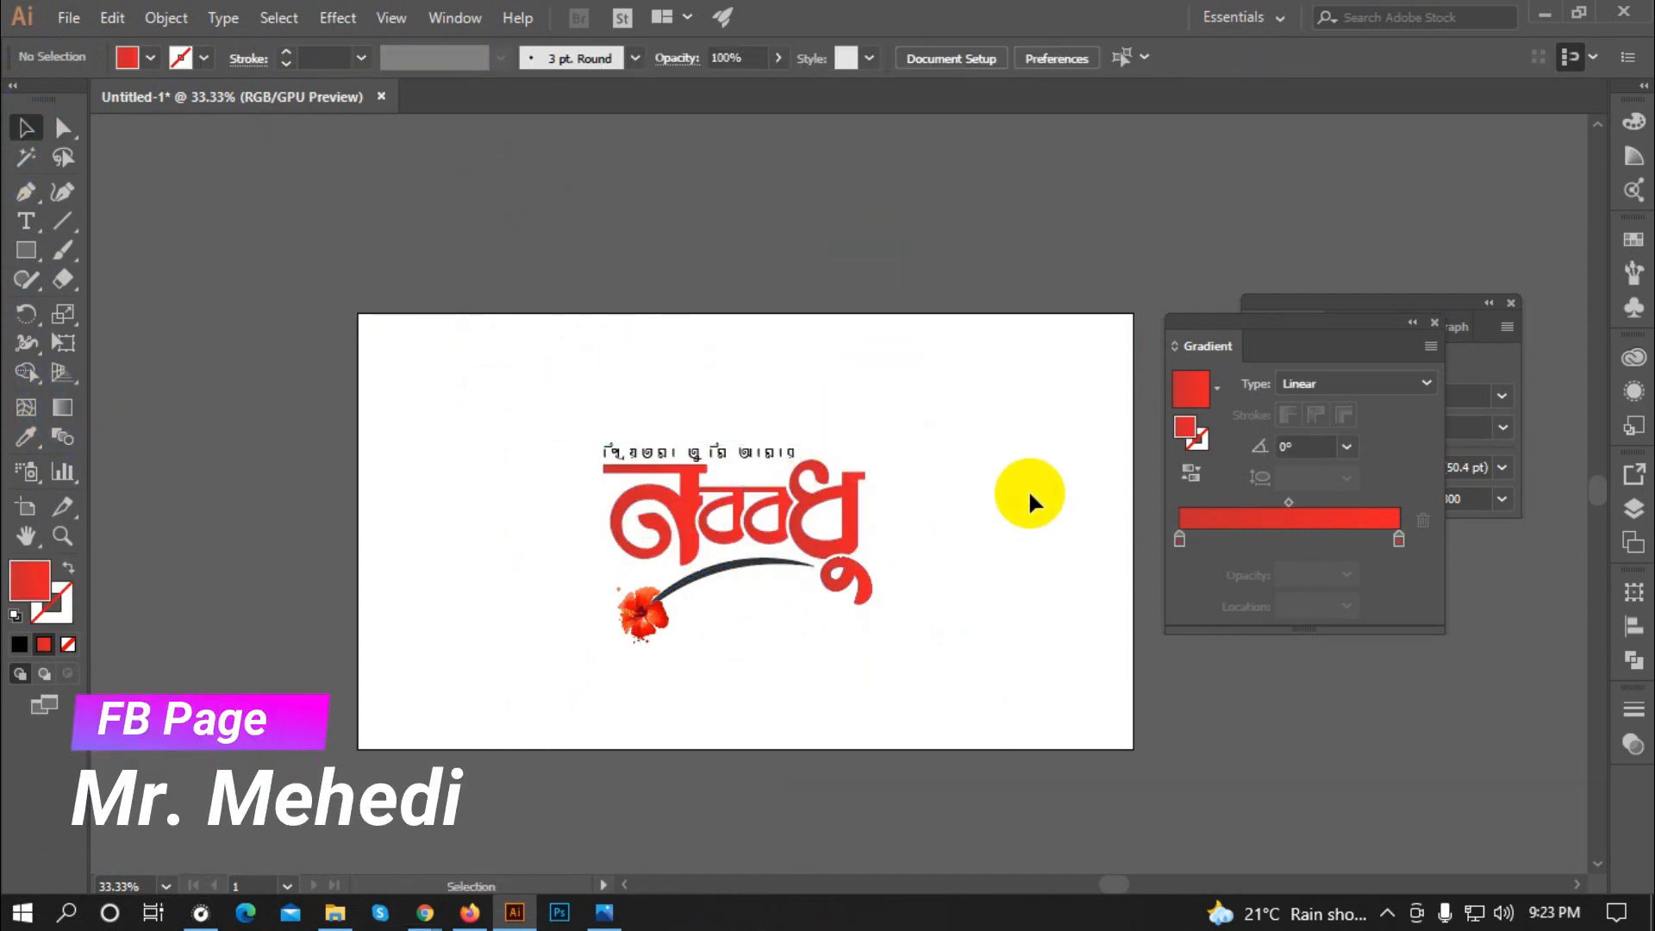
Step: Place the artwork over a dark grey background rectangle of about 1425 by 774 px, drawn on the artboard
scroll(845, 492, down, 1)
scroll(895, 495, up, 1)
drag(1415, 311, 1306, 325)
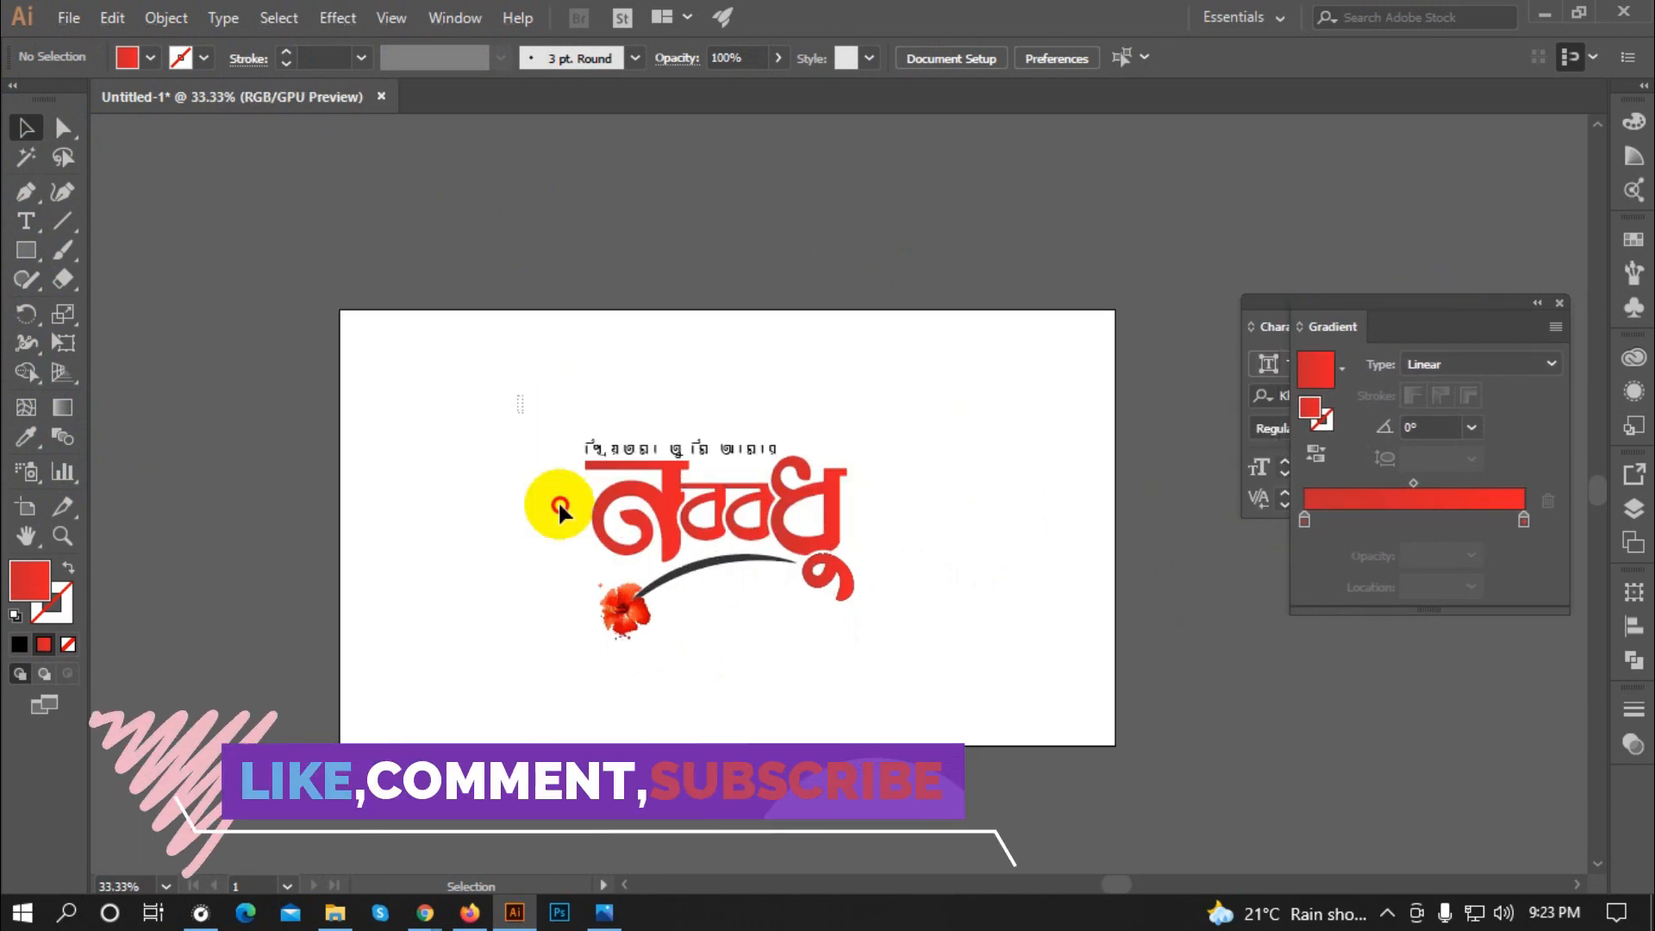
drag(559, 506, 910, 664)
drag(673, 516, 1159, 223)
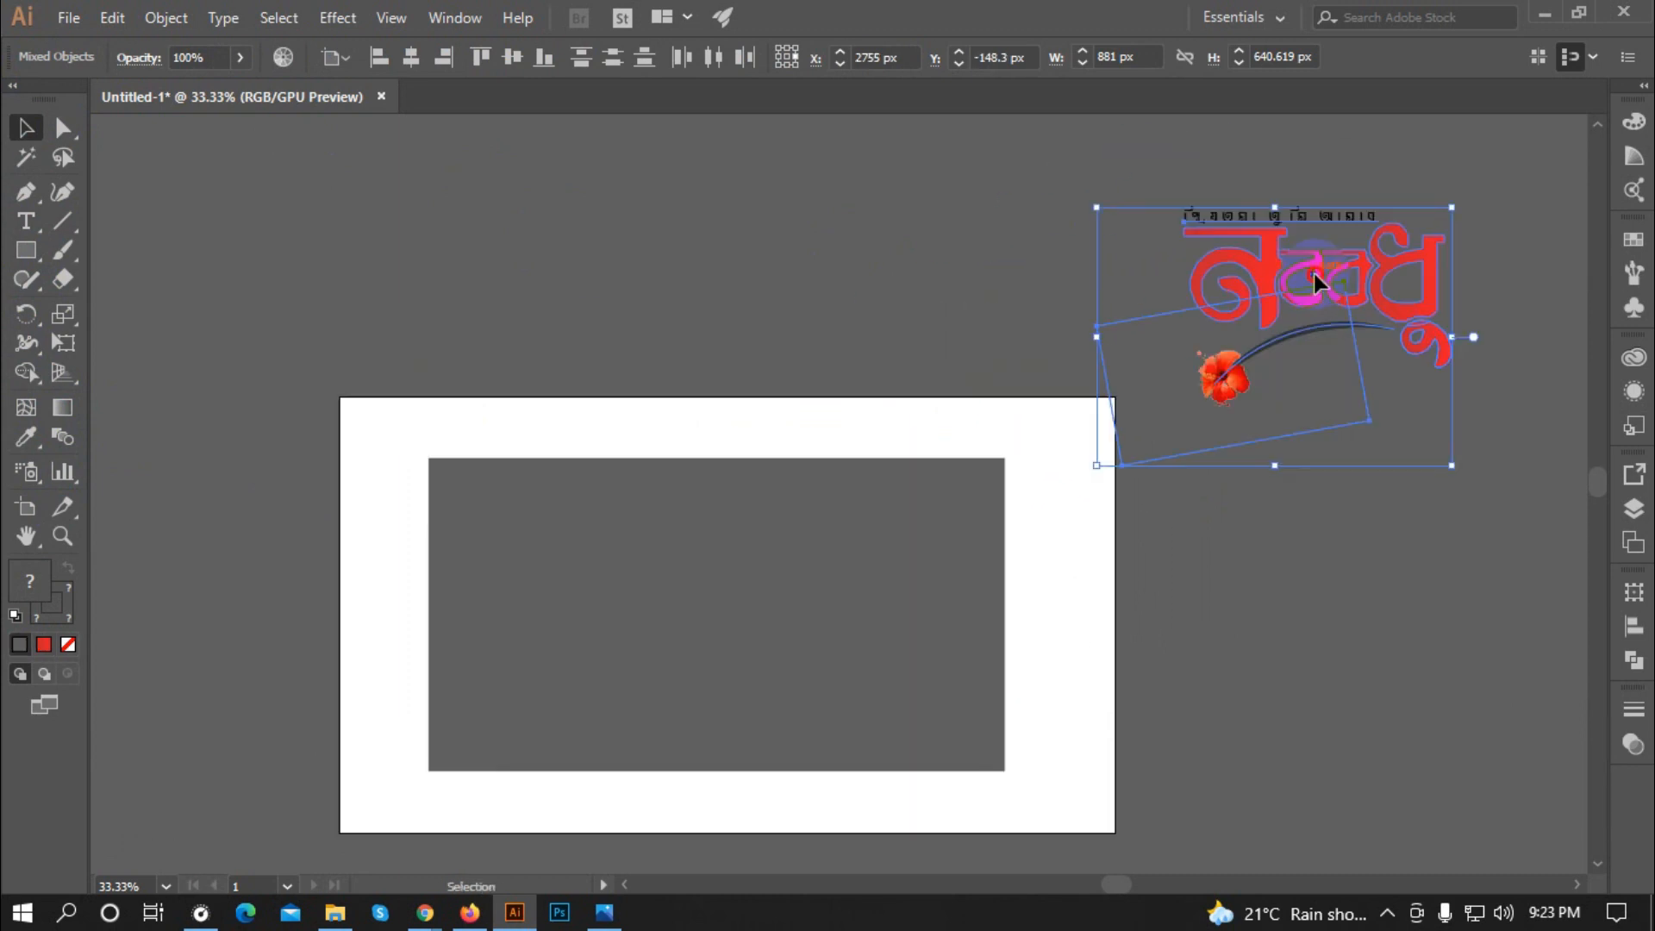
drag(1314, 274, 749, 574)
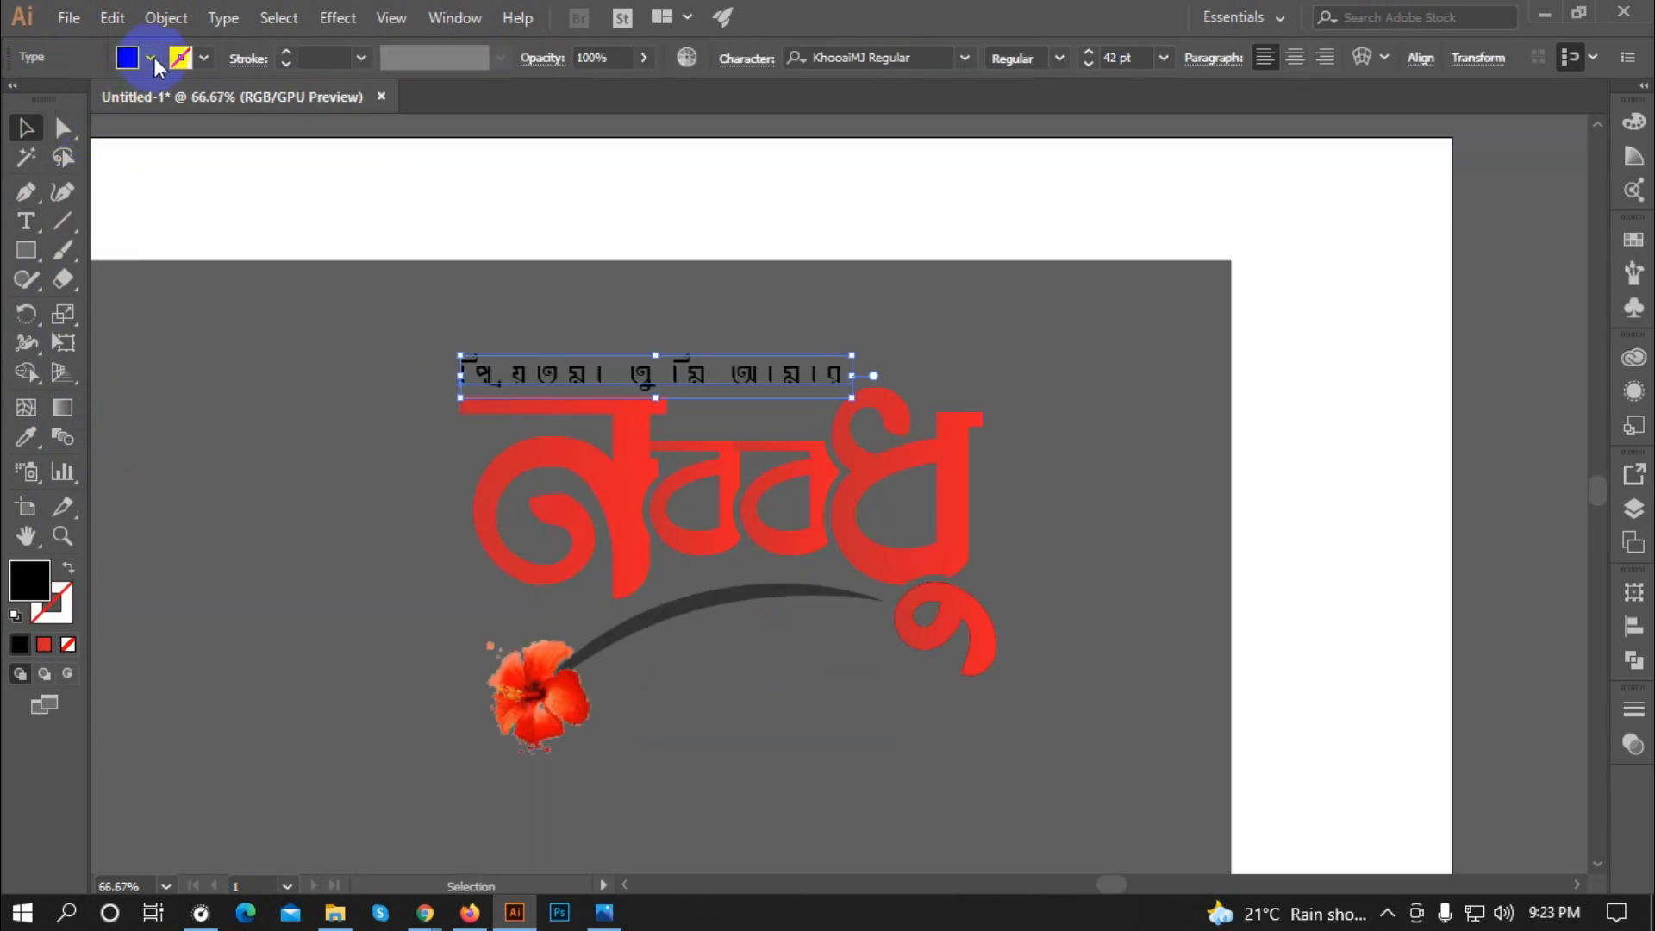
Step: Change the small phrase's fill colour to white
click(150, 58)
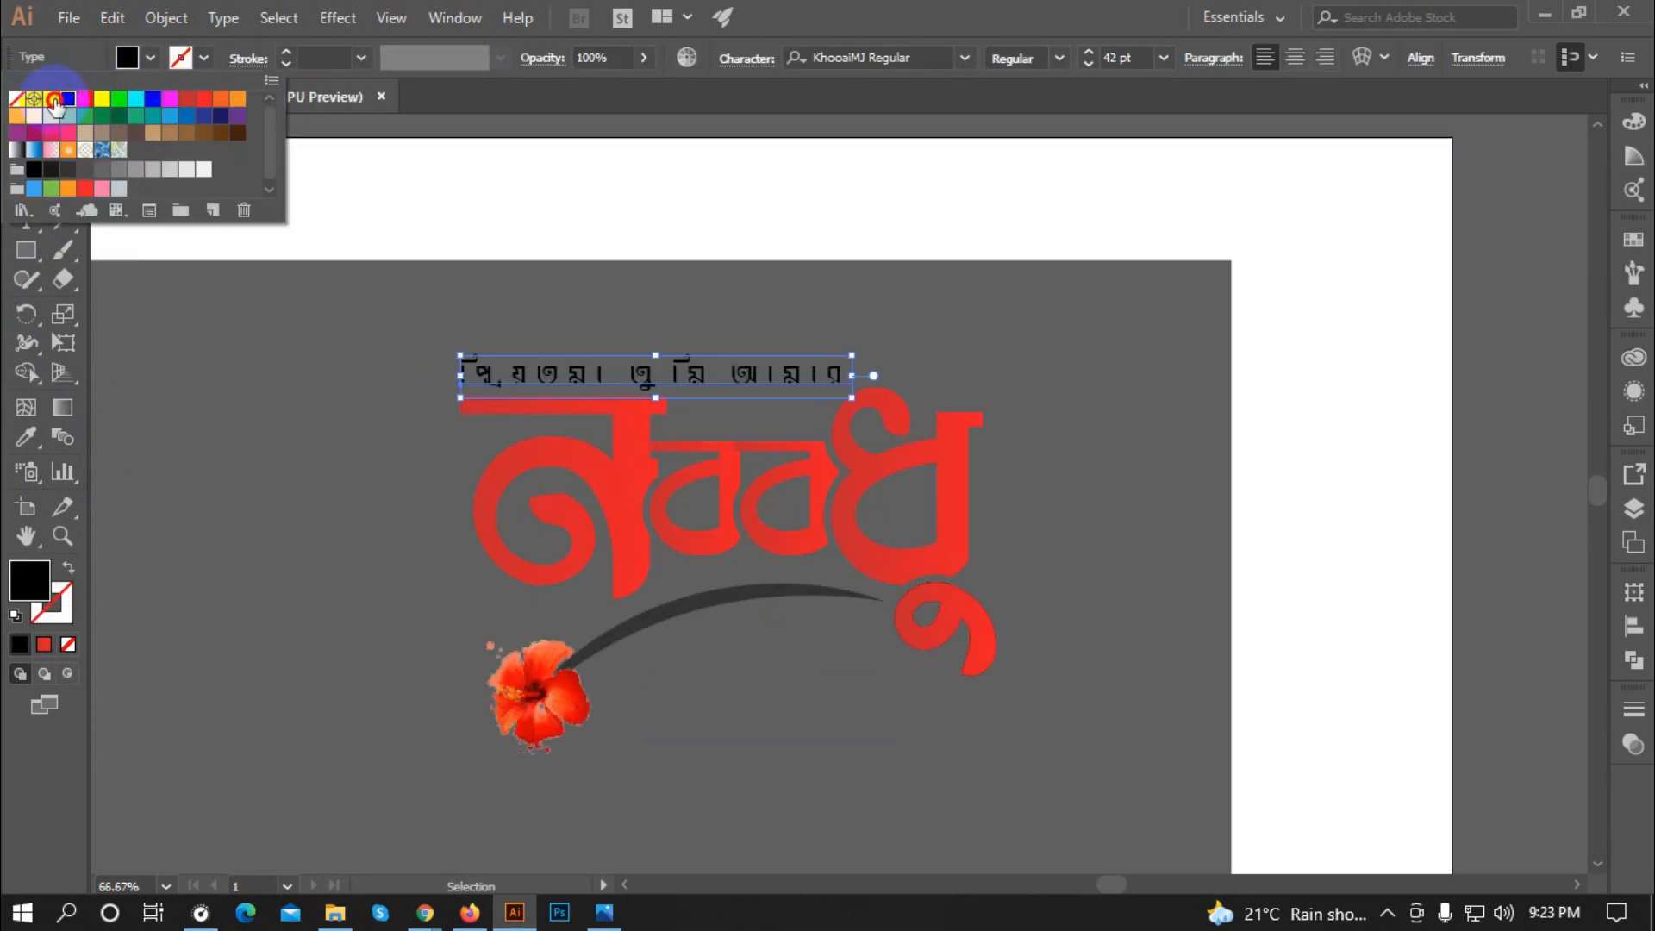
click(53, 100)
click(1423, 351)
Step: Change the curved stem's stroke colour to white and deselect it
click(724, 608)
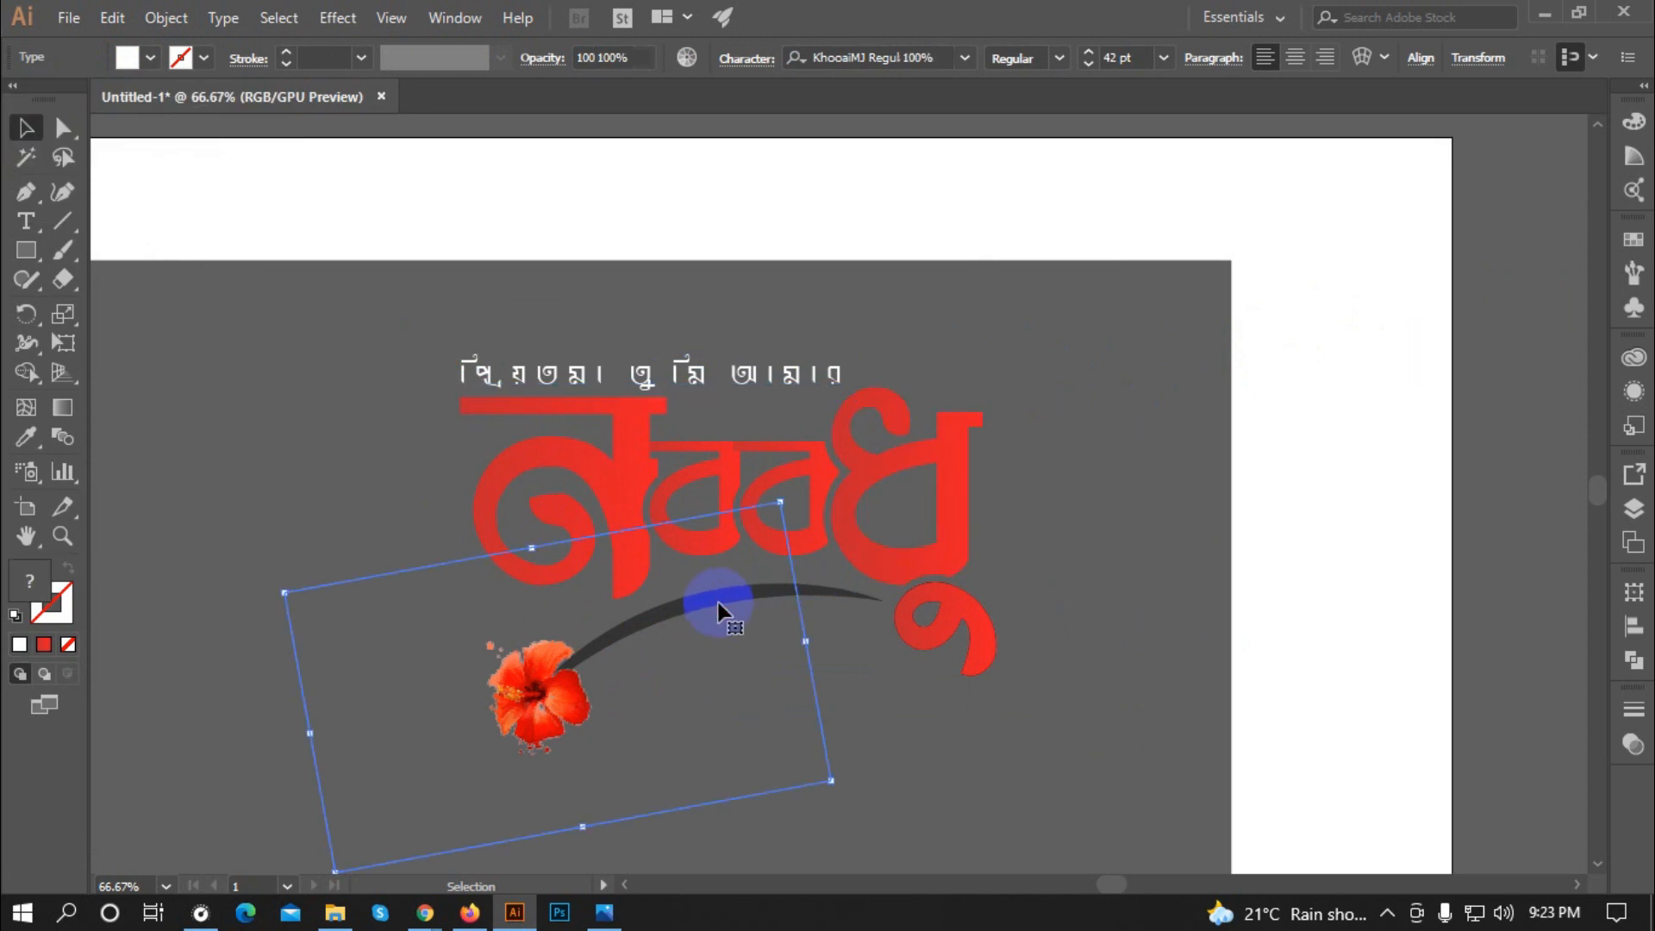
key(ctrl+2)
click(48, 102)
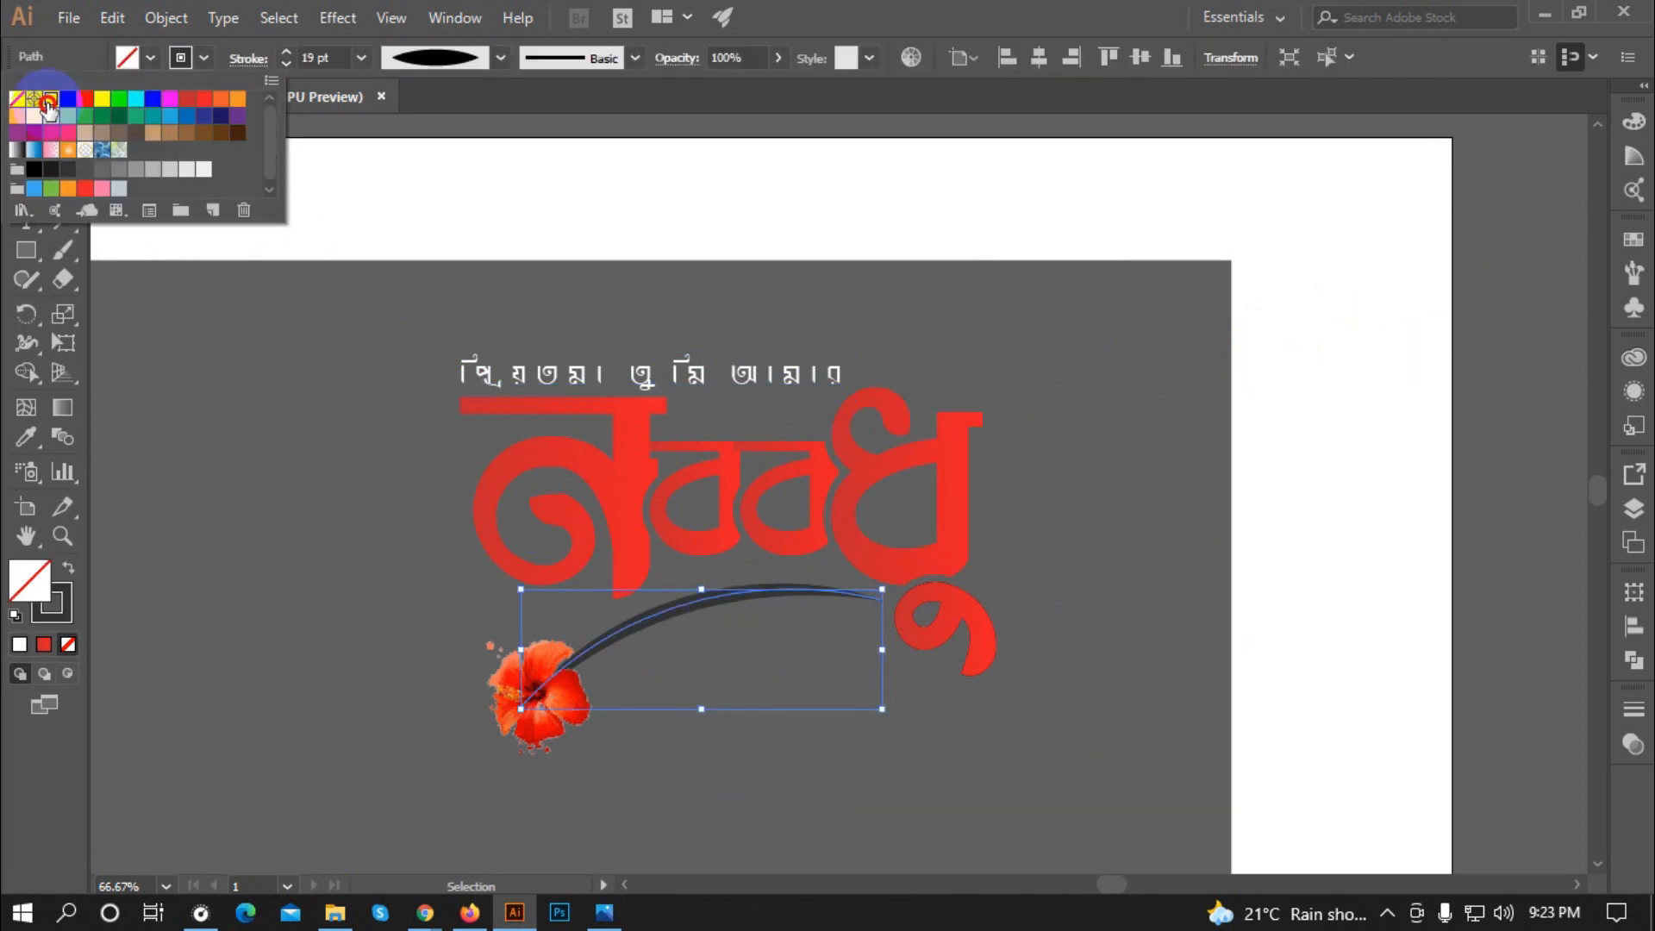
click(1492, 331)
scroll(794, 457, down, 1)
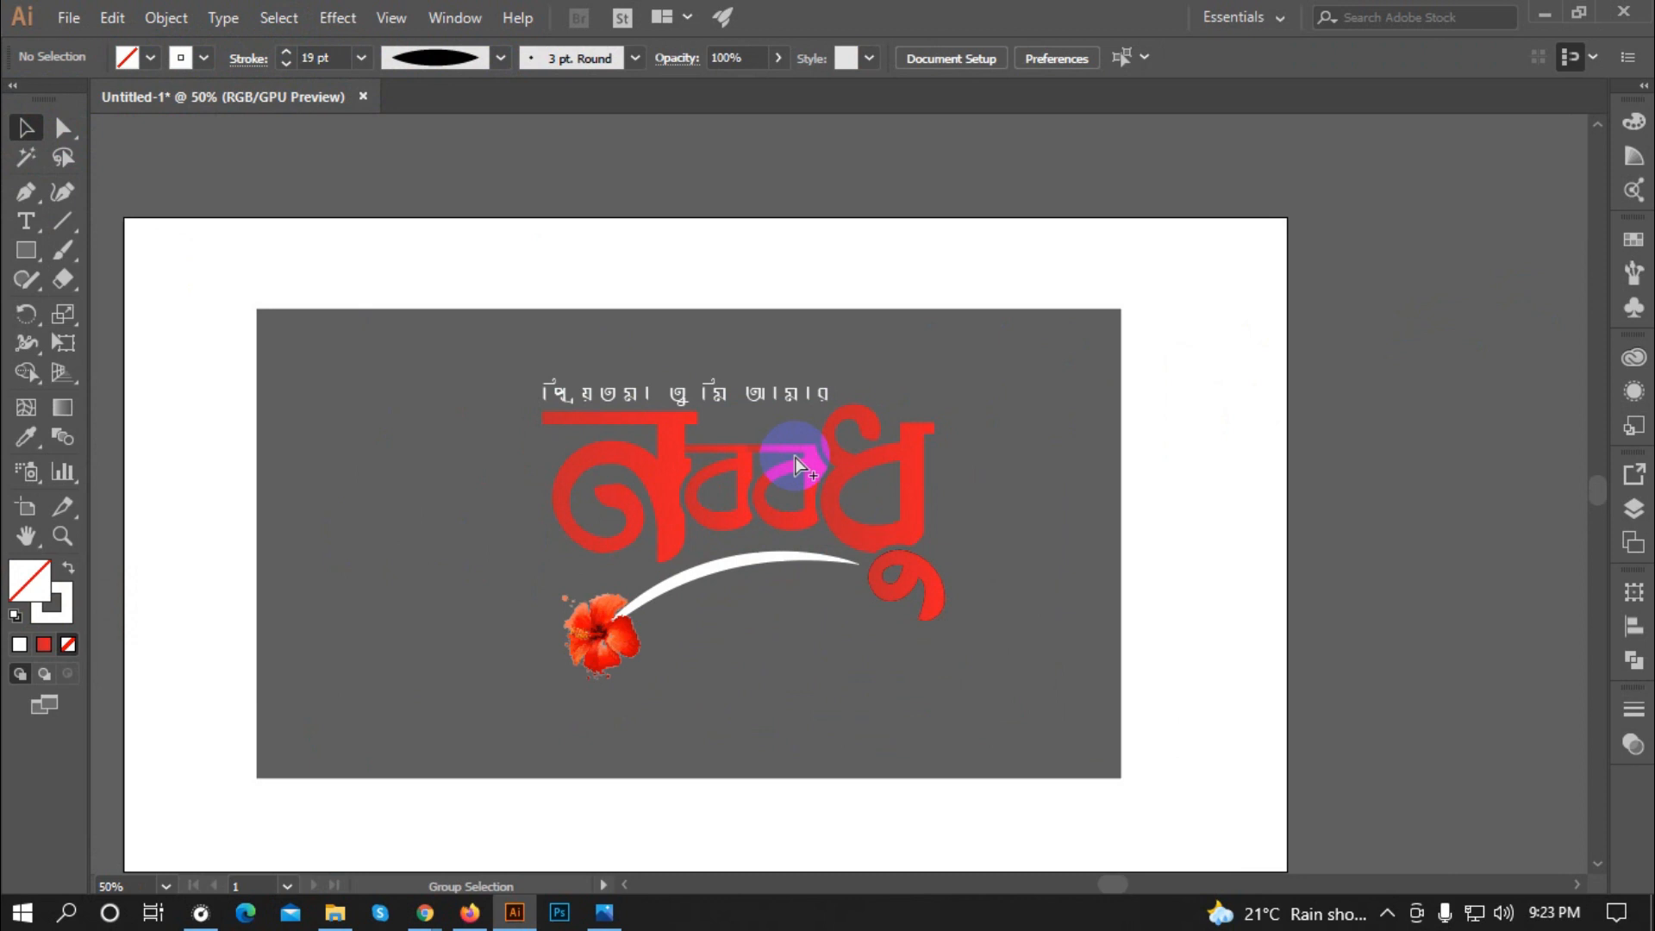
key(ctrl+a)
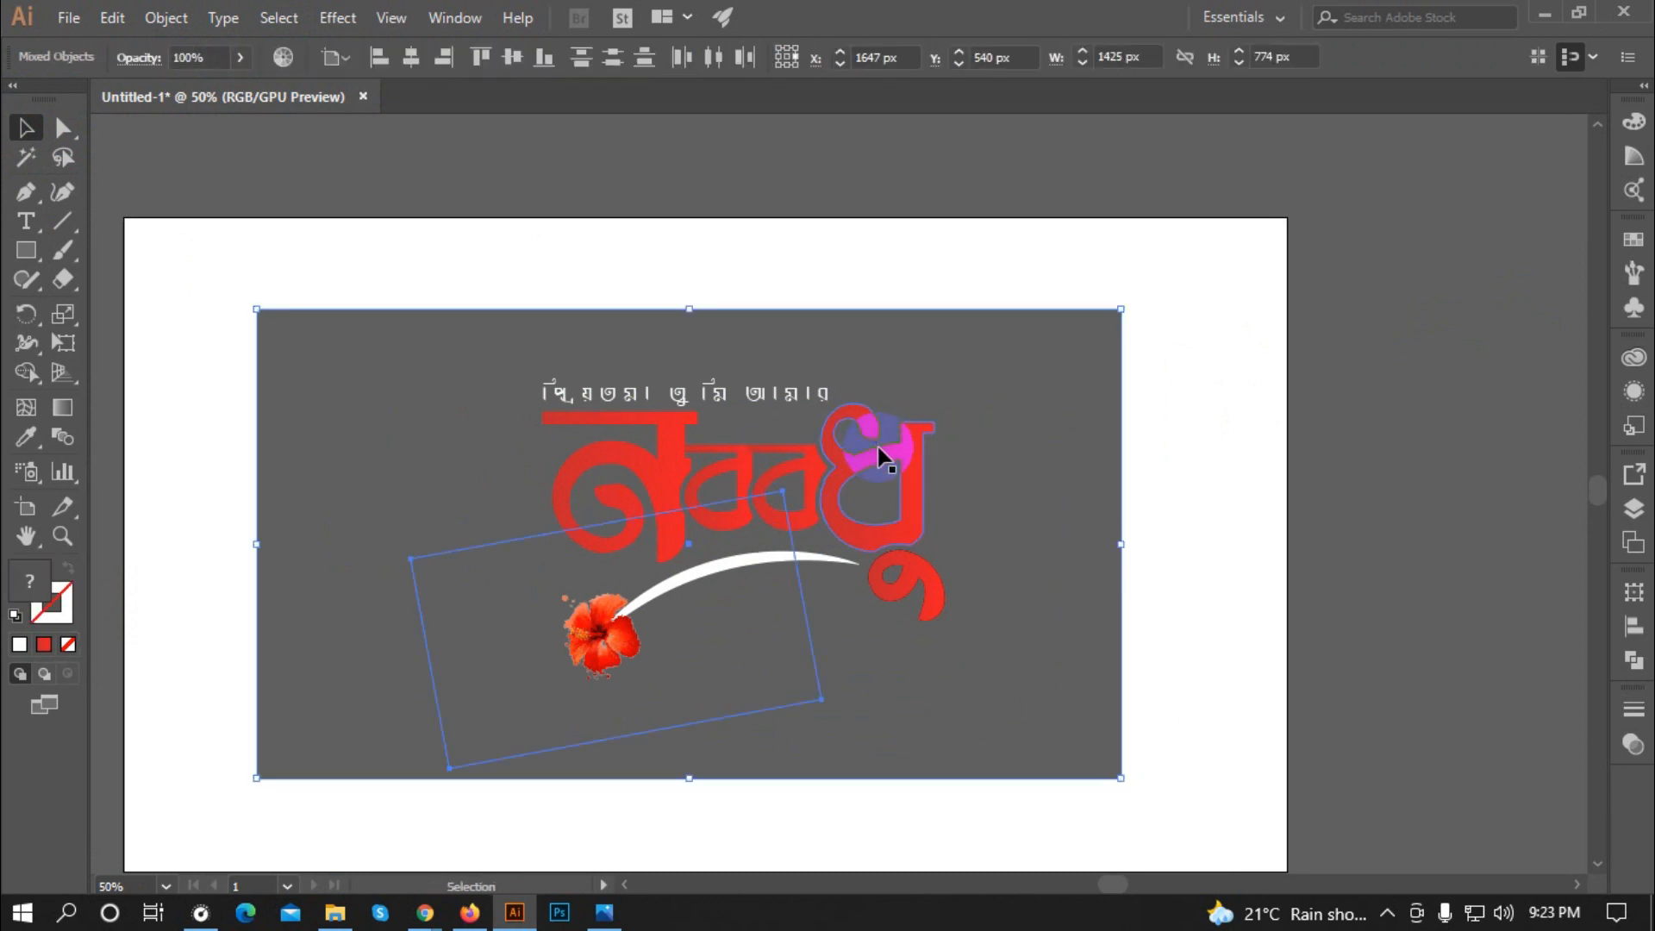
click(881, 457)
click(603, 629)
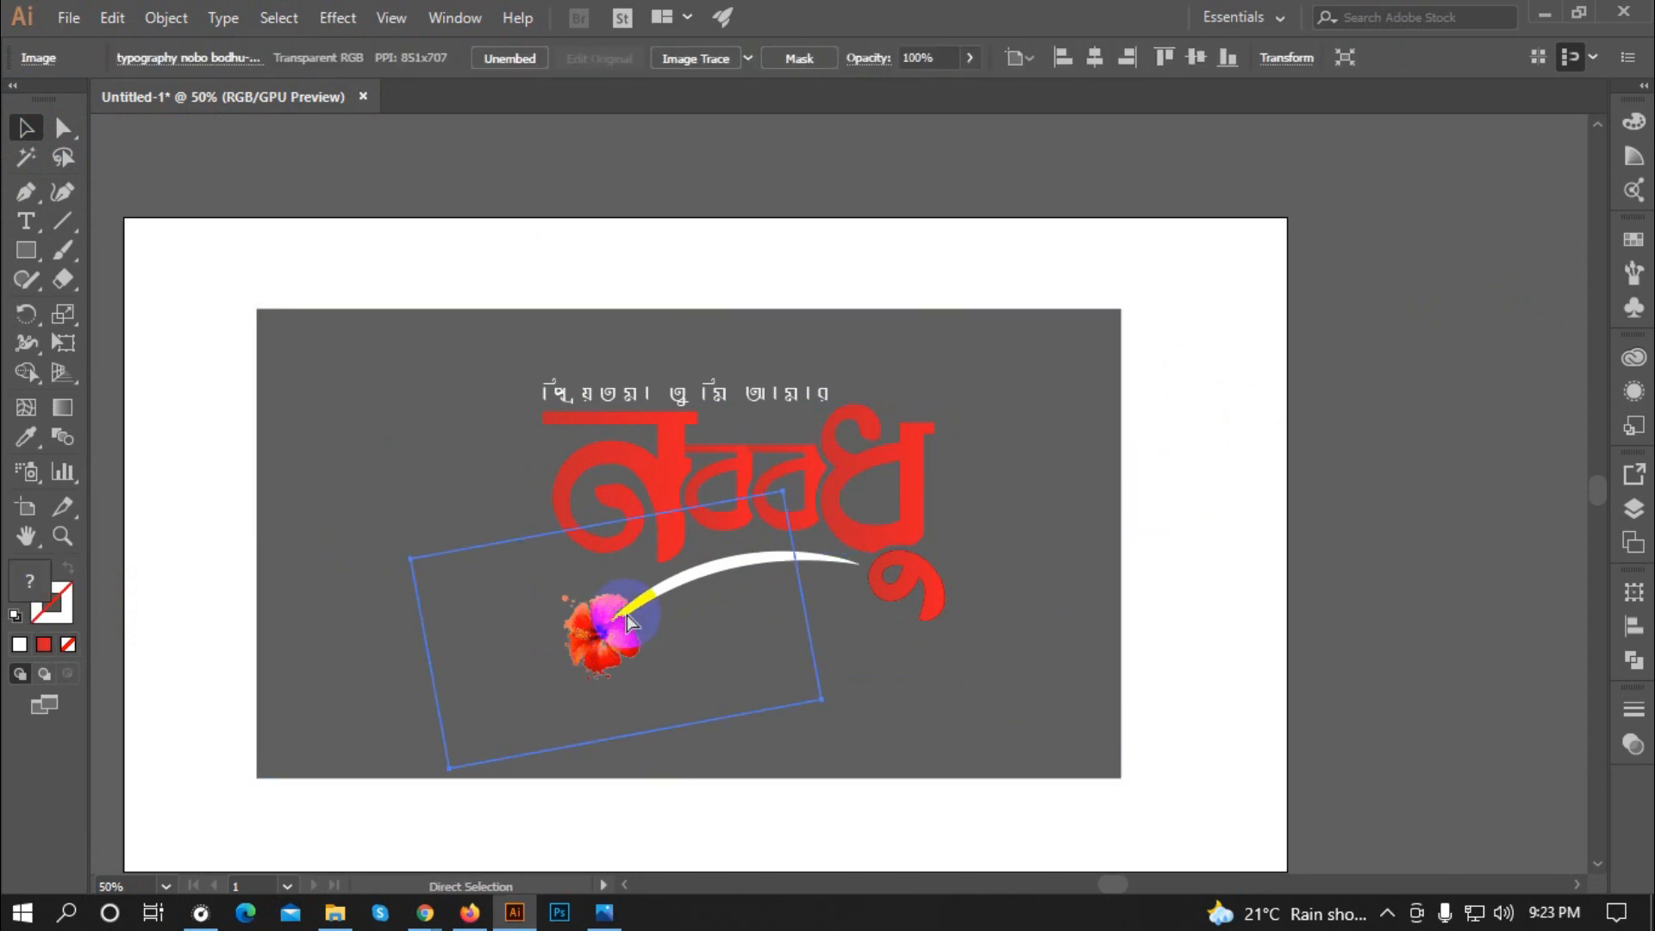
key(ctrl+shift+a)
drag(484, 452, 799, 483)
key(ctrl+z)
key(ctrl+z)
key(ctrl+z)
click(1372, 486)
scroll(804, 546, down, 1)
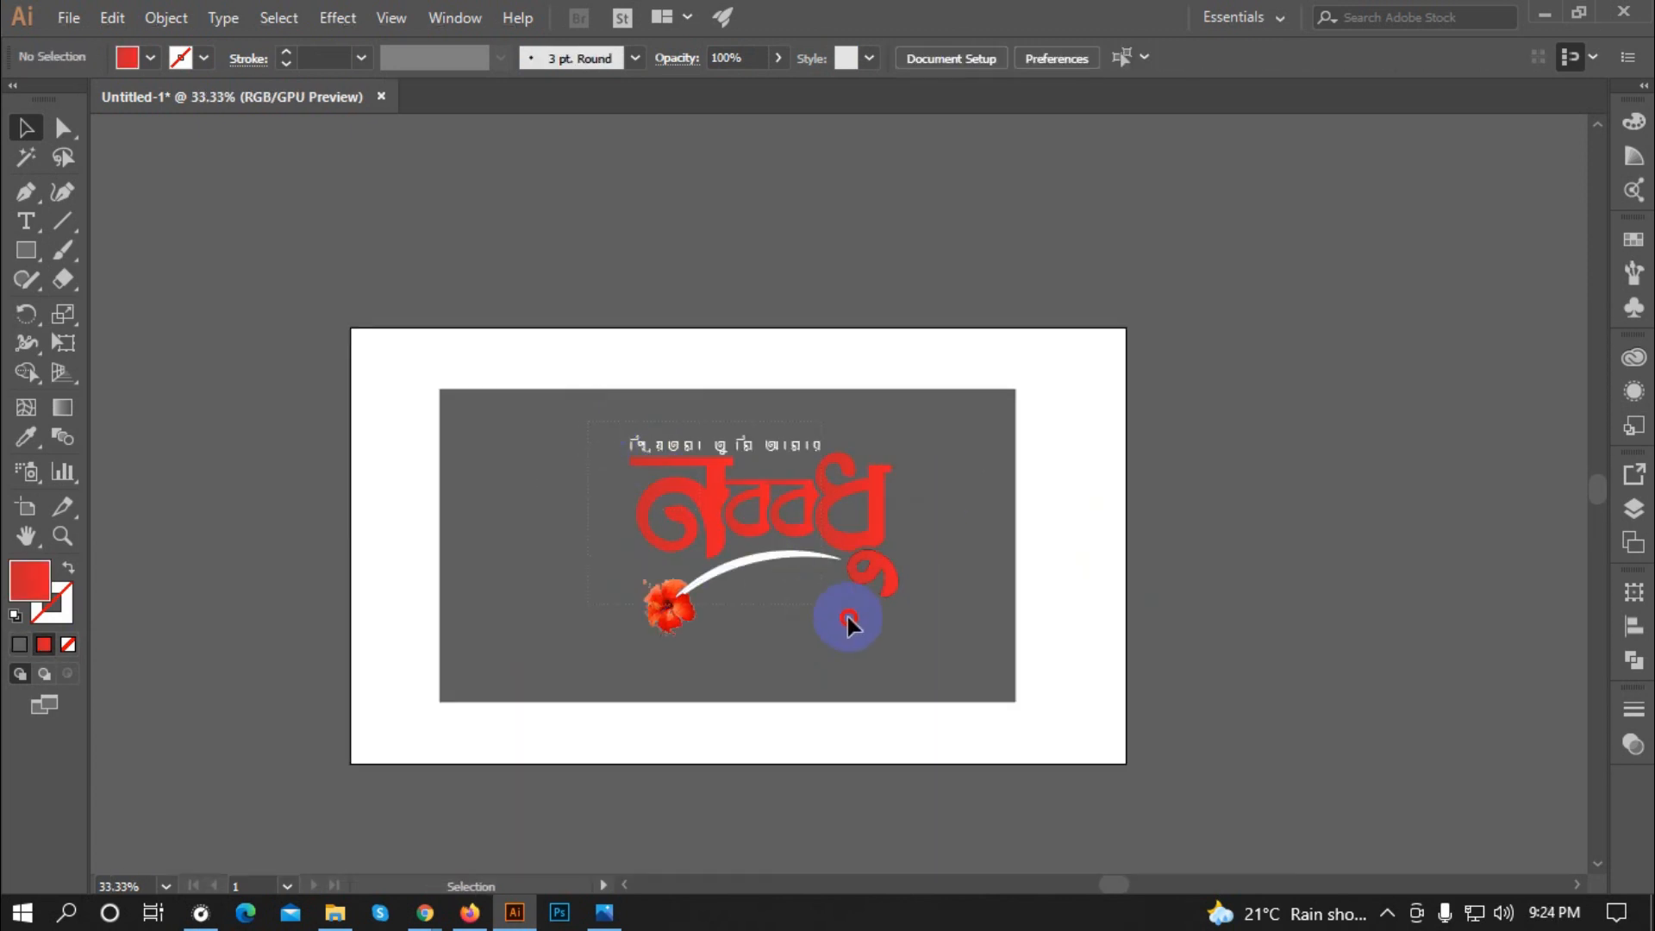
Step: Group the phrase, red lettering, curved stem and flower image together, keeping their position on the grey rectangle
drag(959, 643, 959, 643)
key(ctrl+g)
drag(767, 524, 743, 536)
key(ctrl+z)
key(ctrl+z)
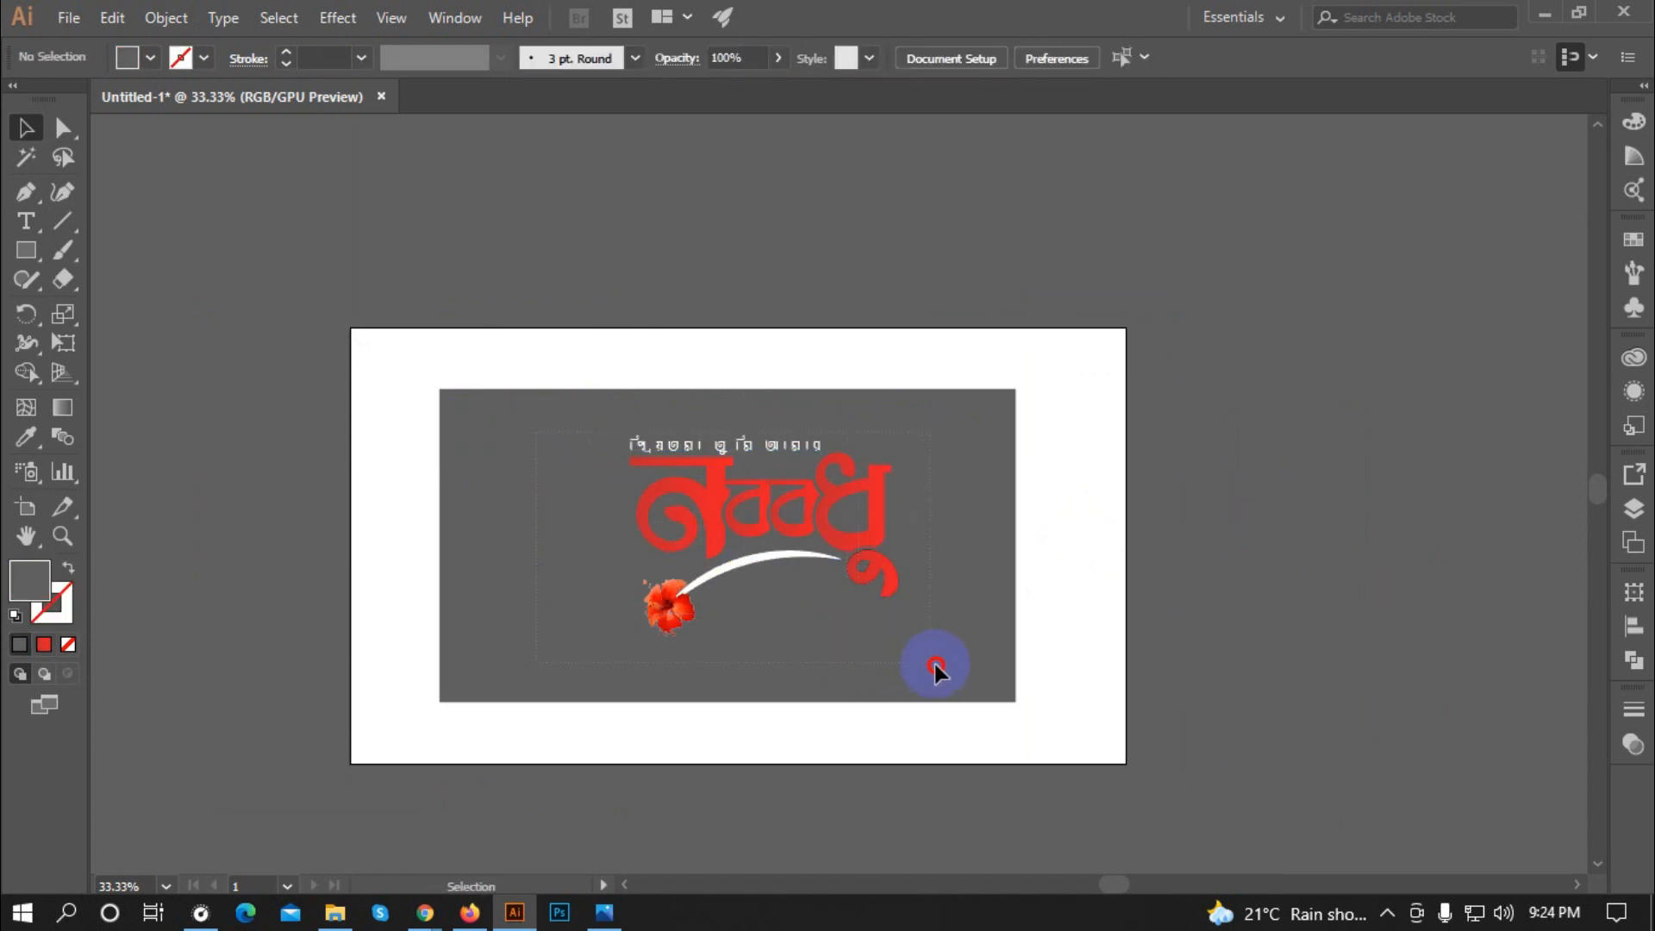
drag(934, 664, 959, 660)
click(1063, 496)
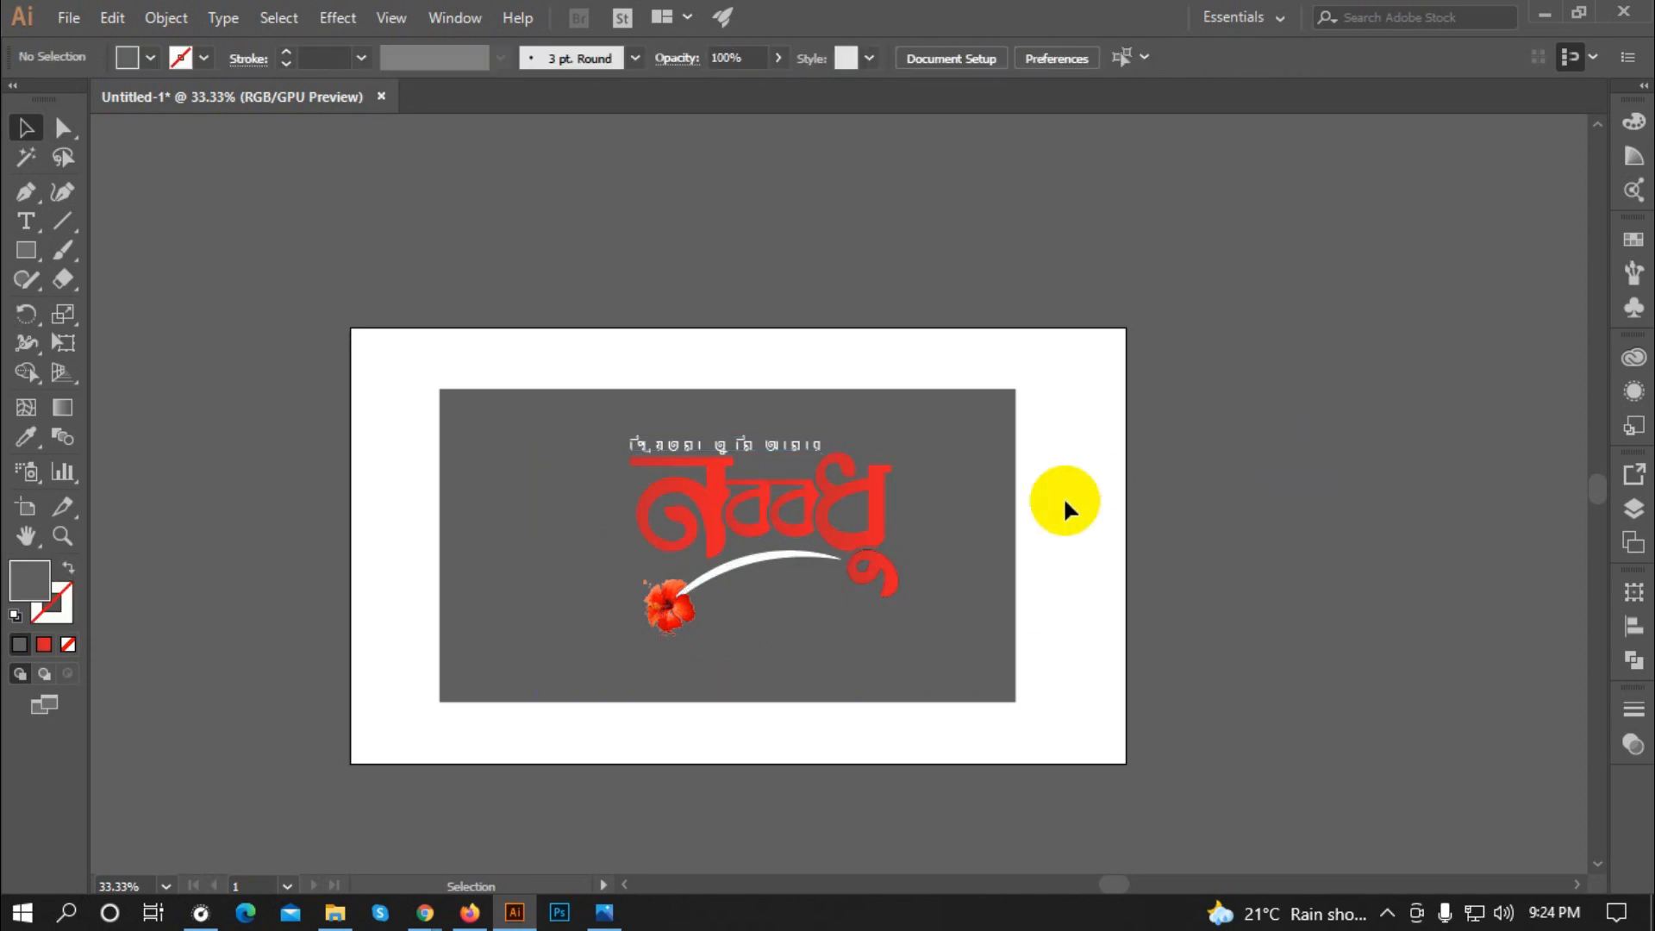
Step: Shrink the grey background rectangle around the artwork and strongly round its corners
click(965, 609)
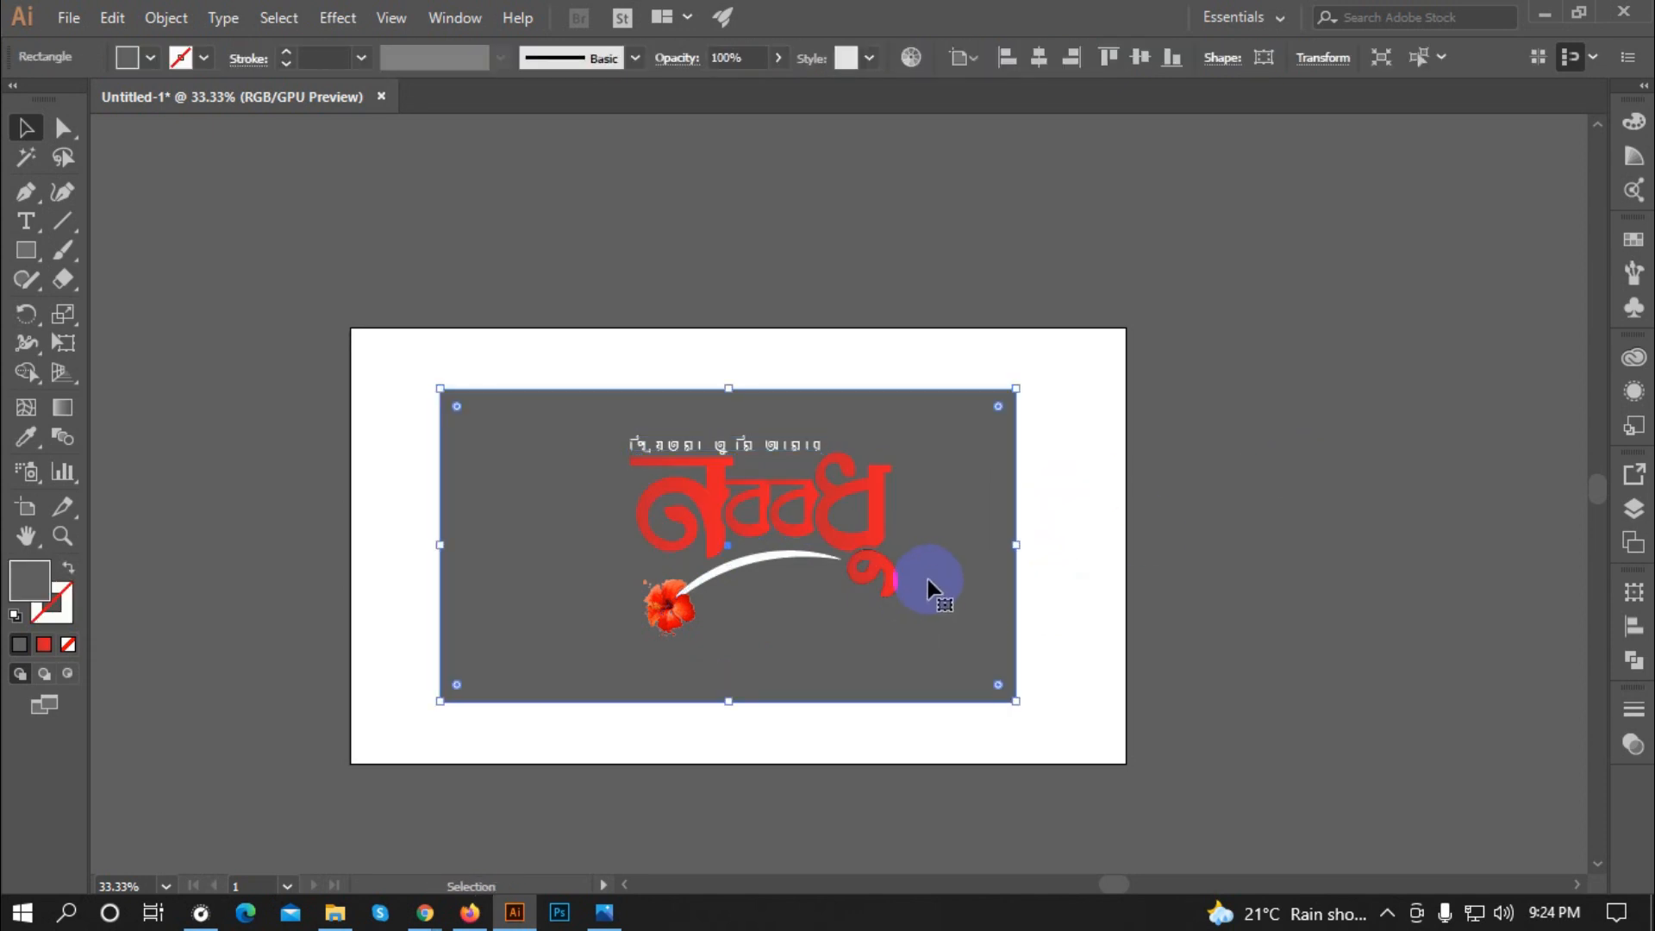
drag(1008, 677, 1015, 702)
click(334, 323)
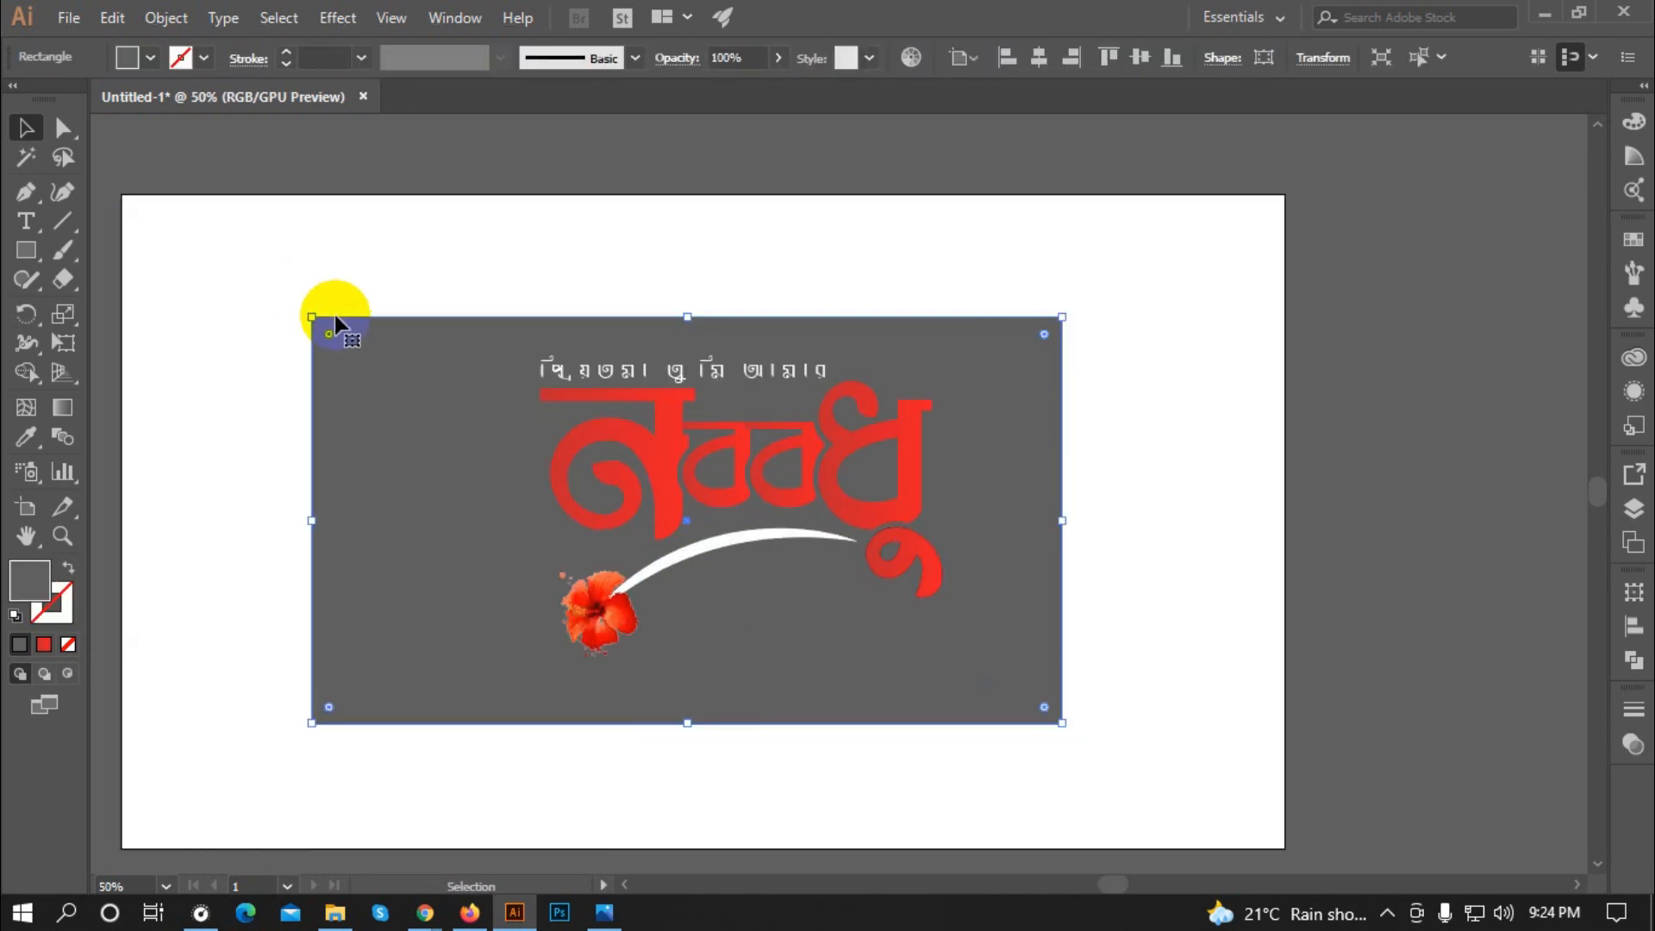
drag(324, 340, 481, 391)
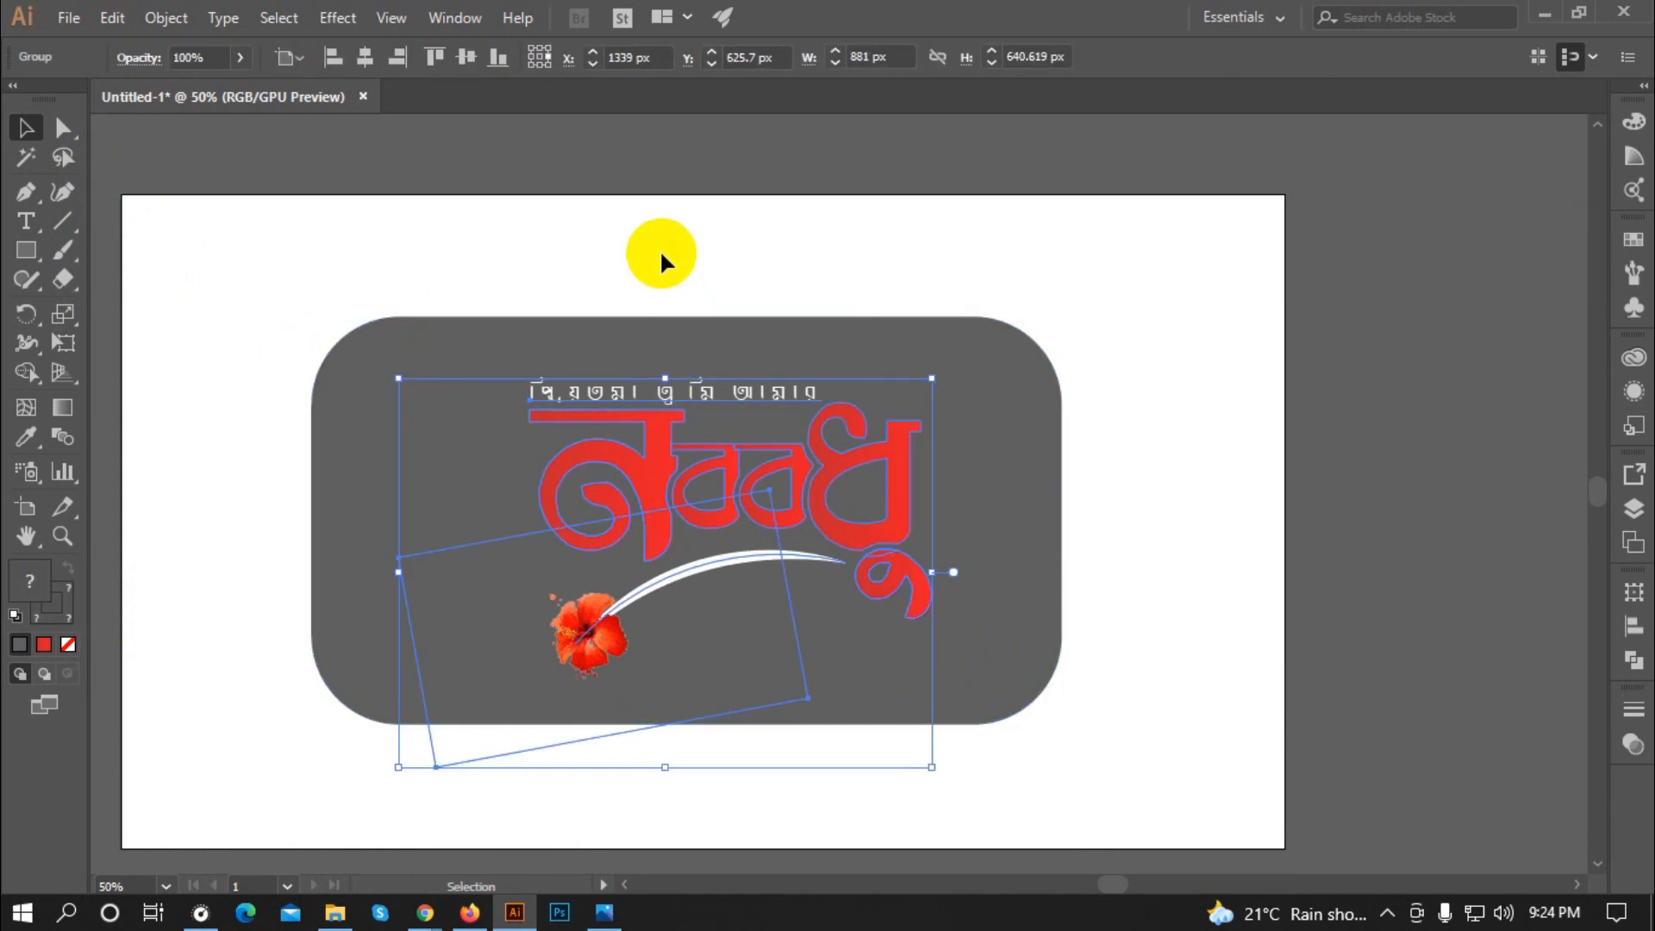
Step: Scale the grouped lettering artwork down to about 599 px wide within the grey rectangle and deselect it
shift+click(809, 377)
click(835, 329)
click(726, 61)
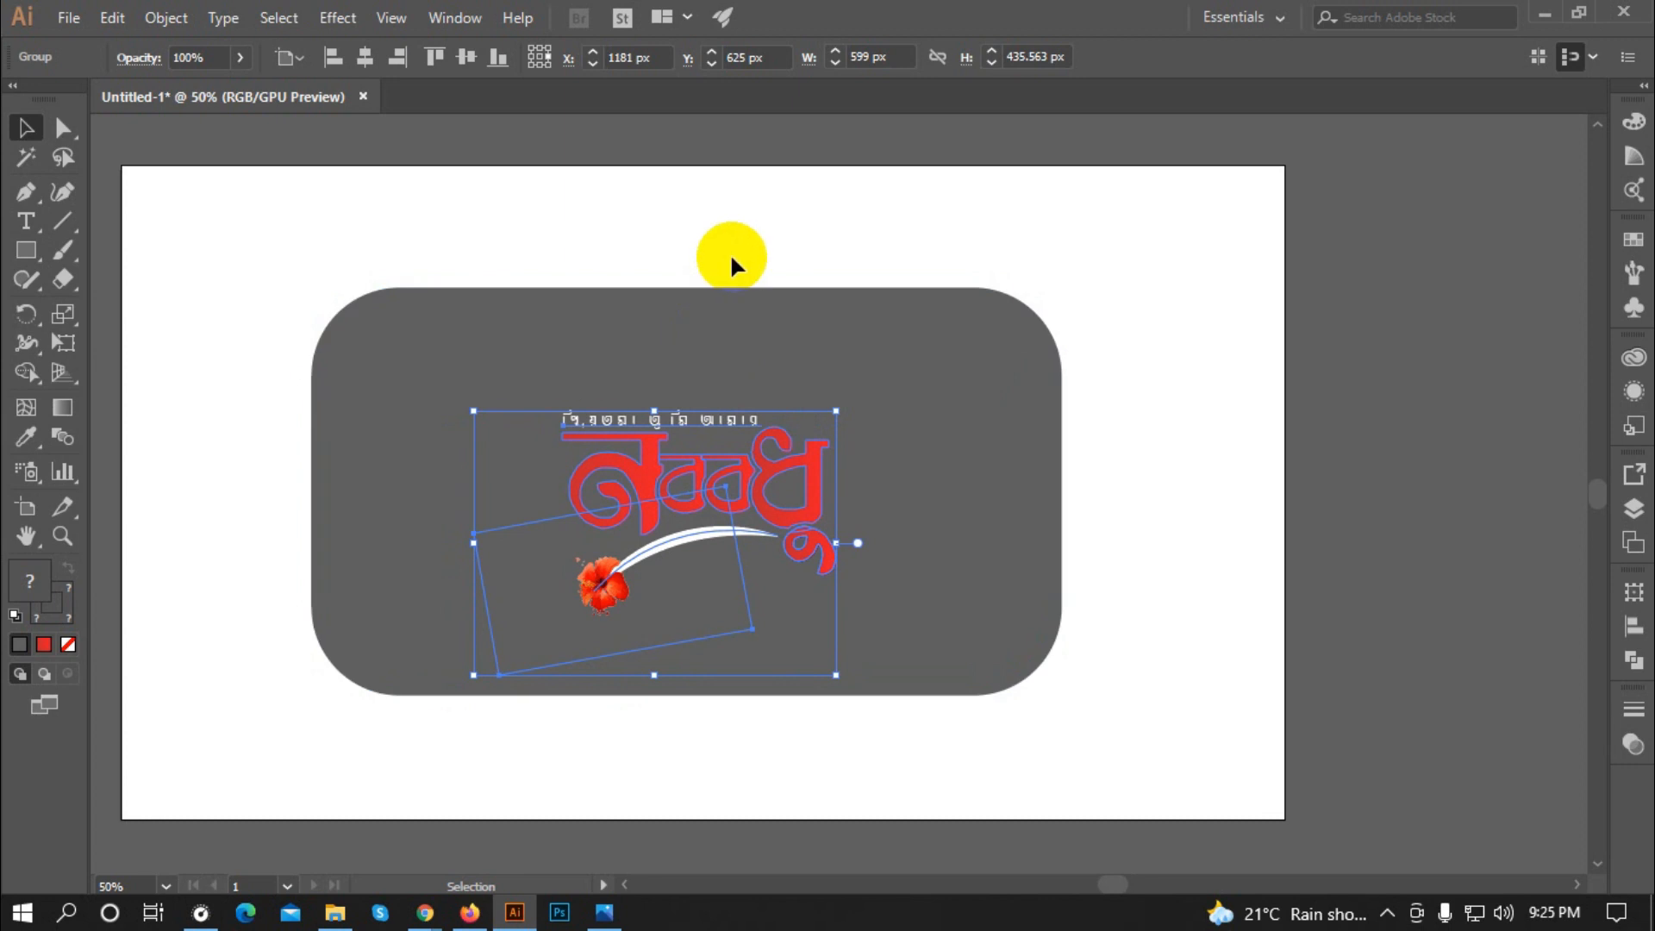
click(731, 252)
Step: Apply a black Multiply drop shadow to the artwork group with 75% opacity, 7 px X and Y offsets and 5 px blur
click(728, 463)
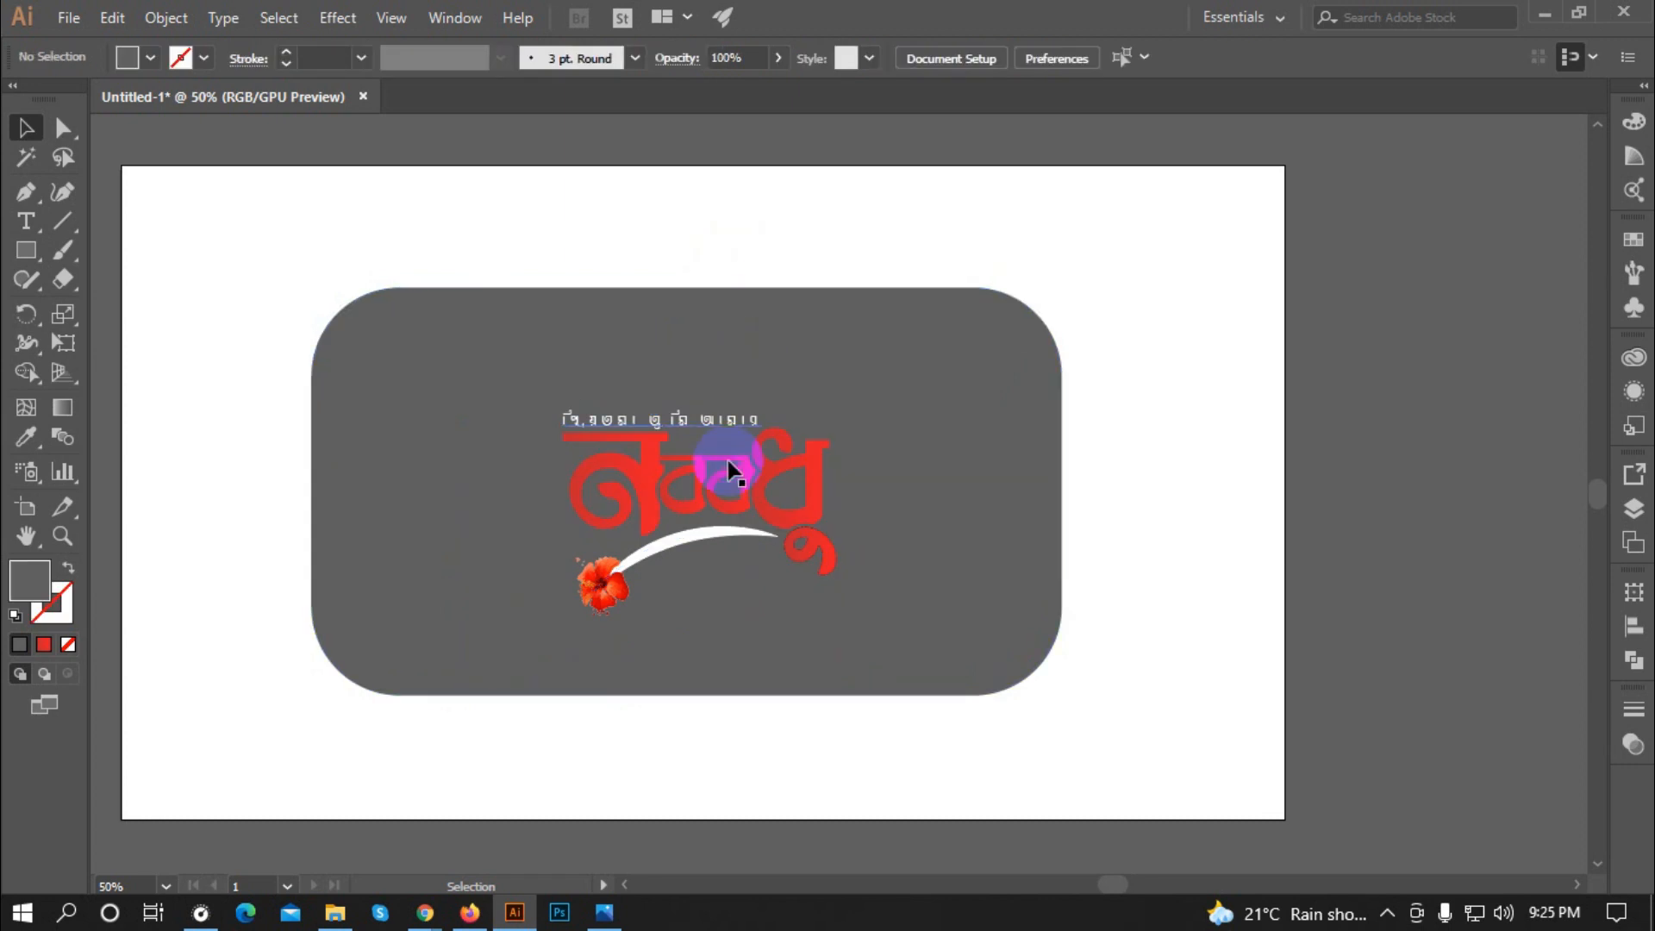
click(338, 19)
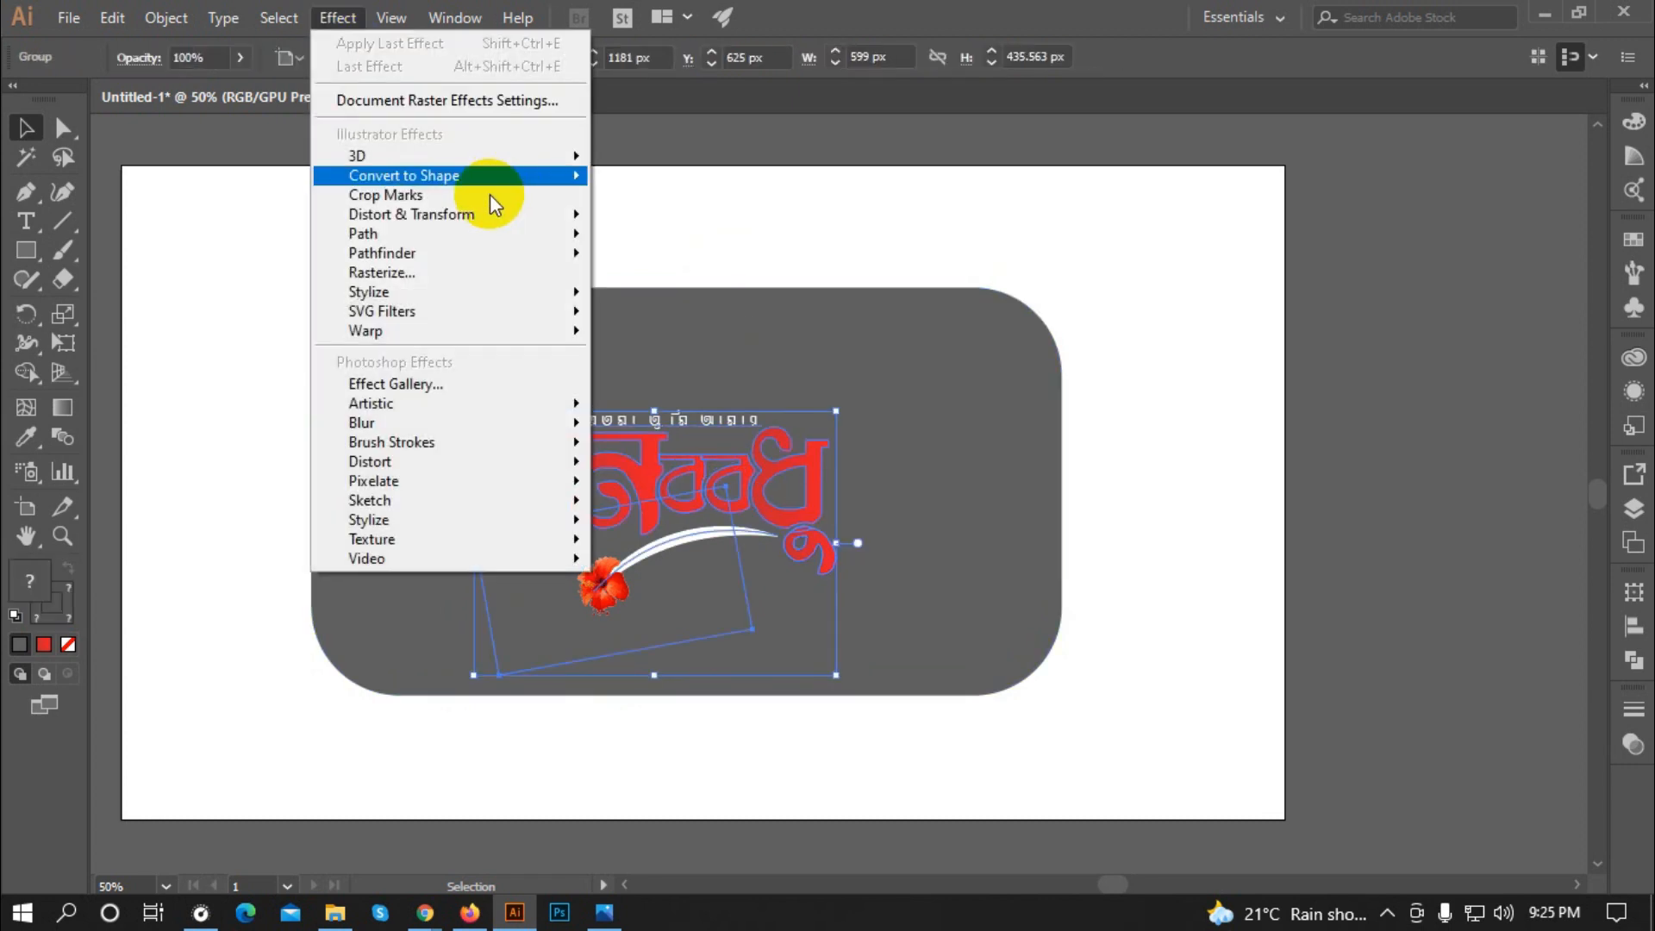
mouse_move(436, 296)
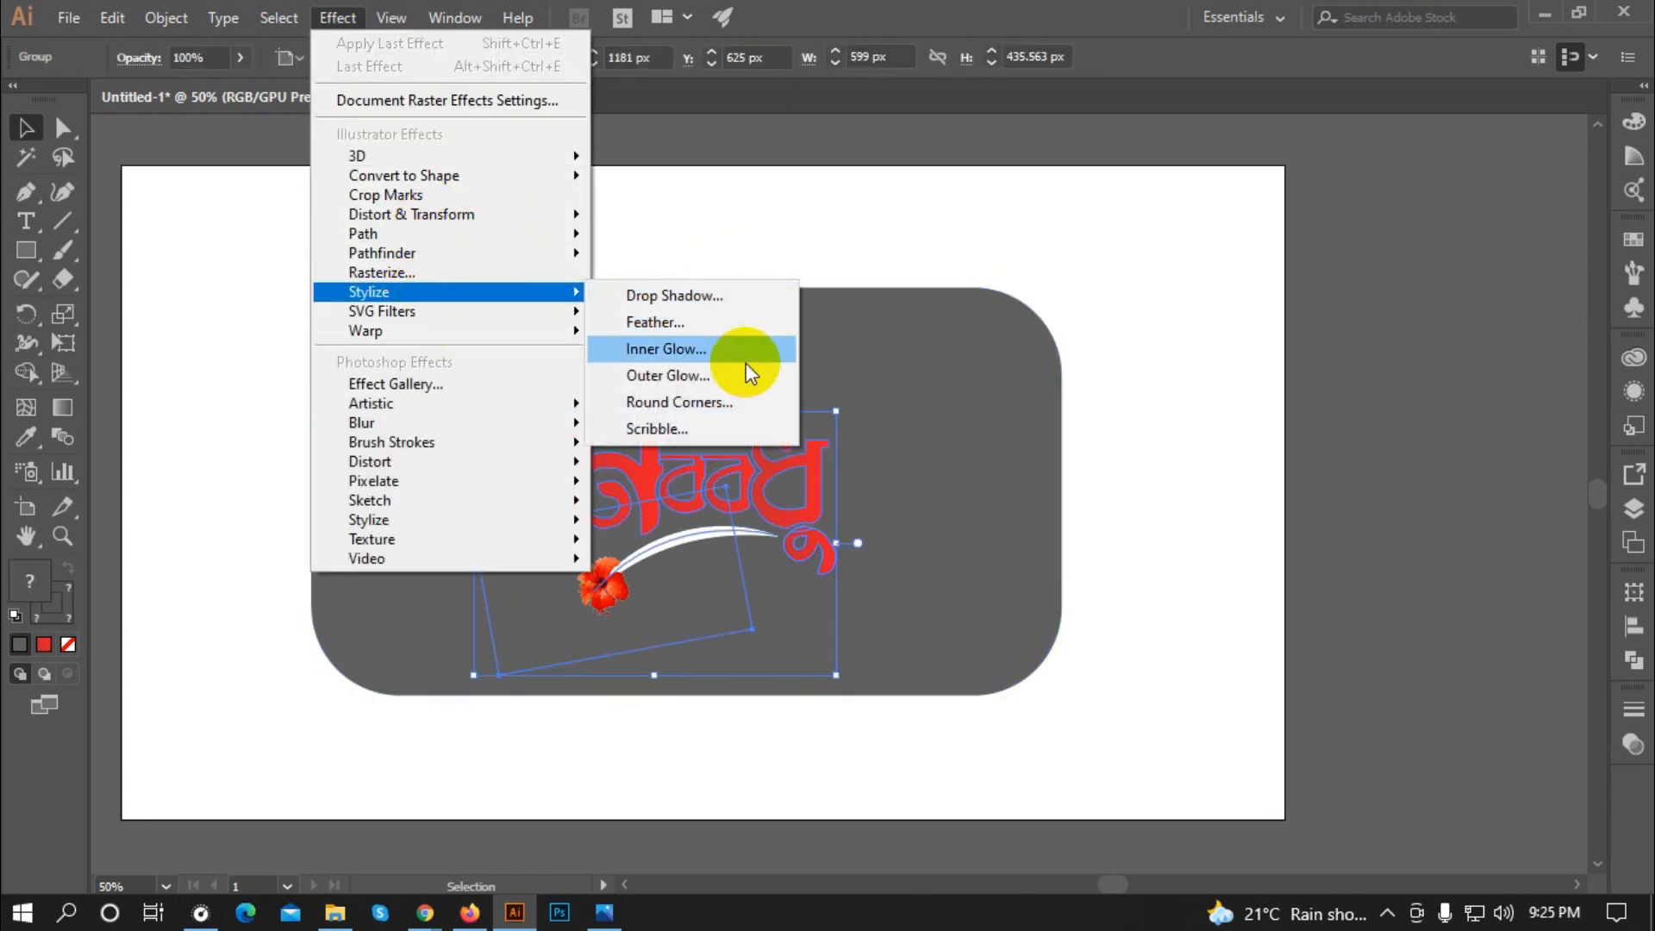
click(662, 295)
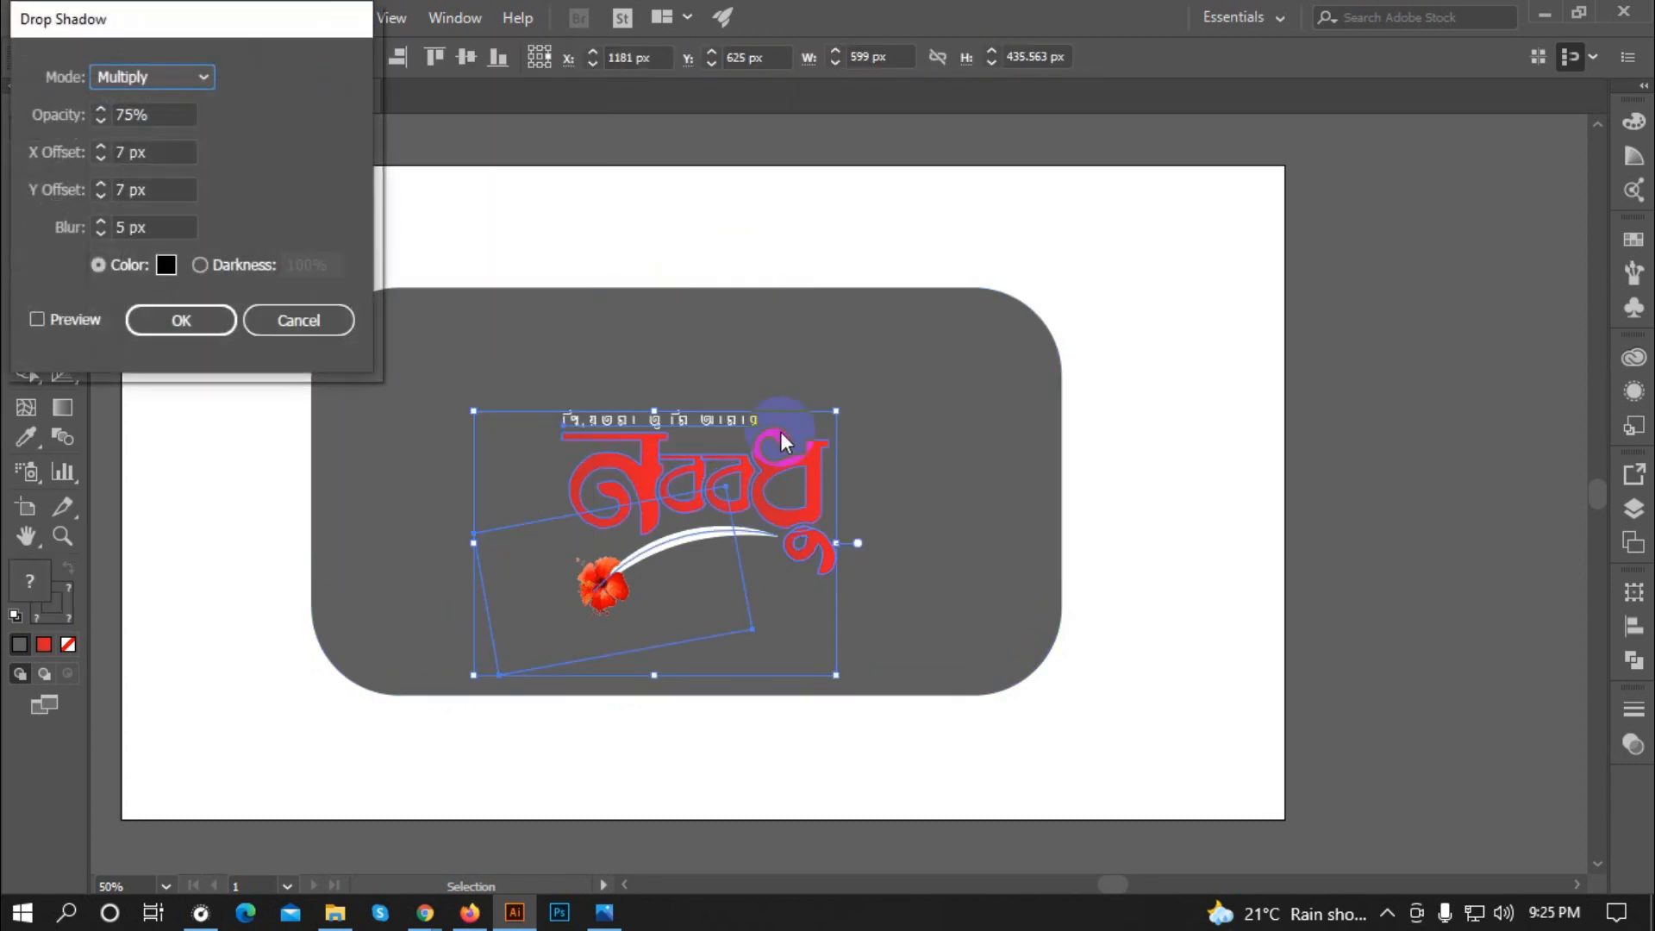
click(86, 319)
click(183, 321)
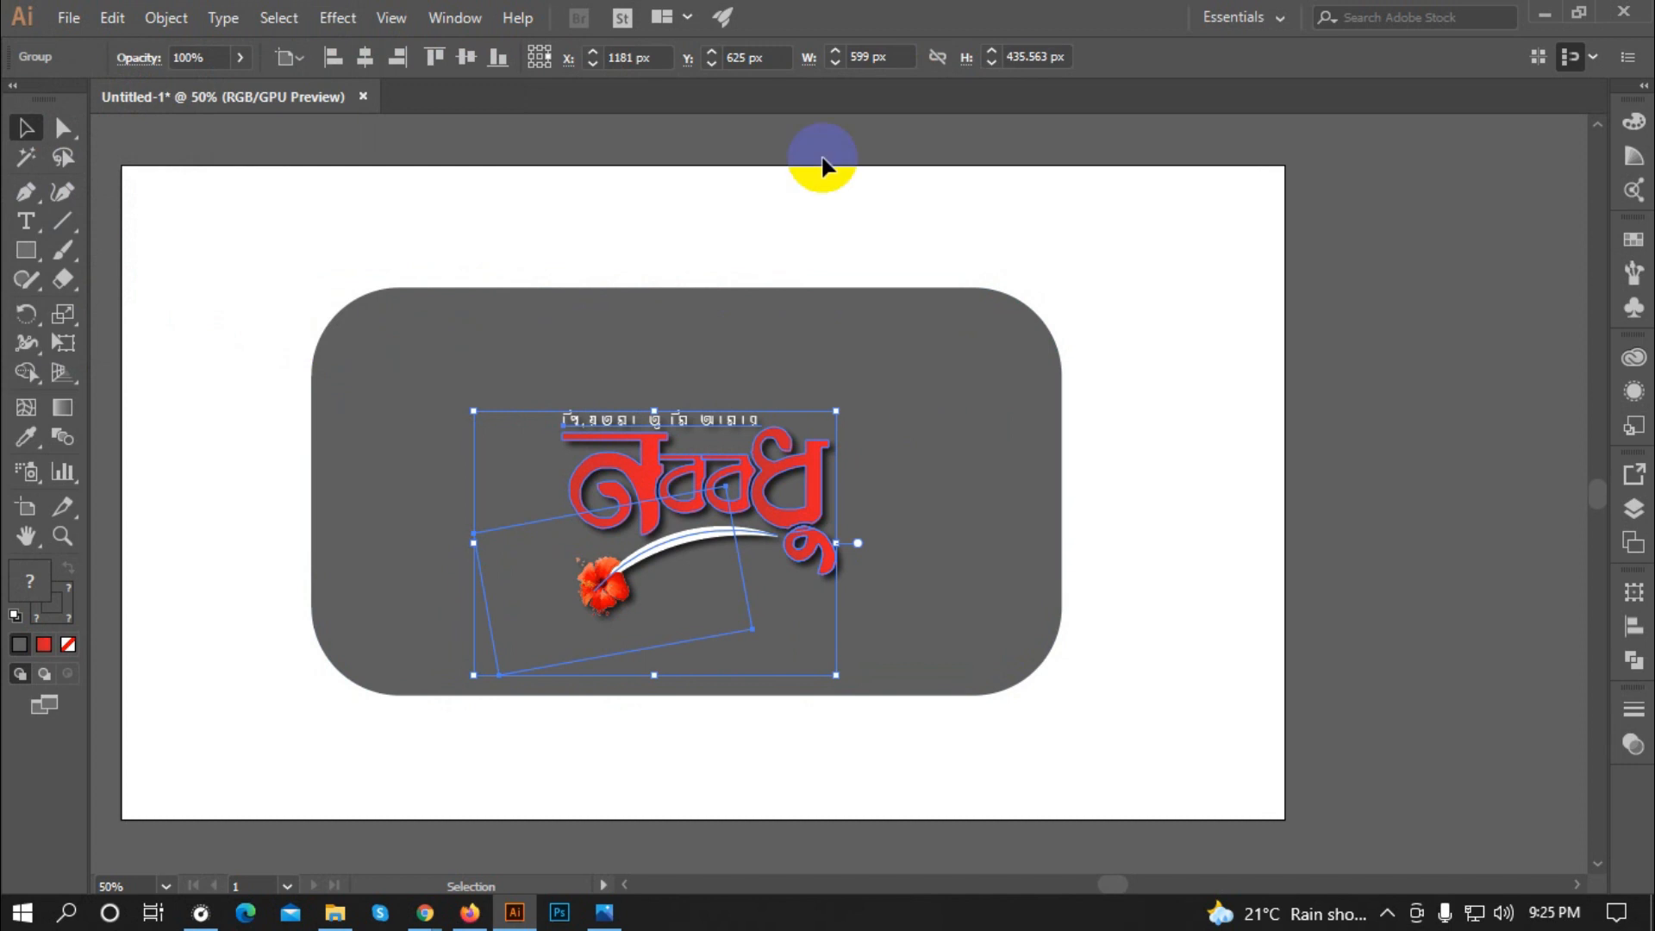
click(856, 127)
scroll(1317, 374, down, 1)
scroll(1295, 371, up, 1)
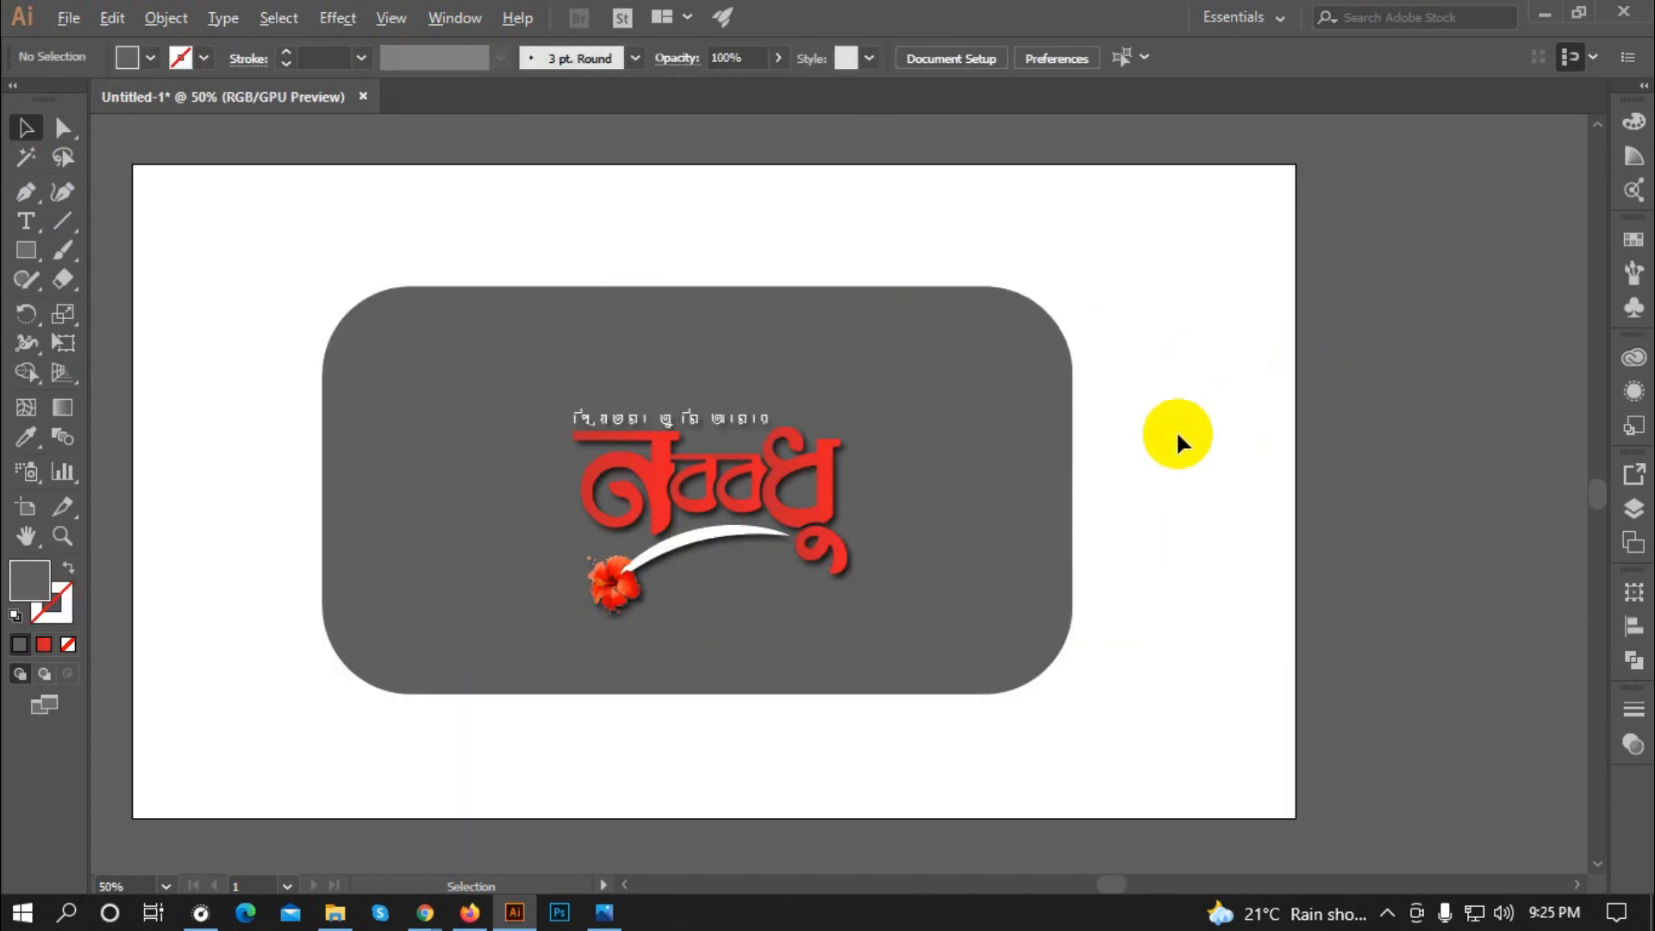
Step: Reduce the grey background rectangle's corner rounding and shrink the rectangle closer around the artwork
click(1028, 425)
click(984, 377)
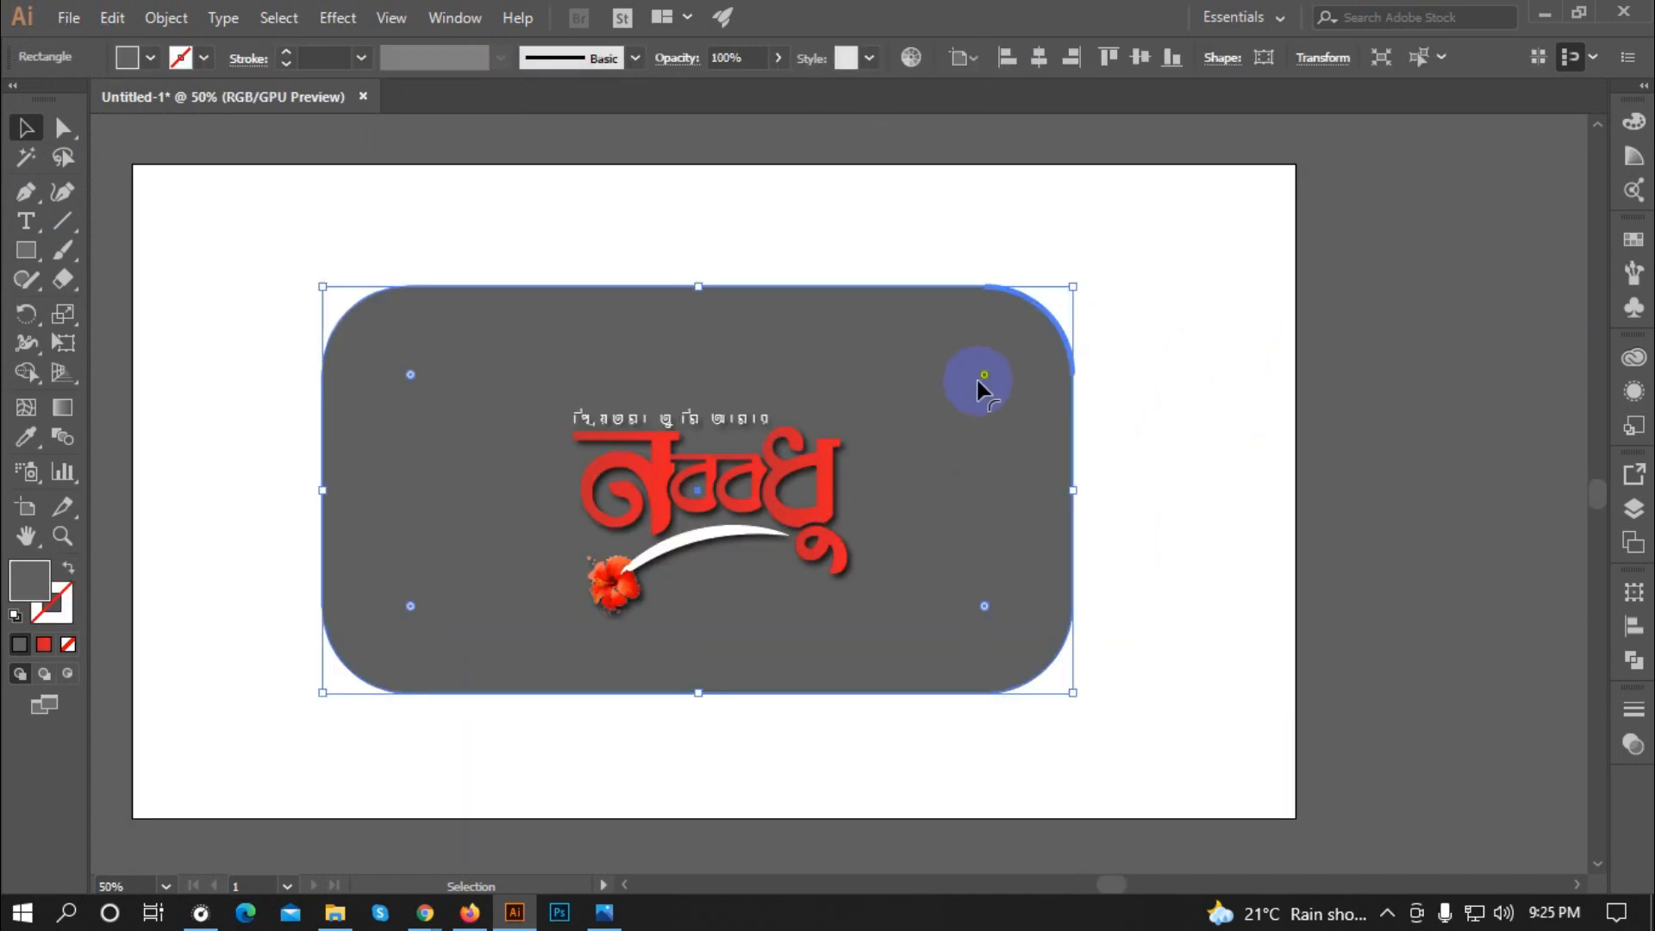
drag(978, 382, 1068, 282)
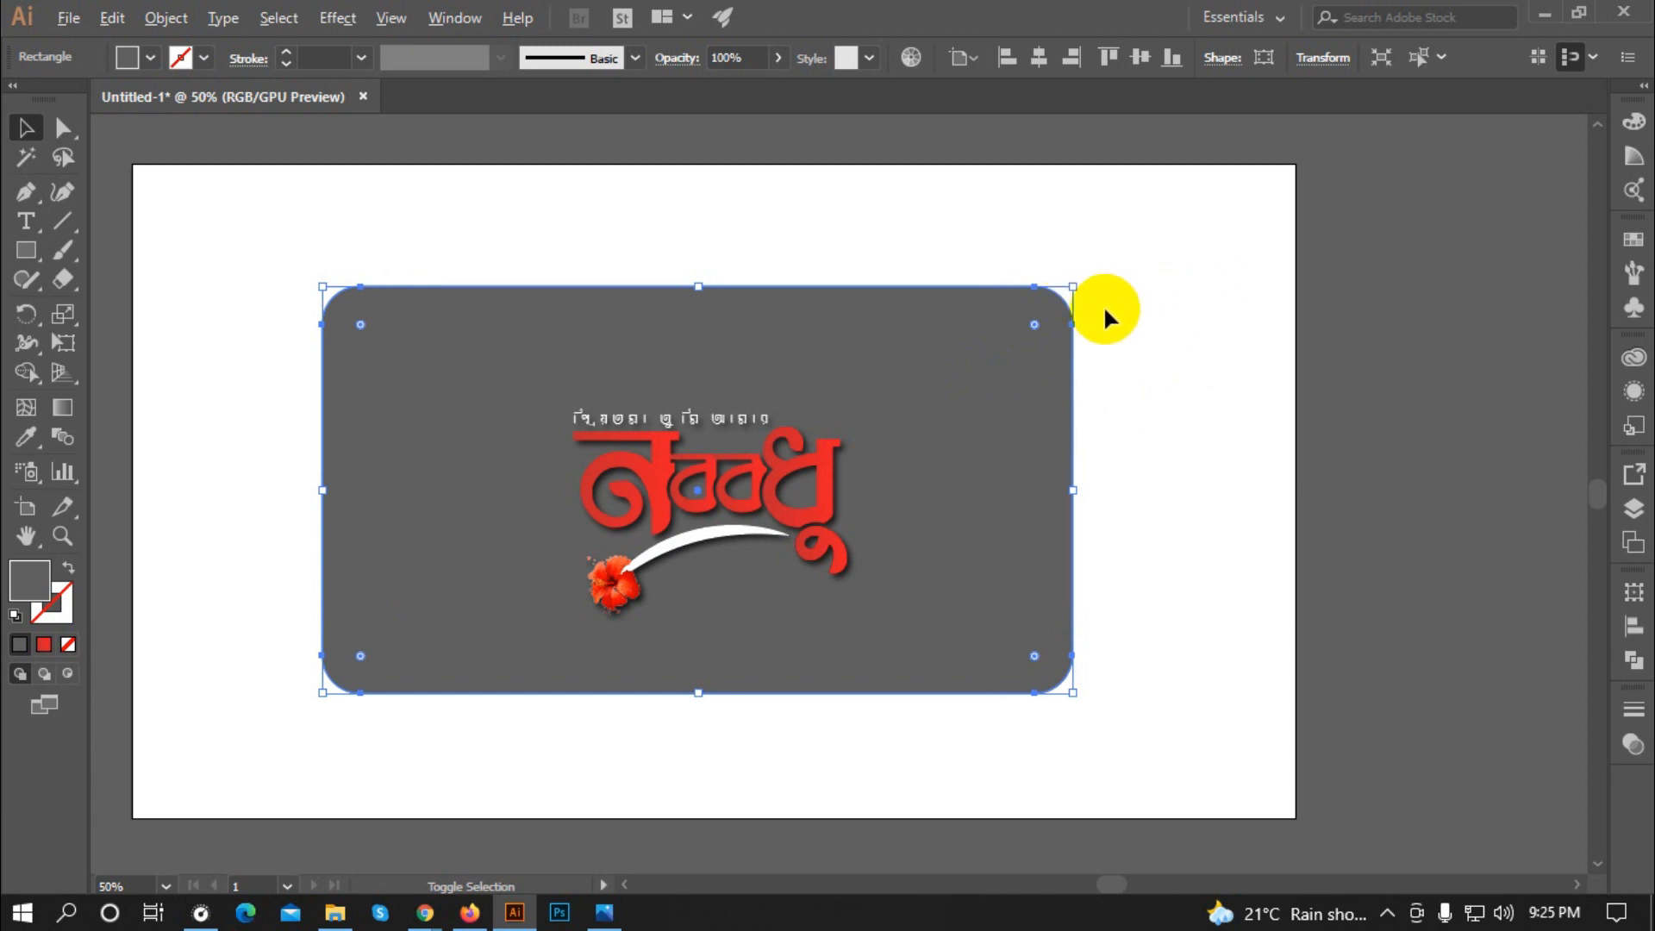
drag(1073, 285, 1005, 323)
click(1269, 376)
scroll(899, 447, down, 1)
scroll(874, 500, up, 1)
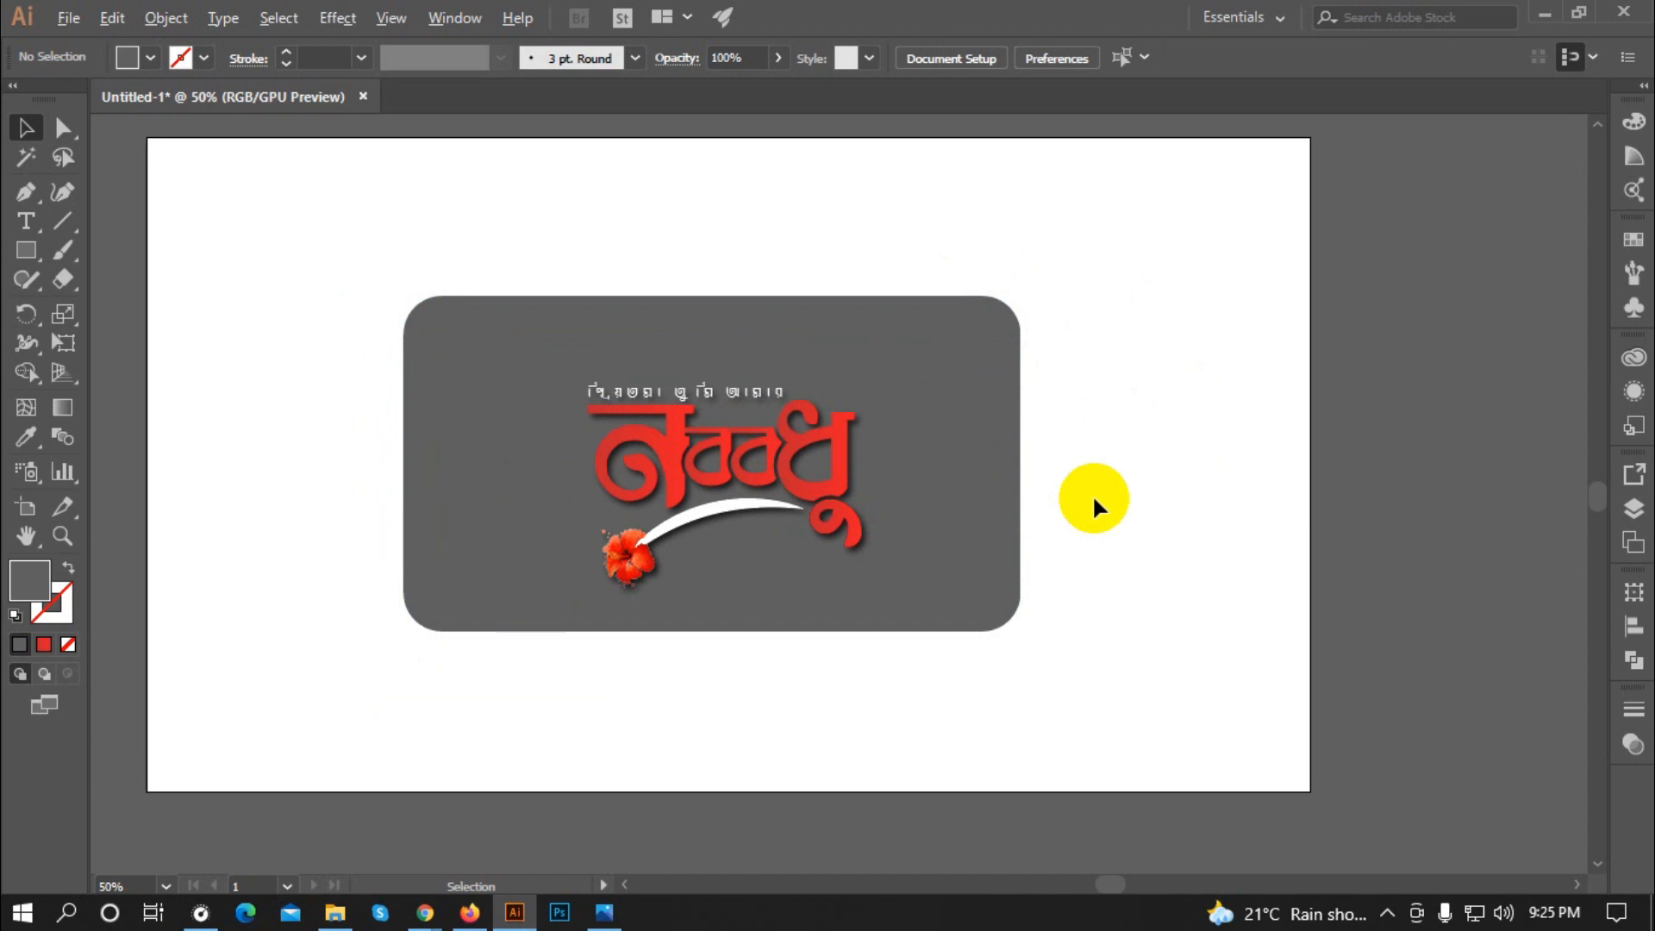
scroll(1227, 505, down, 1)
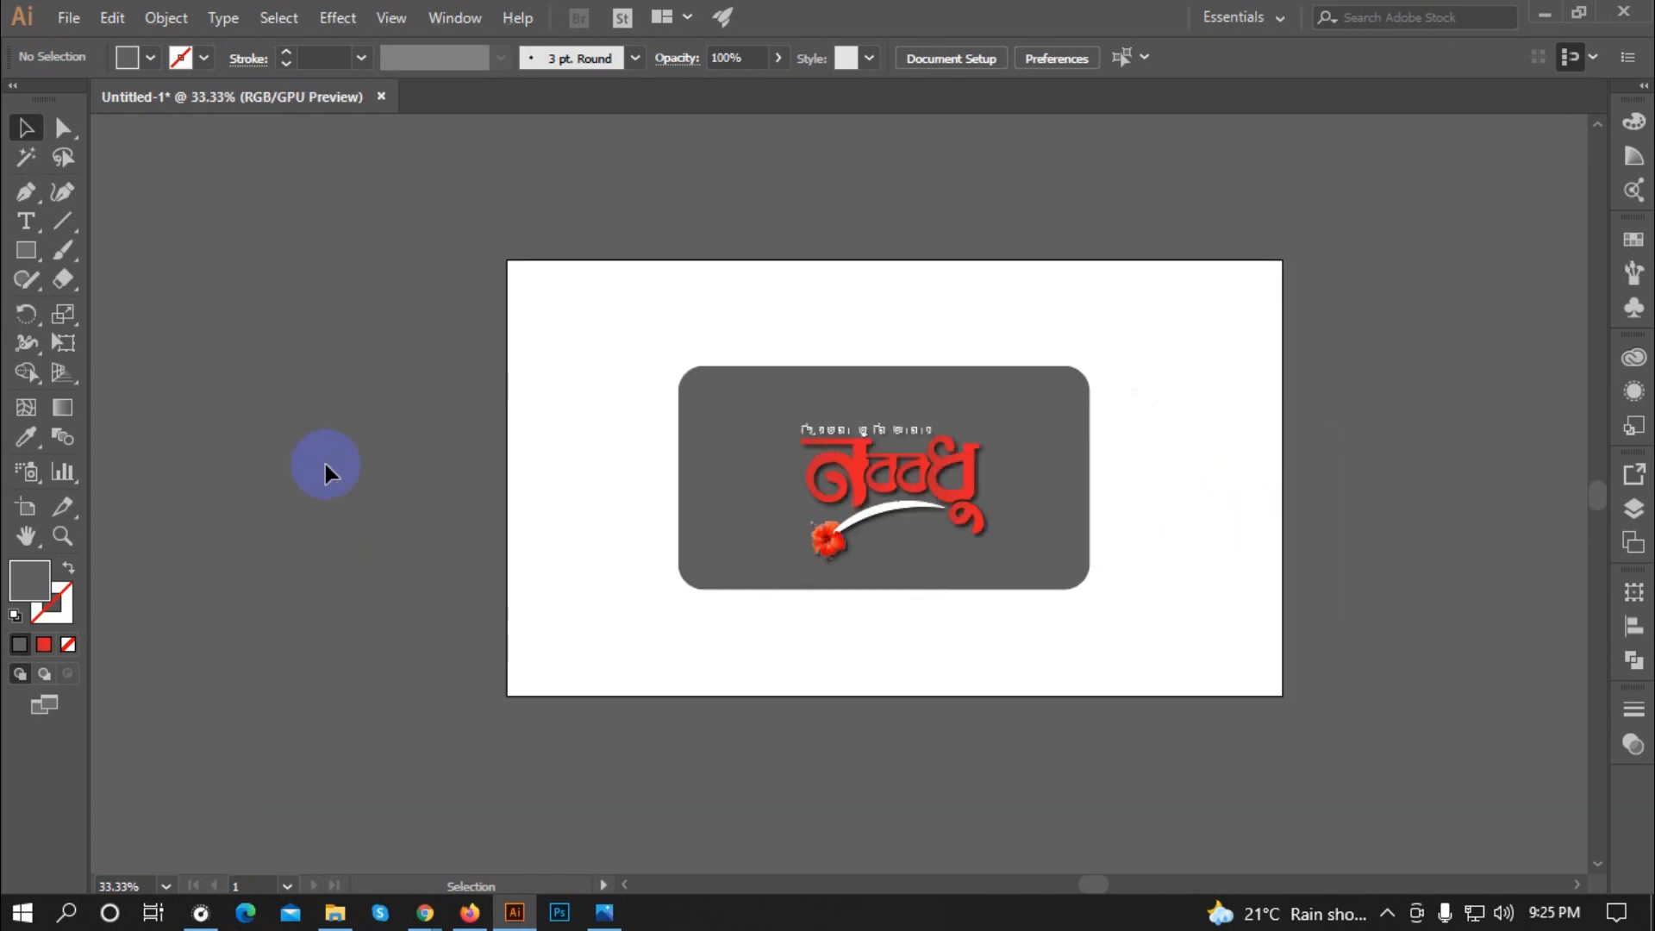
scroll(978, 447, up, 1)
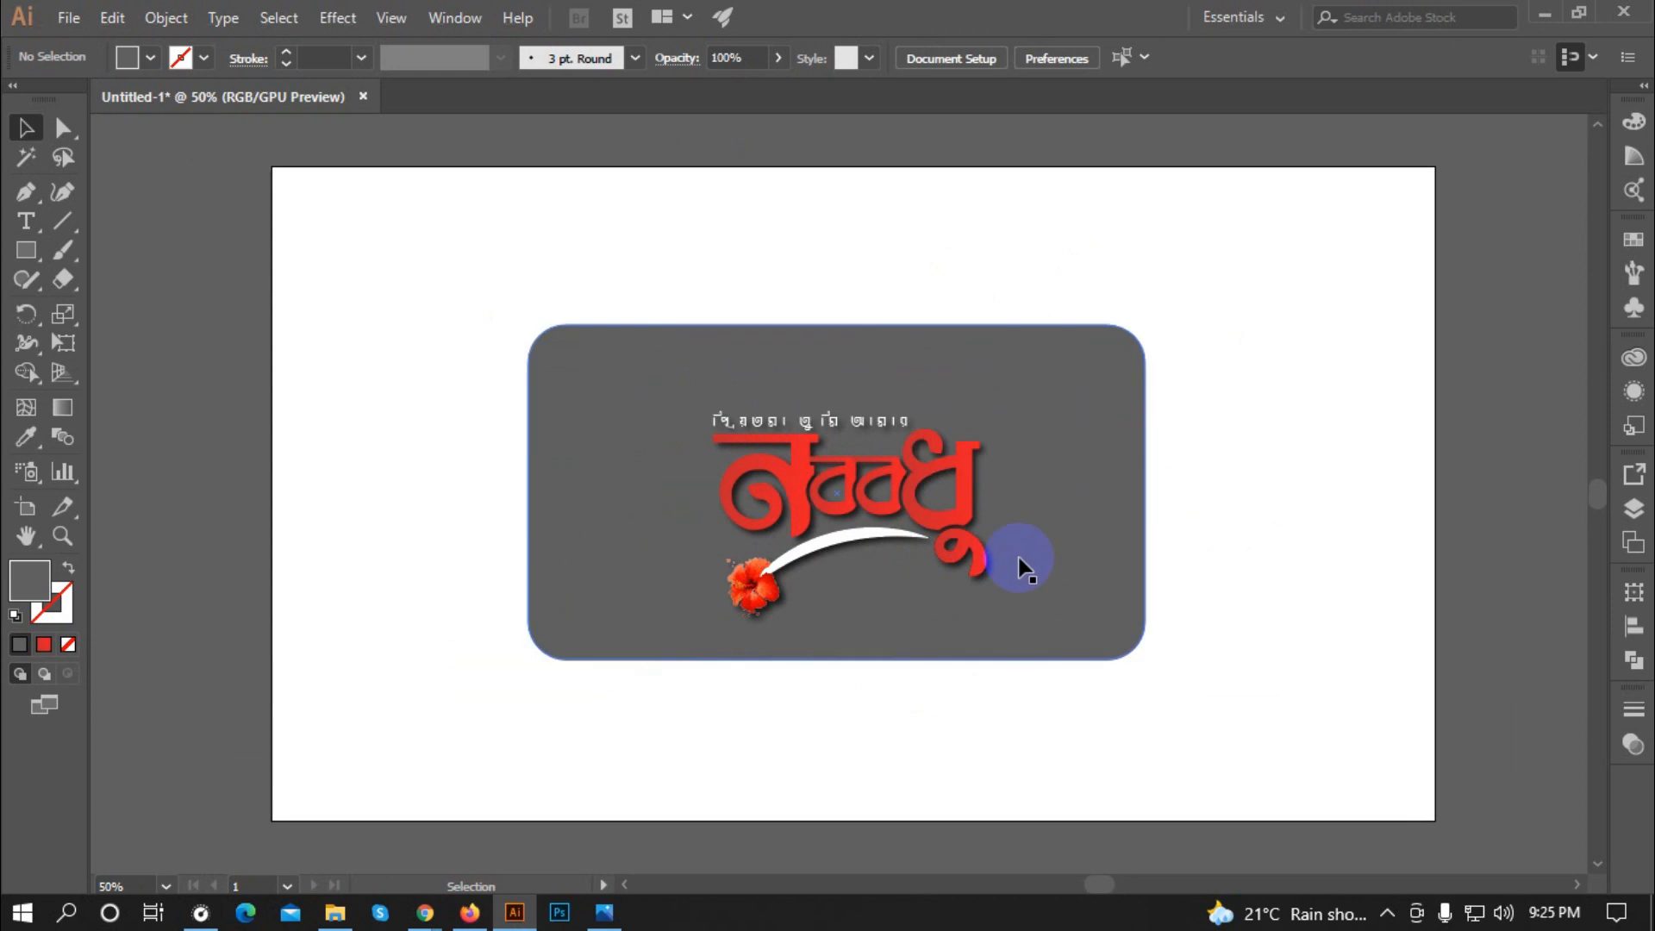